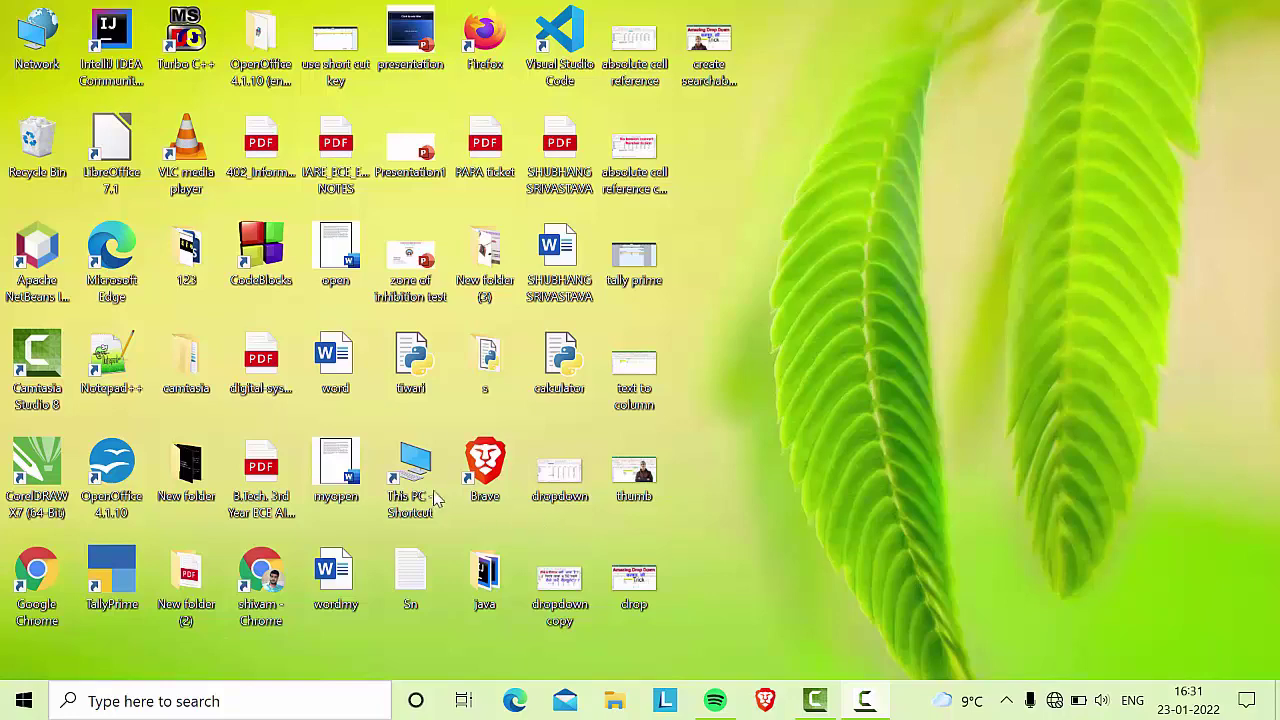
Step: Launch OpenOffice 4.1.10 and create a new blank Calc spreadsheet from the Start Center
{"action": "double_click", "coordinate": [111, 468]}
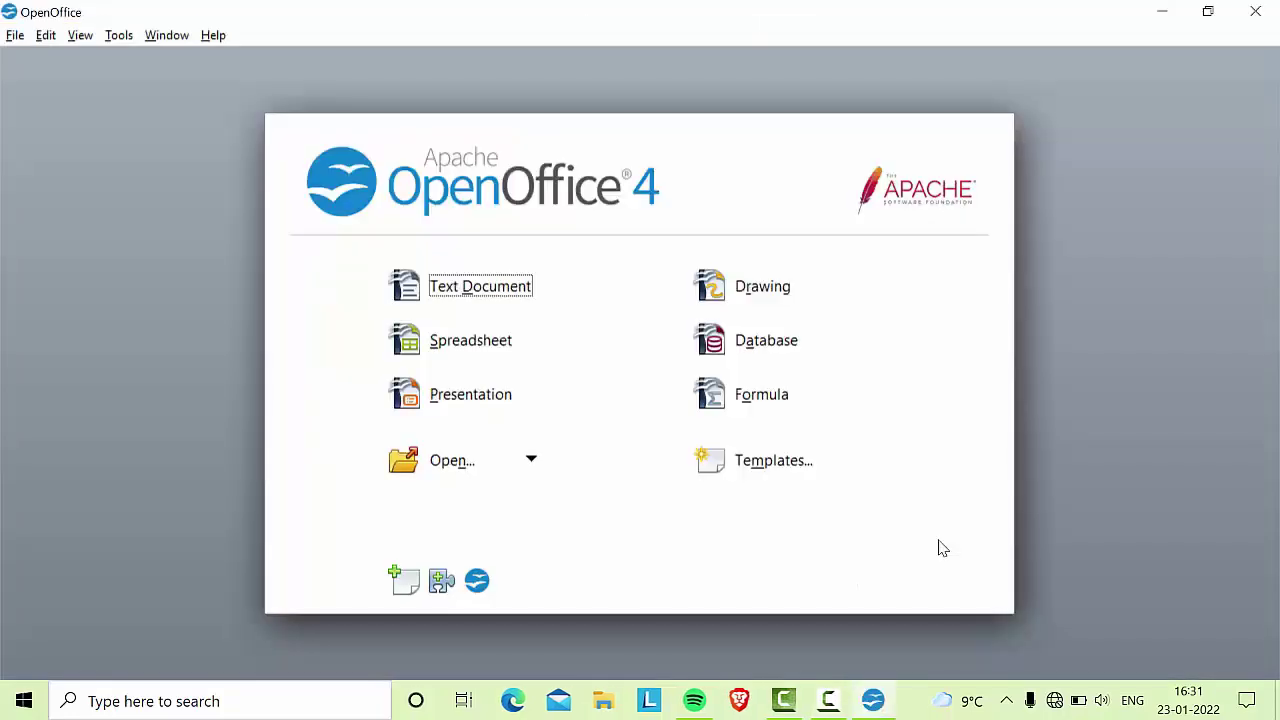
{"action": "left_click", "coordinate": [472, 366]}
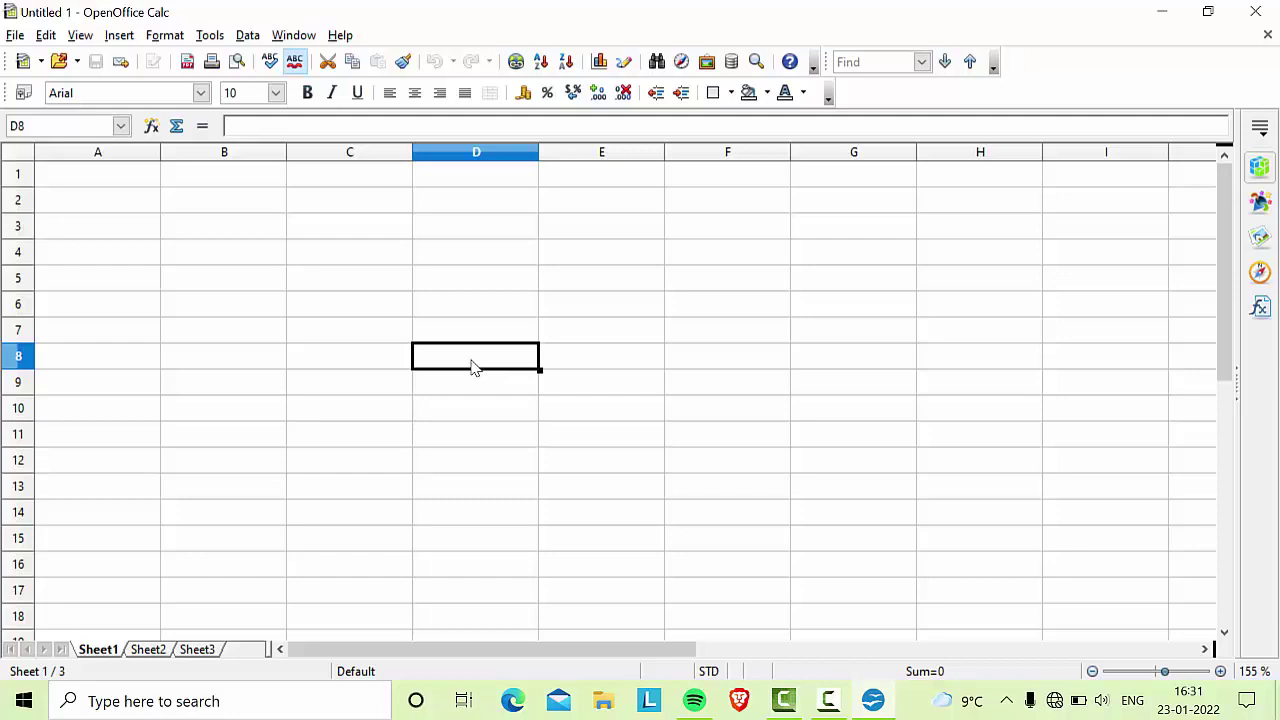
Step: Enter the heading 'Roll number' in C3, then cut and paste it into A3
{"action": "left_click", "coordinate": [326, 256]}
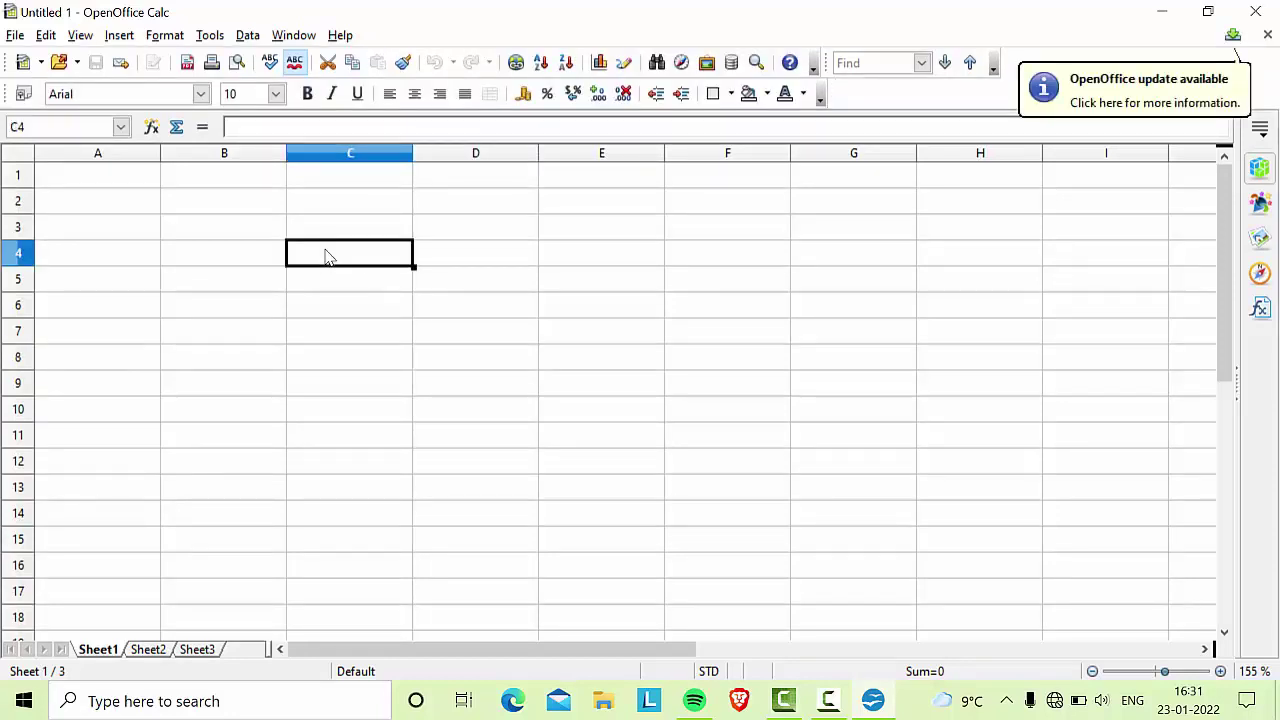
{"action": "left_click", "coordinate": [328, 238]}
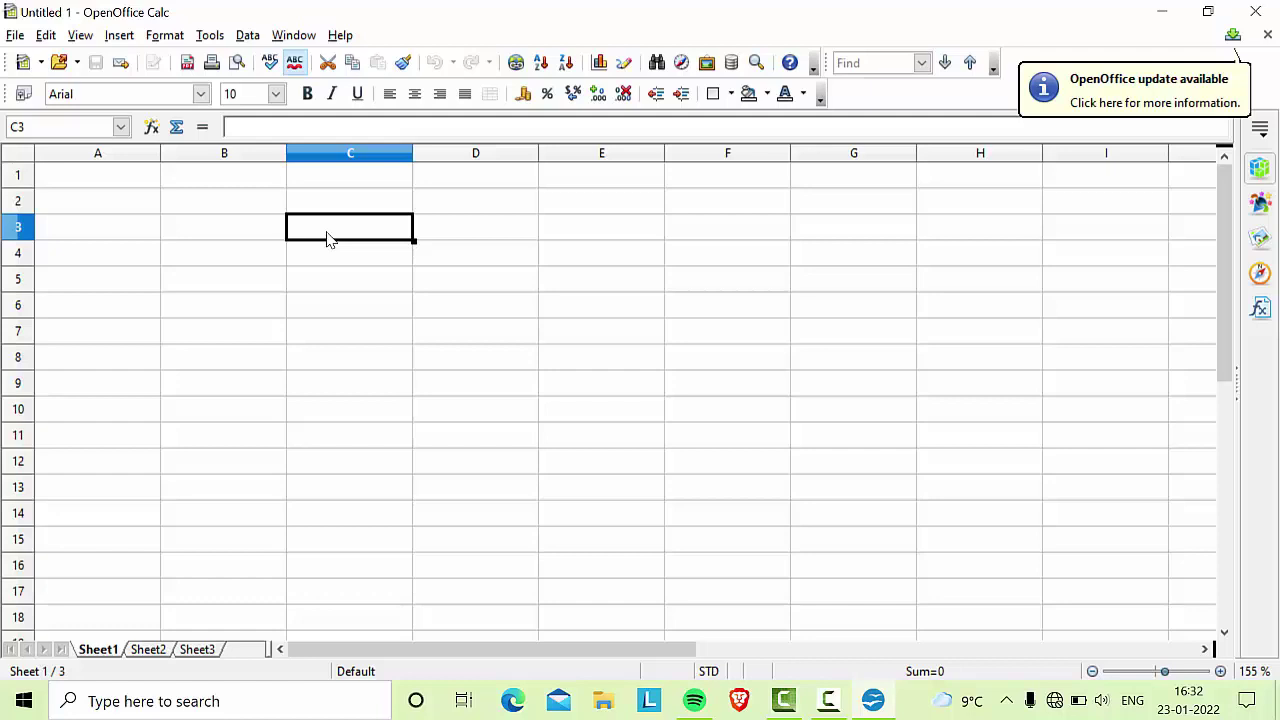
{"action": "type", "text": "Roll "}
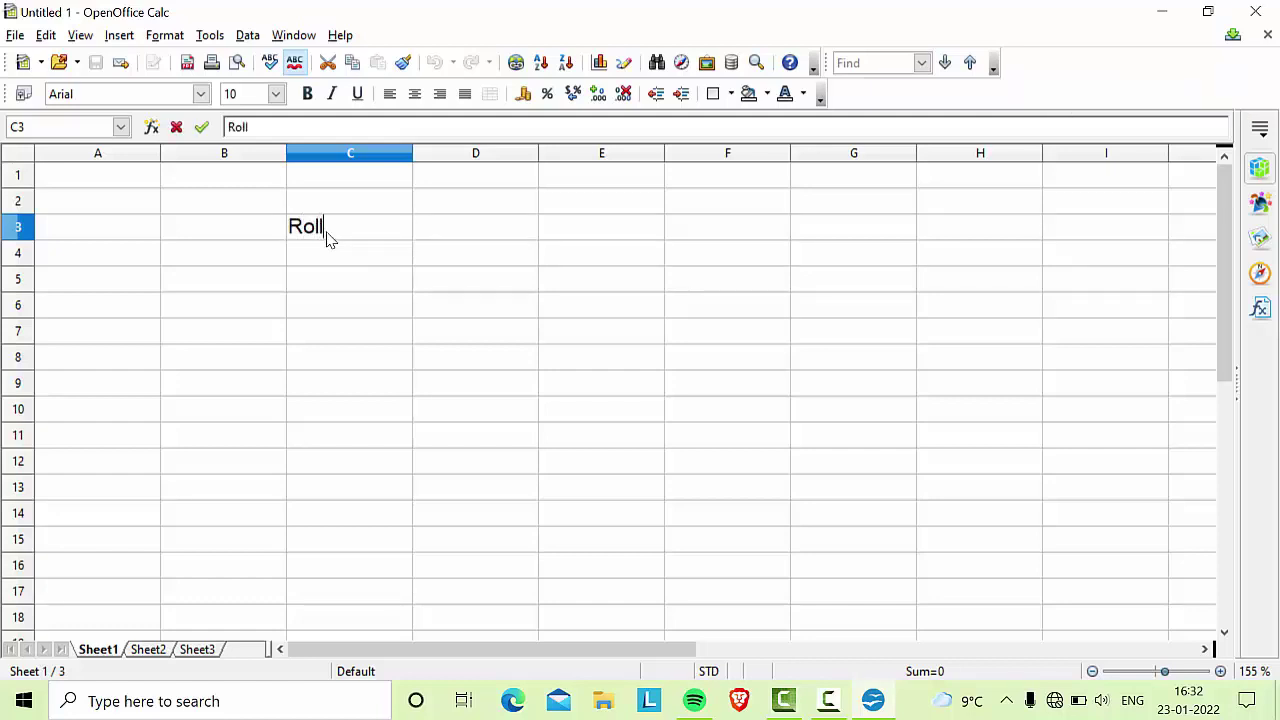
{"action": "type", "text": "num"}
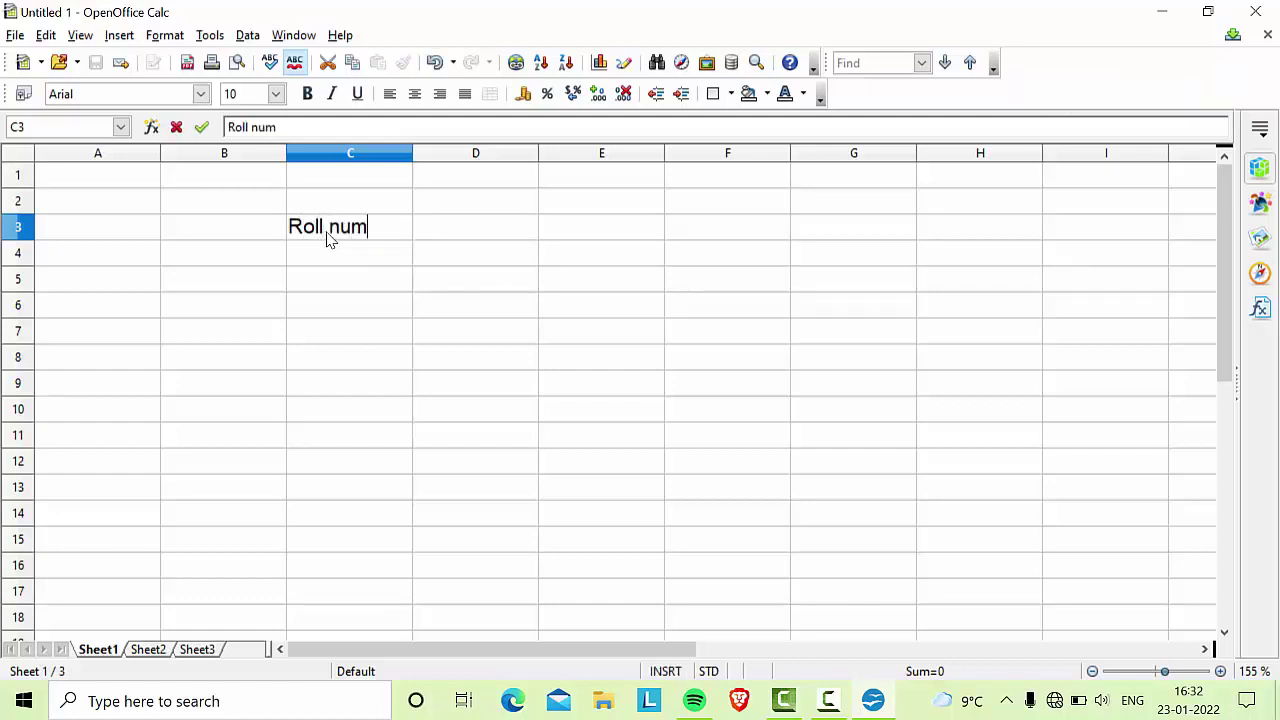
{"action": "type", "text": "ber"}
{"action": "left_click", "coordinate": [435, 230]}
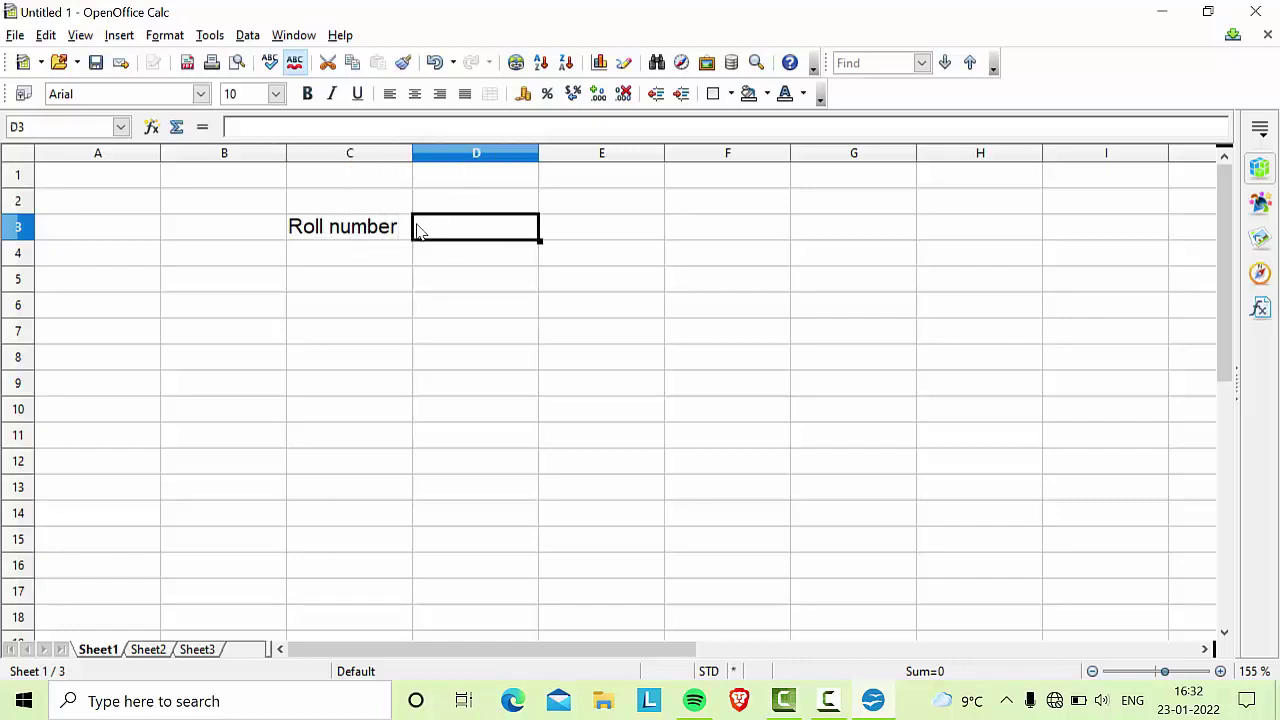
{"action": "left_click", "coordinate": [355, 236]}
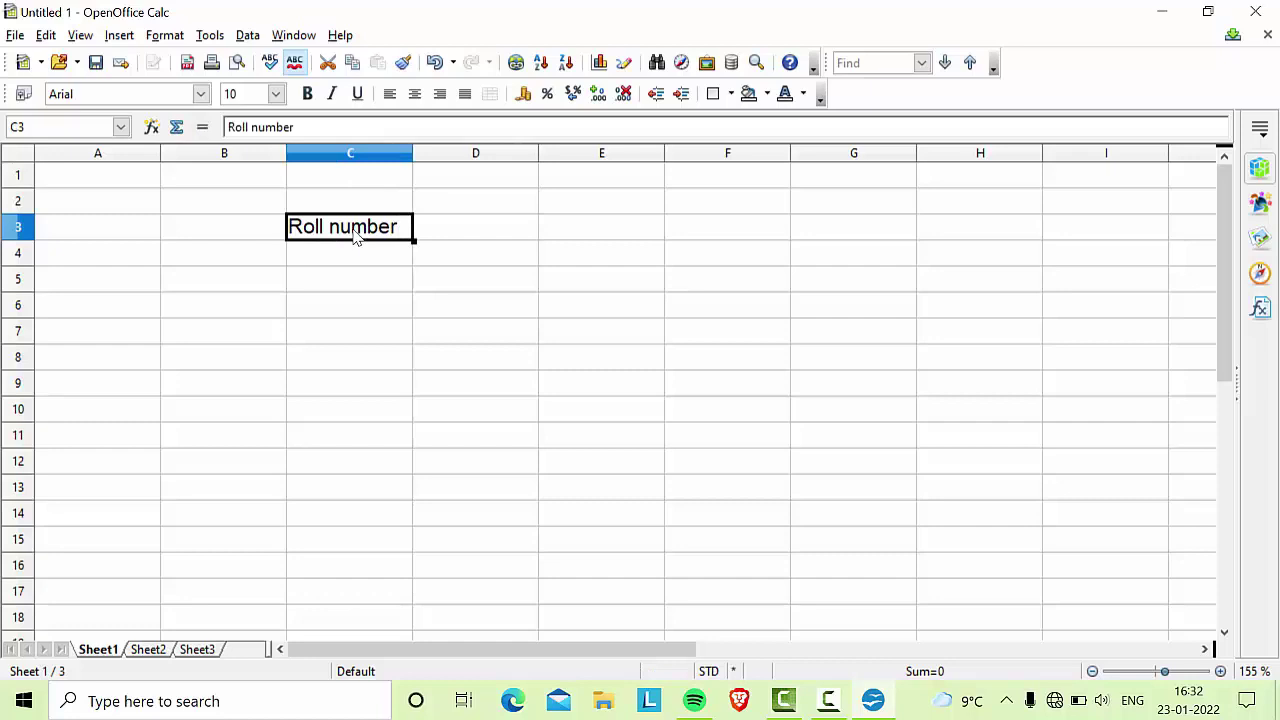
{"action": "key", "text": "ctrl+x"}
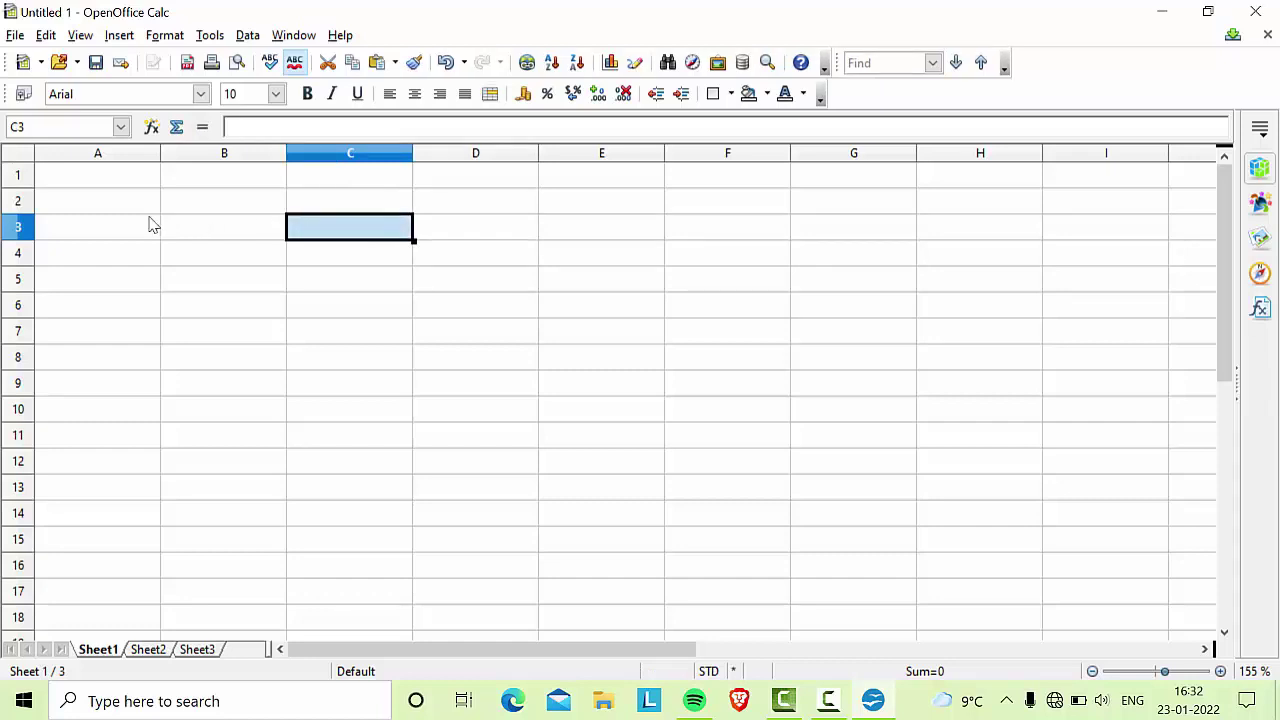
{"action": "left_click", "coordinate": [140, 228]}
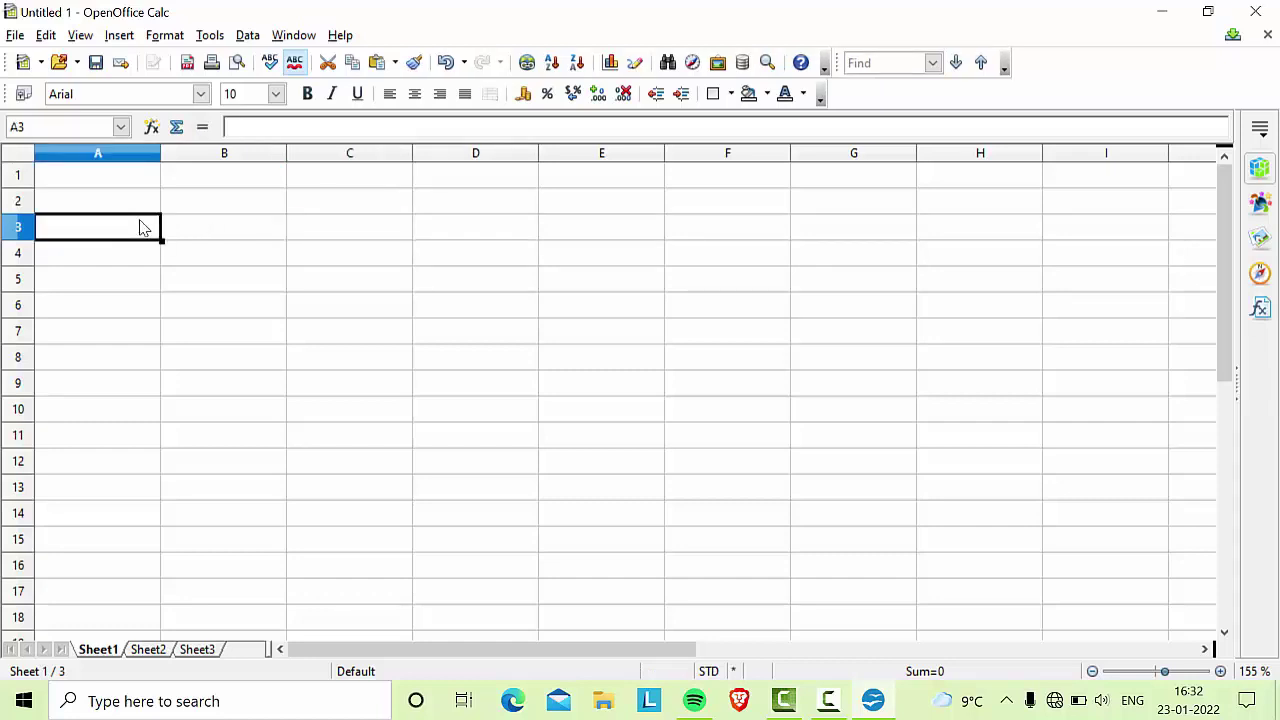
{"action": "key", "text": "ctrl+v"}
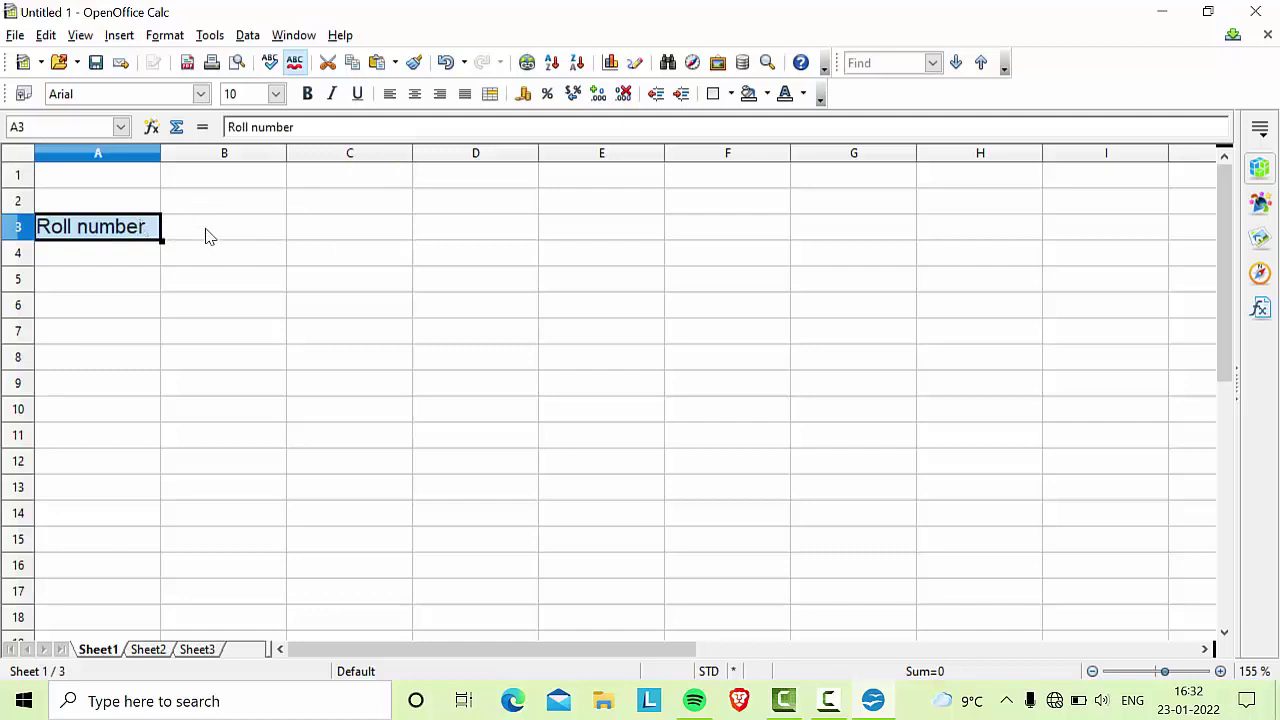
Step: Enter the heading 'Name of Student' in B3
{"action": "left_click", "coordinate": [210, 235]}
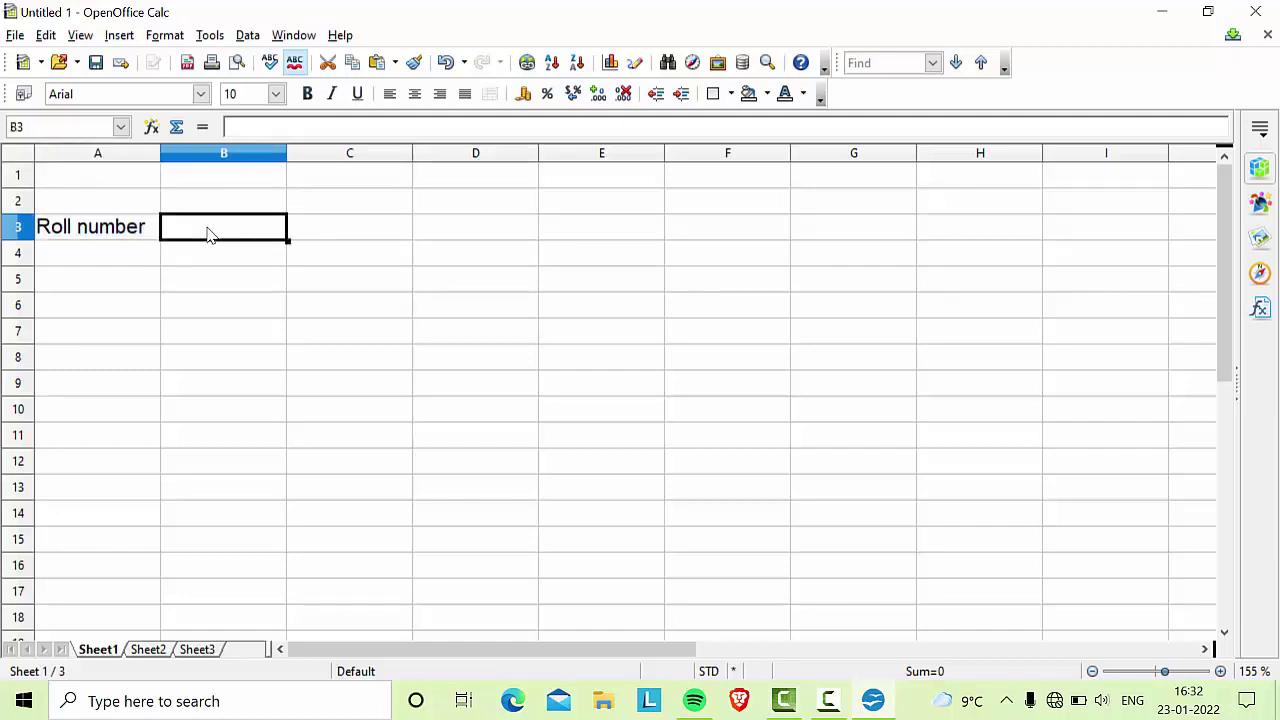
{"action": "type", "text": "Nam"}
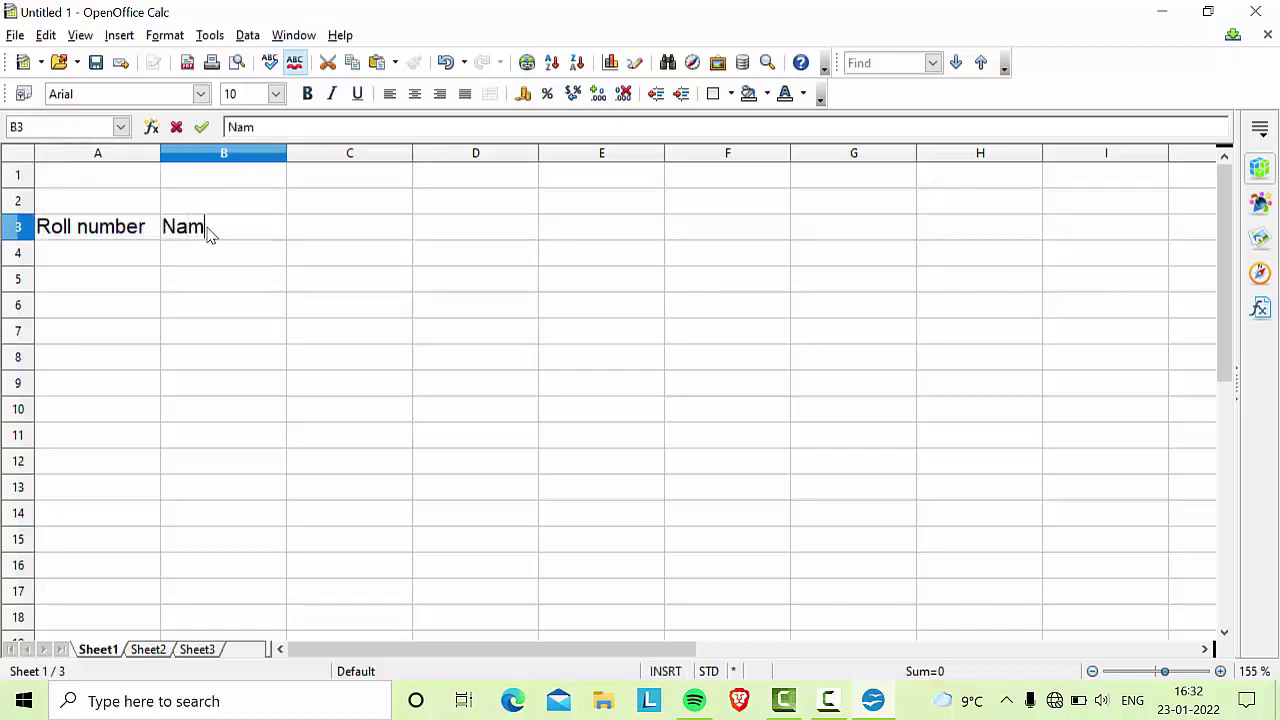
{"action": "type", "text": "e of "}
{"action": "type", "text": "Stud"}
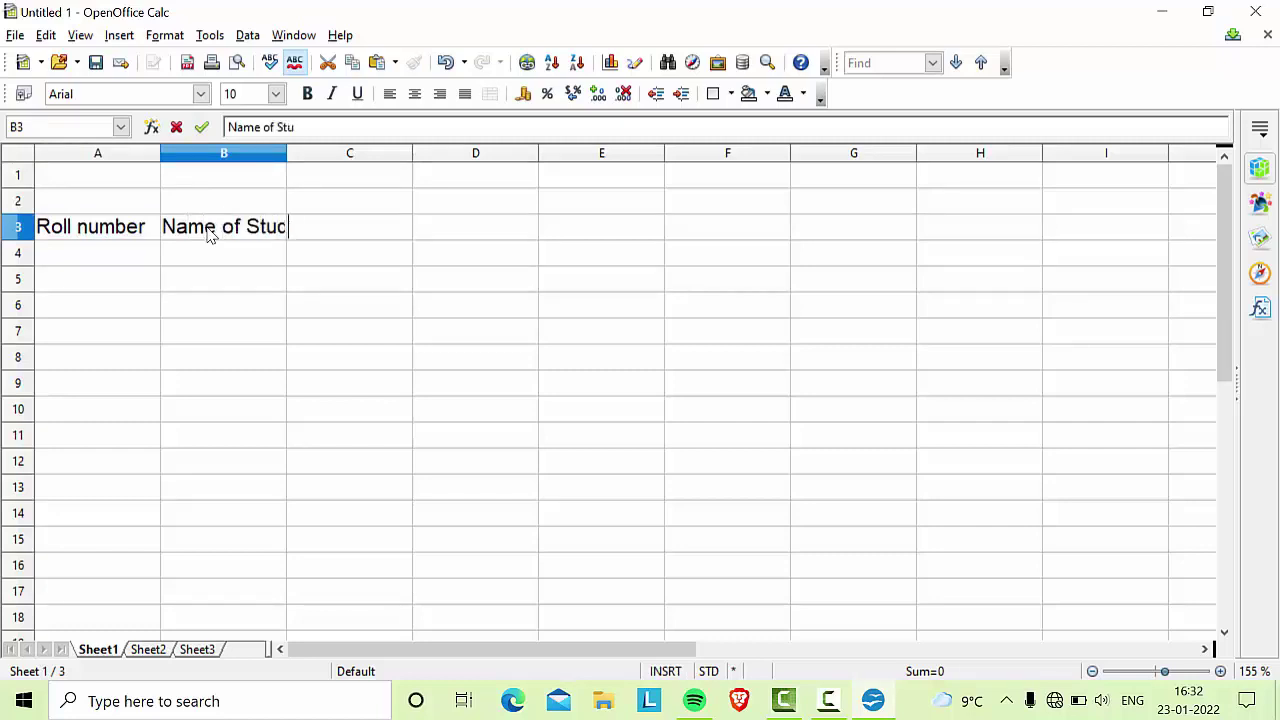
{"action": "type", "text": "ent"}
{"action": "left_click", "coordinate": [349, 305]}
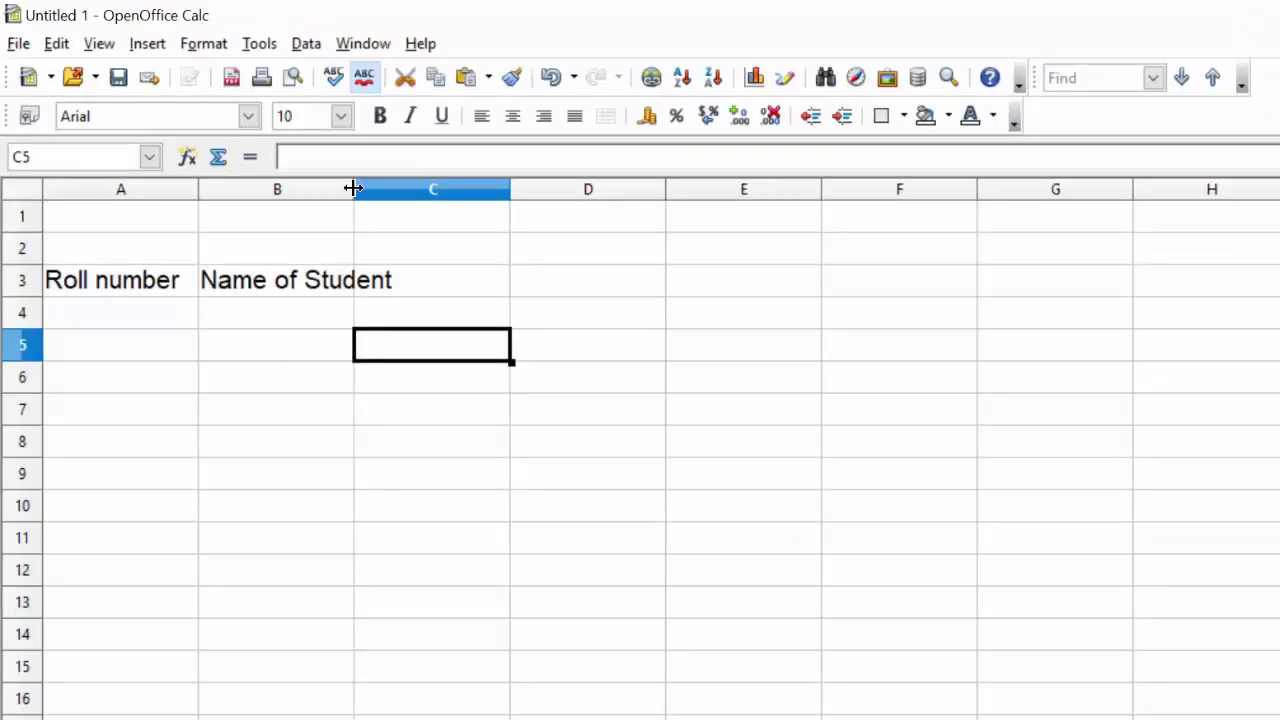
Step: Widen column B and fill subject headings Sub1 through Sub5 across C3:G3
{"action": "left_click_drag", "start_coordinate": [353, 188], "coordinate": [409, 227]}
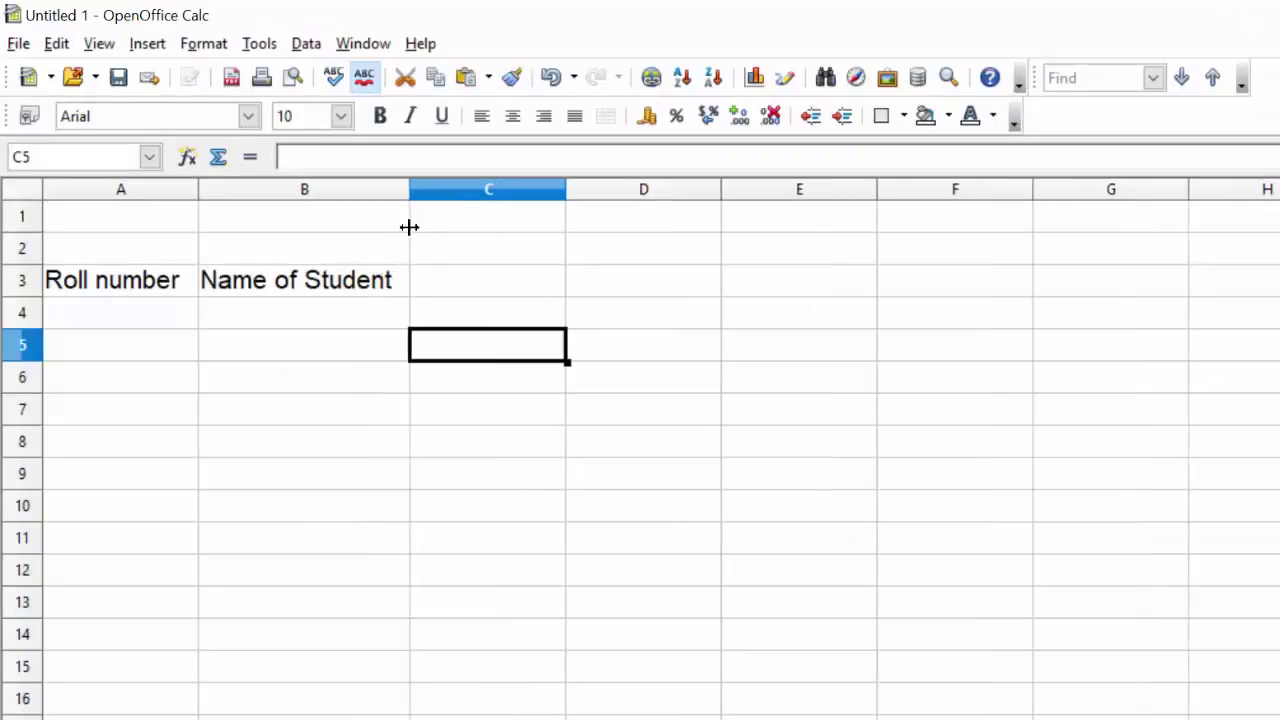
{"action": "left_click", "coordinate": [478, 284]}
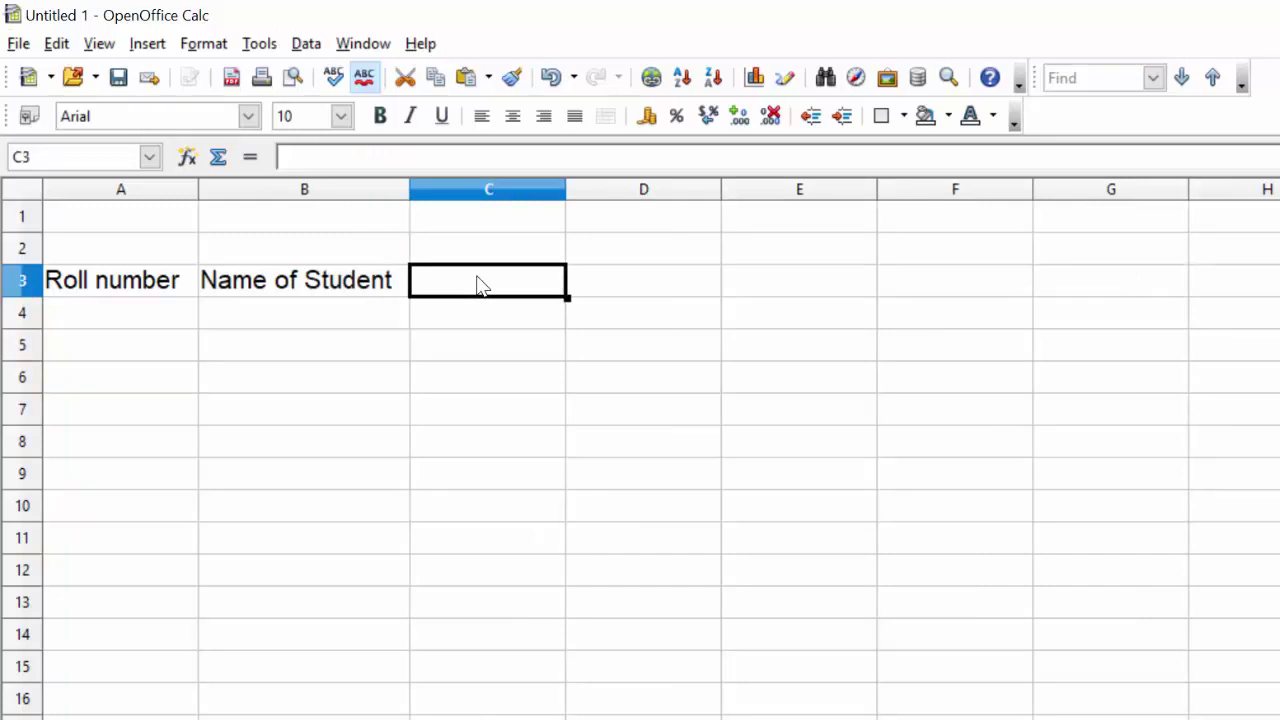
{"action": "type", "text": "S"}
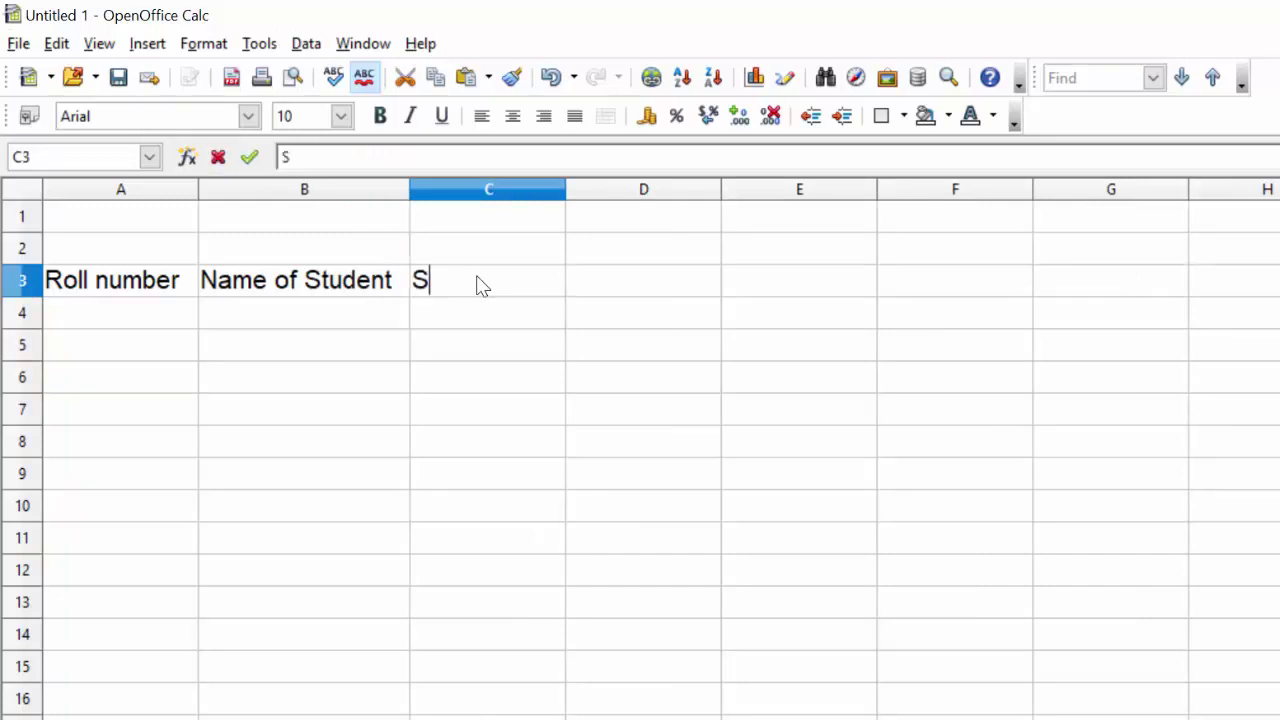
{"action": "type", "text": "ub1"}
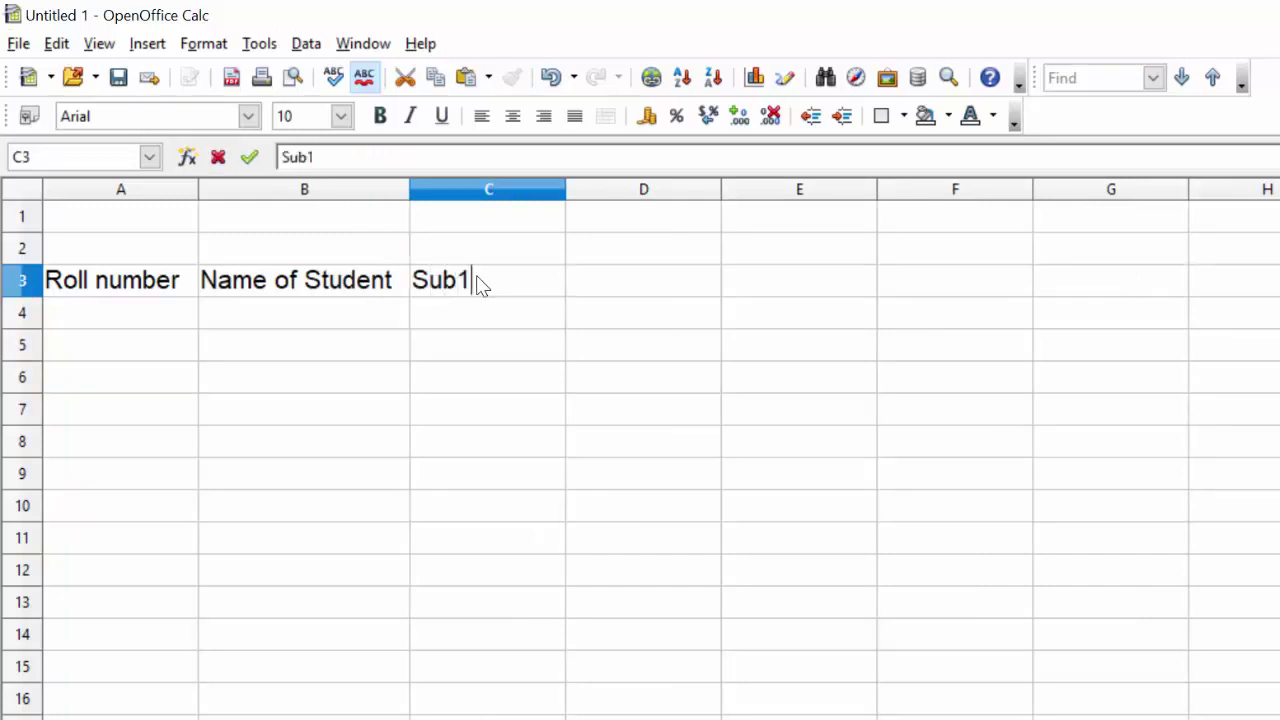
{"action": "left_click", "coordinate": [590, 293]}
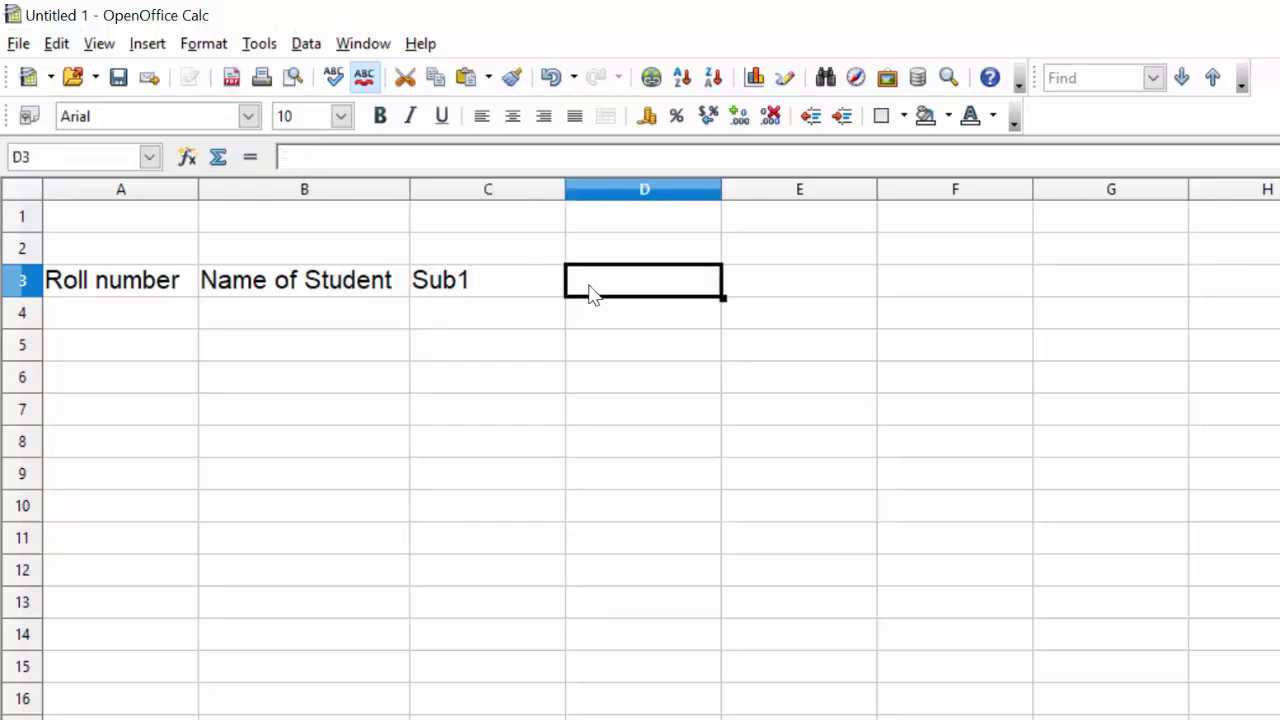
{"action": "type", "text": "Sub"}
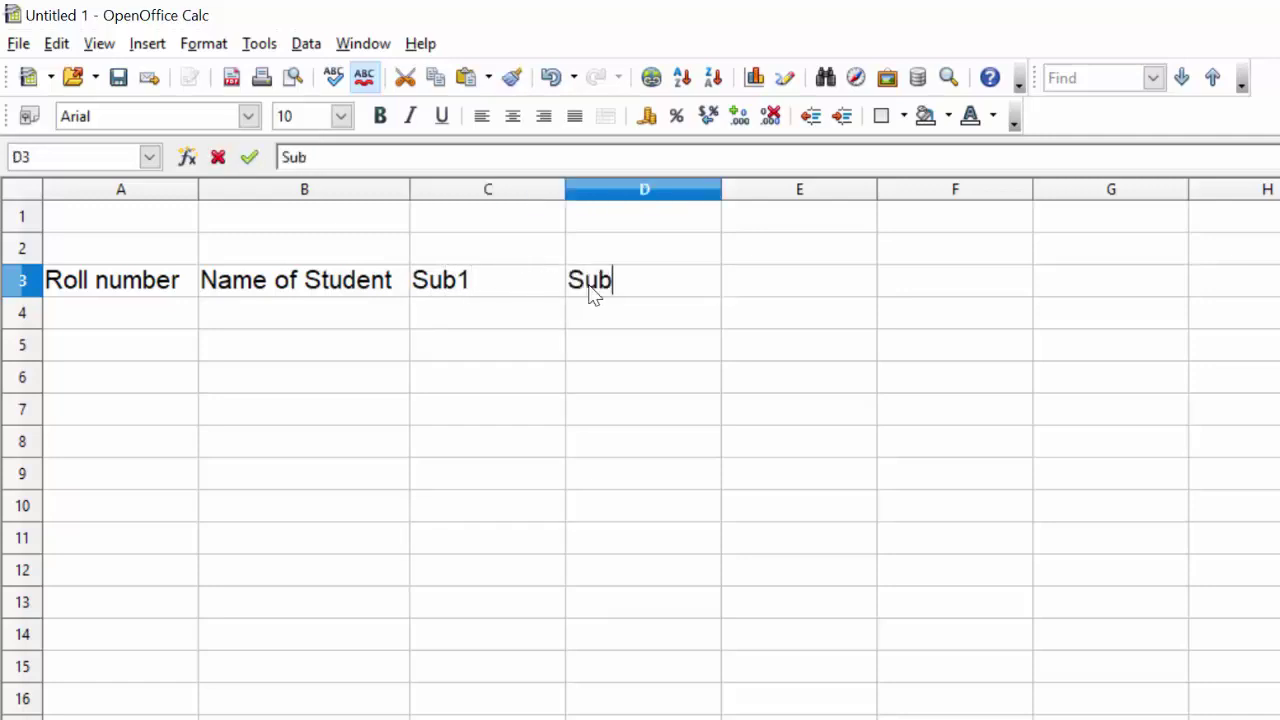
{"action": "type", "text": "2"}
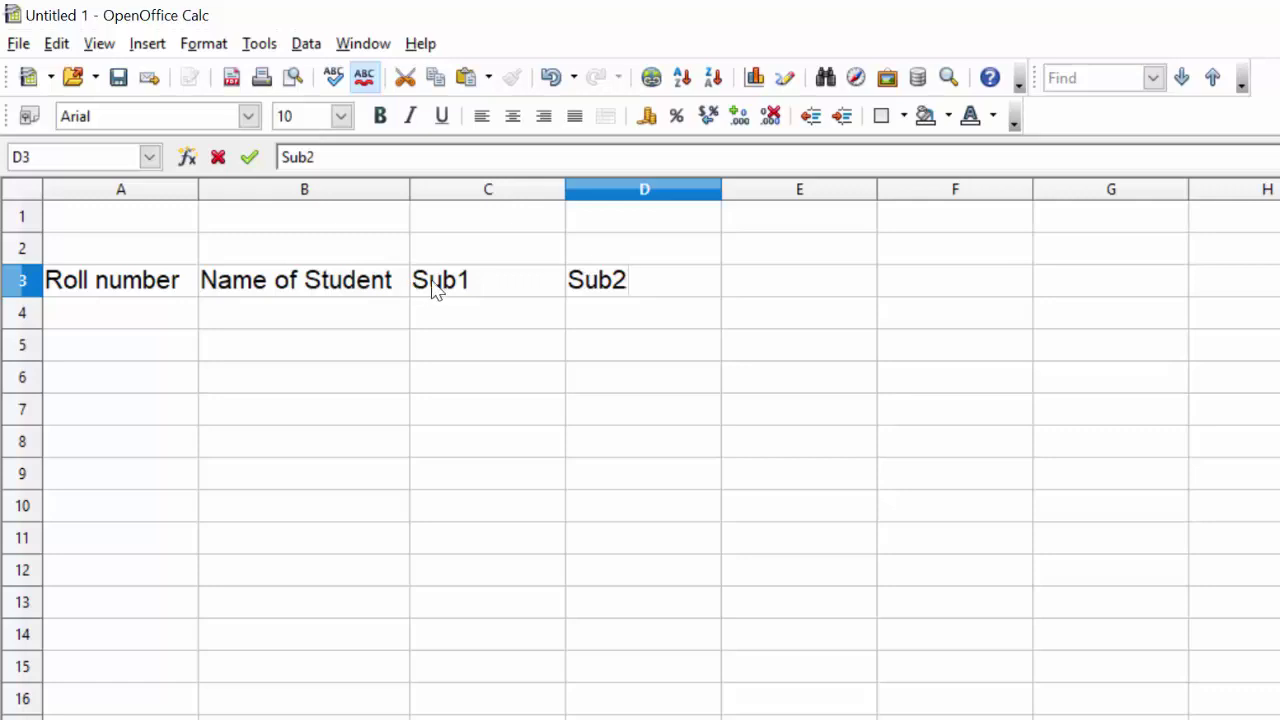
{"action": "left_click", "coordinate": [433, 288]}
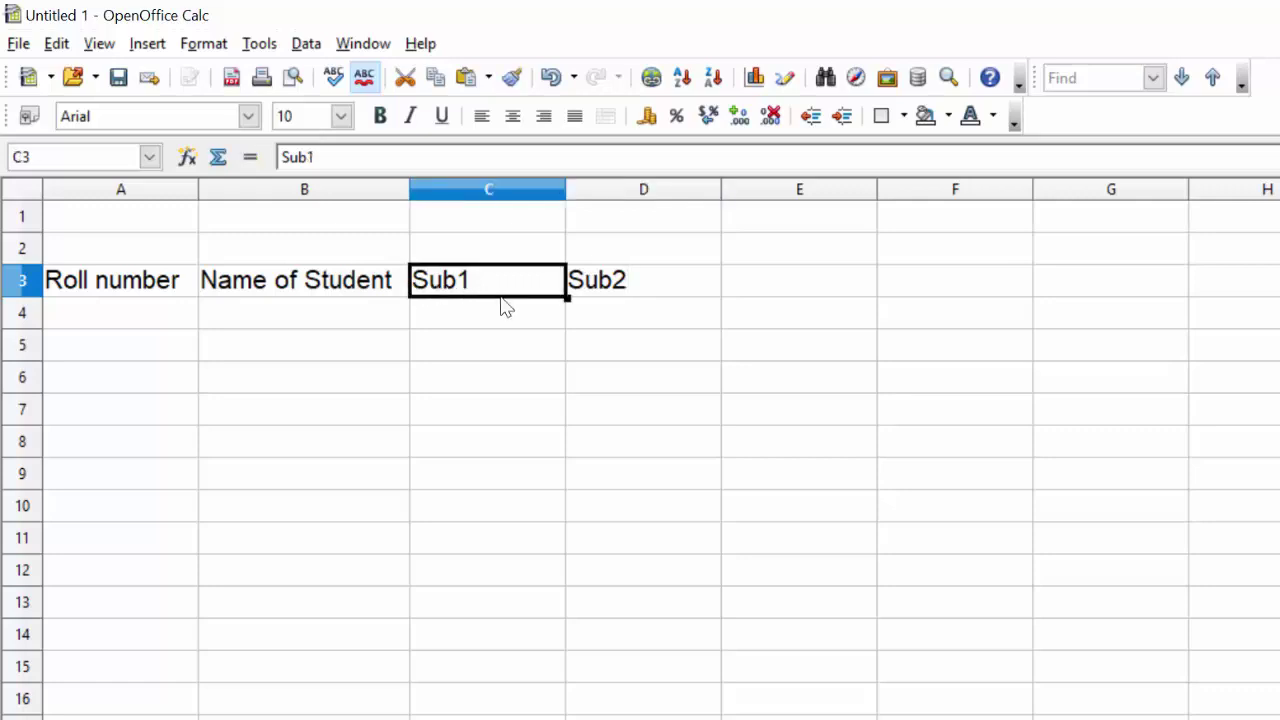
{"action": "left_click_drag", "start_coordinate": [433, 288], "coordinate": [588, 296]}
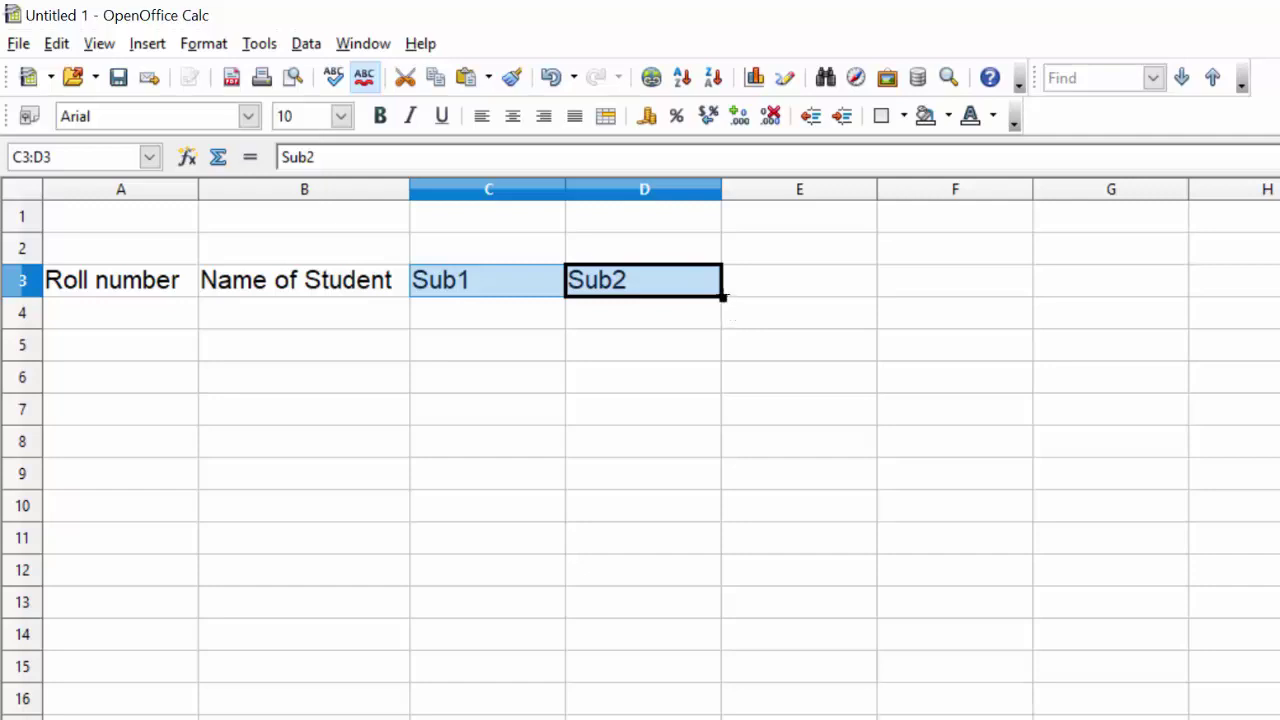
{"action": "left_click_drag", "start_coordinate": [723, 297], "coordinate": [903, 303]}
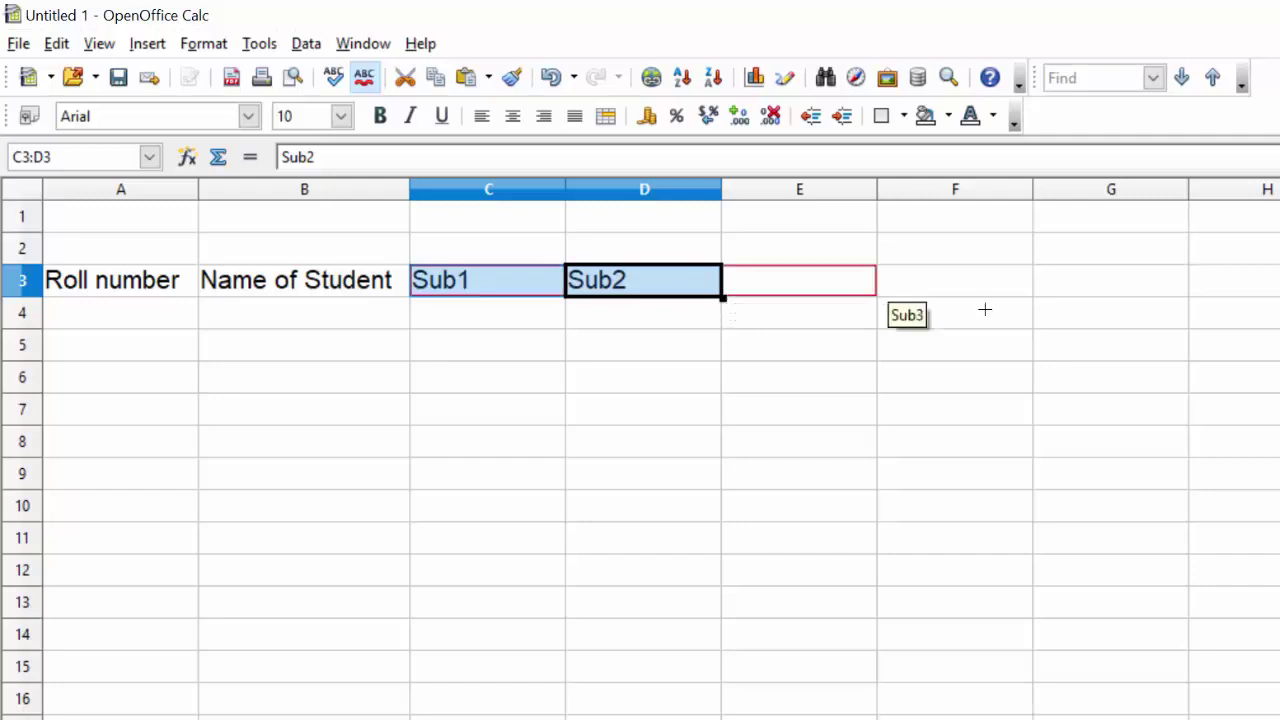
{"action": "left_click_drag", "start_coordinate": [984, 310], "coordinate": [1135, 320]}
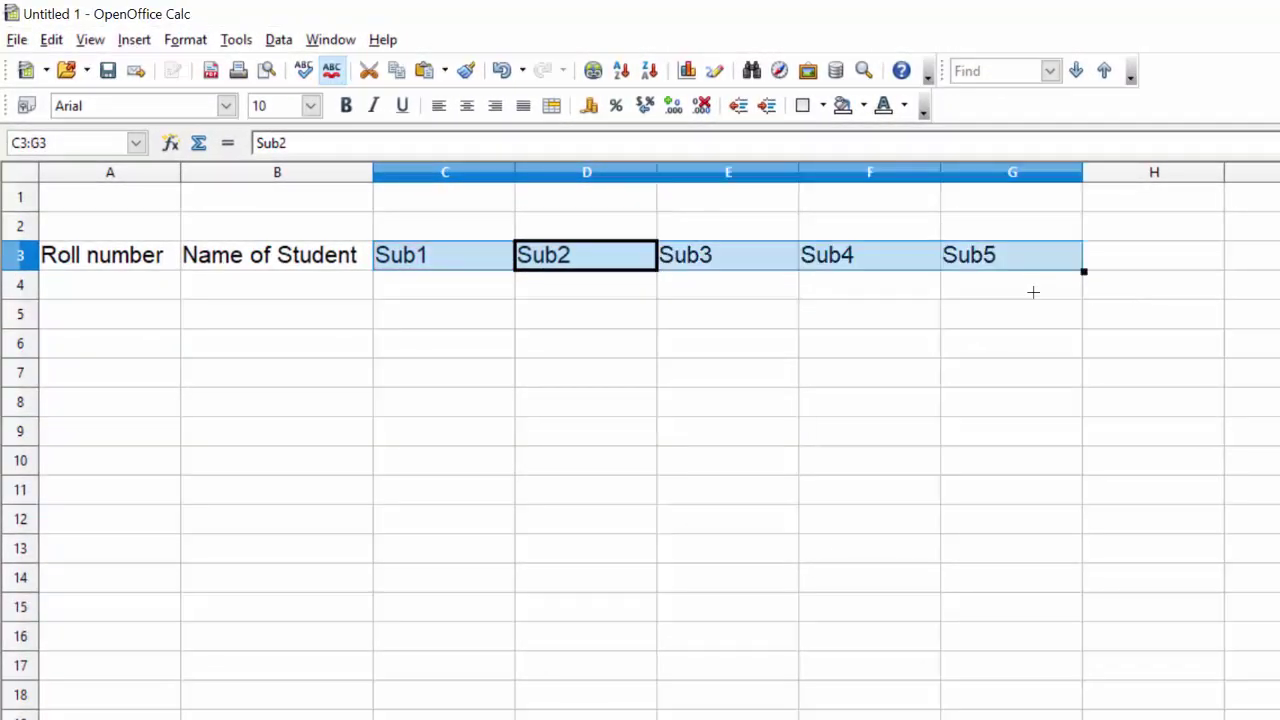
Step: Enter 'Total' in H3 and 'Average' in I3
{"action": "left_click", "coordinate": [1123, 266]}
{"action": "type", "text": "T"}
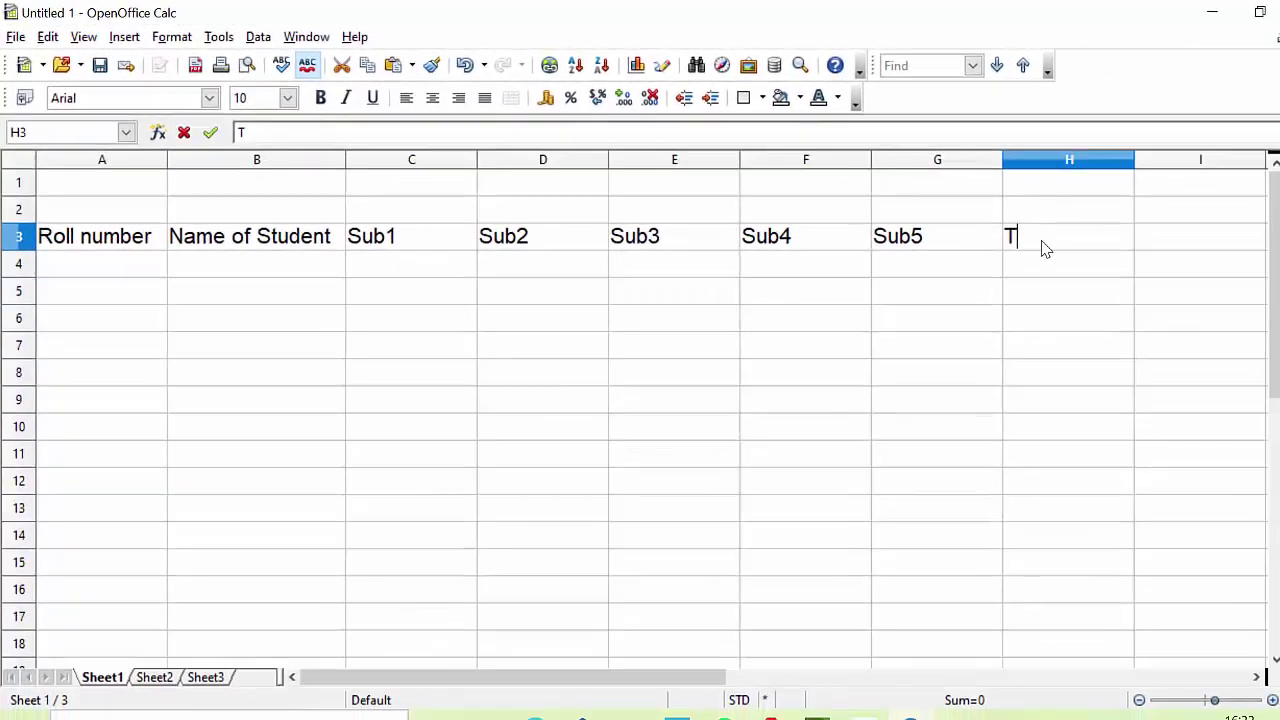
{"action": "type", "text": "ota"}
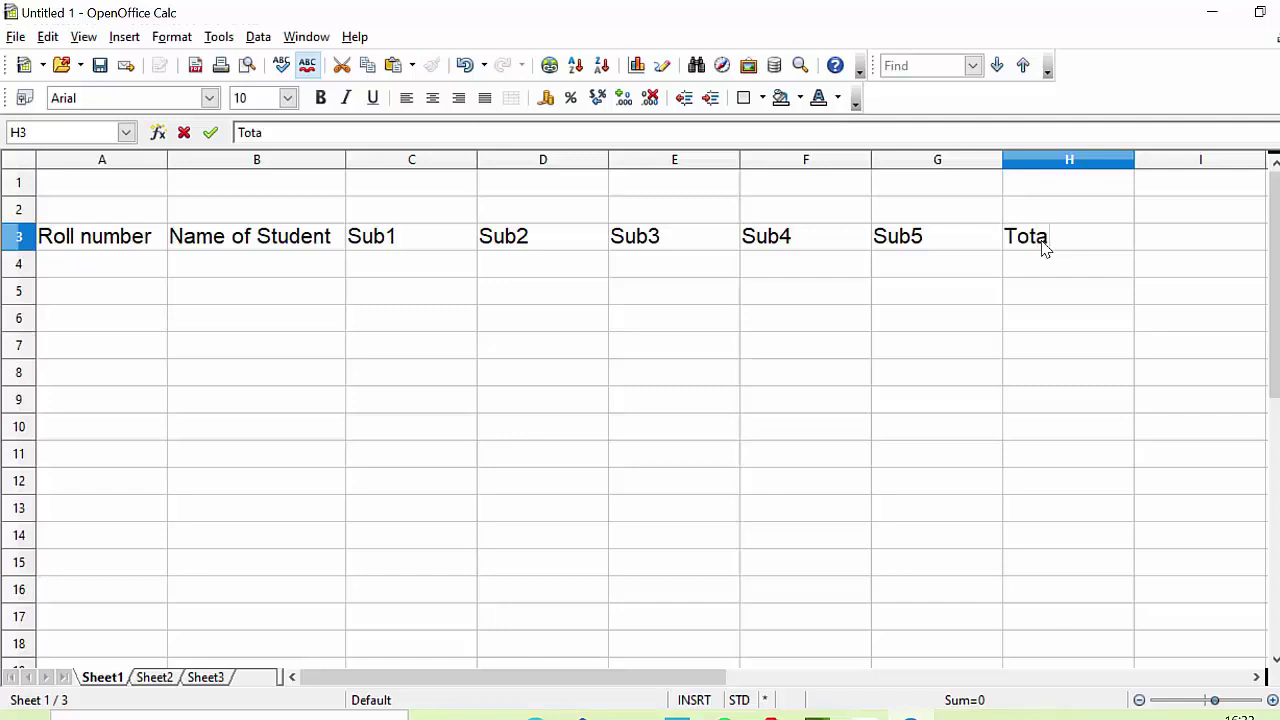
{"action": "type", "text": "lk"}
{"action": "key", "text": "BackSpace"}
{"action": "key", "text": "BackSpace"}
{"action": "type", "text": "l"}
{"action": "key", "text": "Tab"}
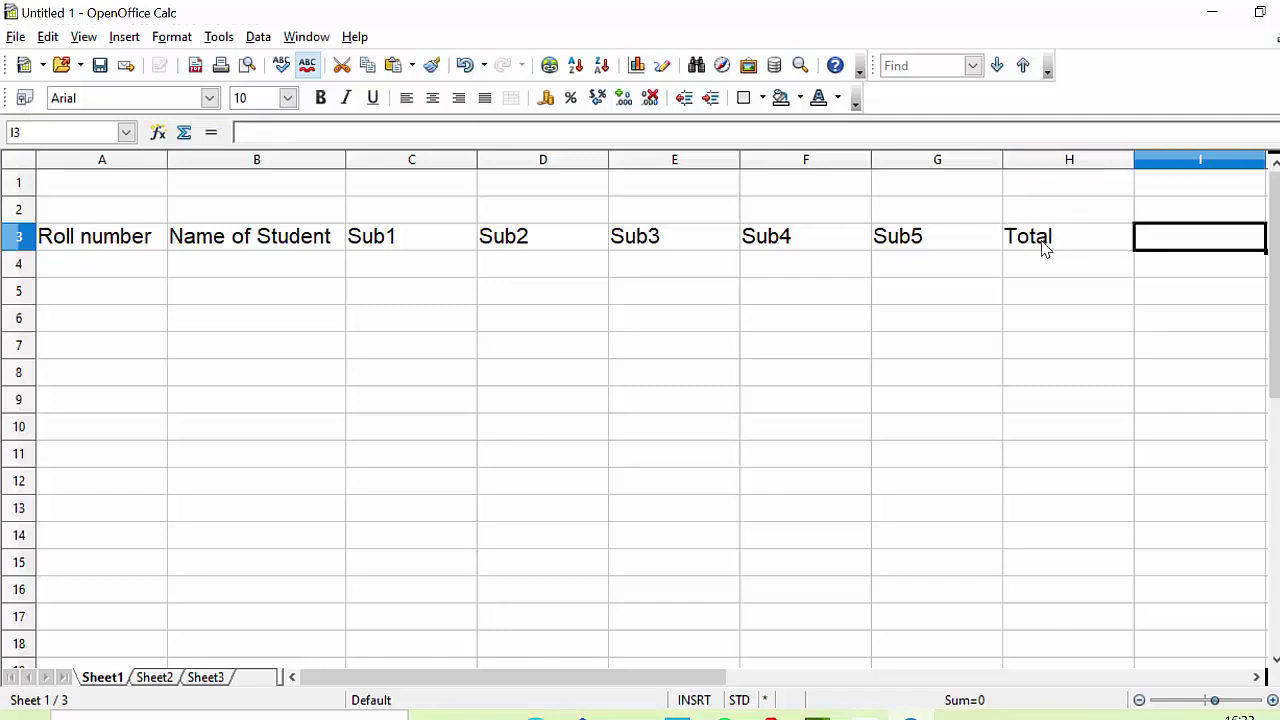
{"action": "type", "text": "A"}
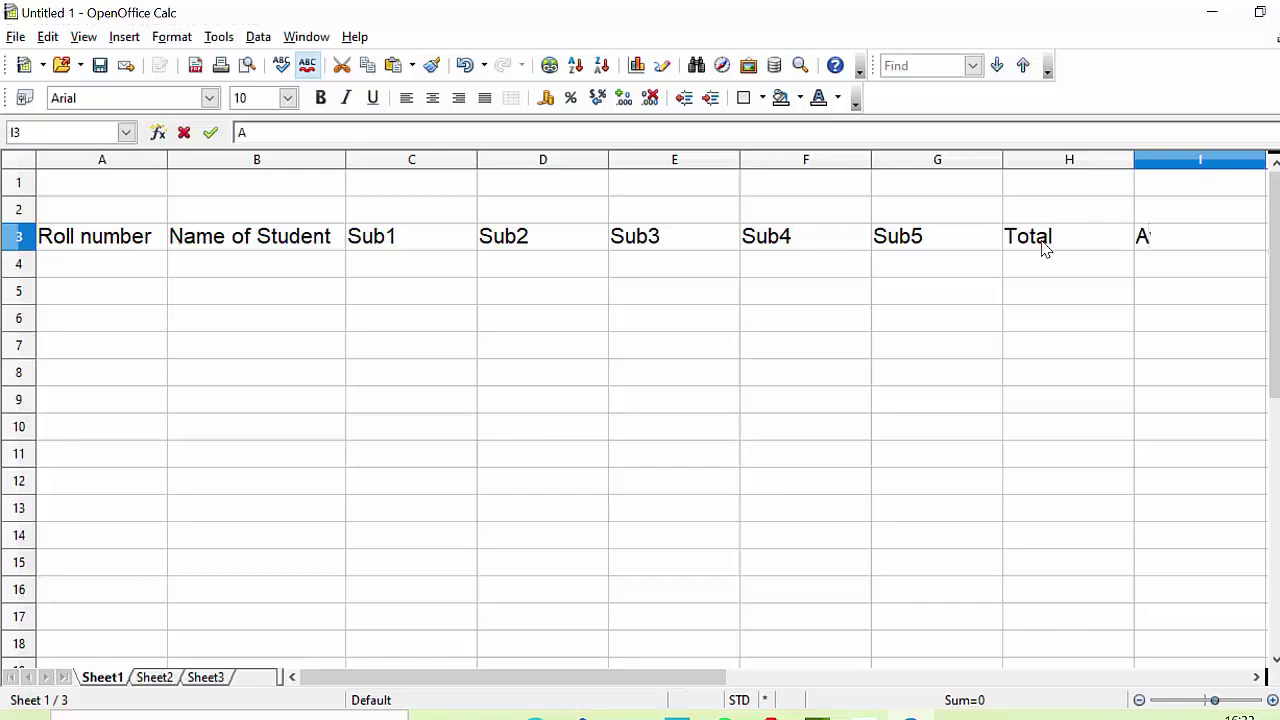
{"action": "type", "text": "verag"}
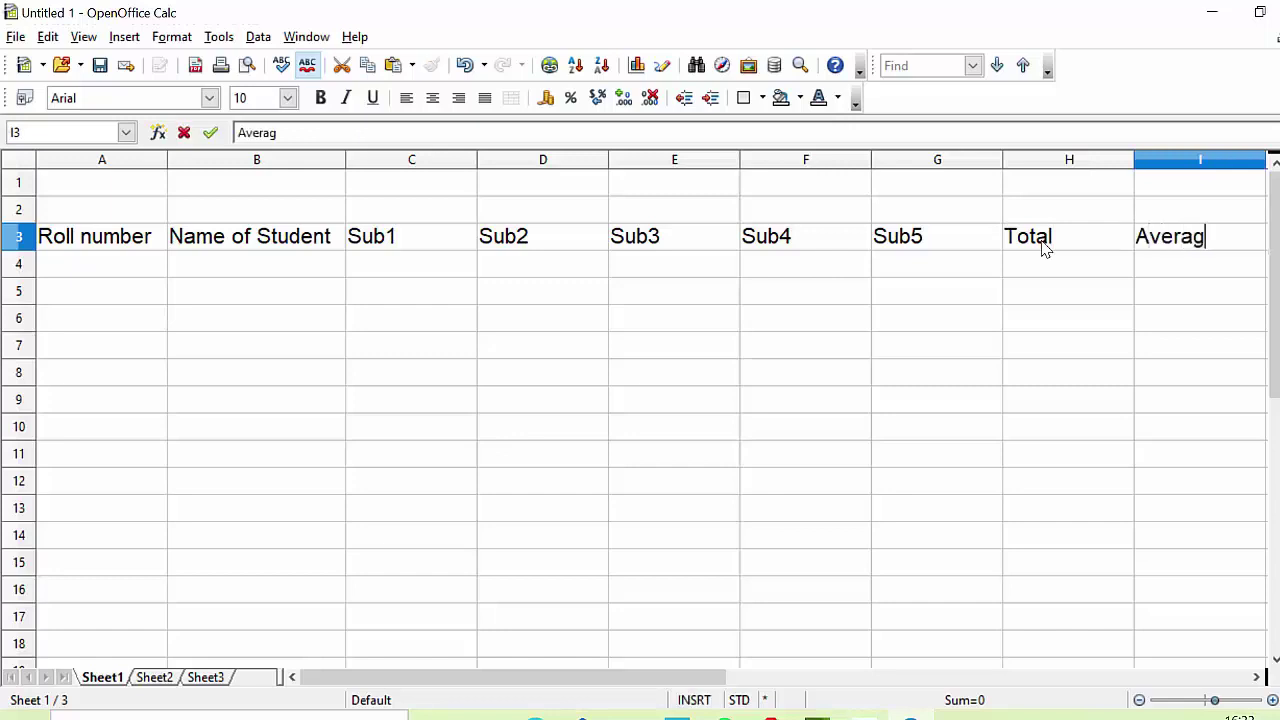
{"action": "type", "text": "e"}
Step: Enter roll numbers 1 and 2, then fill the series down to 20 in column A
{"action": "left_click", "coordinate": [116, 274]}
{"action": "type", "text": "1"}
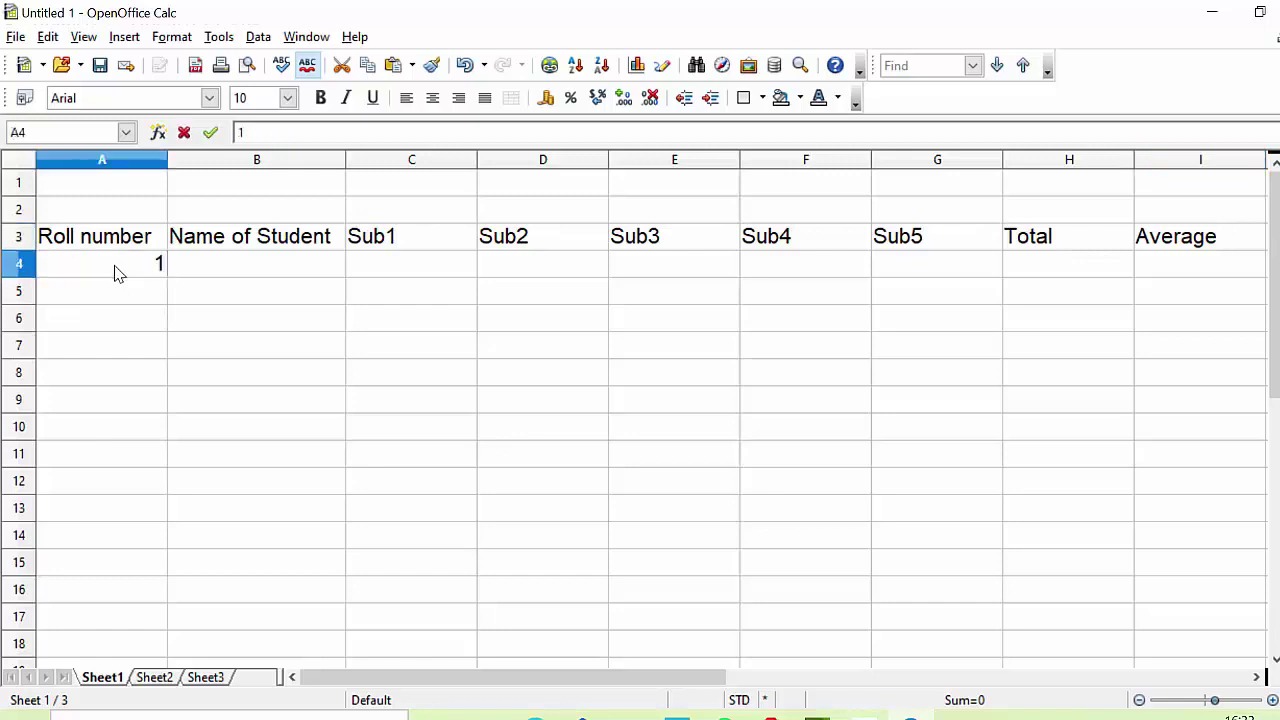
{"action": "key", "text": "Return"}
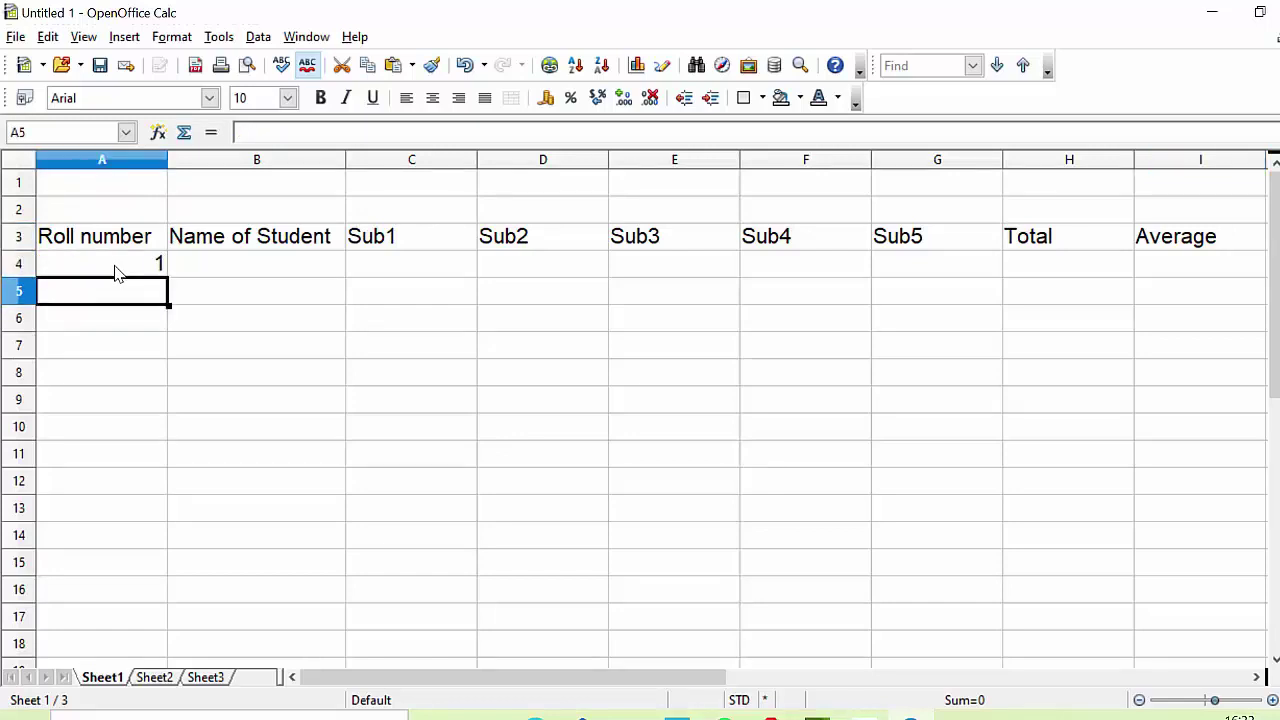
{"action": "type", "text": "2"}
{"action": "left_click", "coordinate": [116, 274]}
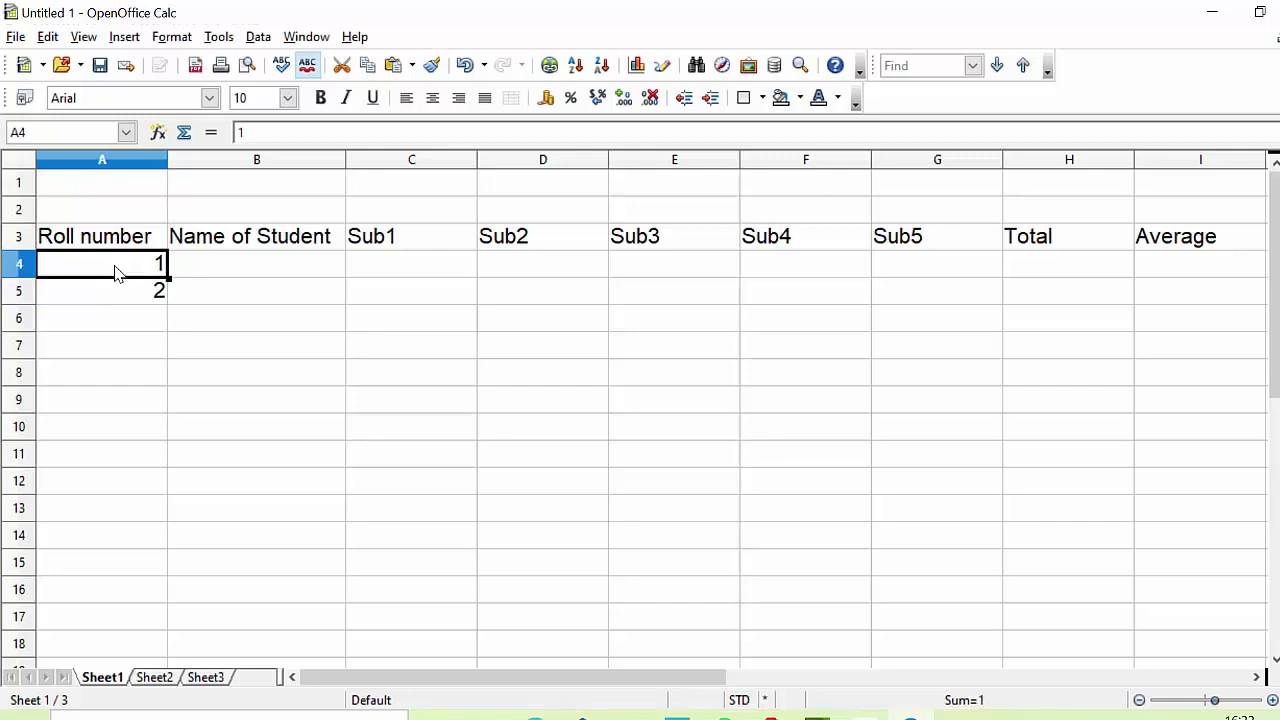
{"action": "left_click_drag", "start_coordinate": [116, 274], "coordinate": [117, 290]}
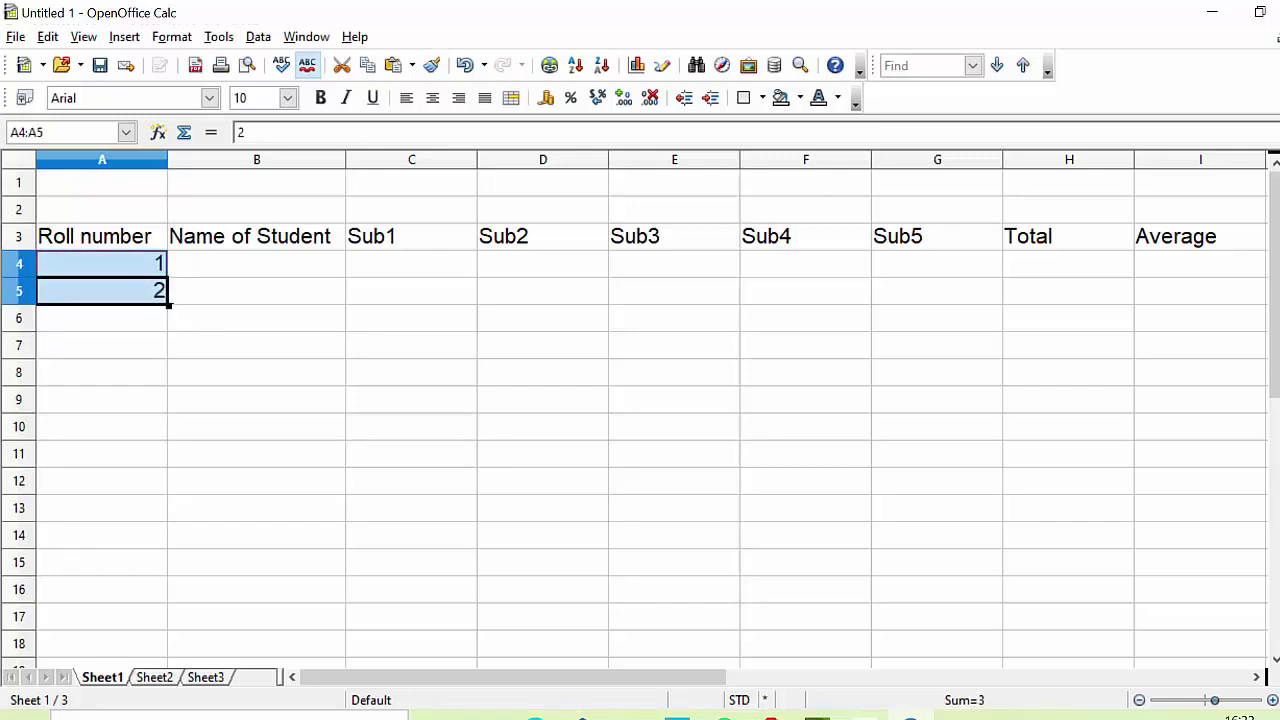
{"action": "left_click_drag", "start_coordinate": [169, 304], "coordinate": [160, 665]}
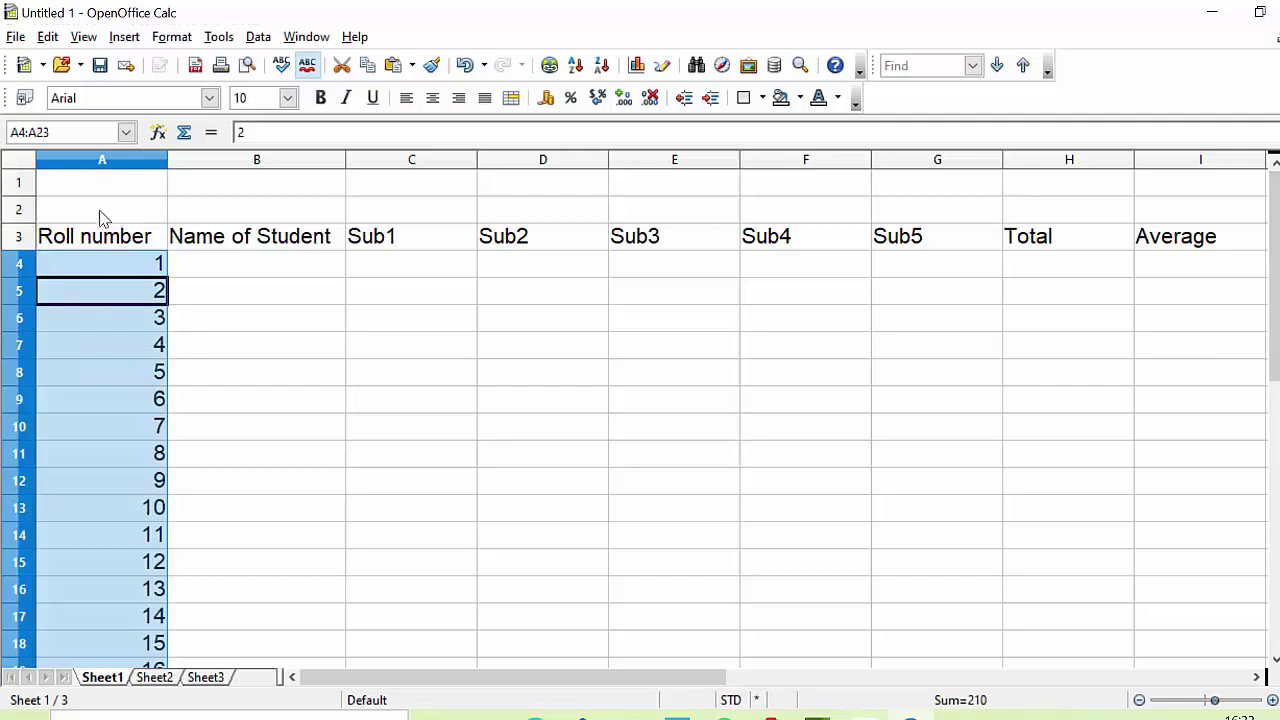
Step: Enter student names Ram and Shyam in column B and start the =RANDBETWEEN(5;90) marks formula
{"action": "left_click", "coordinate": [267, 260]}
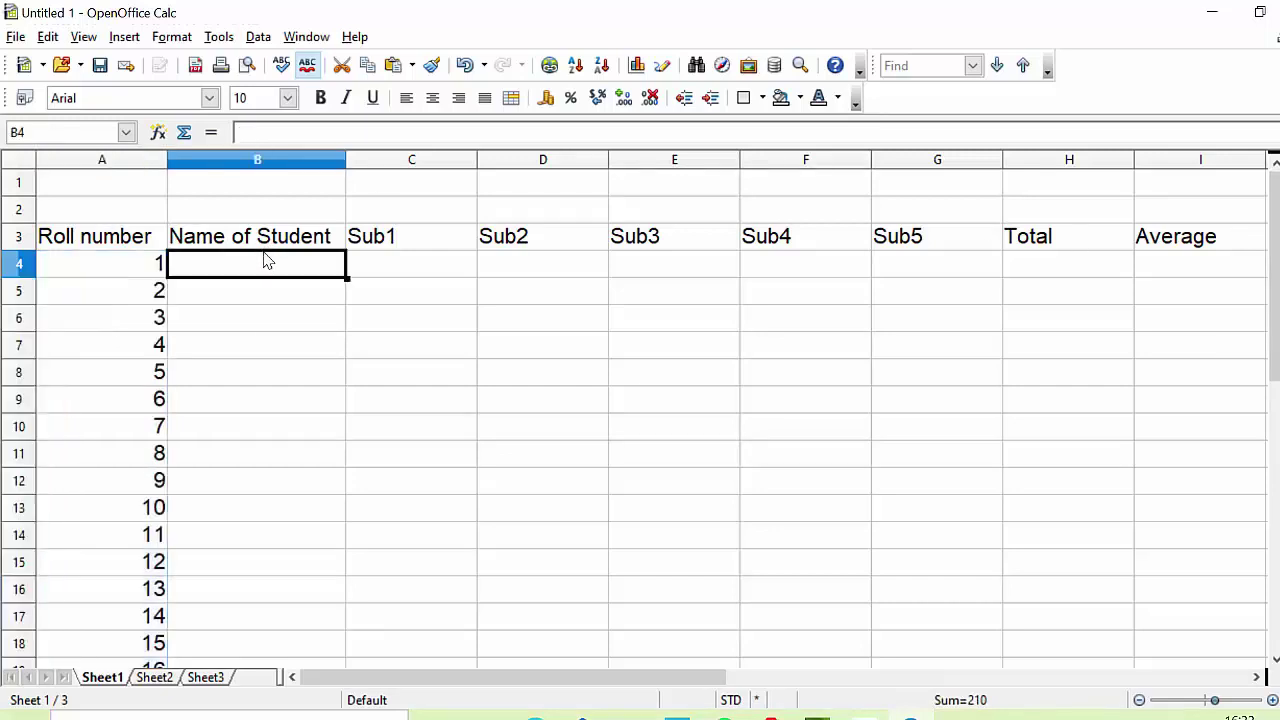
{"action": "type", "text": "Ra"}
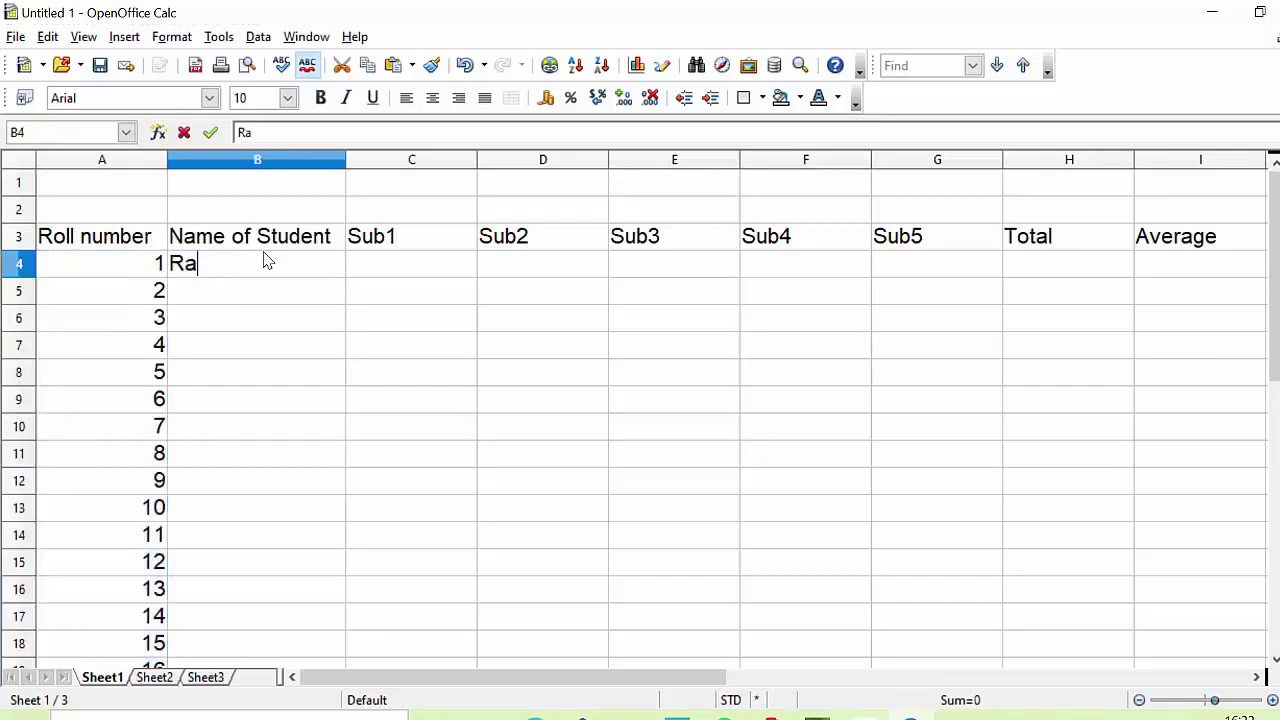
{"action": "type", "text": "m"}
{"action": "key", "text": "Return"}
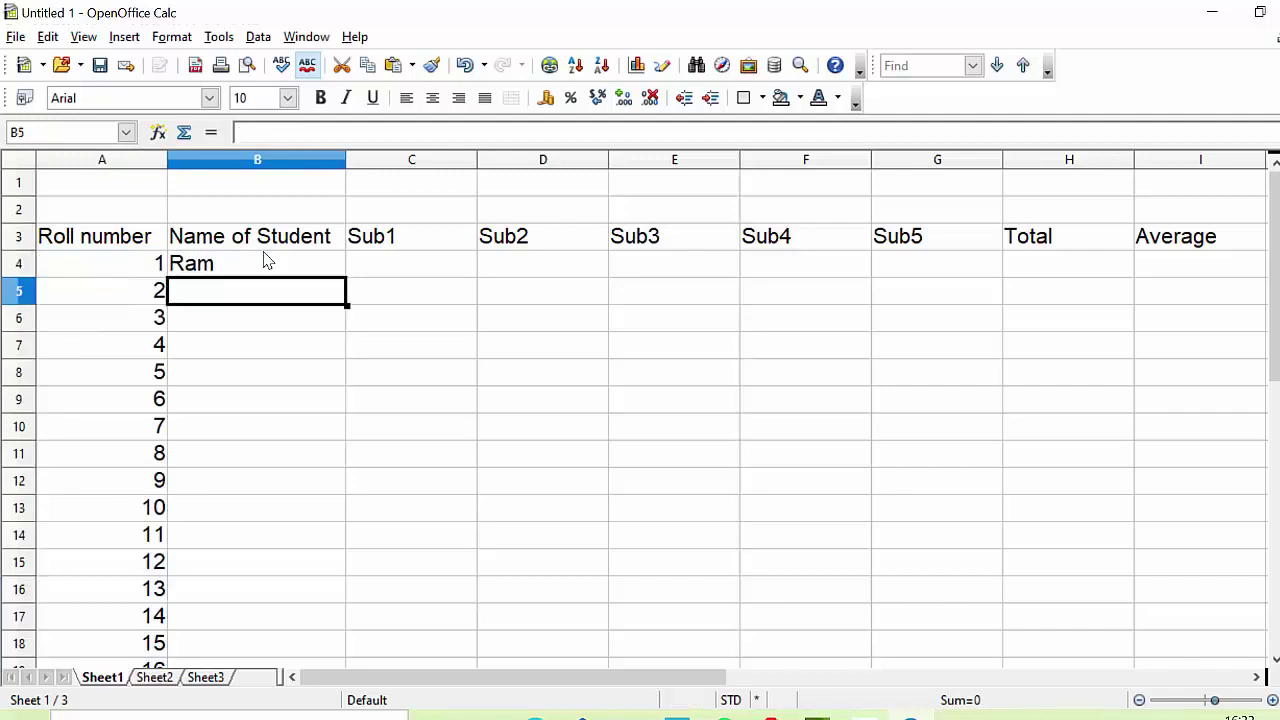
{"action": "type", "text": "Shyam"}
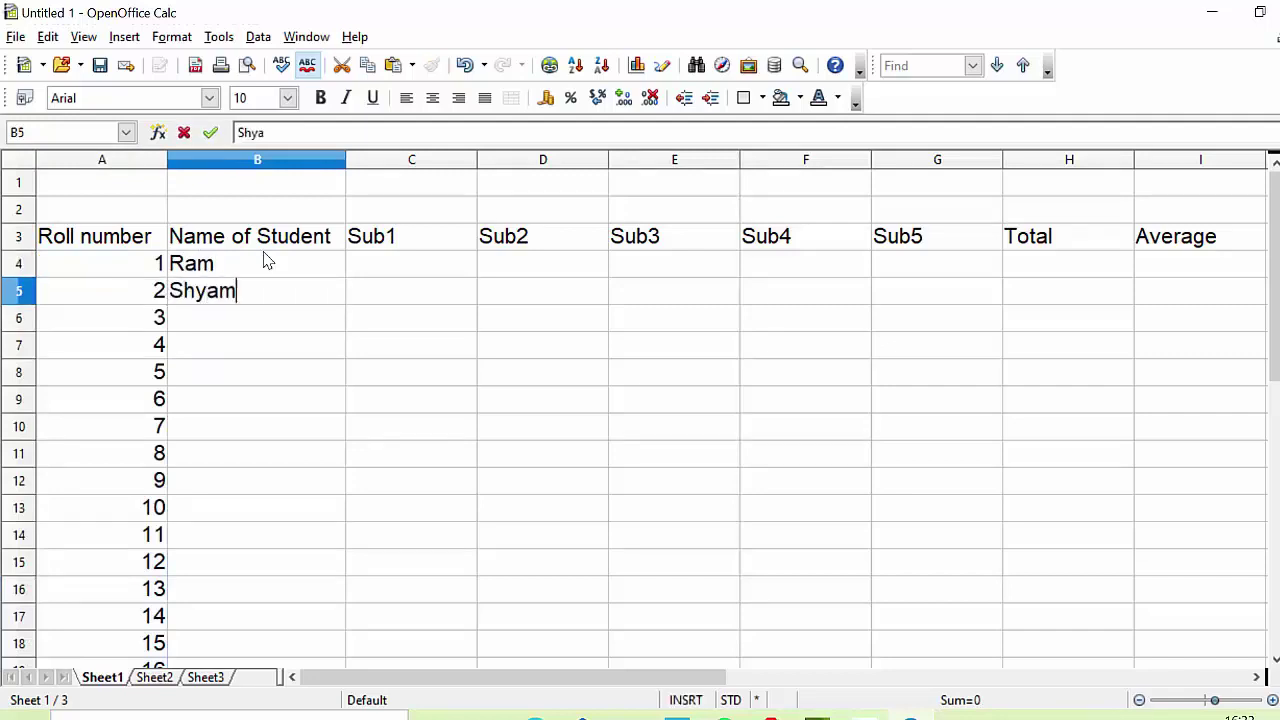
{"action": "key", "text": "Return"}
{"action": "type", "text": "Sachin"}
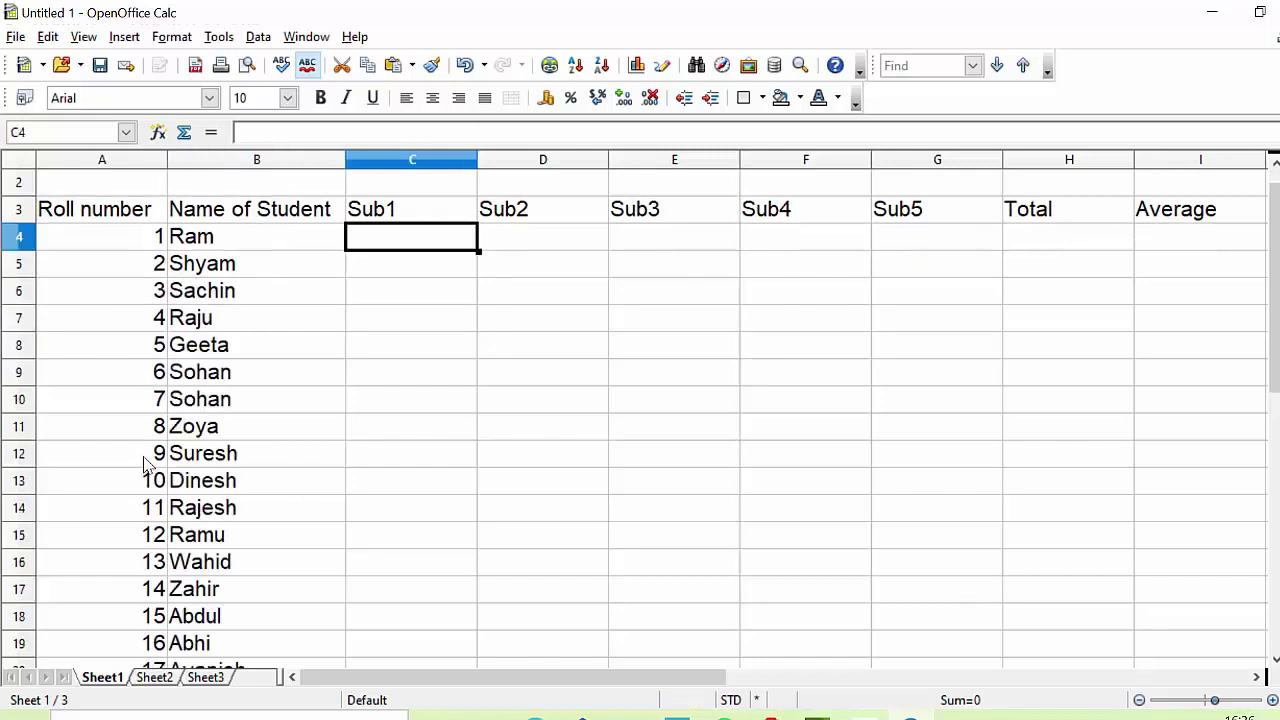
{"action": "type", "text": "="}
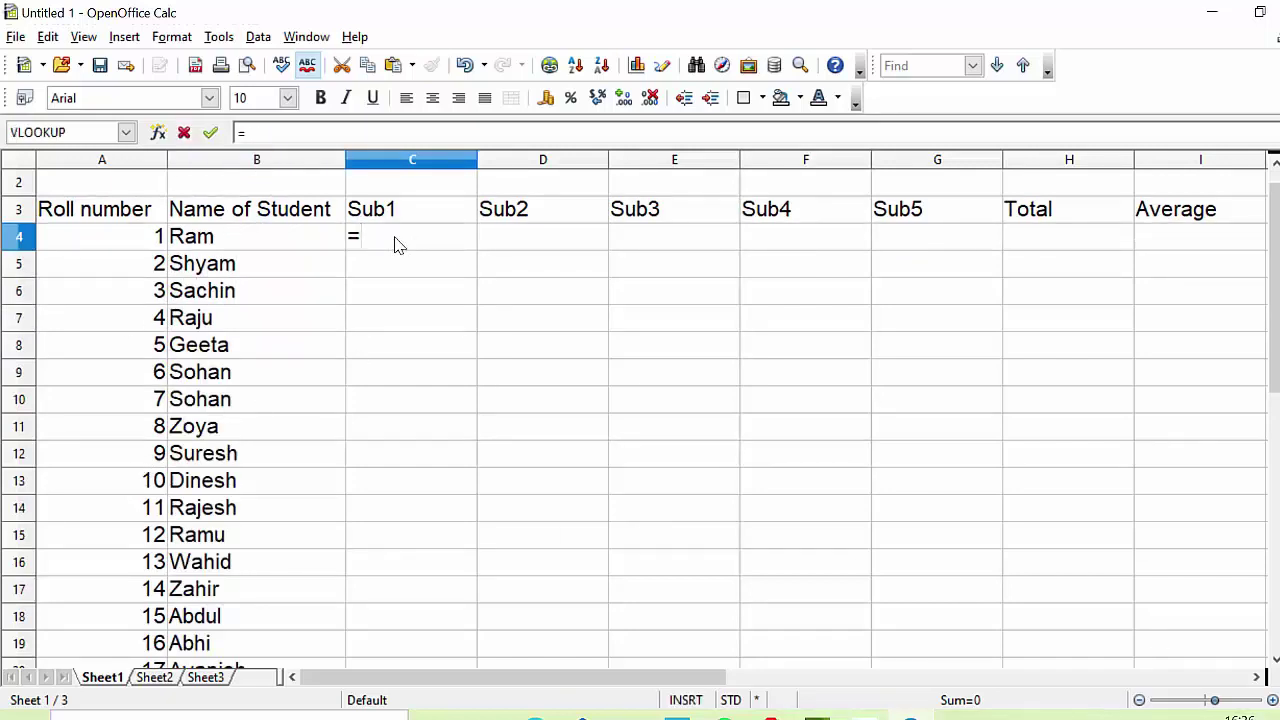
{"action": "type", "text": "rand"}
{"action": "type", "text": "betw"}
{"action": "type", "text": "een"}
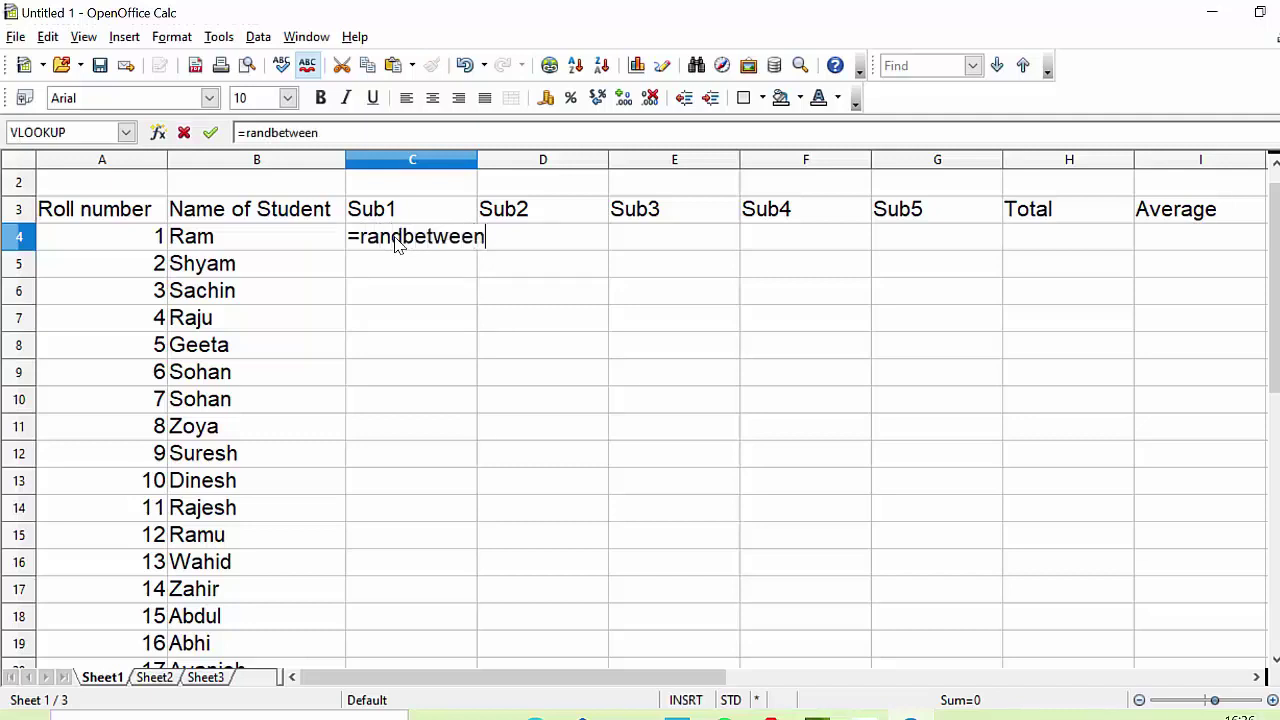
{"action": "type", "text": "(5"}
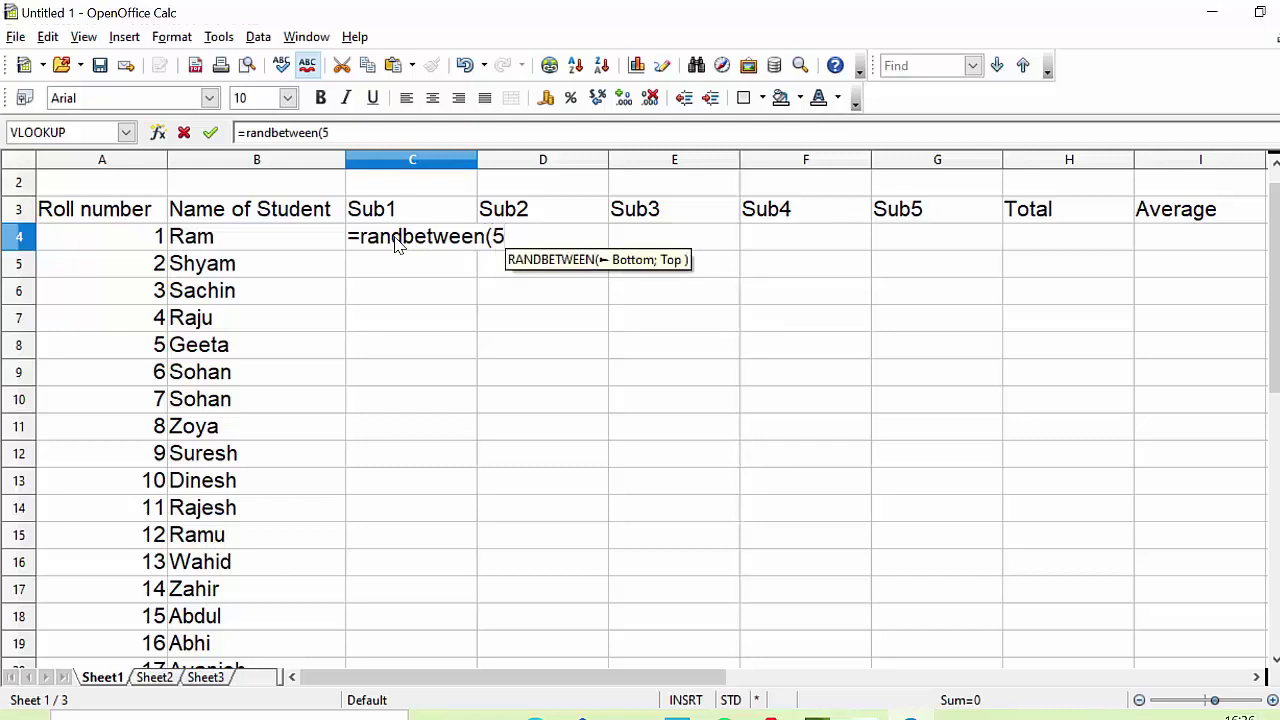
{"action": "type", "text": ";90"}
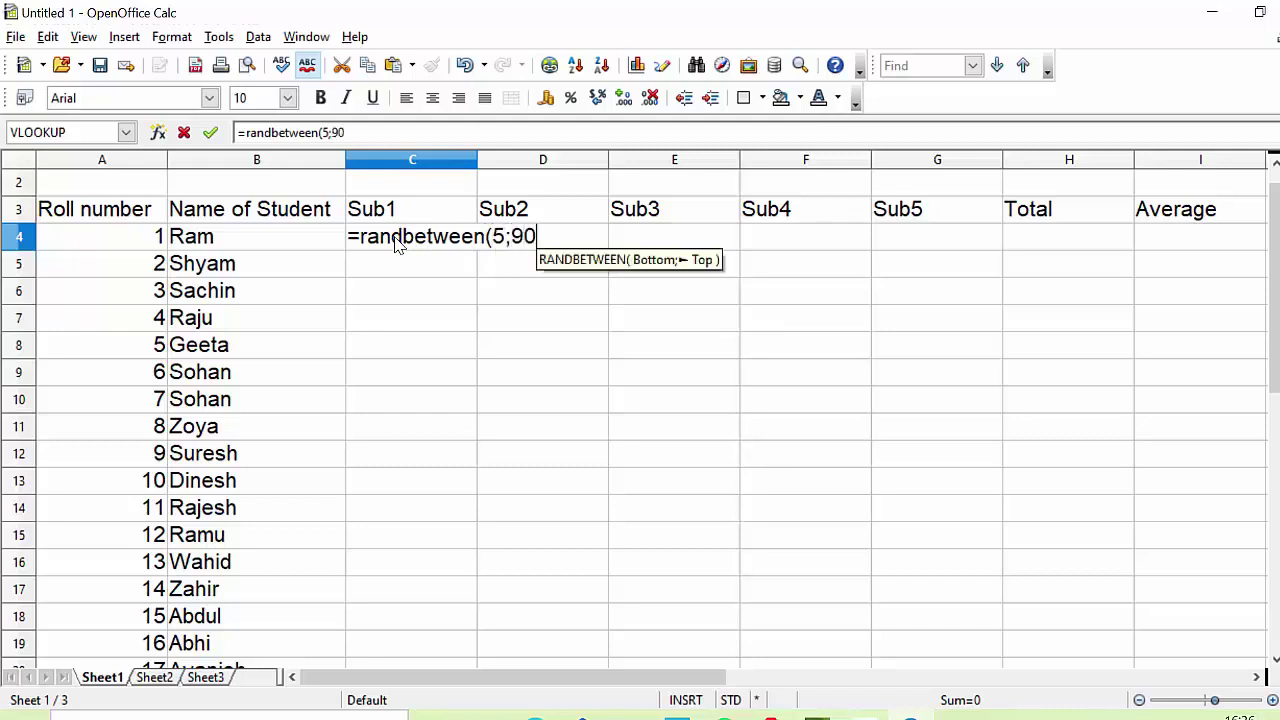
{"action": "type", "text": ")"}
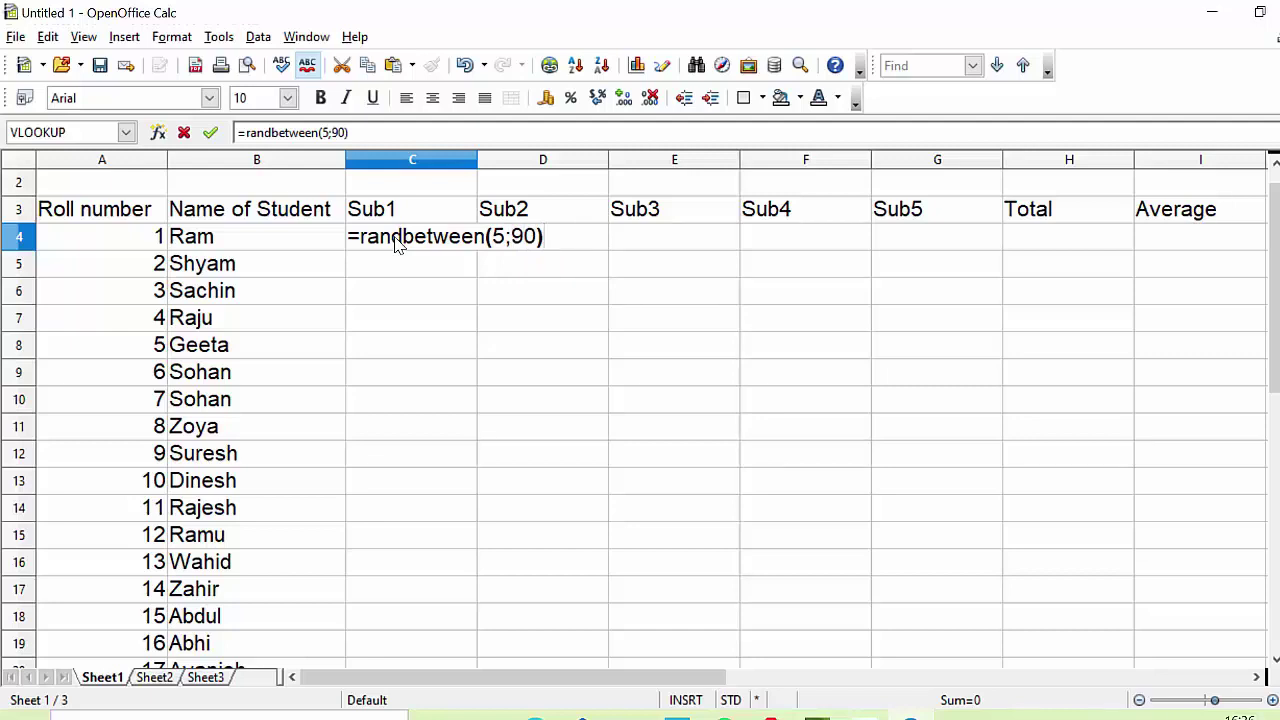
Step: Commit =RANDBETWEEN(5;90) in C4 and fill it across C4:G23 for all students
{"action": "key", "text": "Return"}
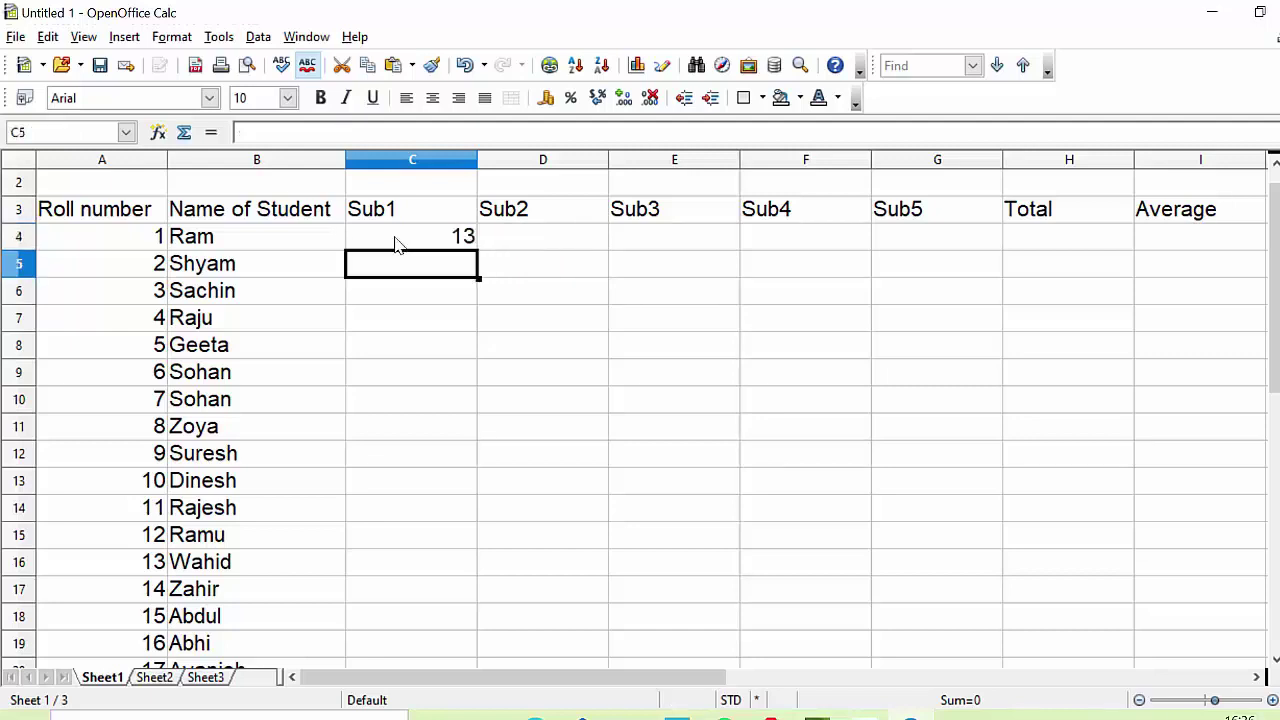
{"action": "left_click", "coordinate": [438, 244]}
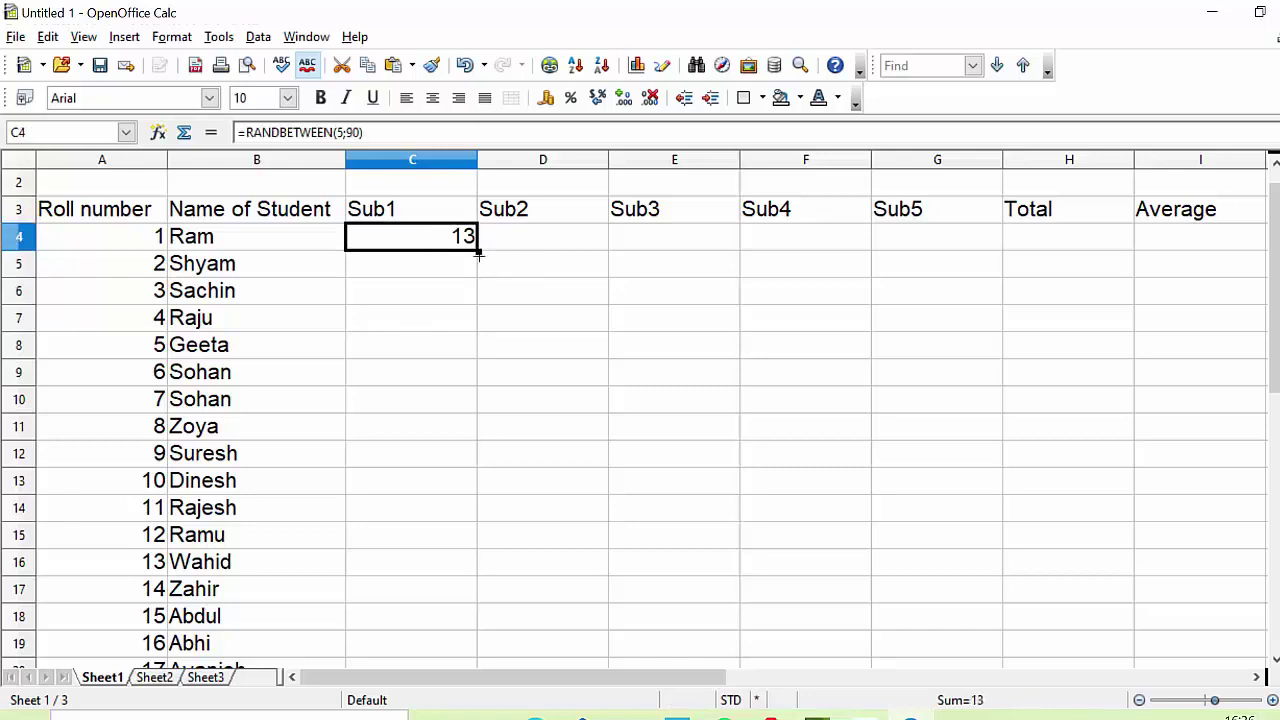
{"action": "mouse_move", "coordinate": [478, 254]}
{"action": "left_mouse_down"}
{"action": "mouse_move", "coordinate": [562, 277]}
{"action": "mouse_move", "coordinate": [978, 258]}
{"action": "mouse_move", "coordinate": [994, 642]}
{"action": "mouse_move", "coordinate": [993, 310]}
{"action": "left_mouse_up"}
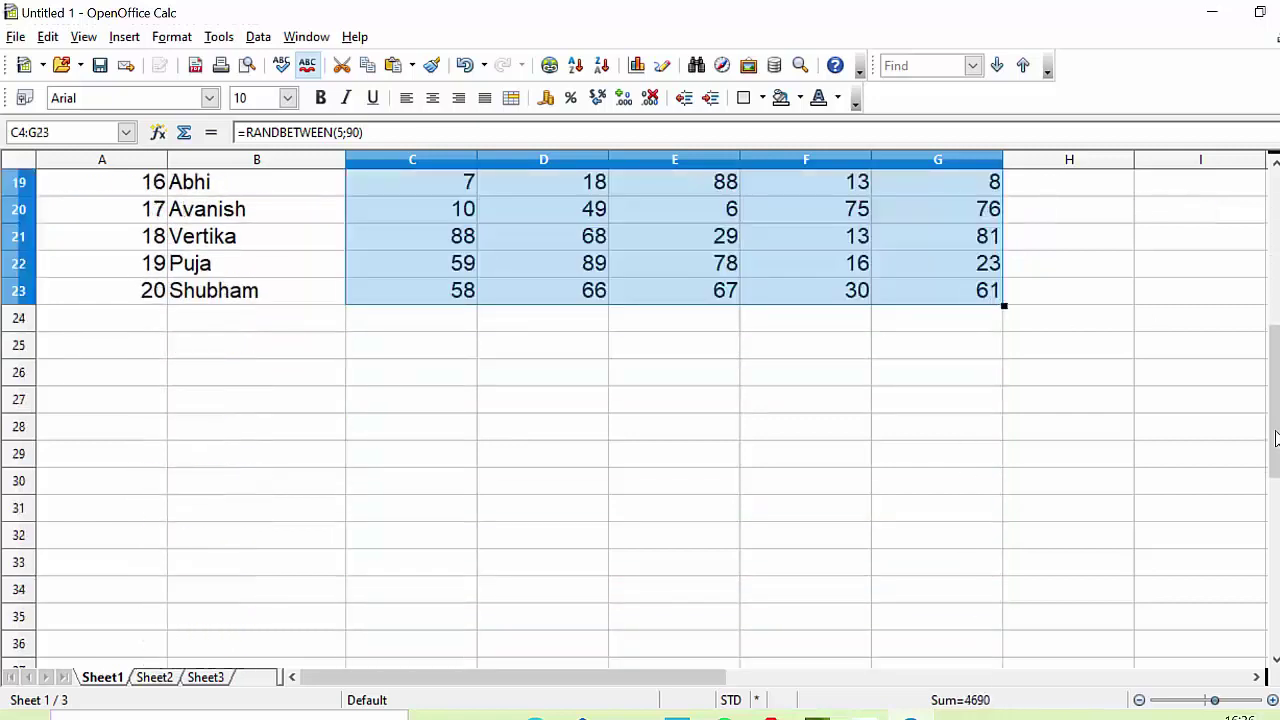
Step: Copy C4:G23 and Paste Special it back with only Numbers, confirming the overwrite
{"action": "left_click_drag", "start_coordinate": [1274, 400], "coordinate": [1274, 290]}
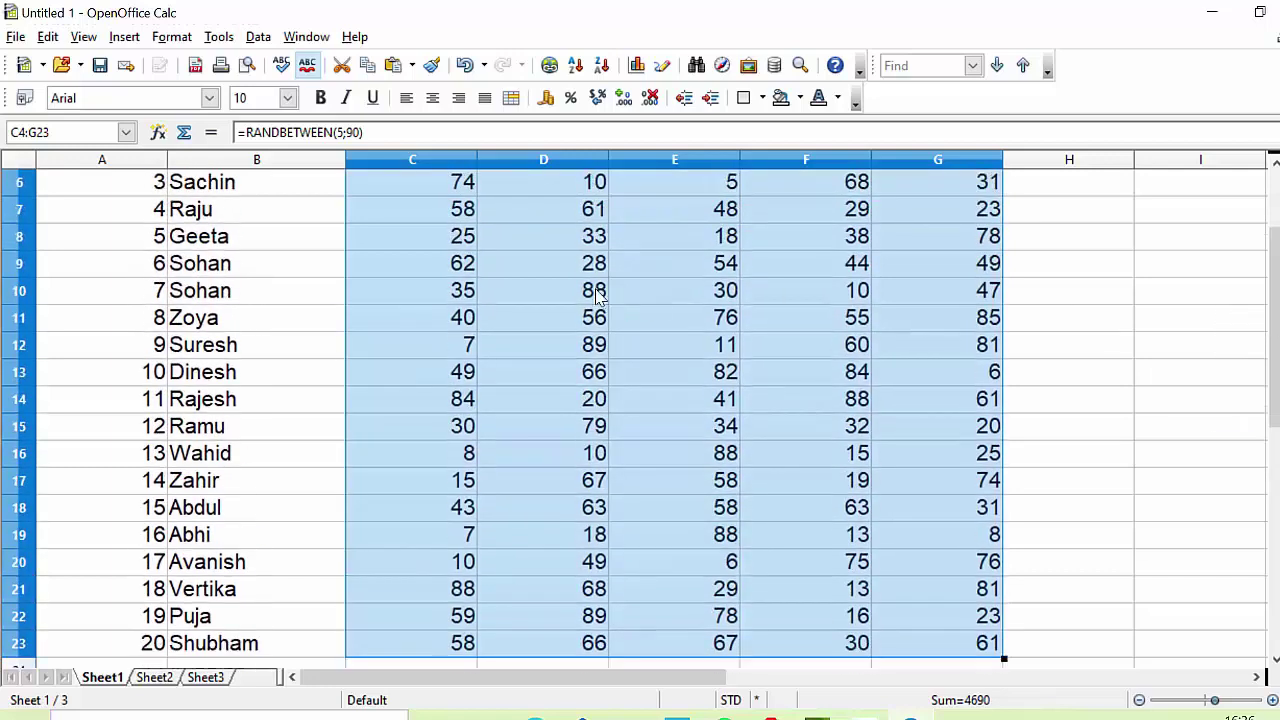
{"action": "right_click", "coordinate": [597, 295]}
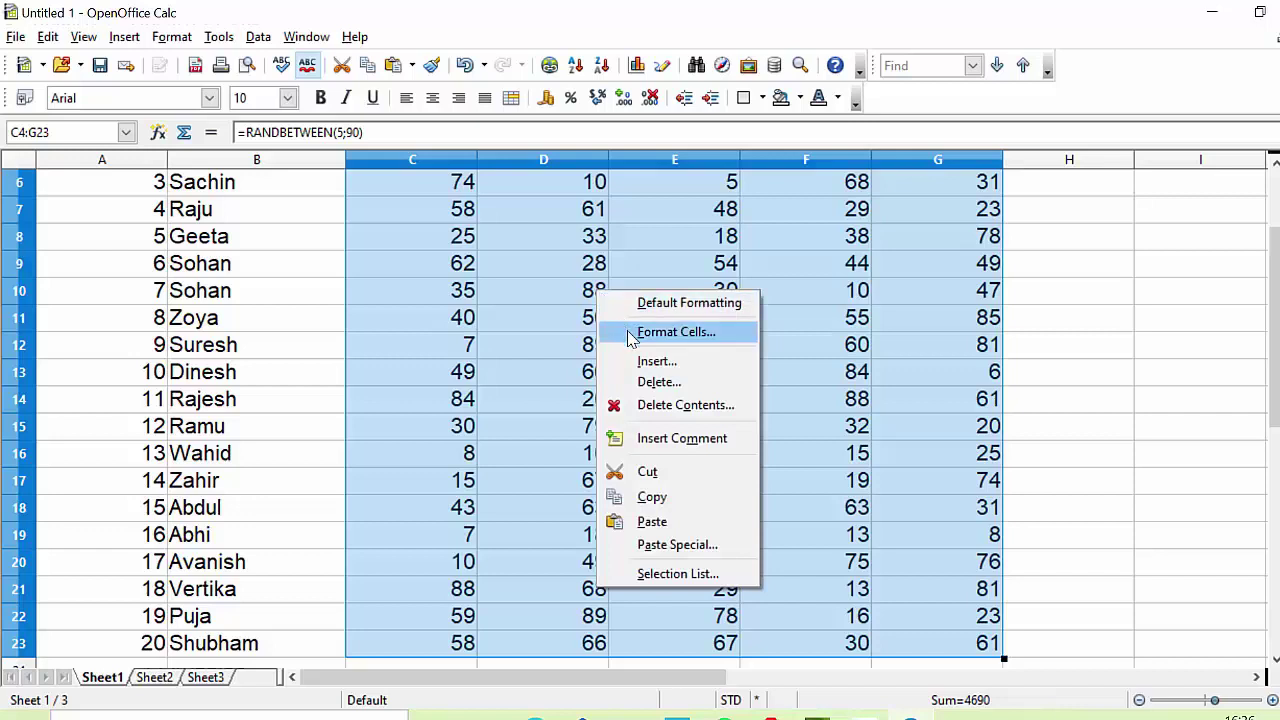
{"action": "left_click", "coordinate": [672, 506]}
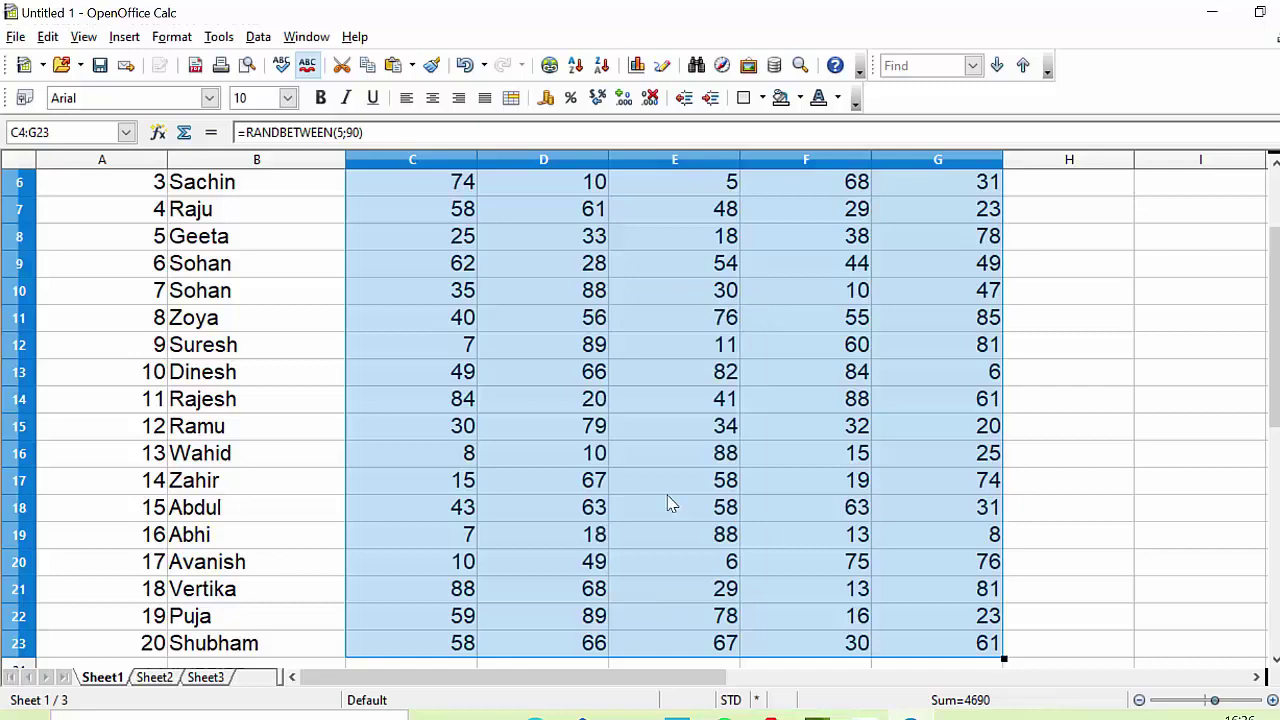
{"action": "right_click", "coordinate": [602, 389]}
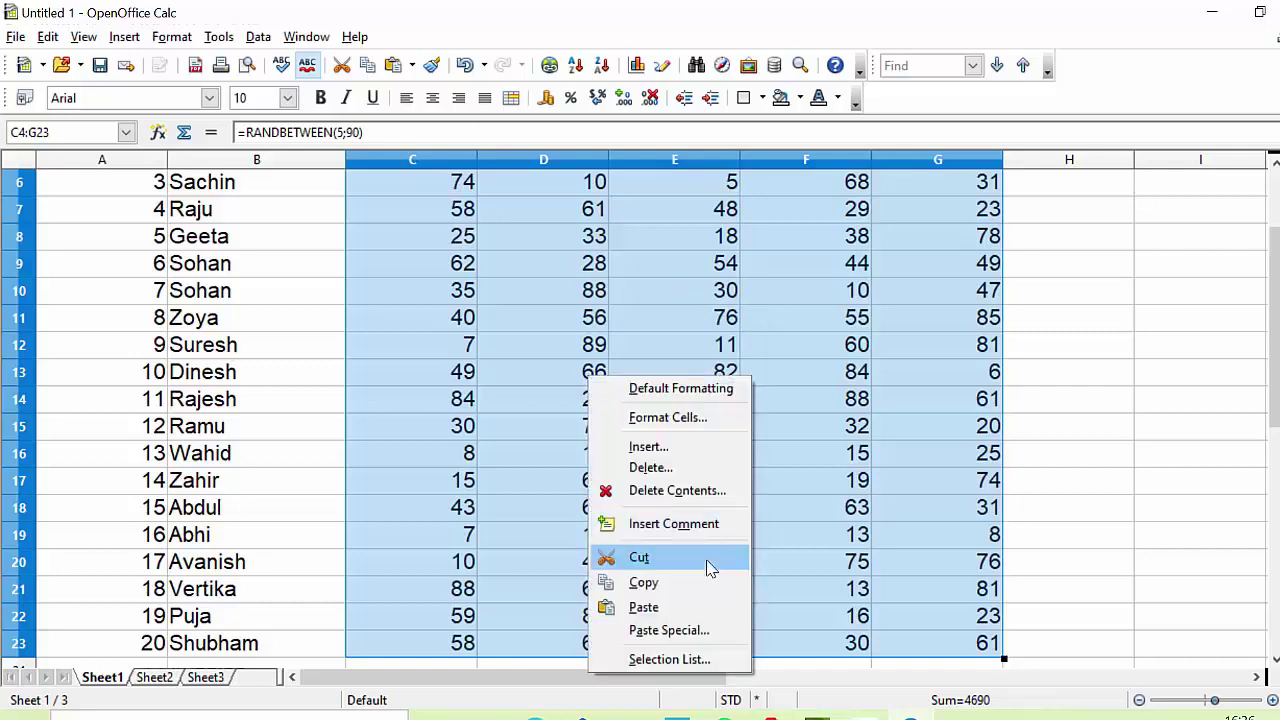
{"action": "left_click", "coordinate": [688, 638]}
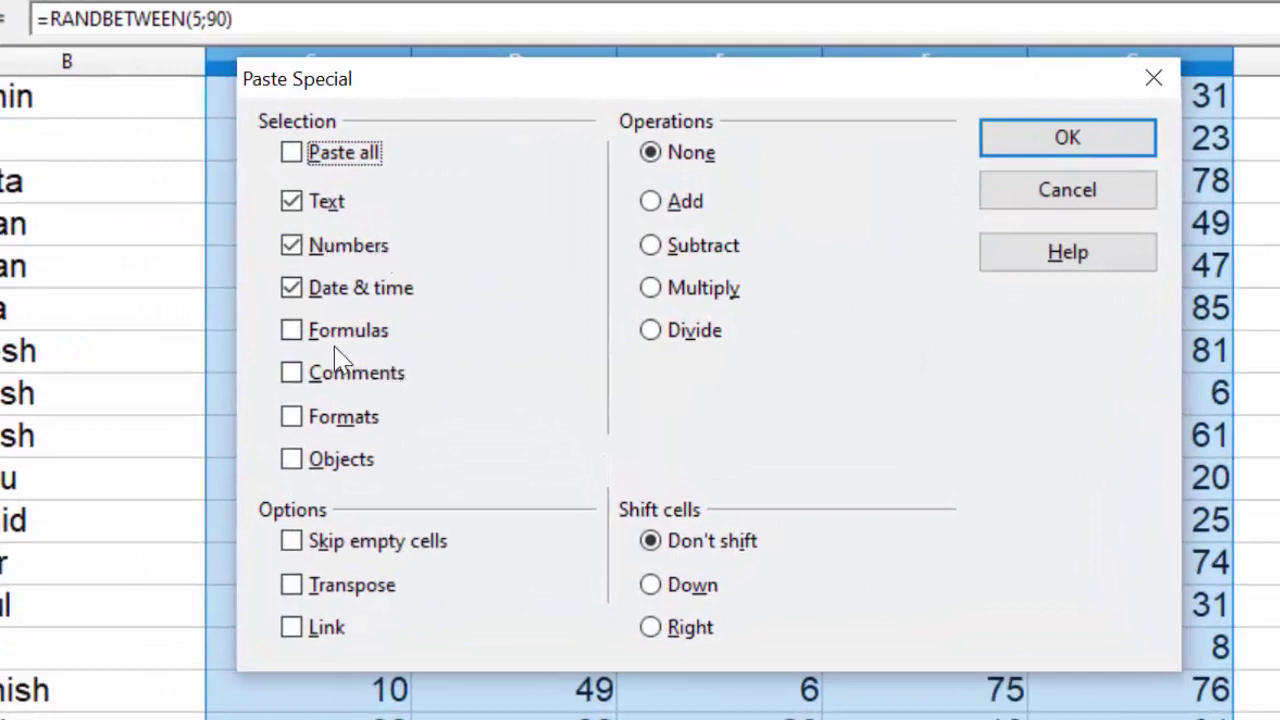
{"action": "left_click", "coordinate": [337, 288]}
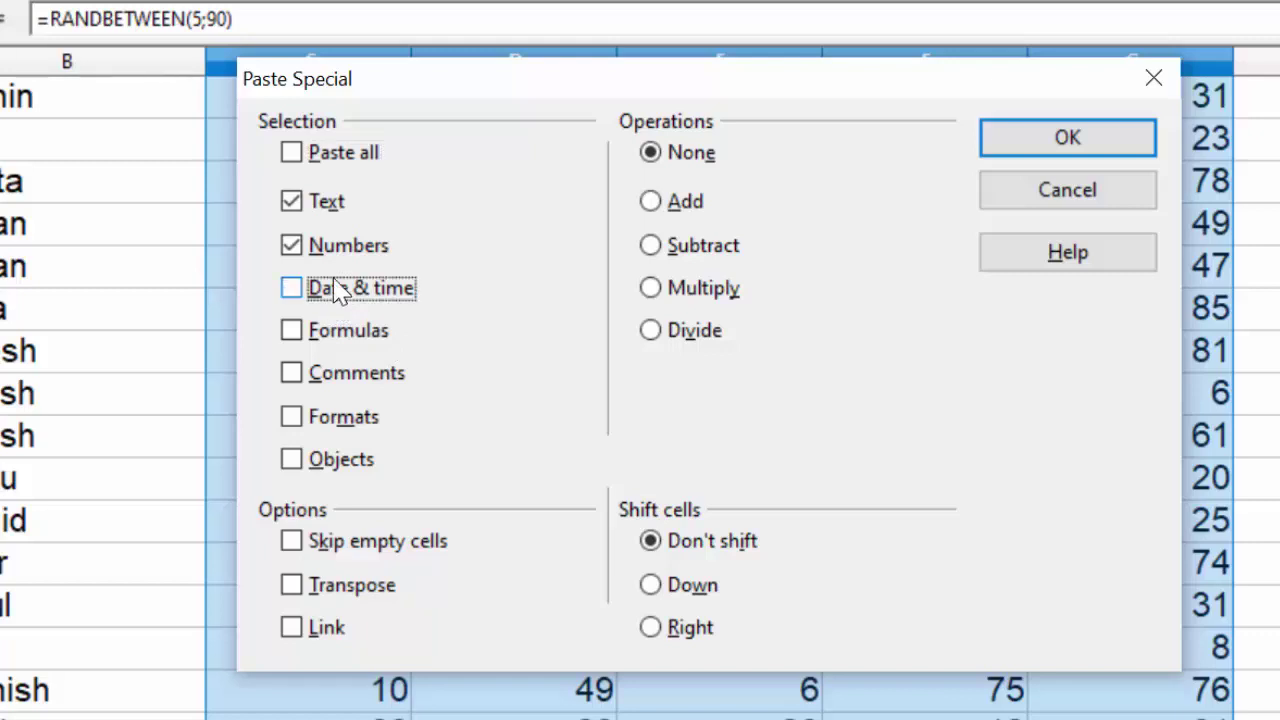
{"action": "left_click", "coordinate": [322, 204]}
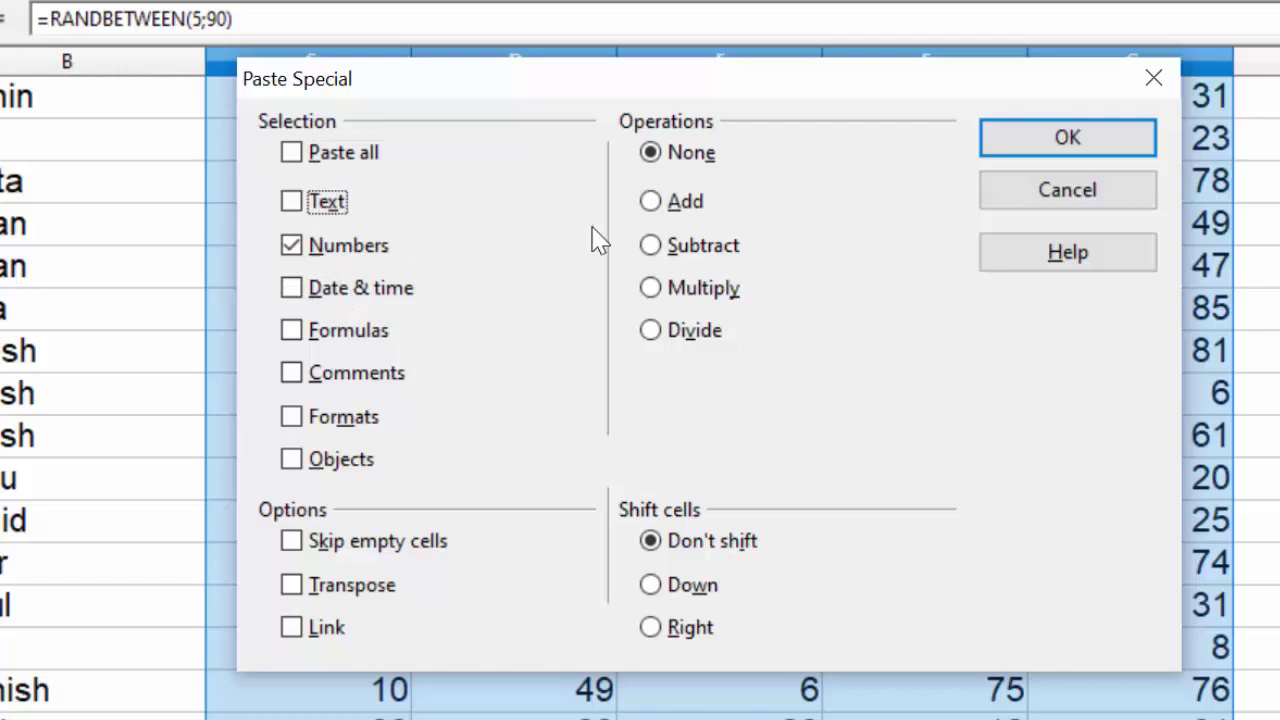
{"action": "left_click", "coordinate": [1104, 157]}
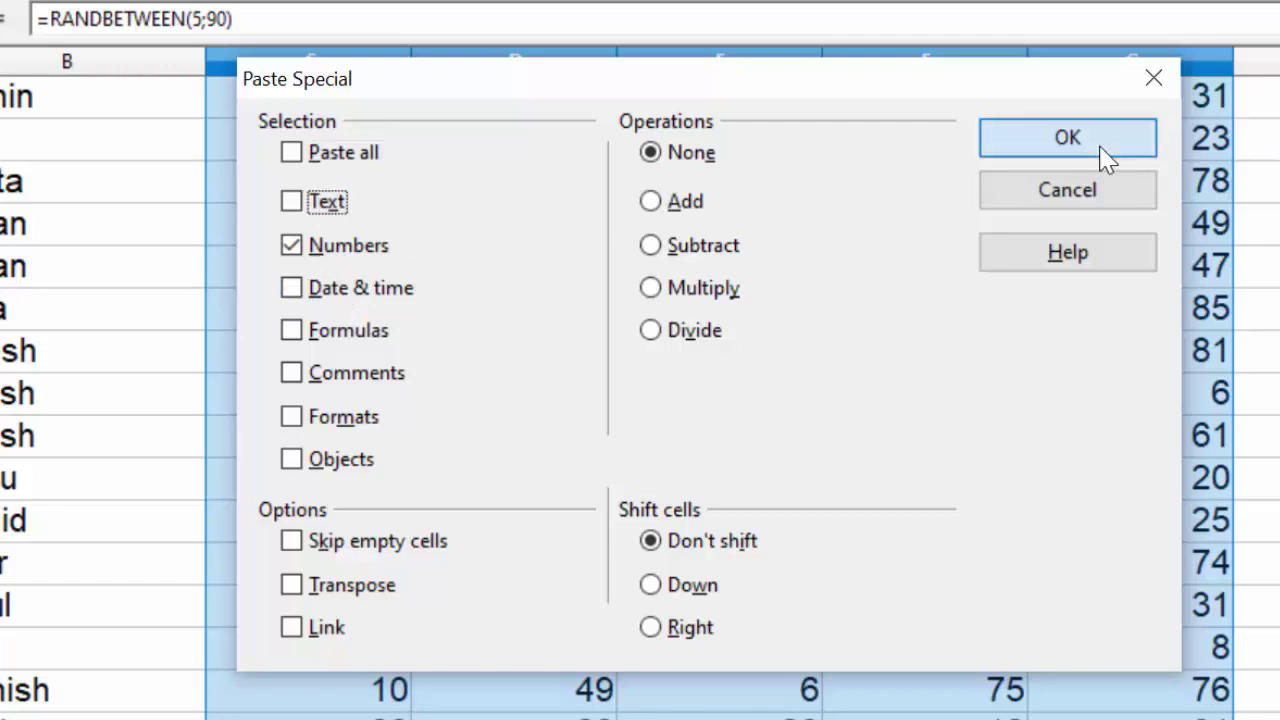
{"action": "left_click", "coordinate": [590, 452]}
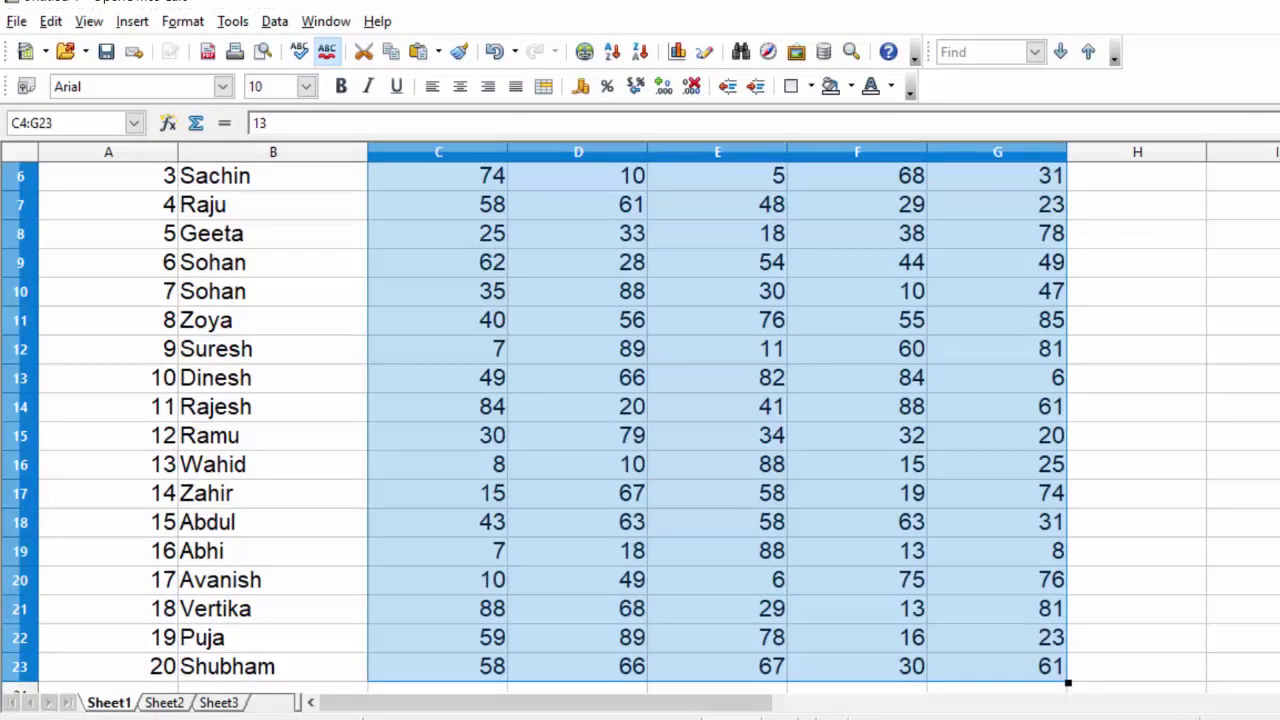
Step: Enter =SUM(C4:G4) in H4 and fill it down to H23, giving 265 for Ram
{"action": "scroll", "coordinate": [640, 420], "scroll_direction": "up", "scroll_amount": 2}
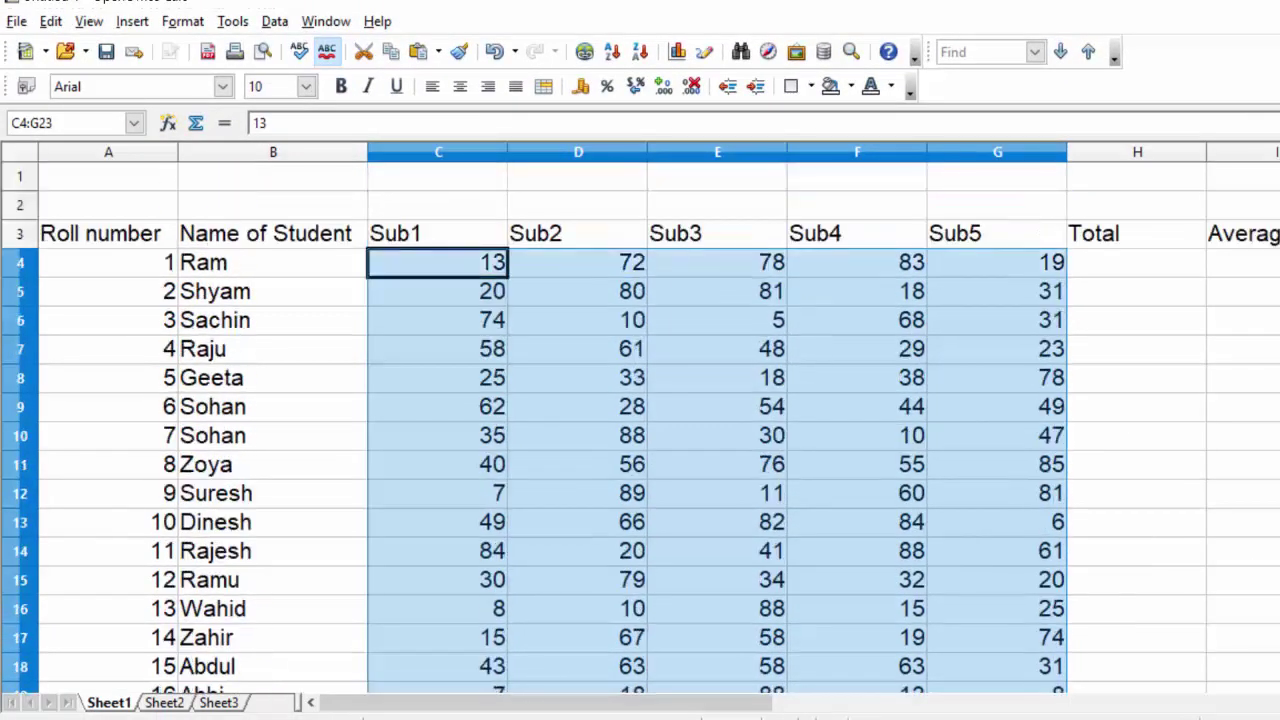
{"action": "left_click", "coordinate": [1145, 272]}
{"action": "type", "text": "="}
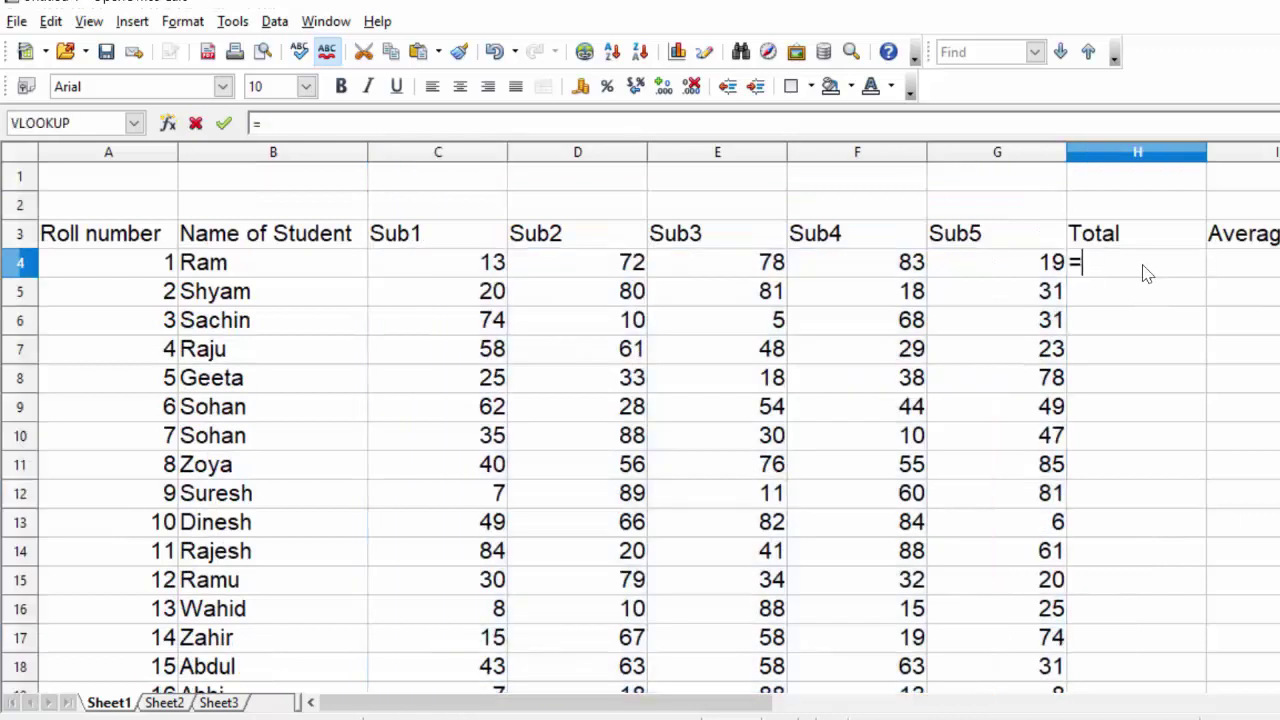
{"action": "type", "text": "sum"}
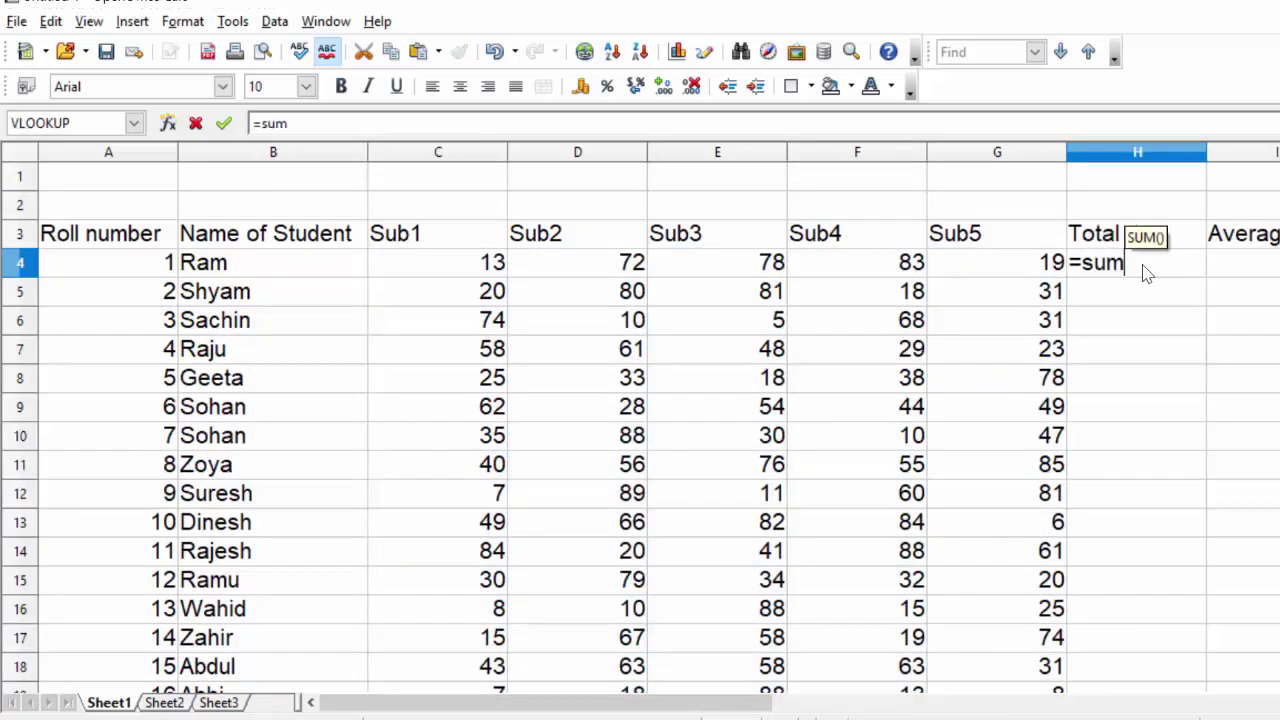
{"action": "type", "text": "("}
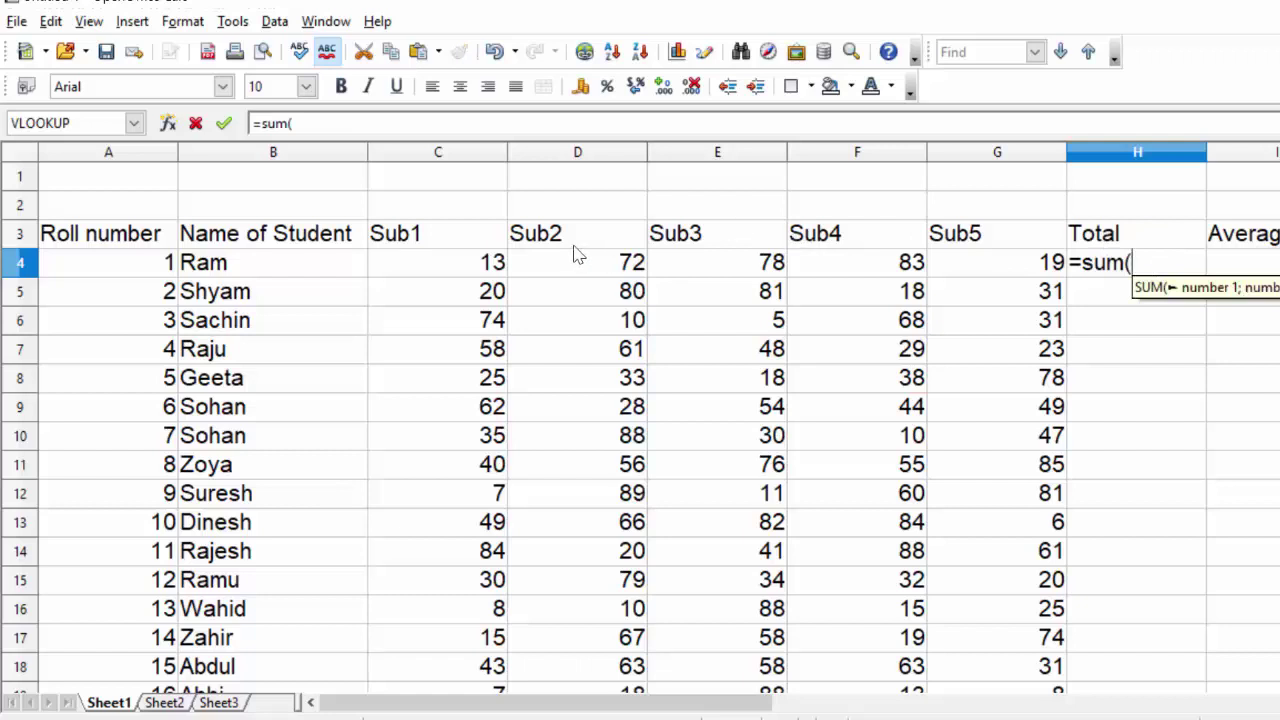
{"action": "left_click", "coordinate": [471, 266]}
{"action": "left_click_drag", "start_coordinate": [471, 266], "coordinate": [965, 275]}
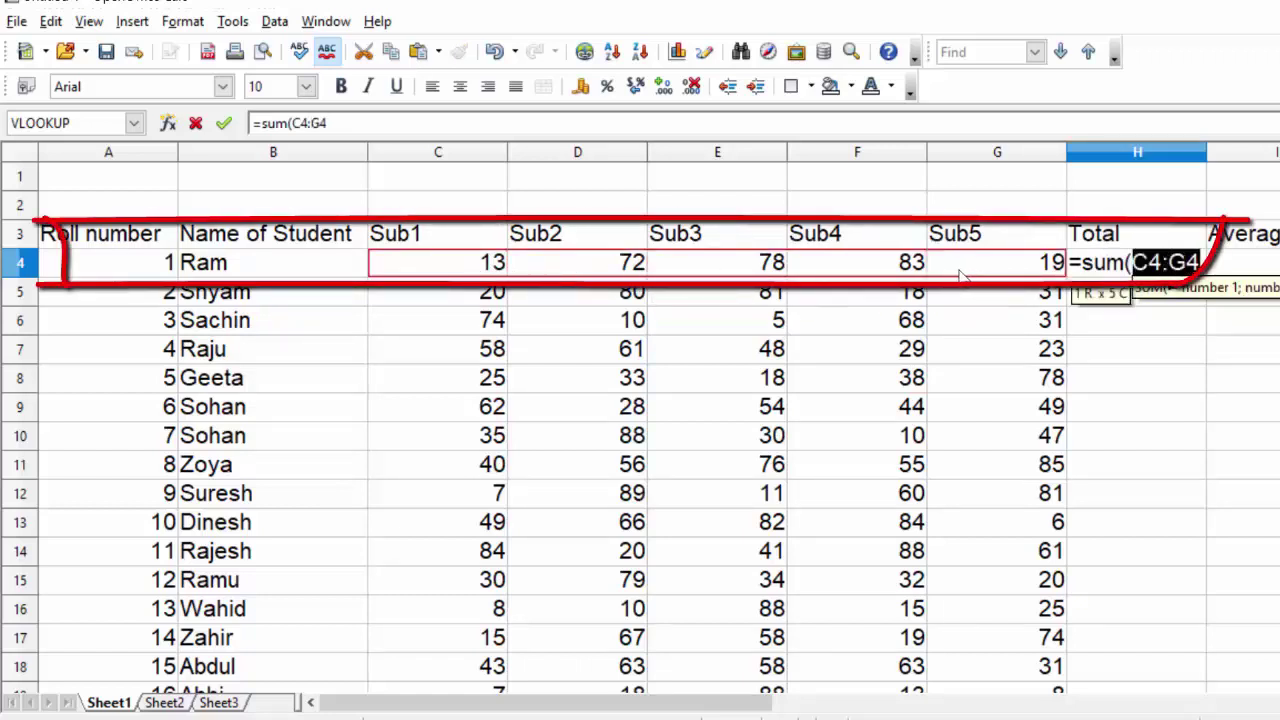
{"action": "type", "text": ")"}
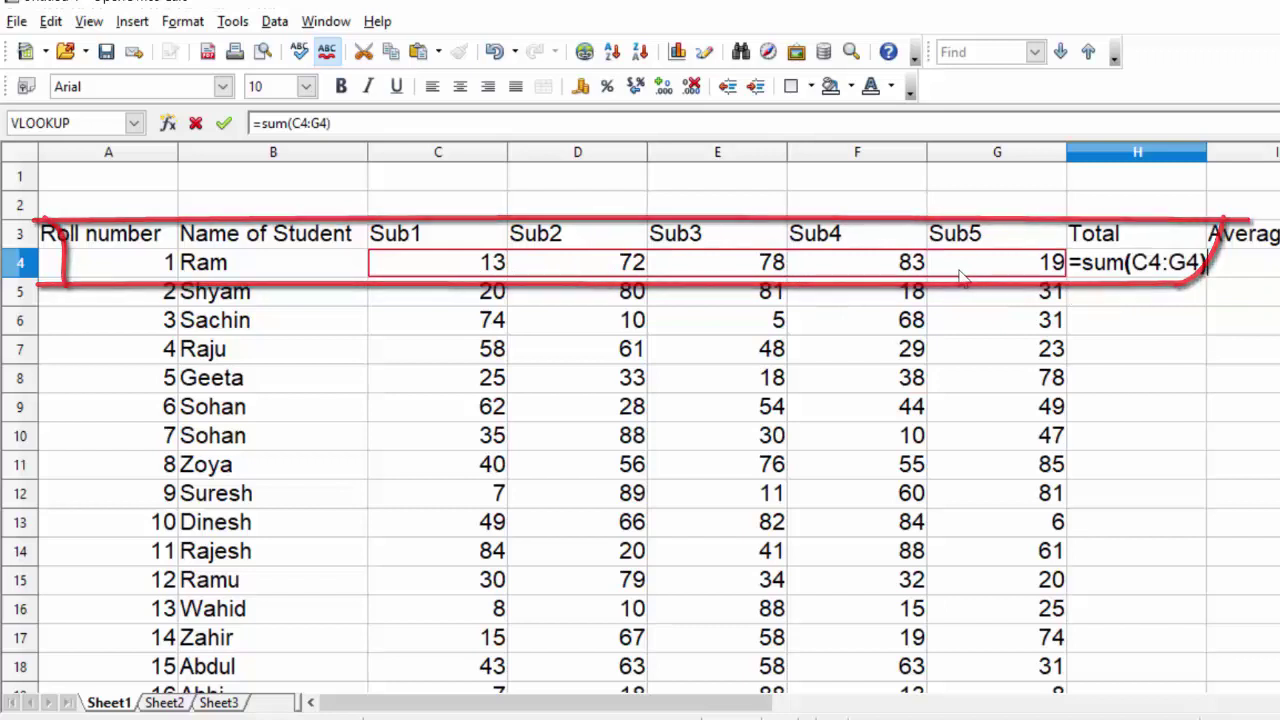
{"action": "key", "text": "Return"}
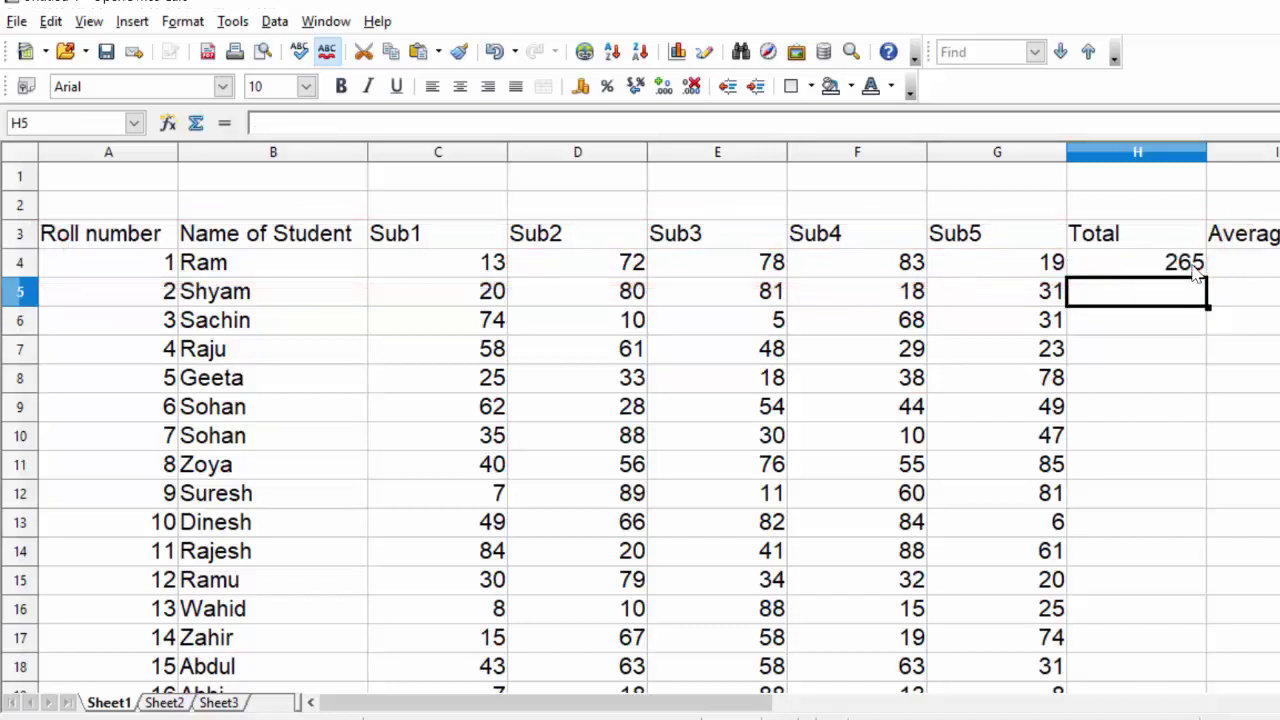
{"action": "left_click", "coordinate": [1196, 270]}
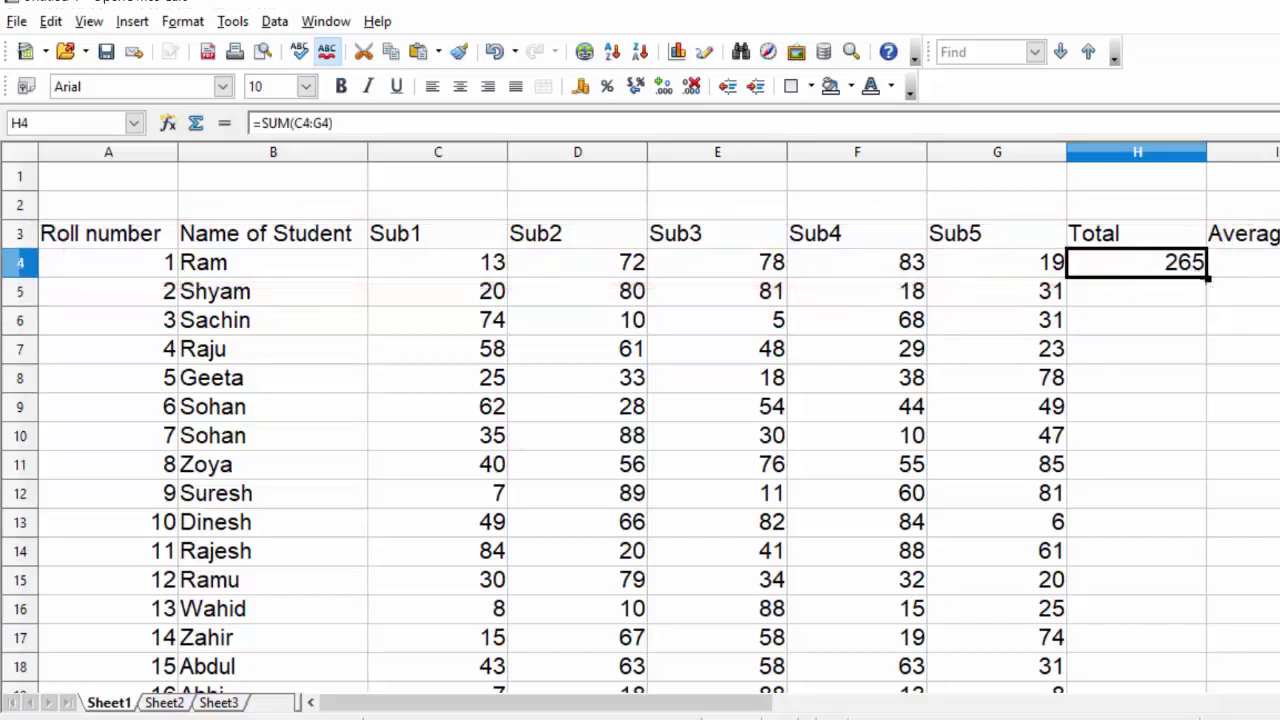
{"action": "double_click", "coordinate": [1206, 280]}
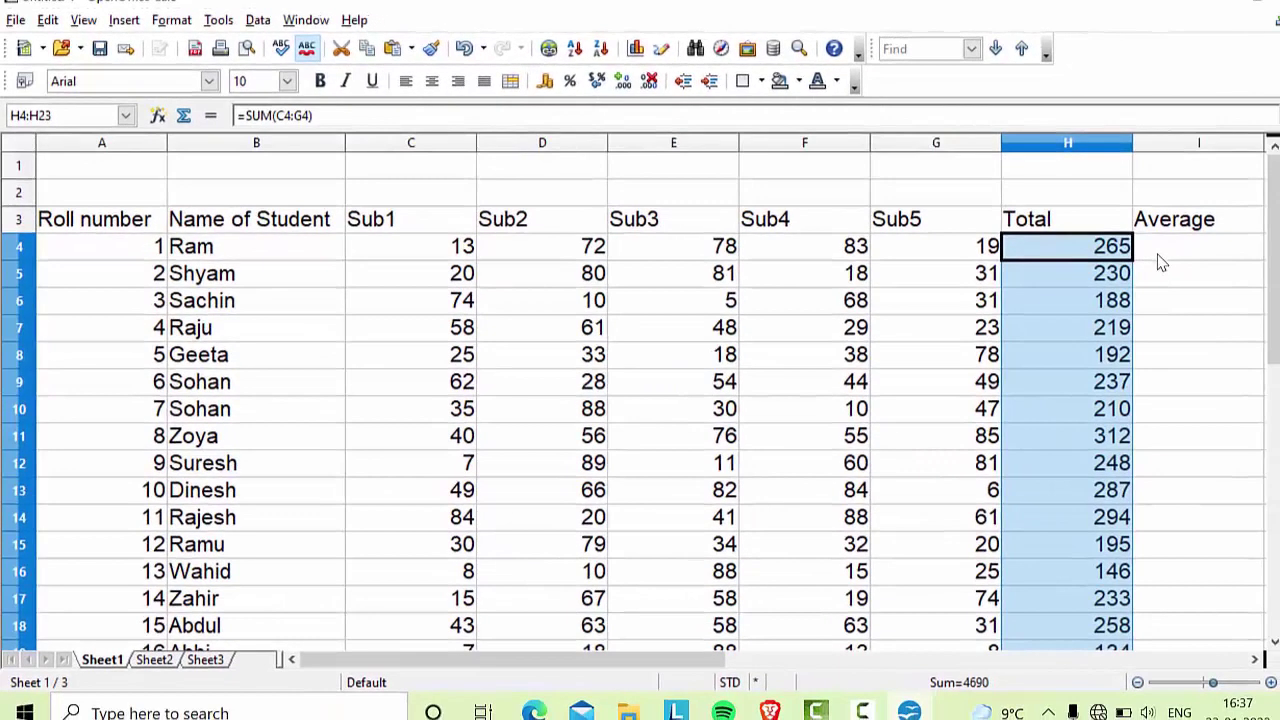
Step: Enter =AVERAGE(C4:G4) in I4 and fill it down to I23, giving 53 for Ram
{"action": "left_click", "coordinate": [1160, 256]}
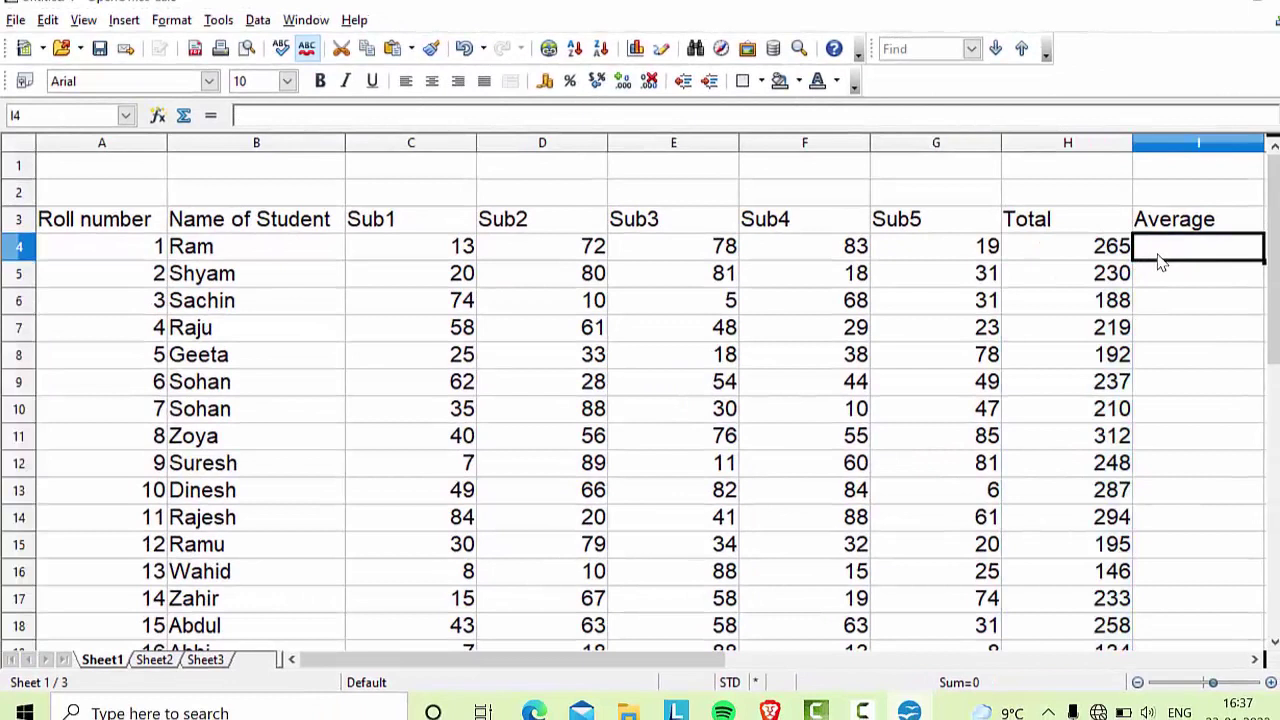
{"action": "type", "text": "=Ave"}
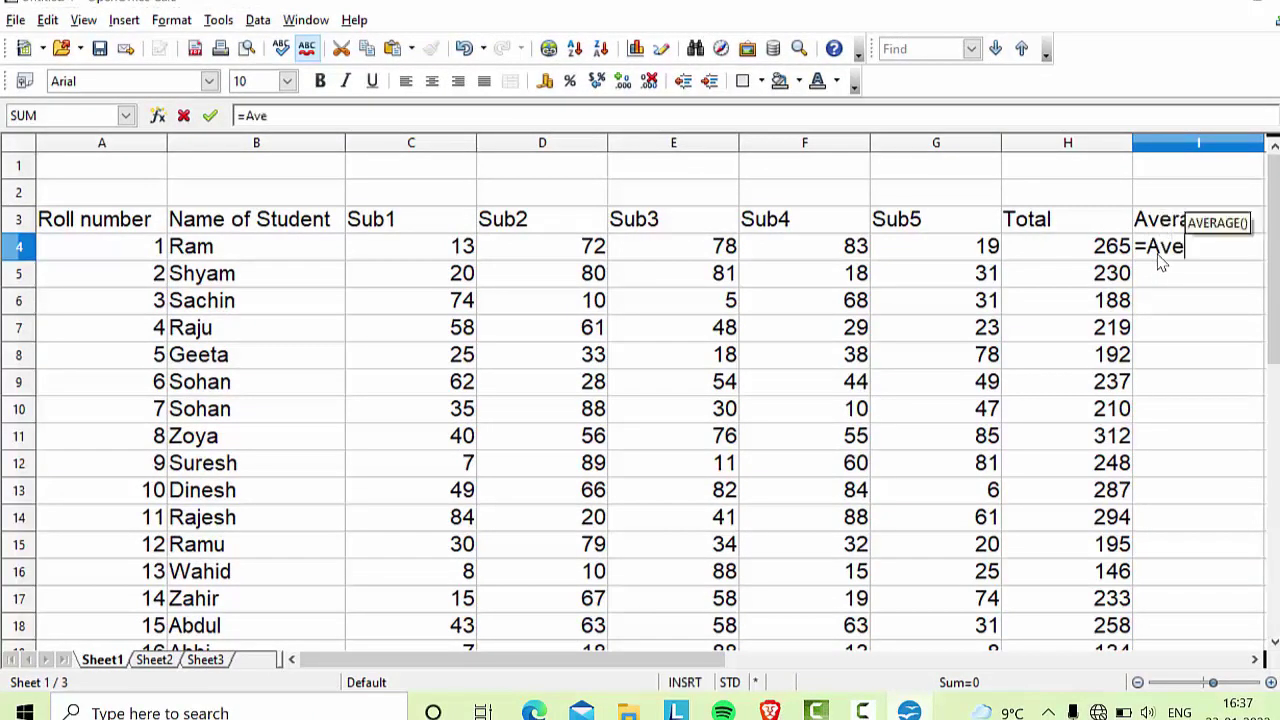
{"action": "type", "text": "rage"}
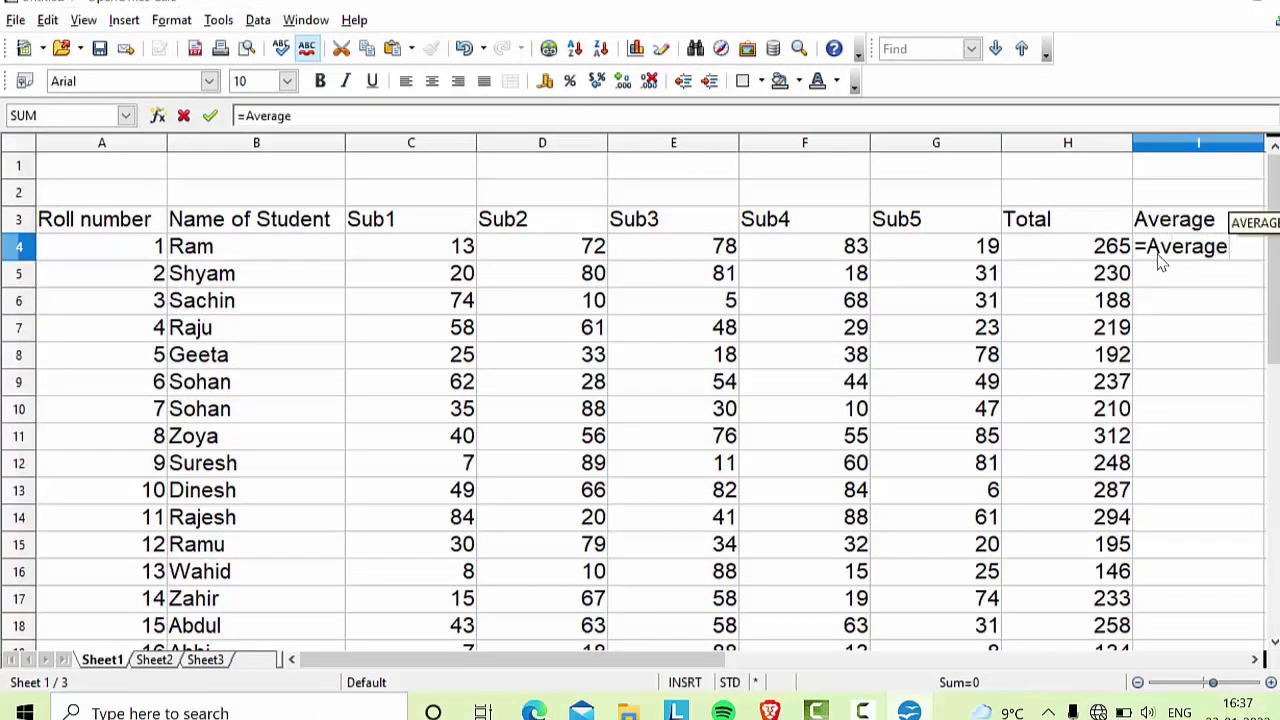
{"action": "type", "text": "("}
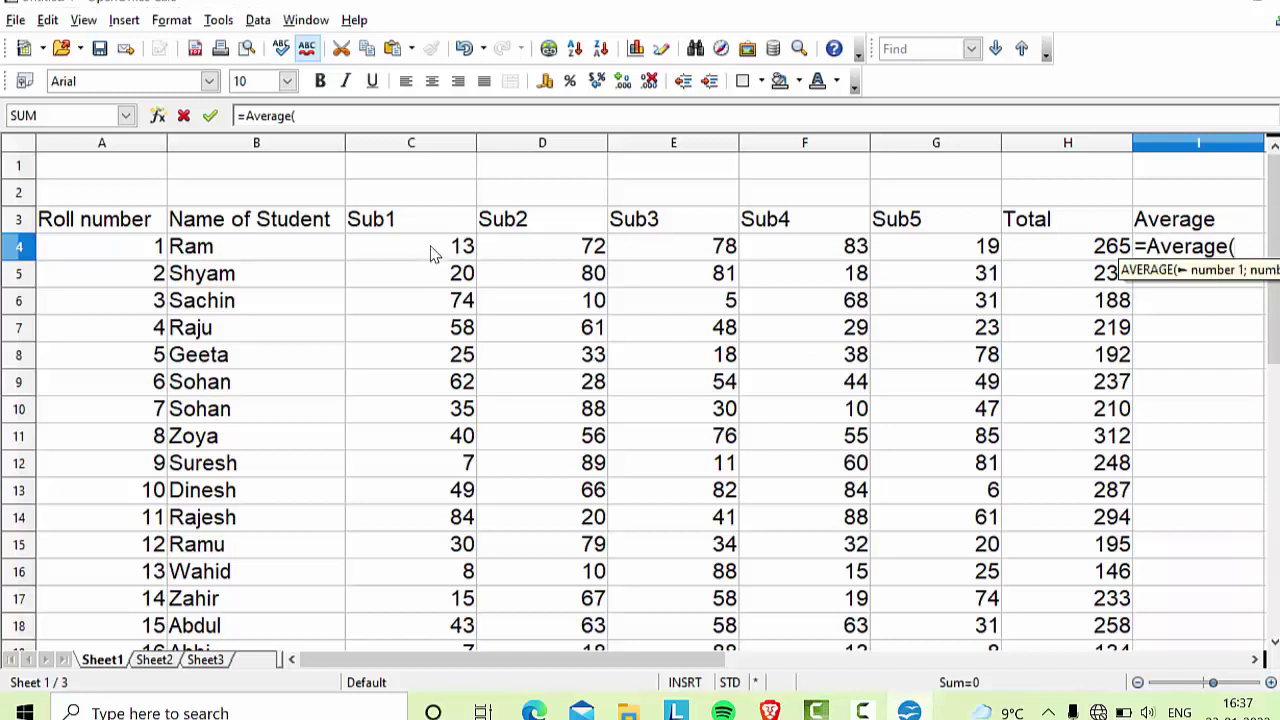
{"action": "left_click", "coordinate": [432, 253]}
{"action": "left_click_drag", "start_coordinate": [432, 253], "coordinate": [948, 246]}
{"action": "type", "text": ")"}
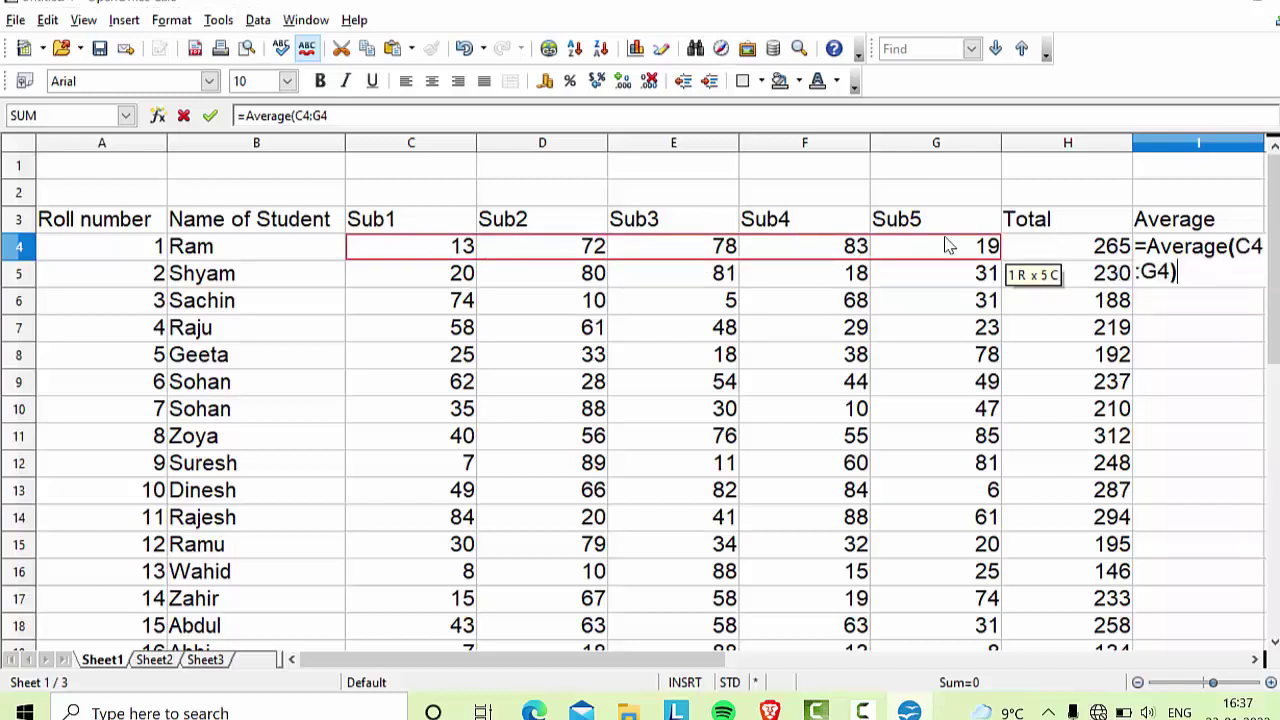
{"action": "key", "text": "Return"}
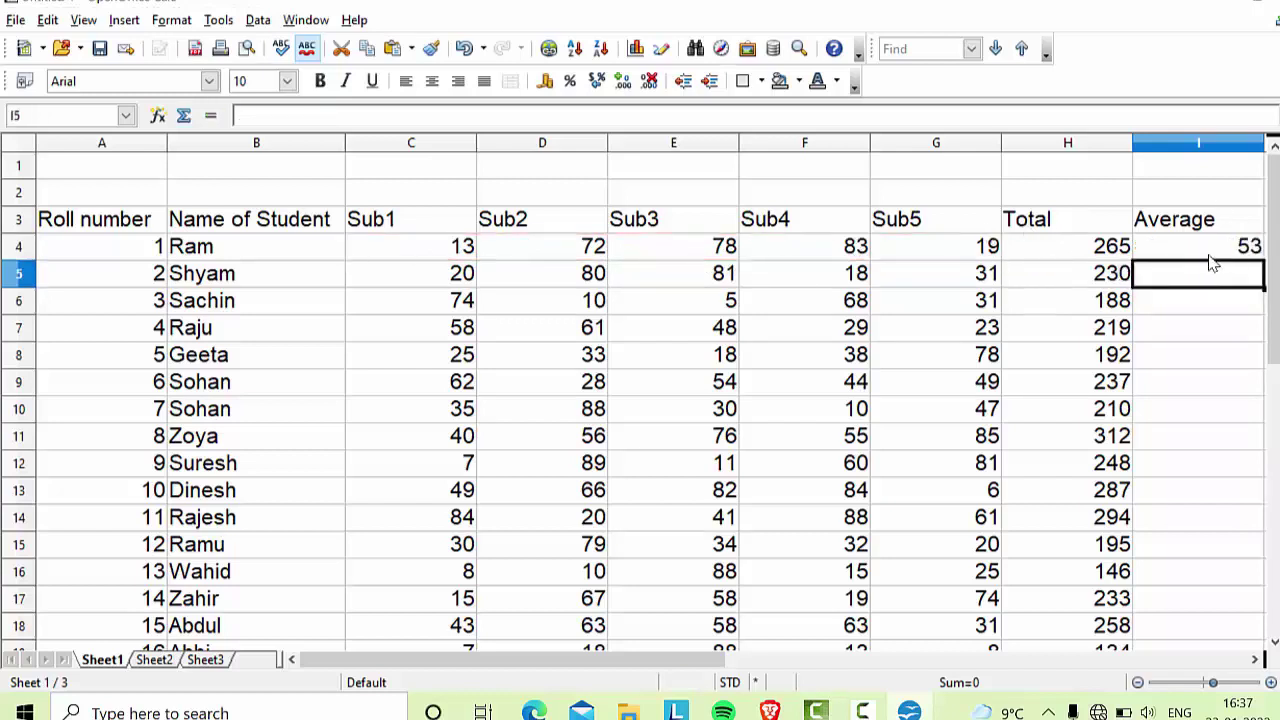
{"action": "left_click", "coordinate": [1214, 252]}
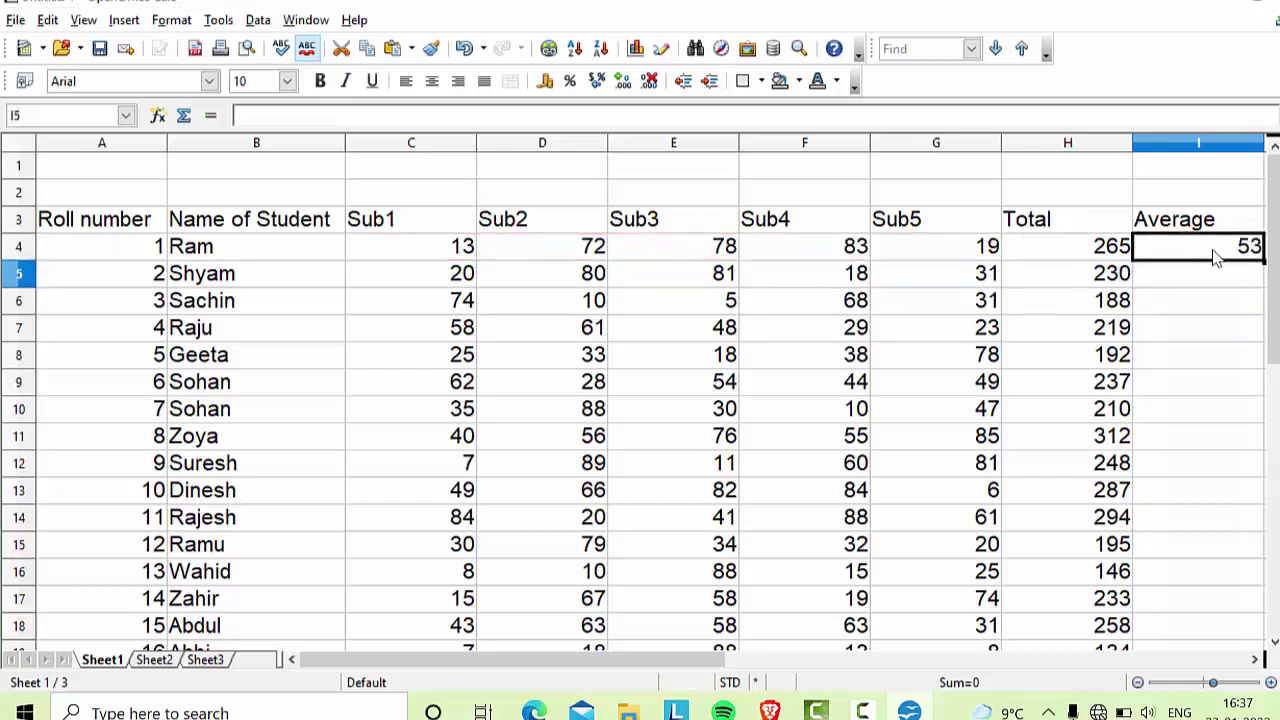
{"action": "double_click", "coordinate": [1264, 260]}
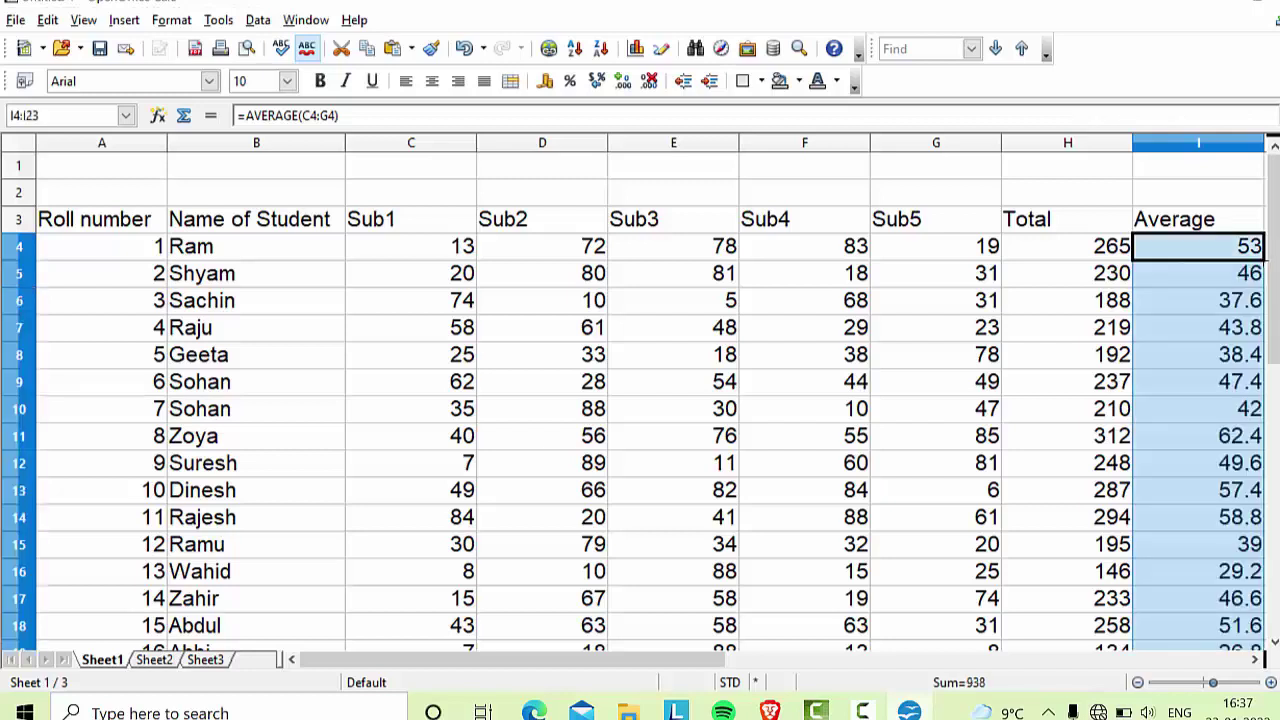
{"action": "left_click", "coordinate": [1138, 683]}
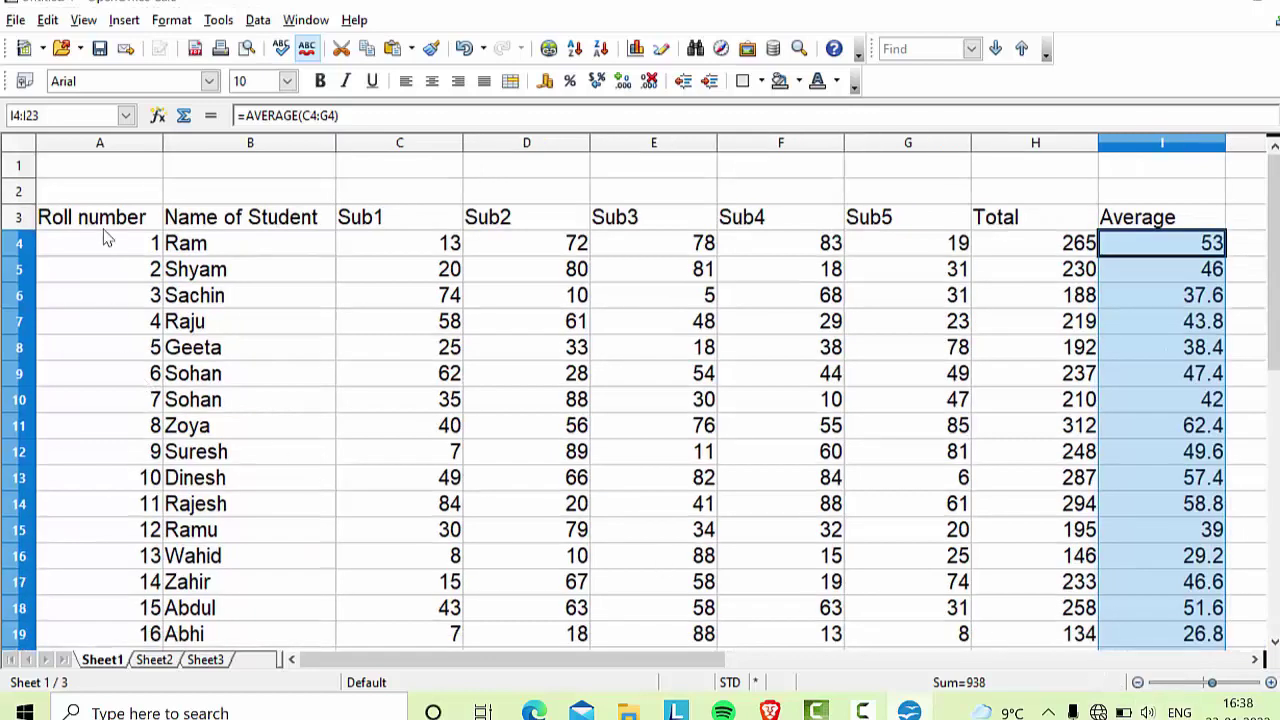
Step: Apply All Borders to the table range A3:I23 and zoom out to view it
{"action": "left_click_drag", "start_coordinate": [104, 222], "coordinate": [829, 654]}
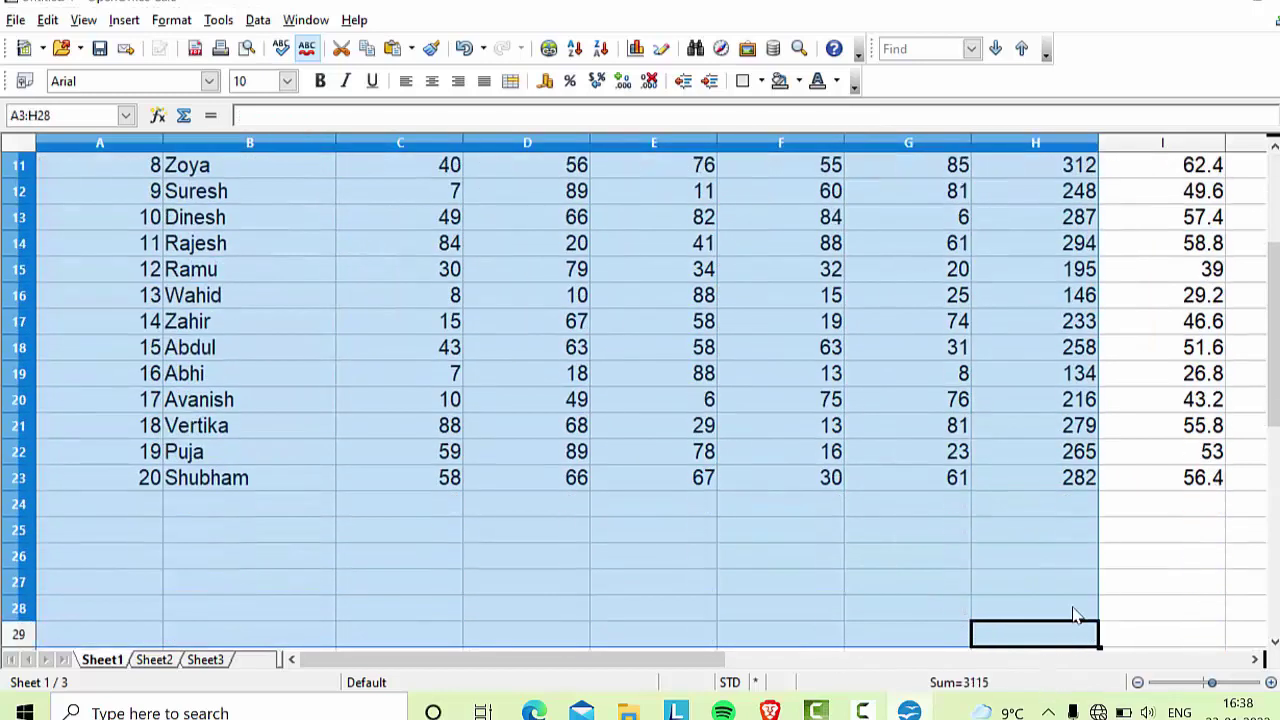
{"action": "left_click_drag", "start_coordinate": [829, 654], "coordinate": [1160, 347]}
{"action": "mouse_move", "coordinate": [1207, 483]}
{"action": "left_mouse_down"}
{"action": "mouse_move", "coordinate": [800, 418]}
{"action": "mouse_move", "coordinate": [145, 218]}
{"action": "left_mouse_up"}
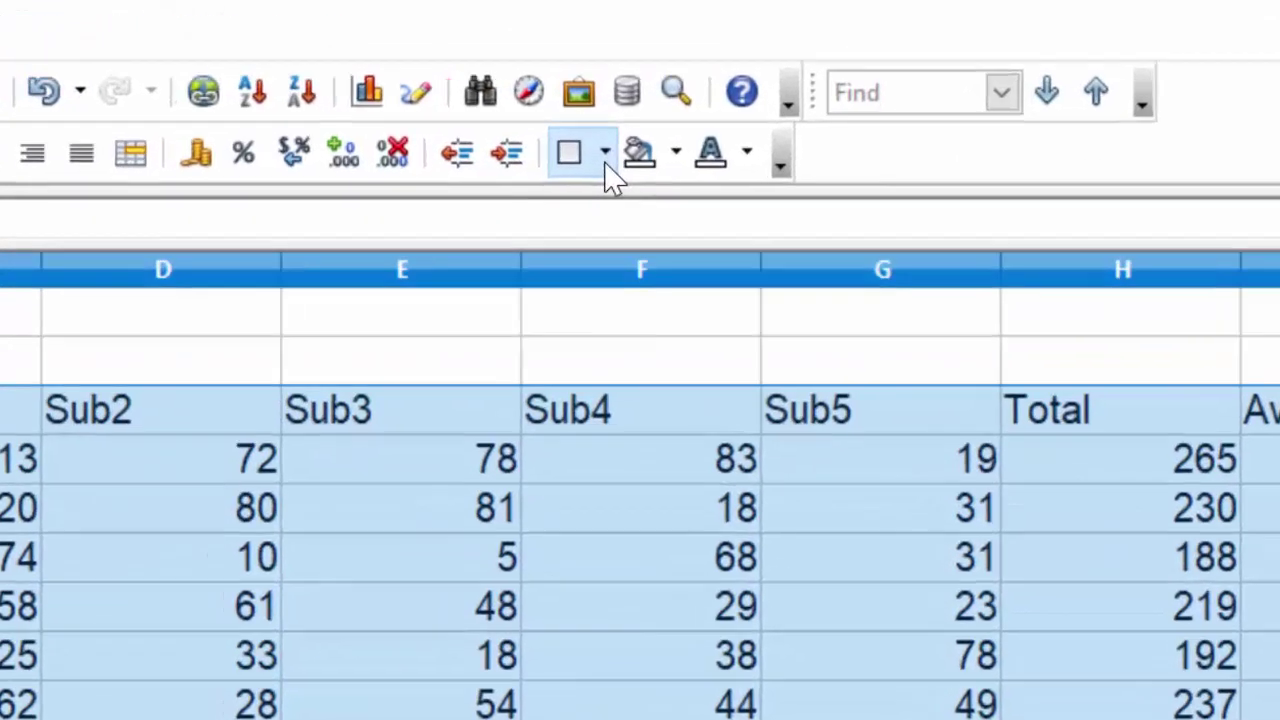
{"action": "left_click", "coordinate": [605, 152]}
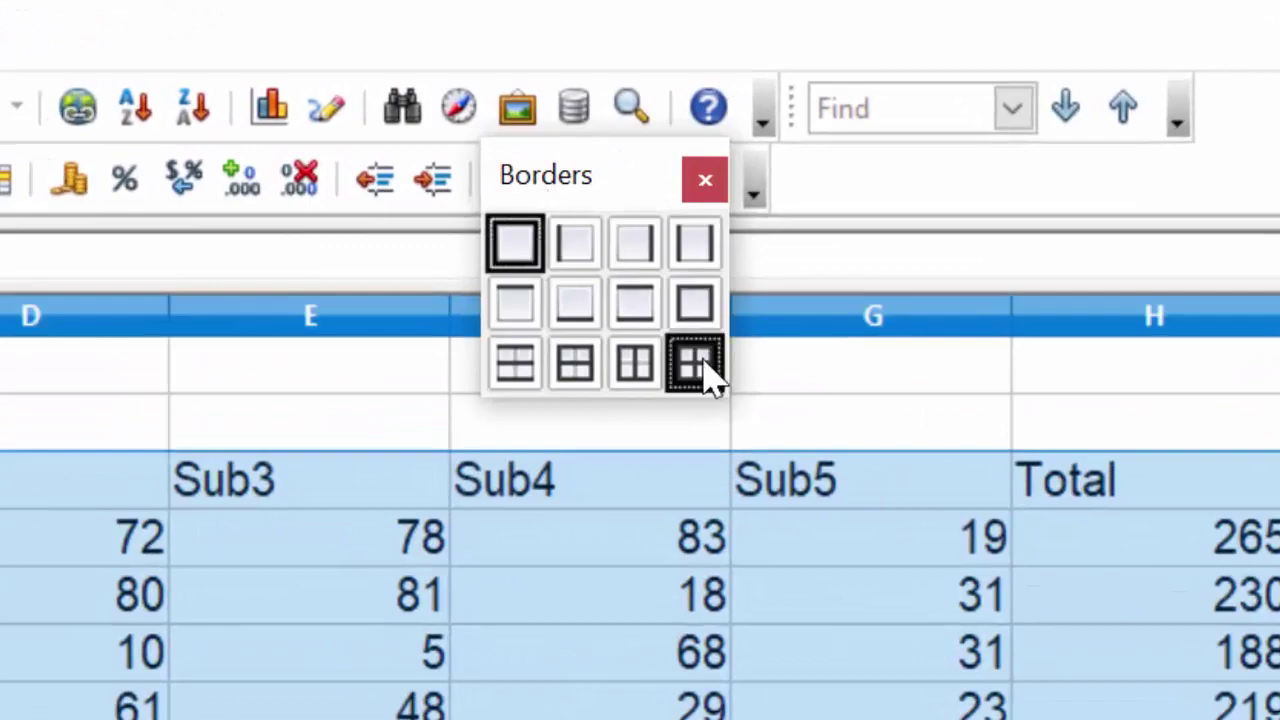
{"action": "left_click", "coordinate": [733, 314]}
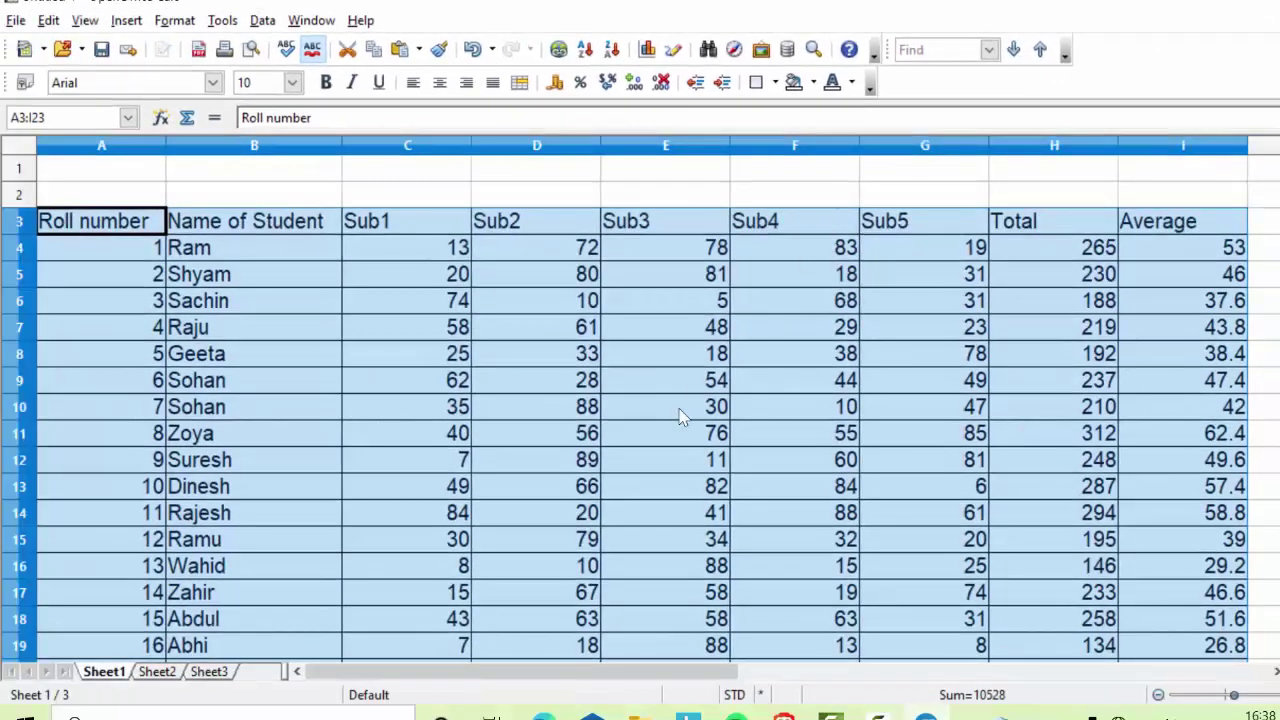
{"action": "left_click", "coordinate": [680, 418]}
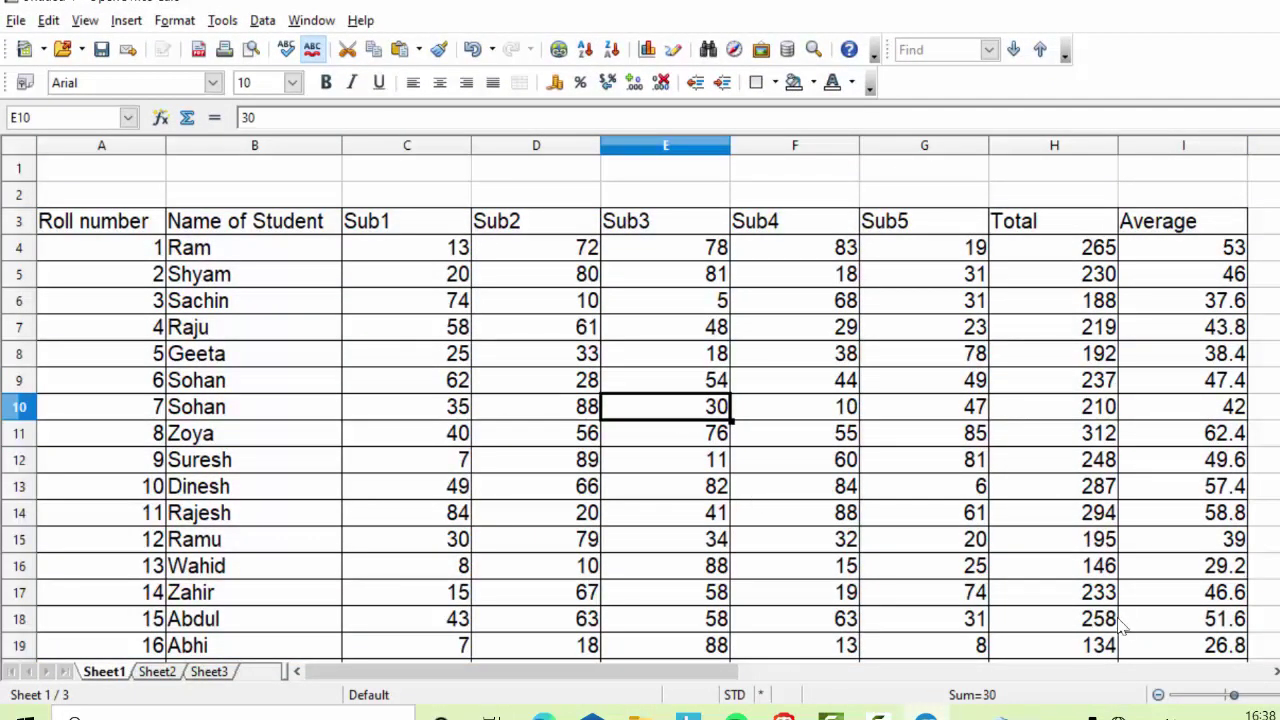
{"action": "left_click", "coordinate": [1160, 696]}
{"action": "left_click", "coordinate": [1160, 696]}
{"action": "left_click", "coordinate": [1160, 696]}
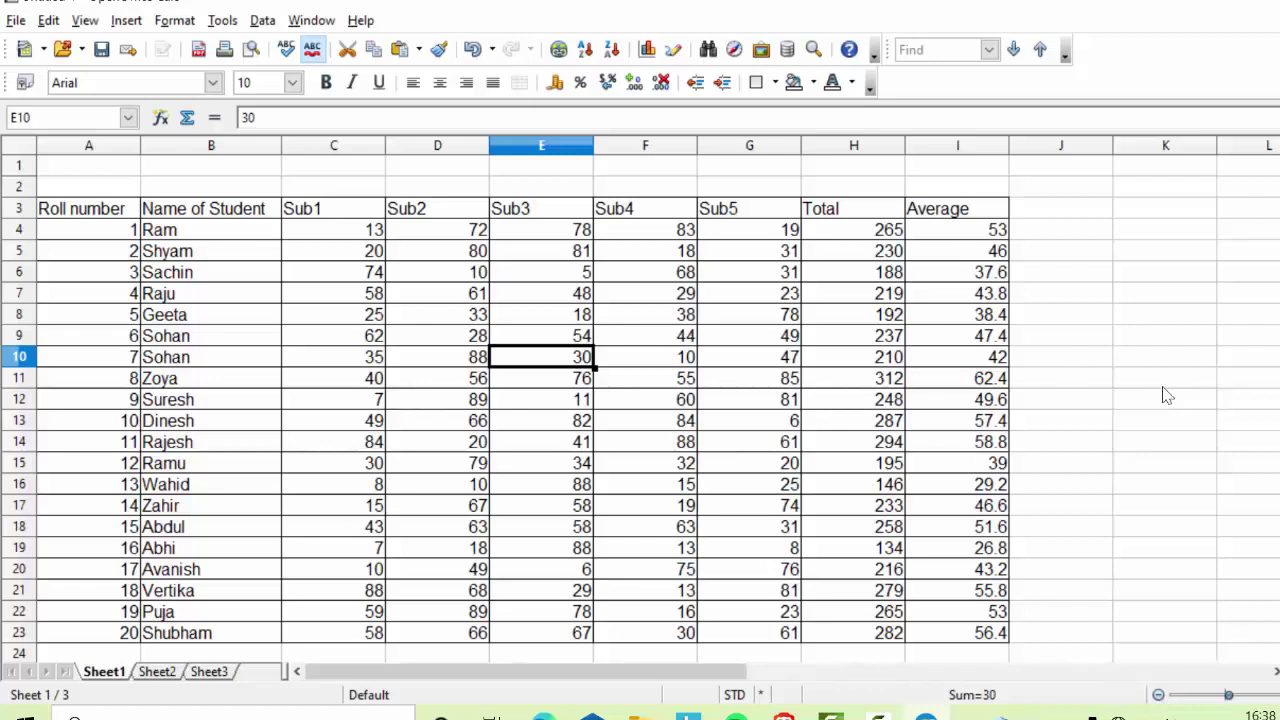
Step: Type 'Roll number' in J11 and 'Total' in K11, then select K12
{"action": "left_click", "coordinate": [1076, 377]}
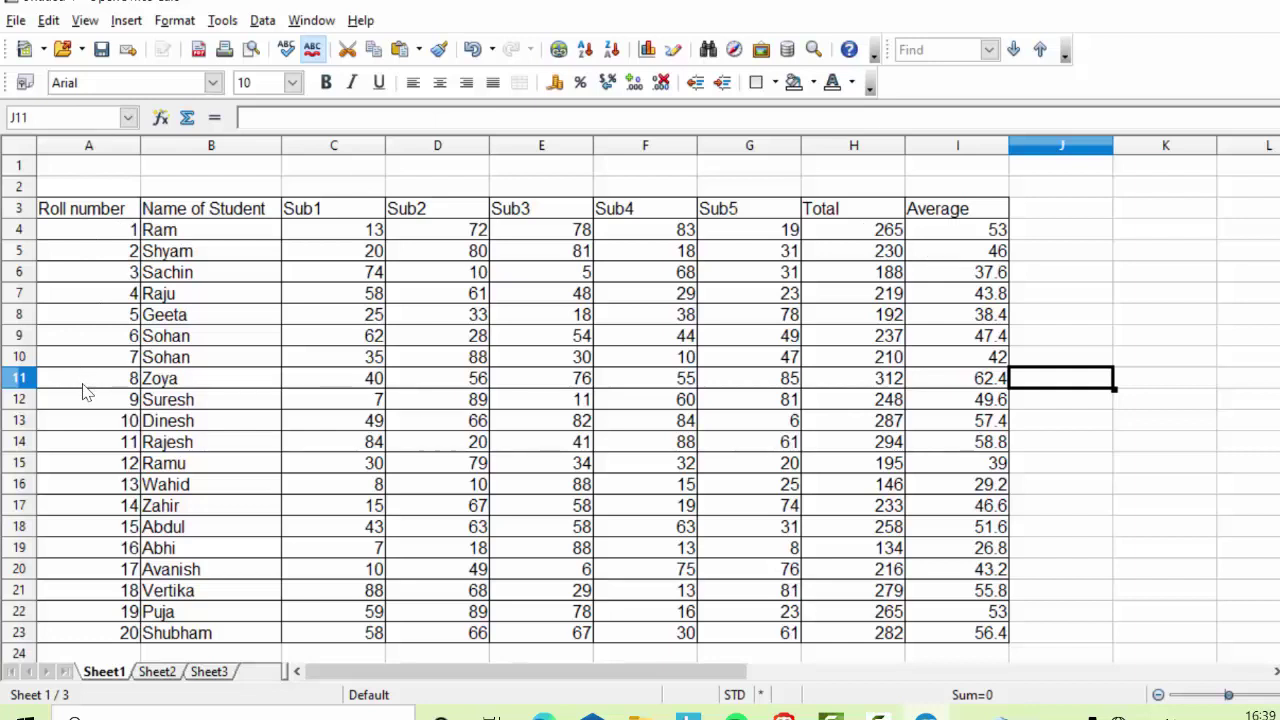
{"action": "type", "text": "R"}
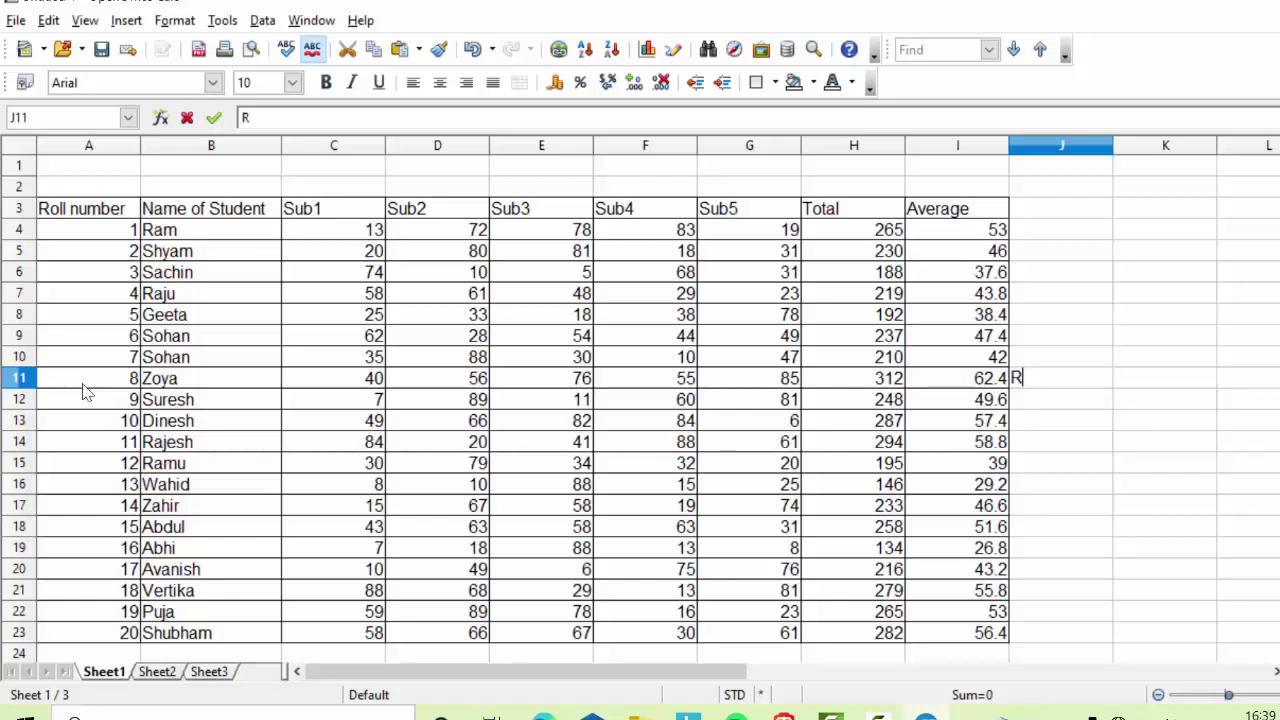
{"action": "type", "text": "oll n"}
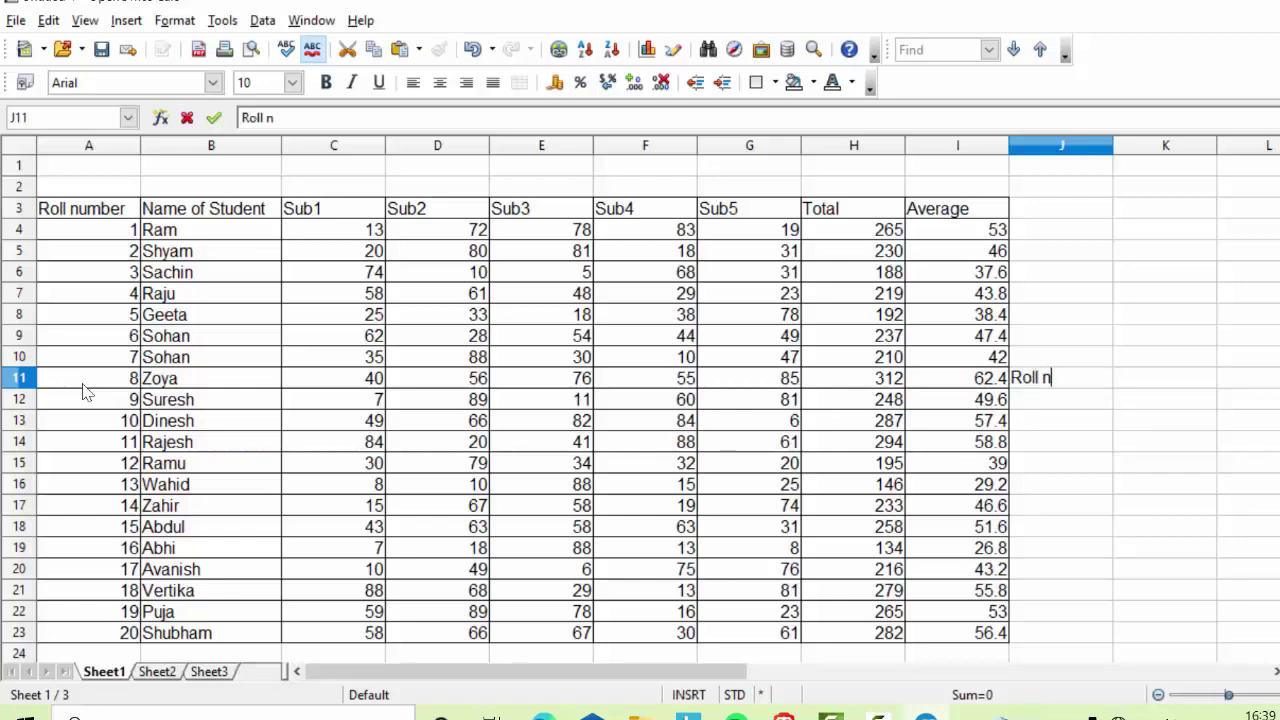
{"action": "type", "text": "umbe"}
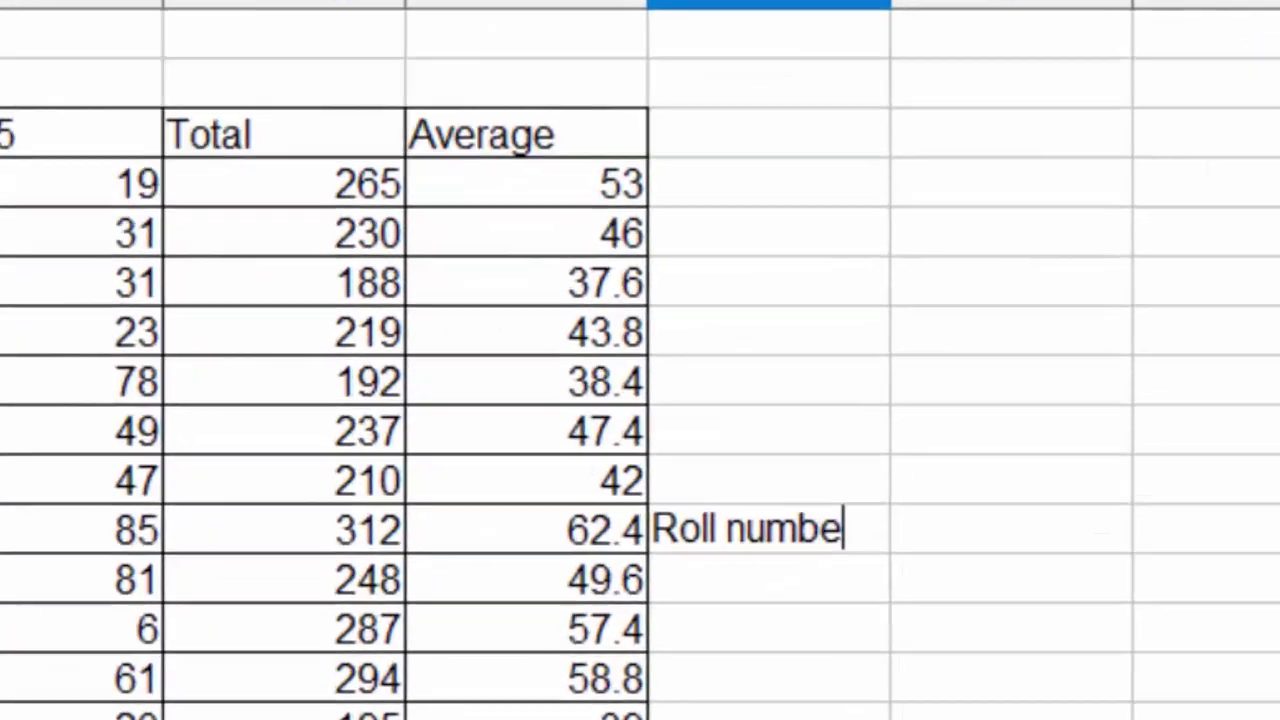
{"action": "type", "text": "r"}
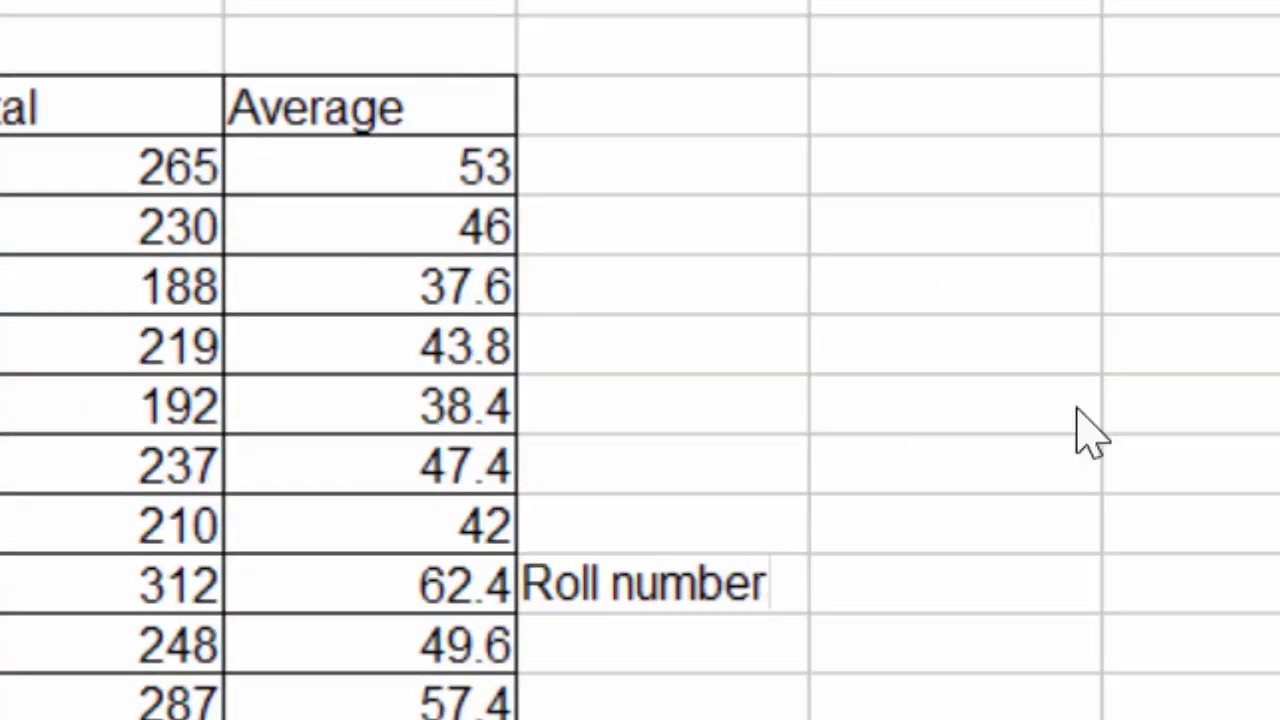
{"action": "left_click", "coordinate": [987, 578]}
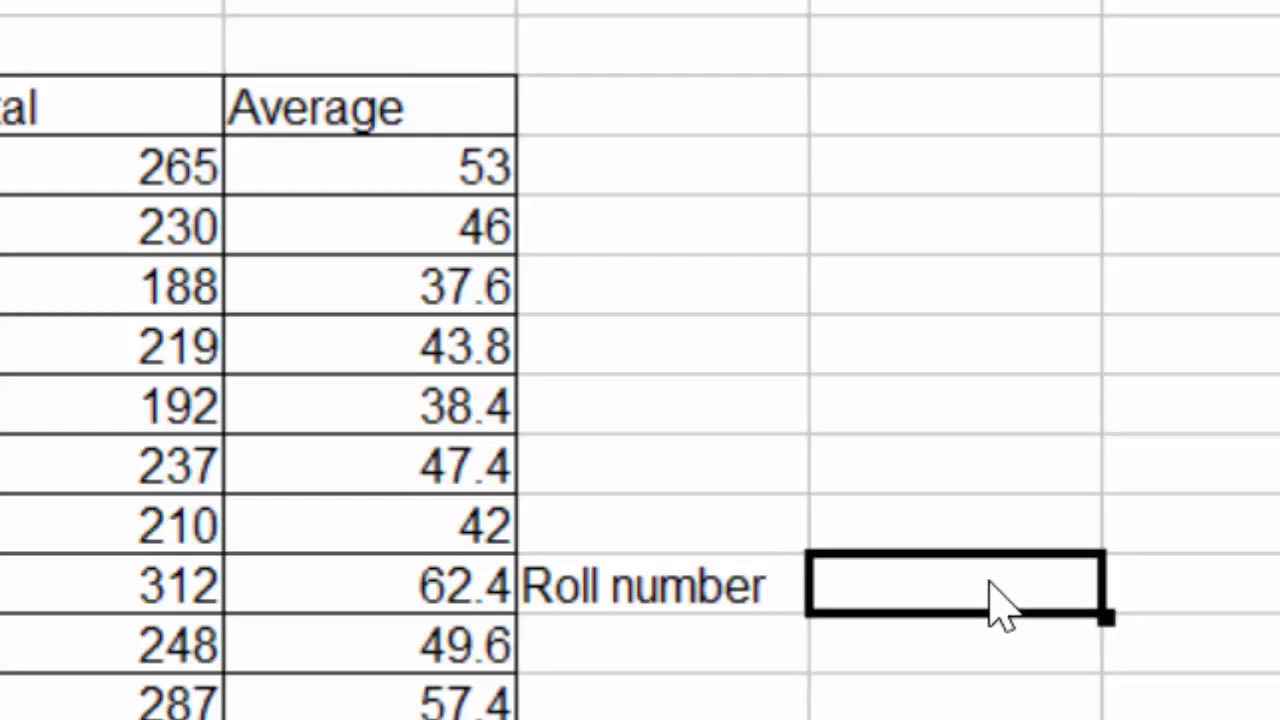
{"action": "type", "text": "Total"}
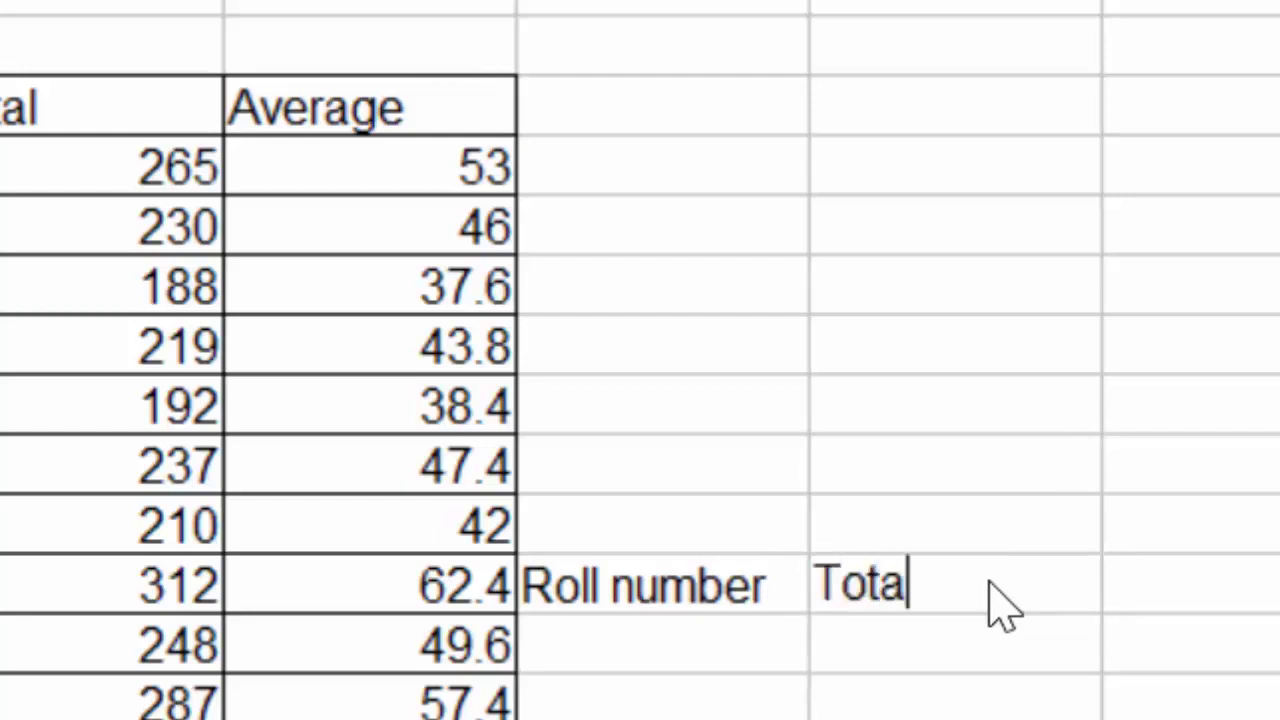
{"action": "type", "text": "l"}
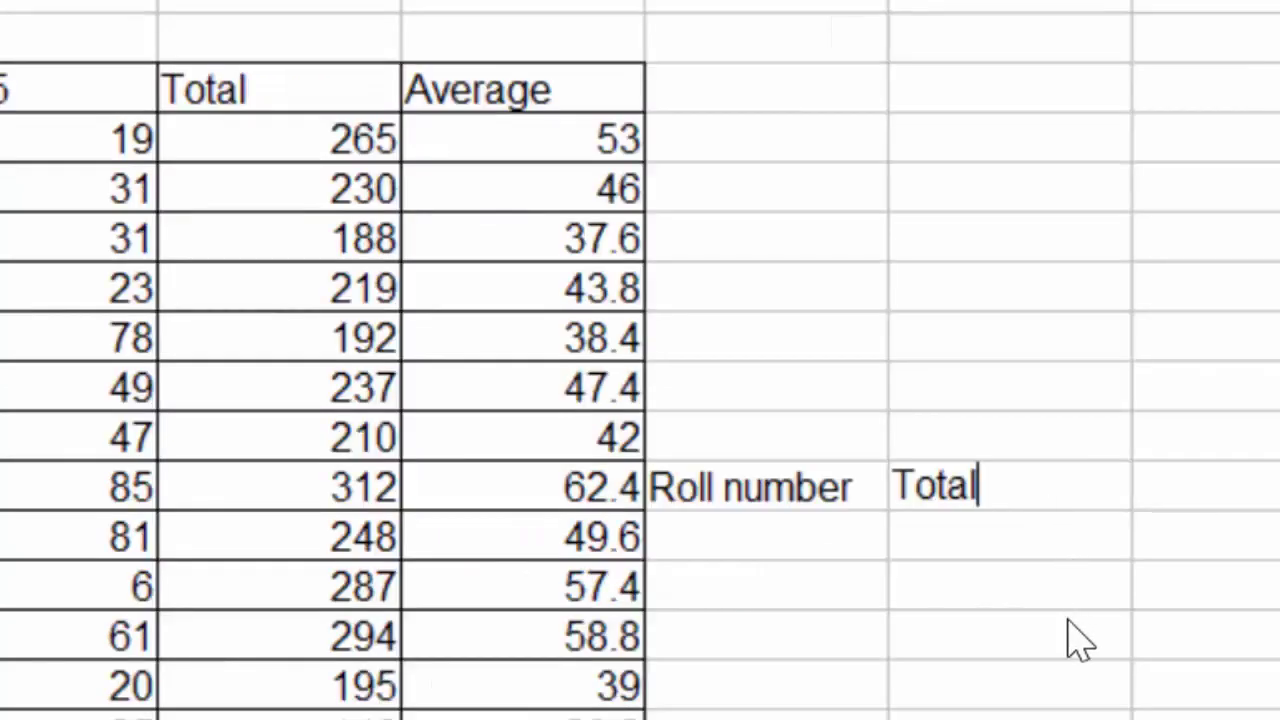
{"action": "left_click", "coordinate": [1078, 638]}
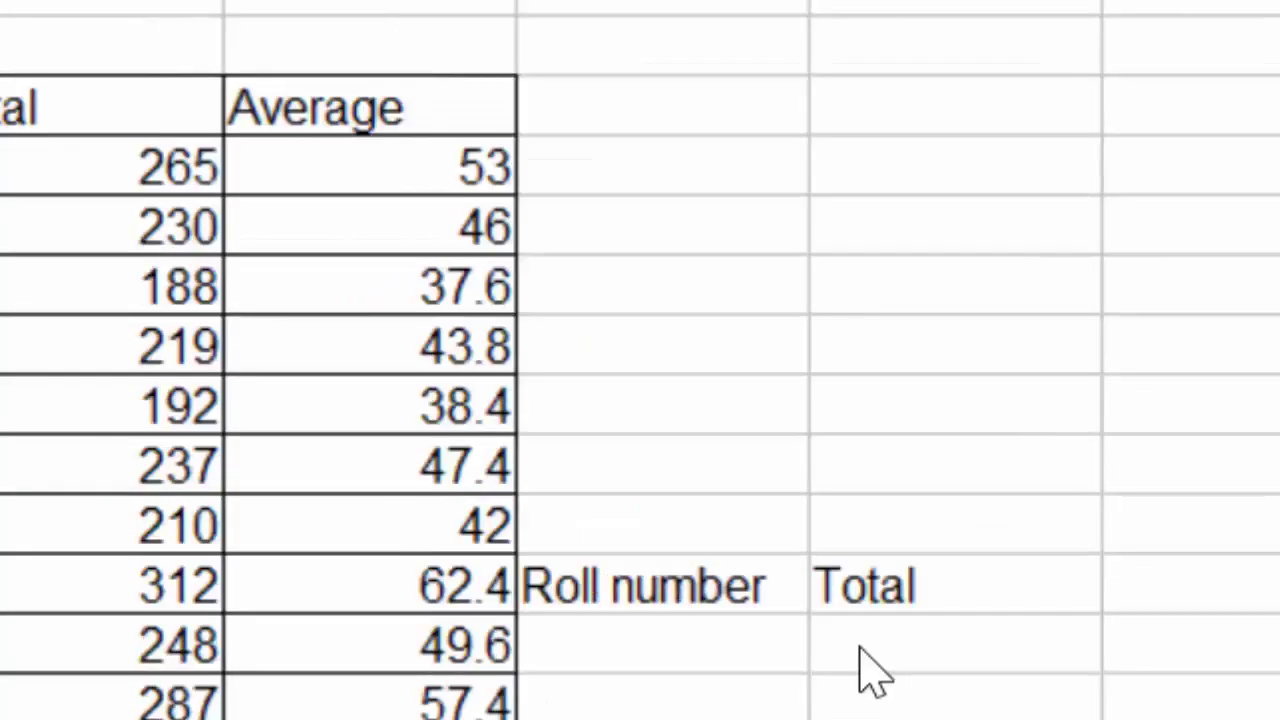
{"action": "left_click", "coordinate": [930, 554]}
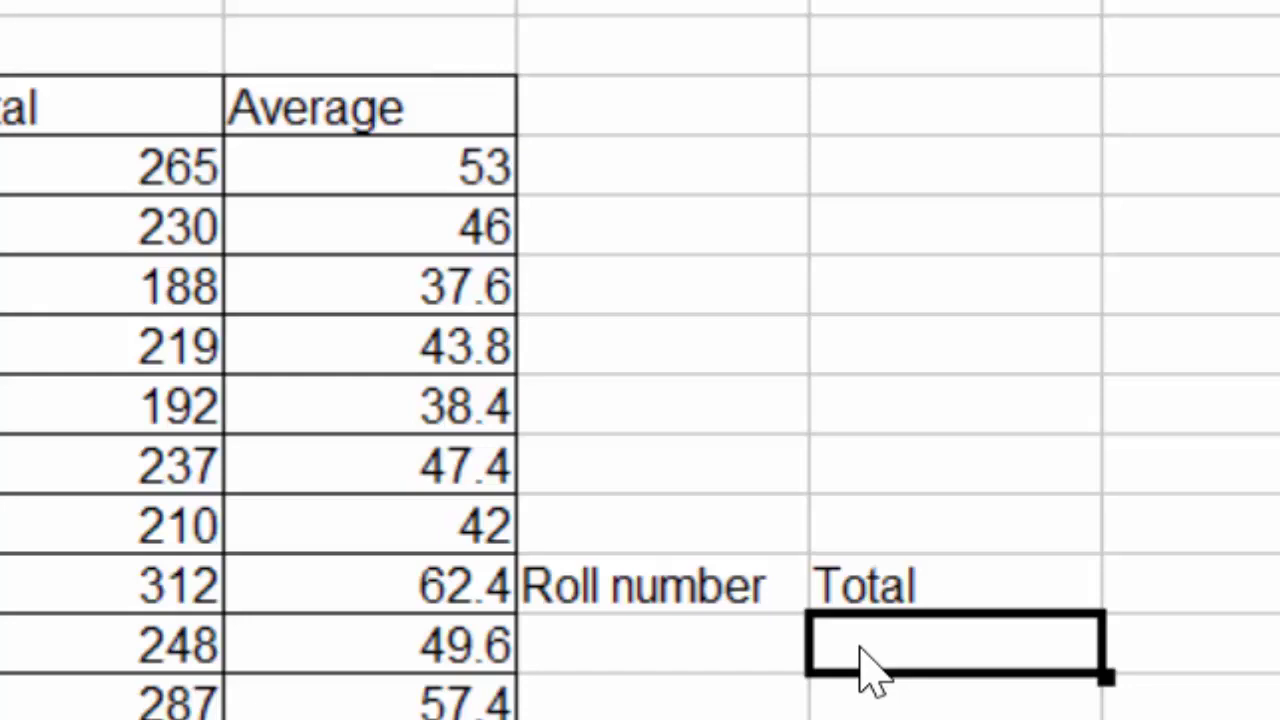
Step: Start K12's formula as =vlookup(J12; with the lookup range beginning at A3
{"action": "type", "text": "=vl"}
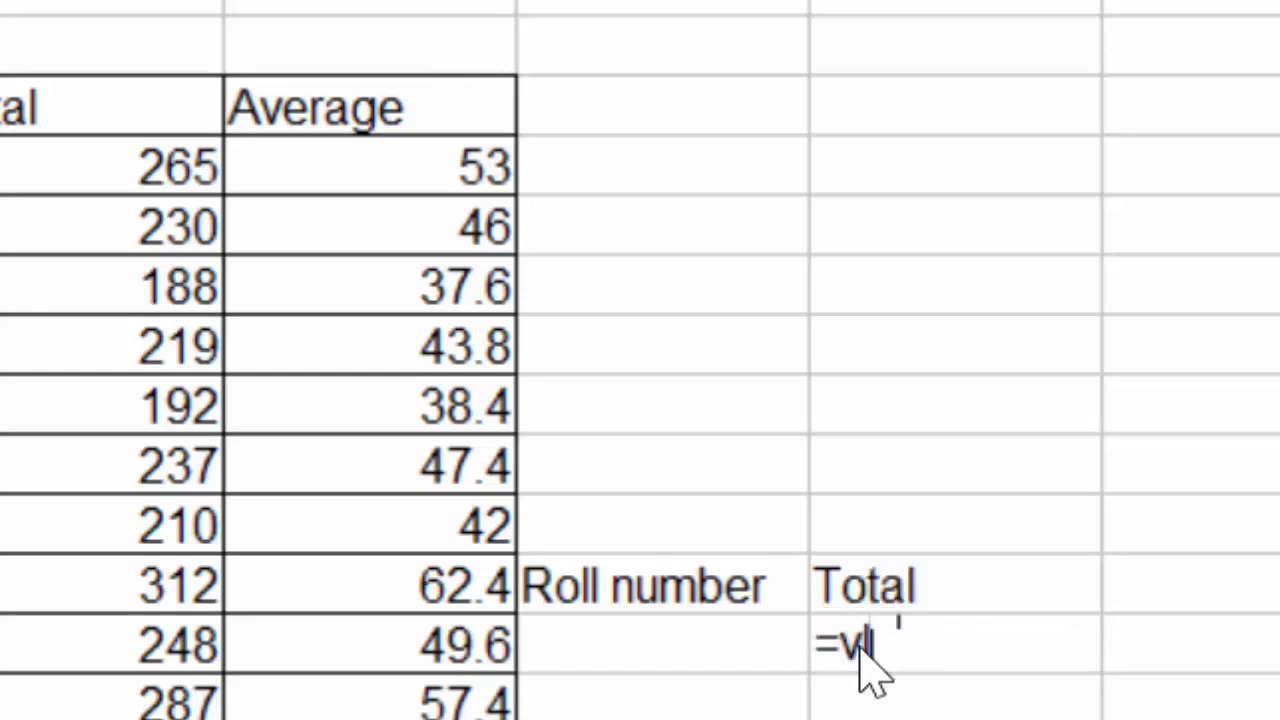
{"action": "type", "text": "ooku"}
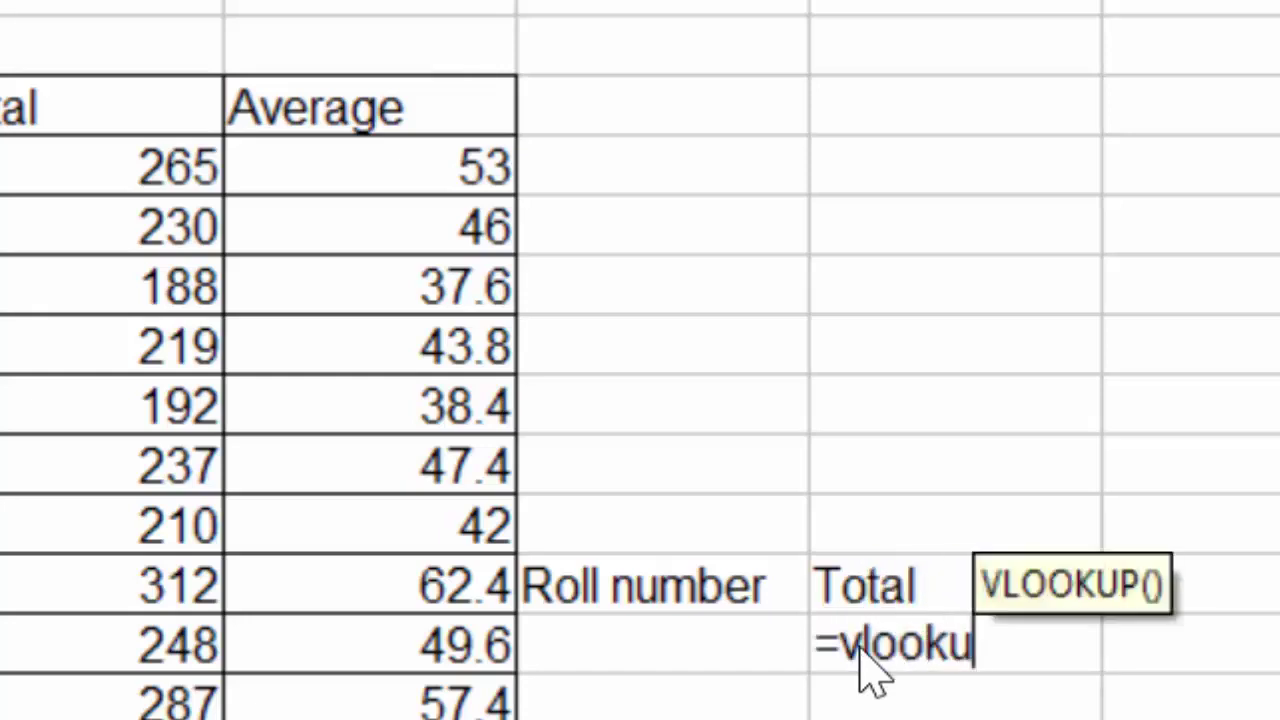
{"action": "type", "text": "p("}
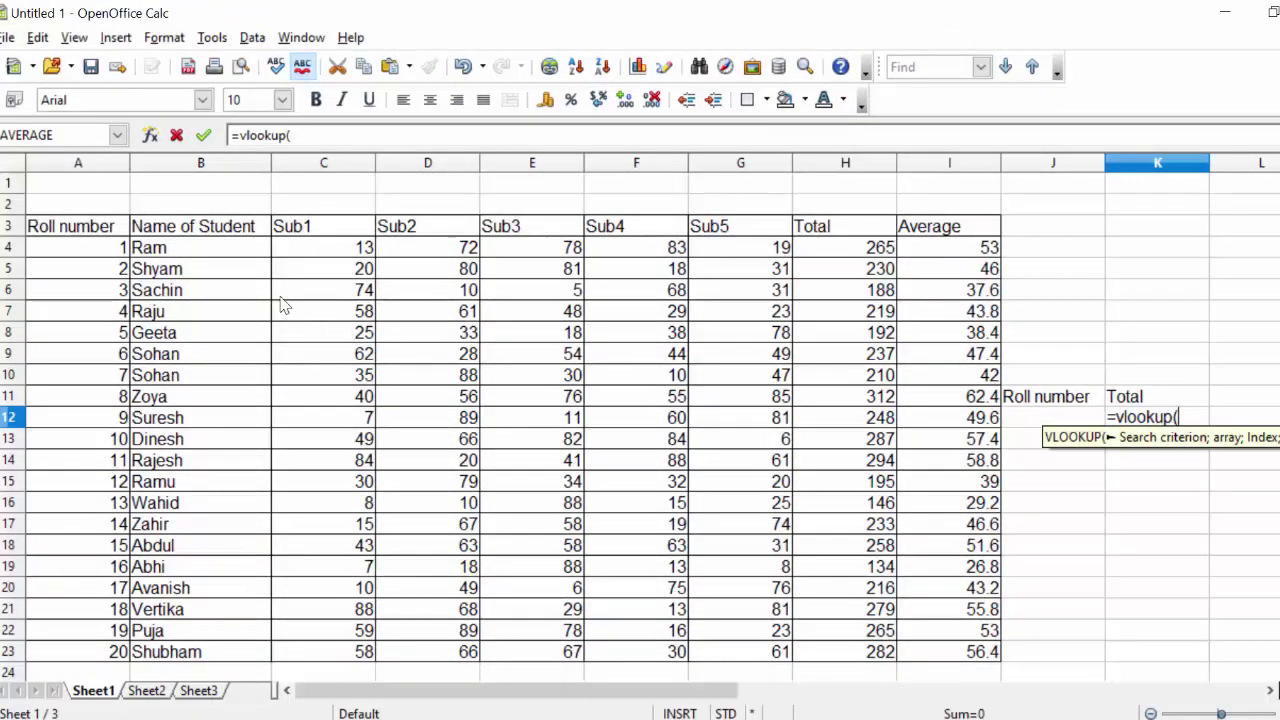
{"action": "left_click", "coordinate": [1068, 417]}
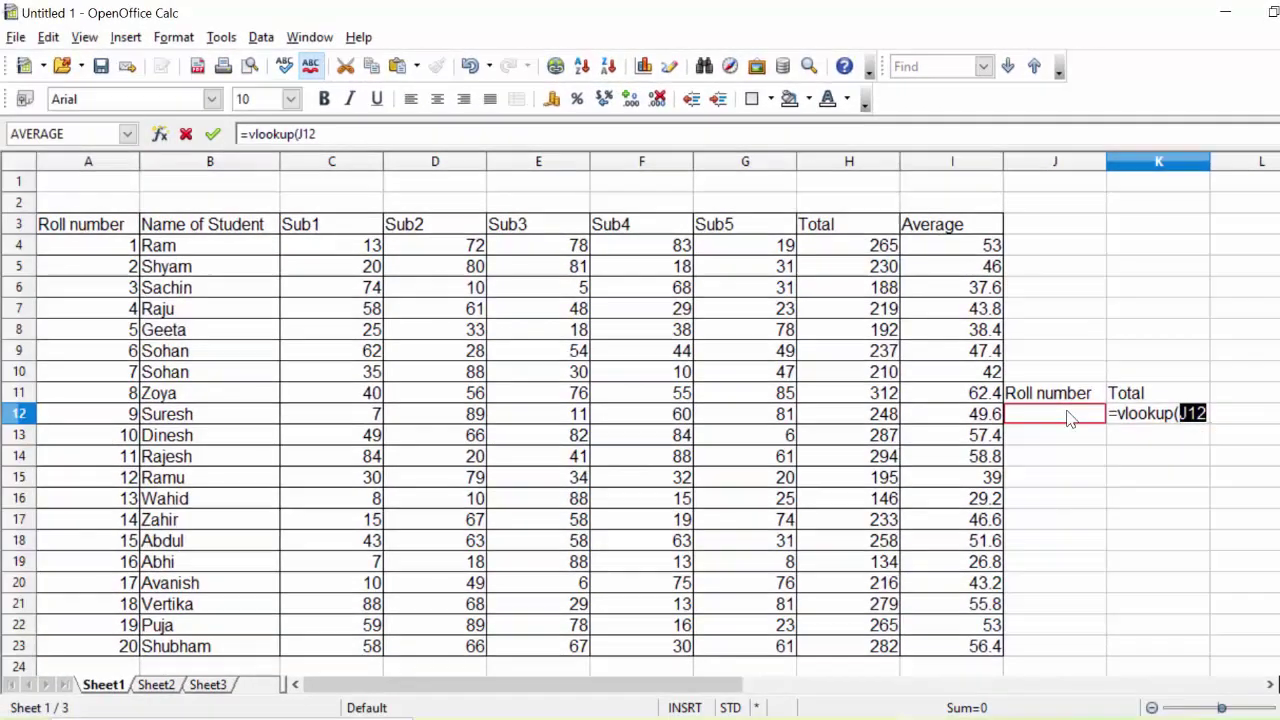
{"action": "type", "text": ";"}
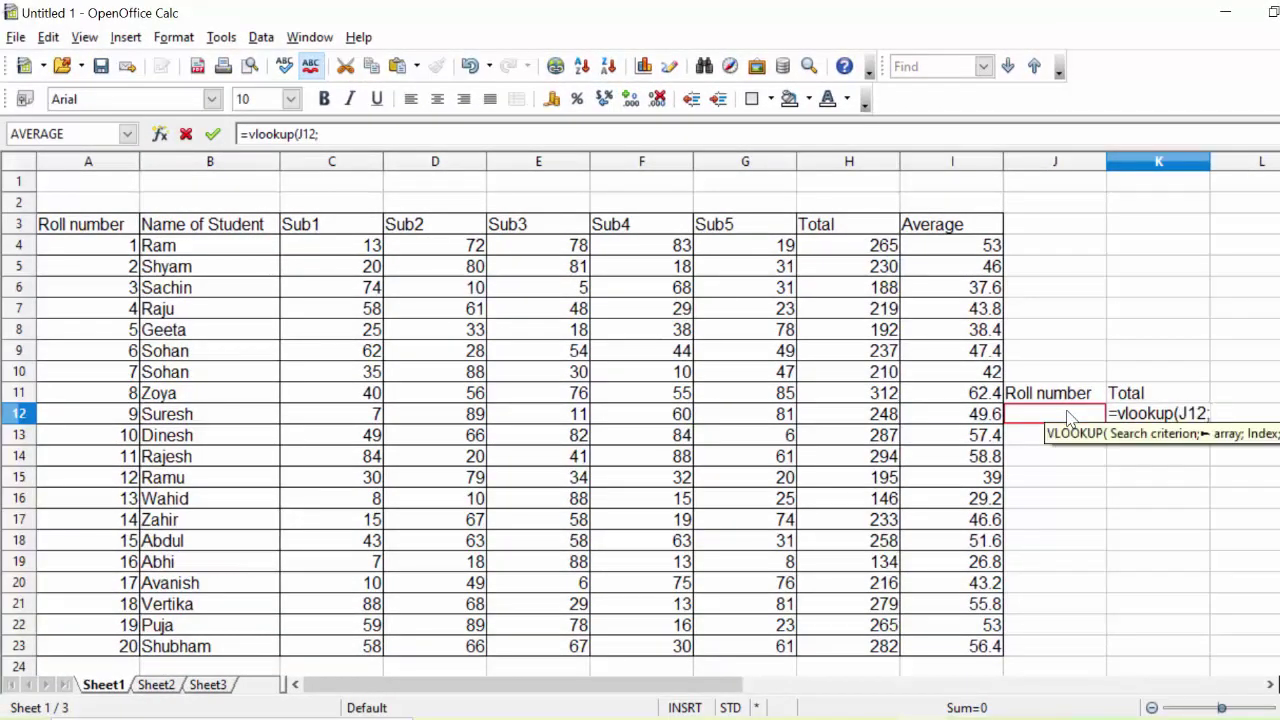
{"action": "left_click", "coordinate": [104, 224]}
Step: Extend the VLOOKUP array to A3:I23 so it covers the entire marksheet table
{"action": "left_click_drag", "start_coordinate": [104, 224], "coordinate": [505, 440]}
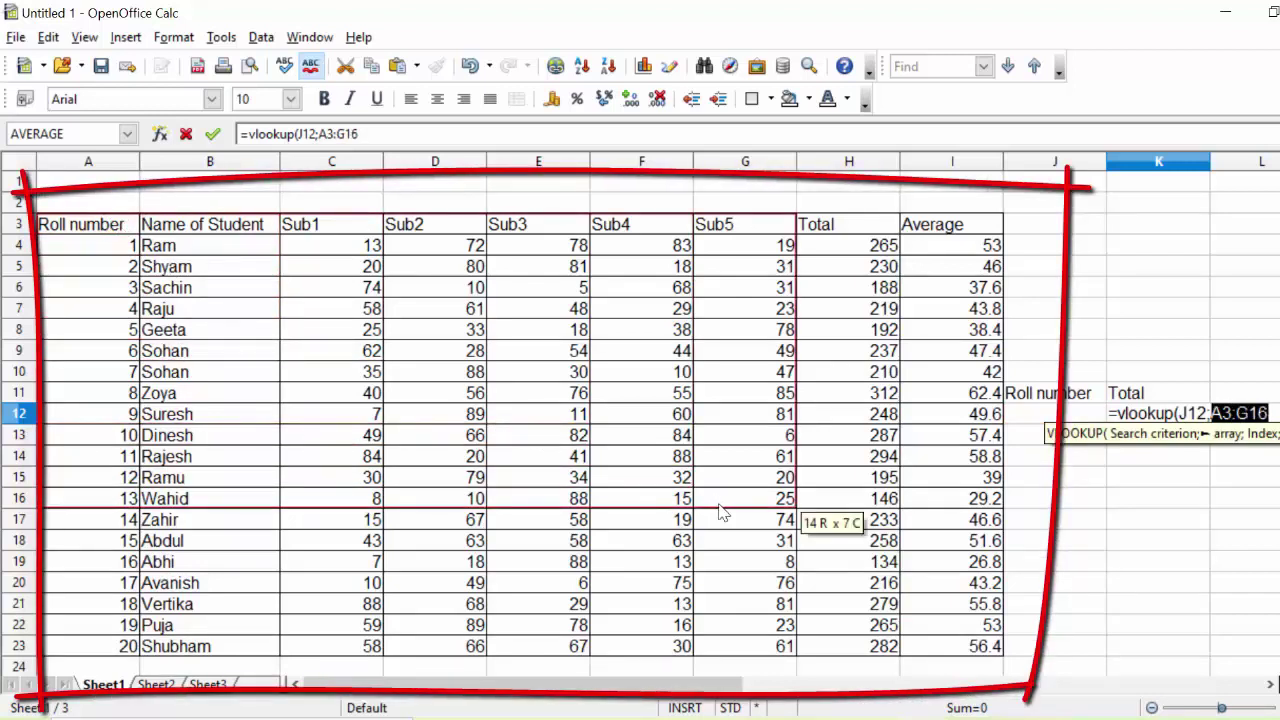
{"action": "mouse_move", "coordinate": [505, 440]}
{"action": "left_mouse_down"}
{"action": "mouse_move", "coordinate": [870, 565]}
{"action": "mouse_move", "coordinate": [922, 663]}
{"action": "left_mouse_up"}
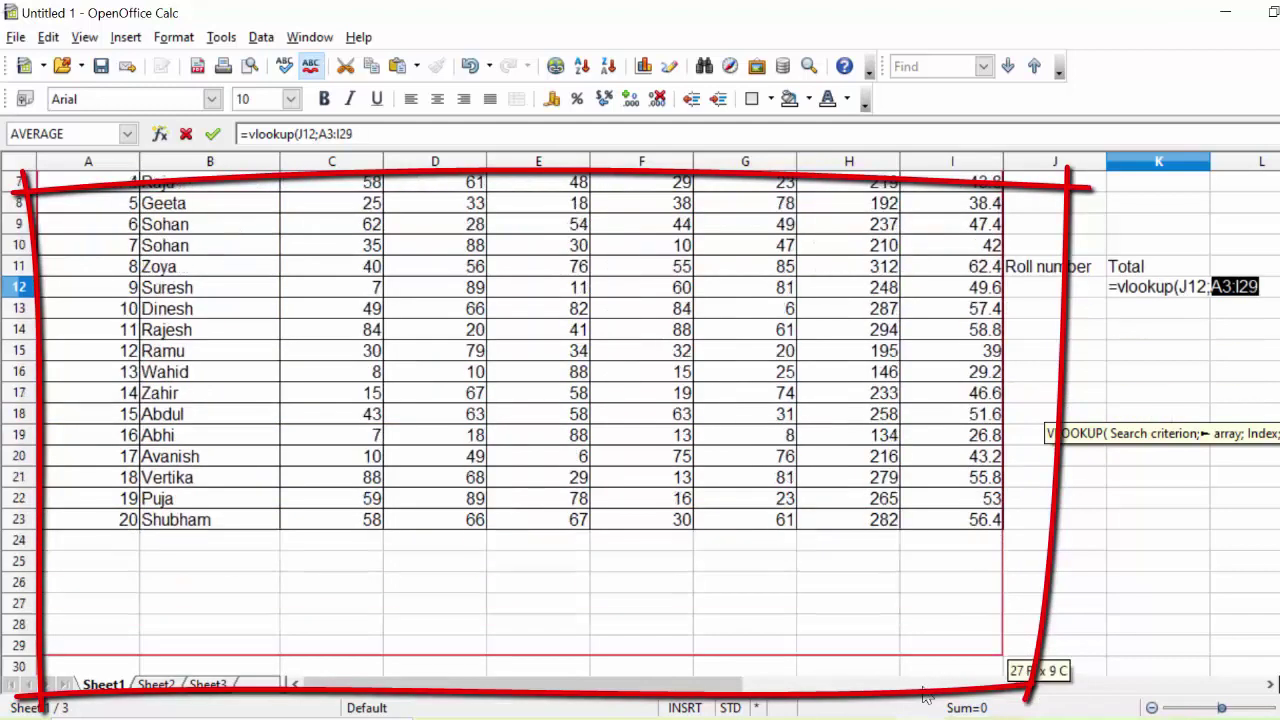
{"action": "mouse_move", "coordinate": [922, 663]}
{"action": "left_mouse_down"}
{"action": "mouse_move", "coordinate": [947, 400]}
{"action": "mouse_move", "coordinate": [925, 290]}
{"action": "left_mouse_up"}
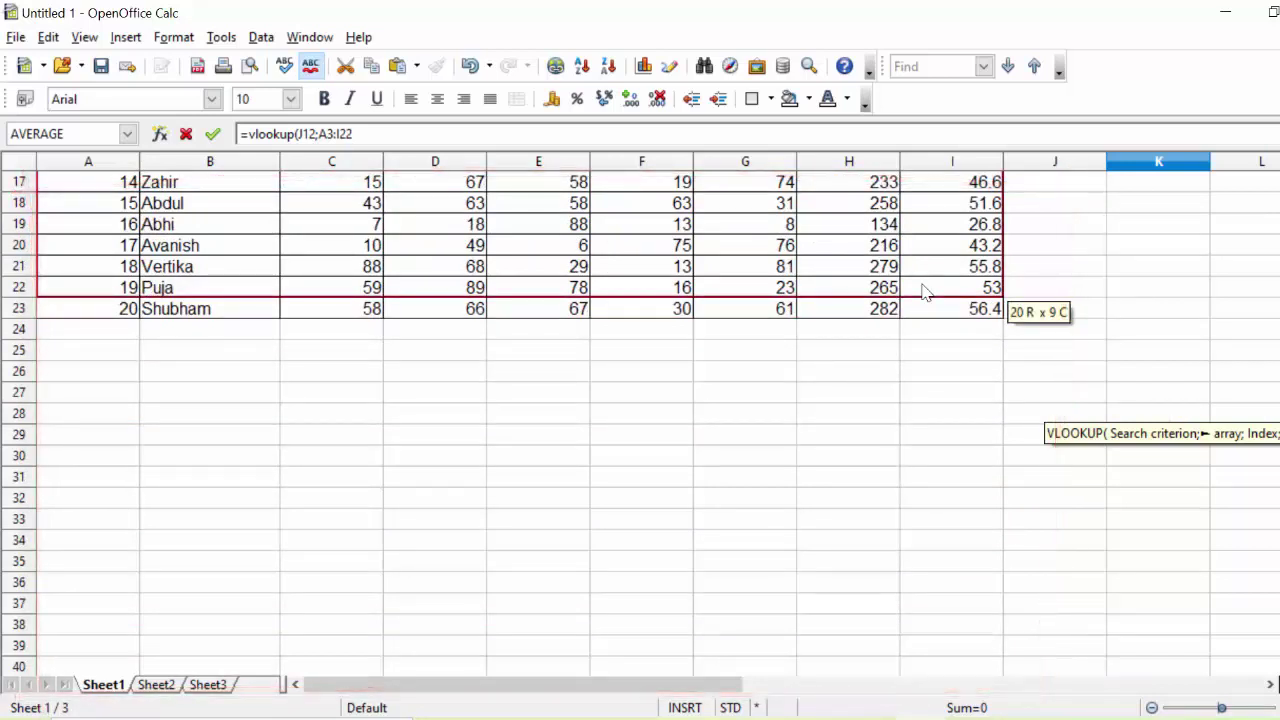
{"action": "left_click_drag", "start_coordinate": [925, 290], "coordinate": [935, 292]}
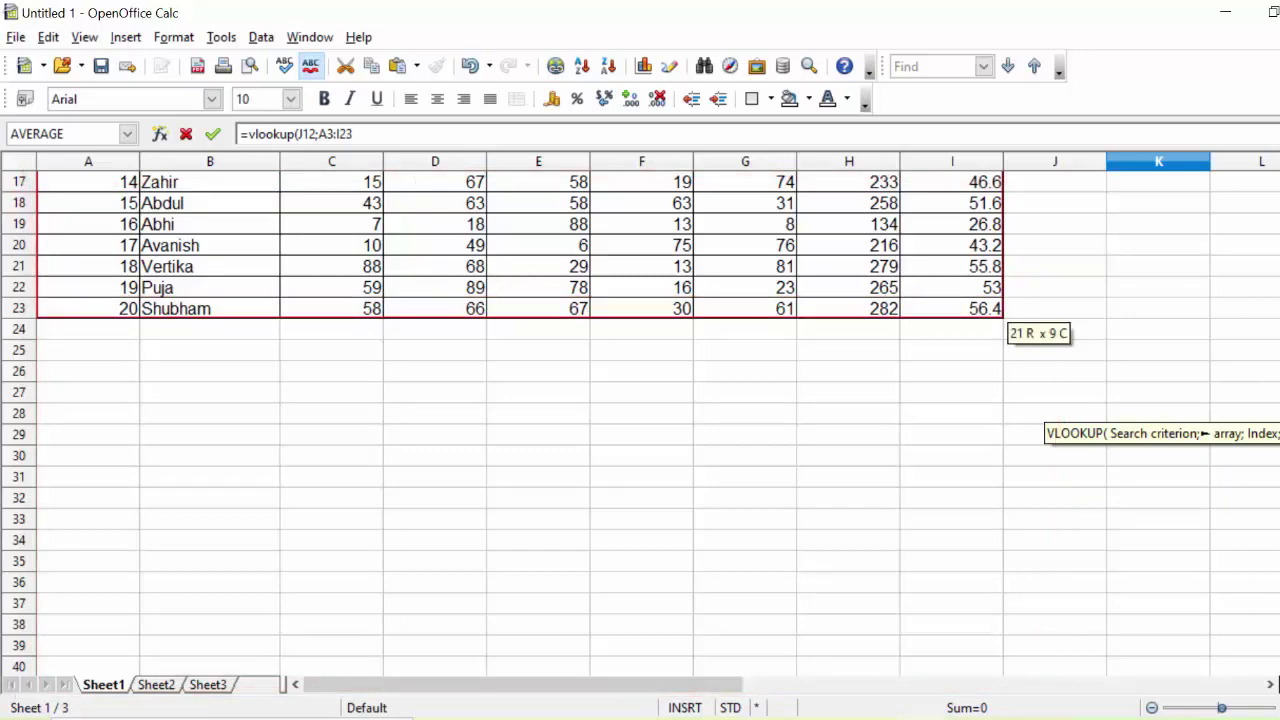
{"action": "left_click_drag", "start_coordinate": [1276, 330], "coordinate": [1276, 264]}
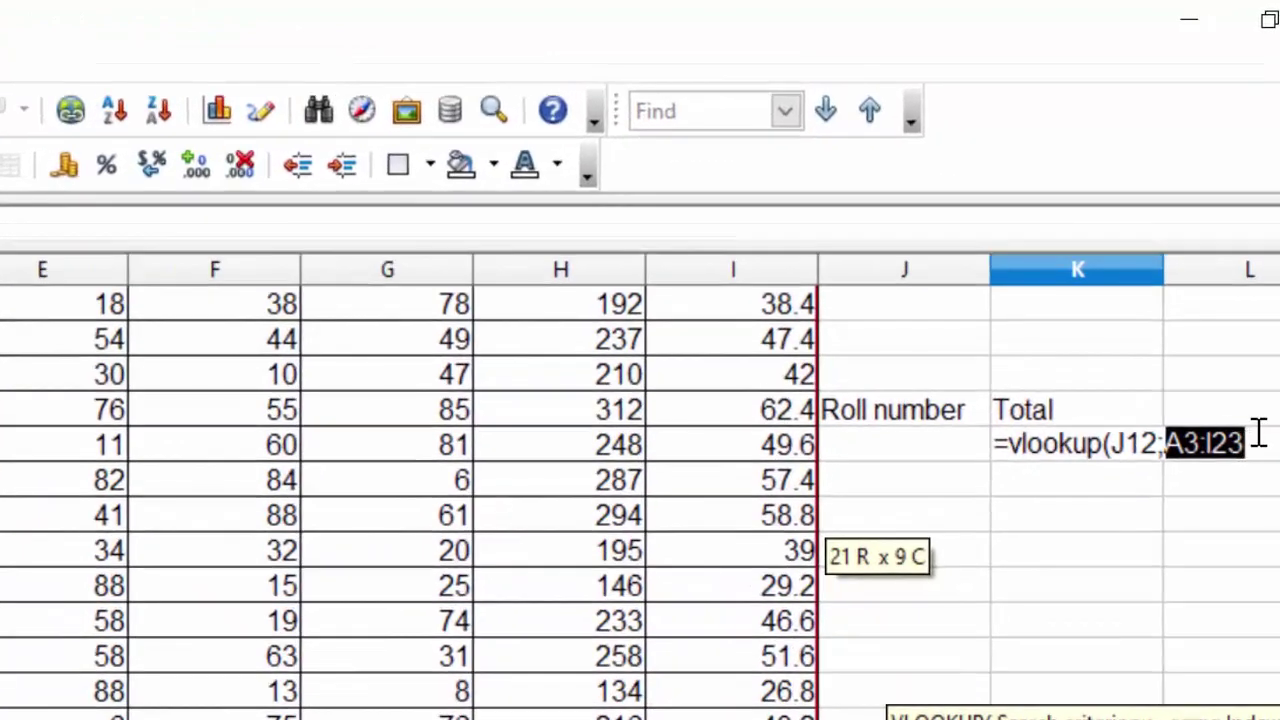
{"action": "left_click", "coordinate": [1276, 387]}
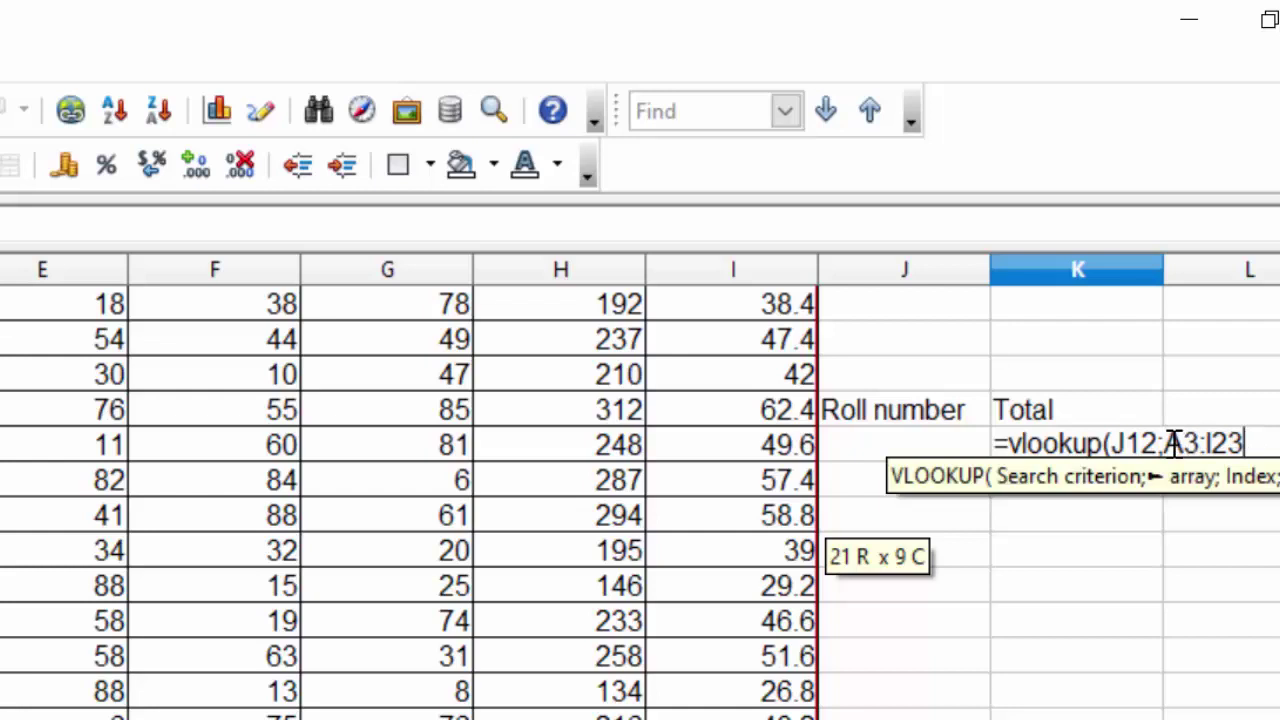
Step: Make the range absolute as $A$3:$I$23, add column 8 and exact match 0, and commit
{"action": "left_click", "coordinate": [1166, 443]}
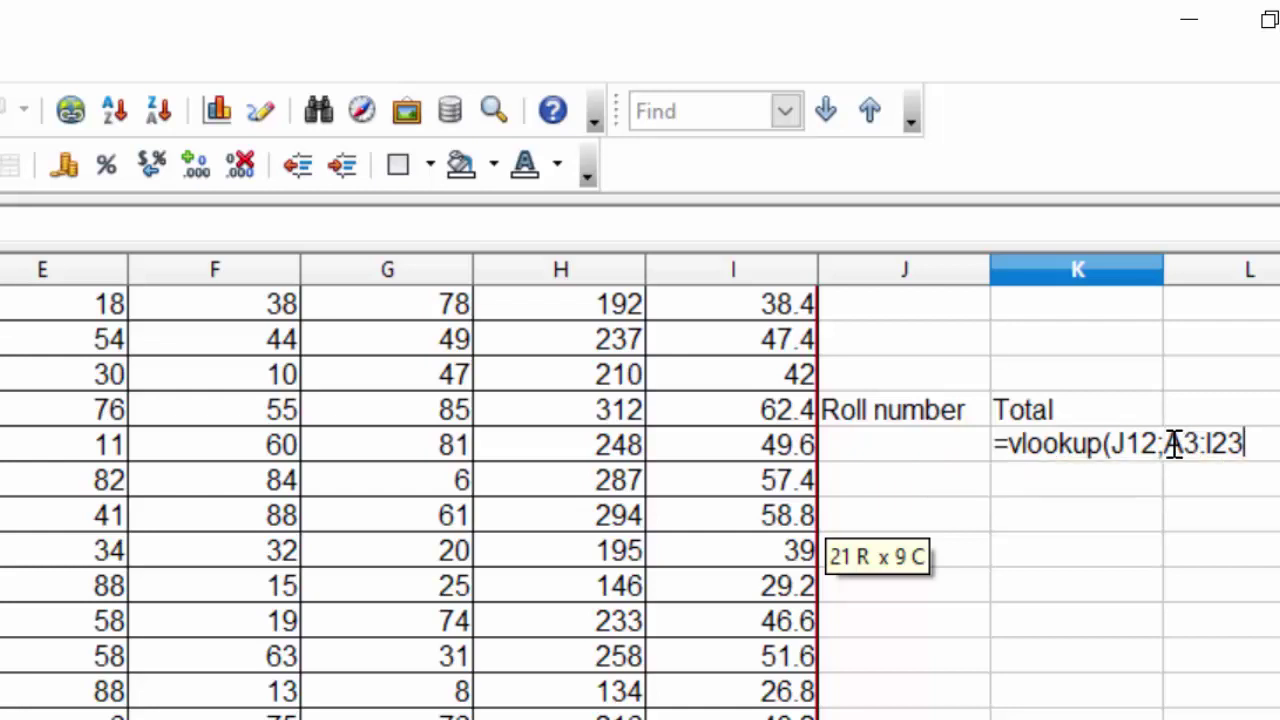
{"action": "type", "text": "$"}
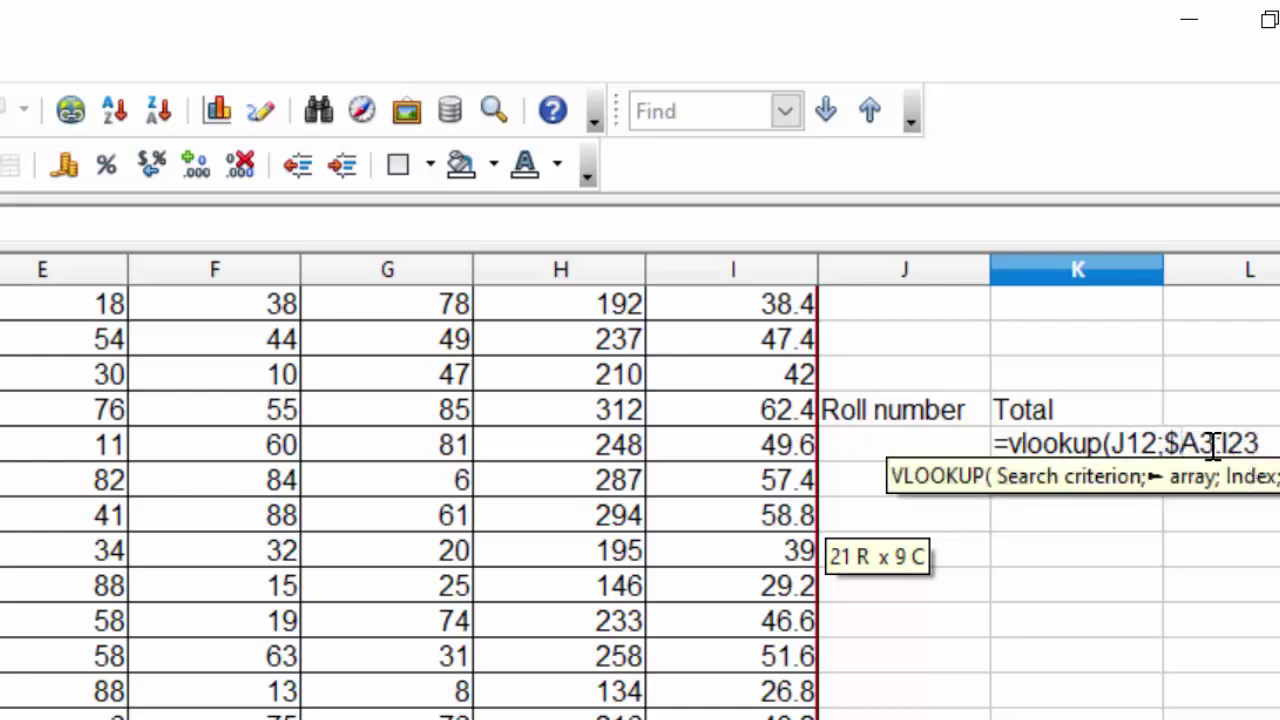
{"action": "left_click", "coordinate": [1204, 443]}
{"action": "type", "text": "$"}
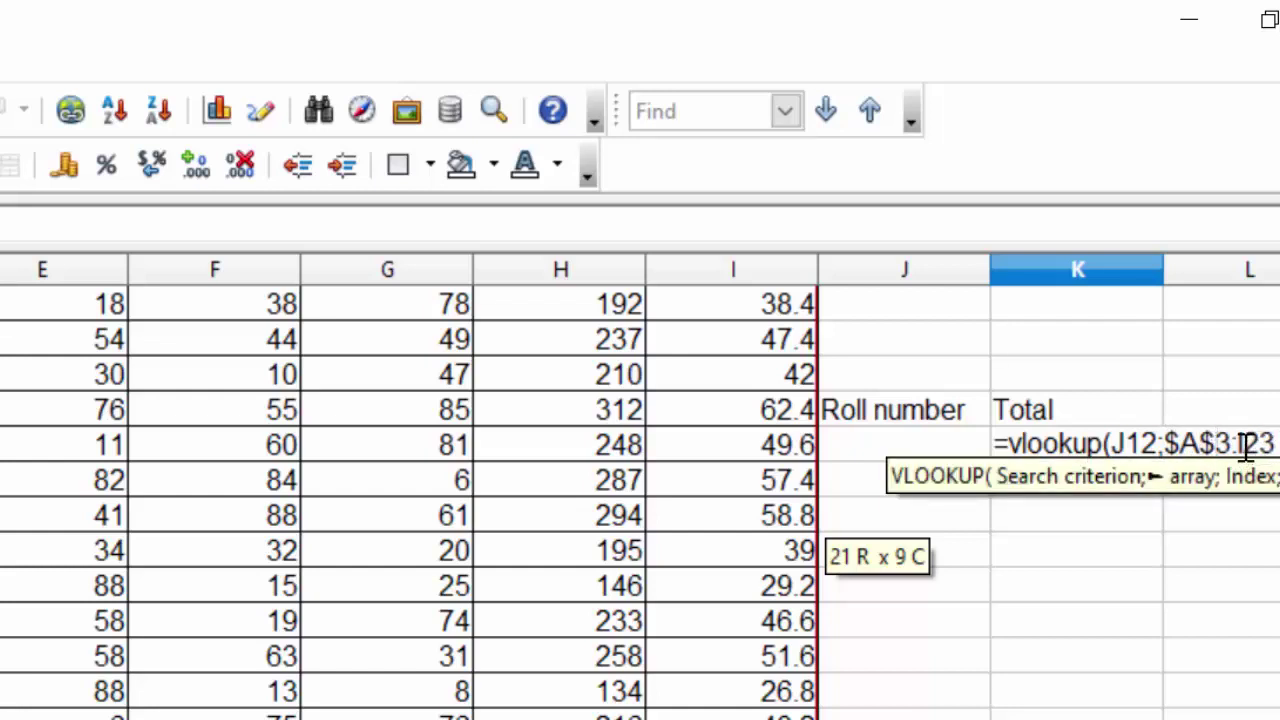
{"action": "left_click", "coordinate": [1242, 445]}
{"action": "type", "text": "$I"}
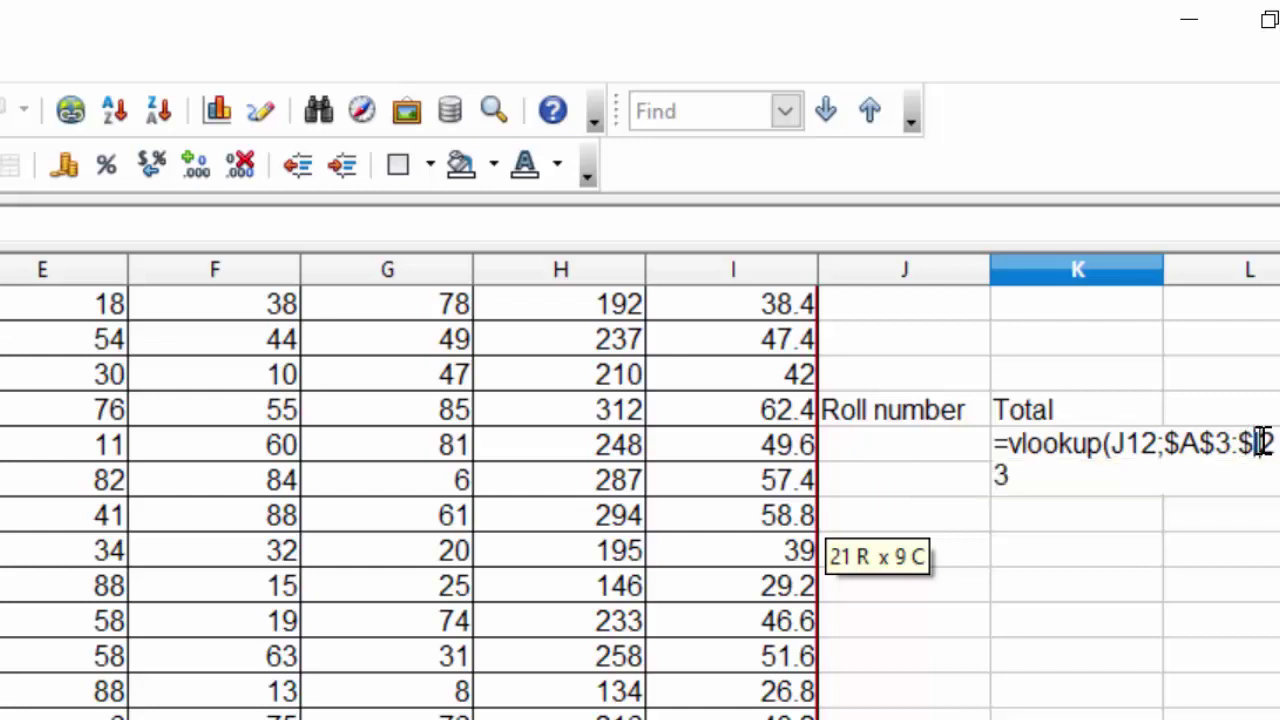
{"action": "type", "text": "$23"}
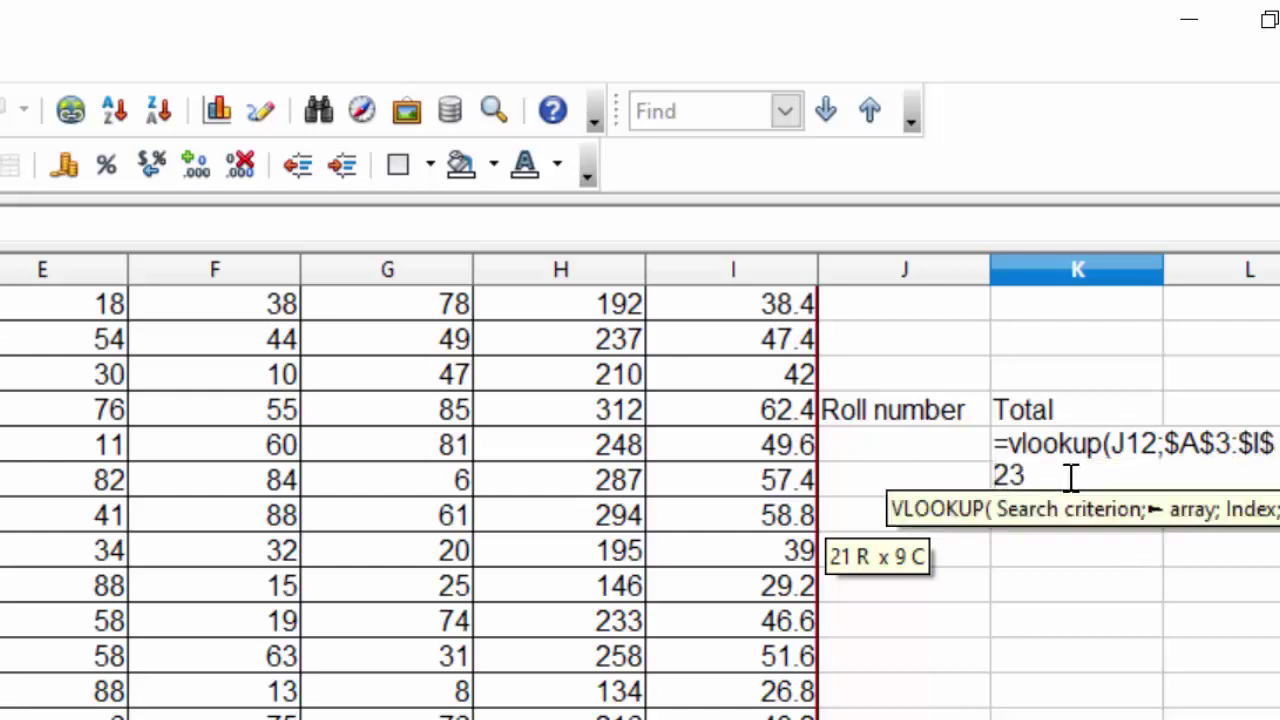
{"action": "type", "text": ","}
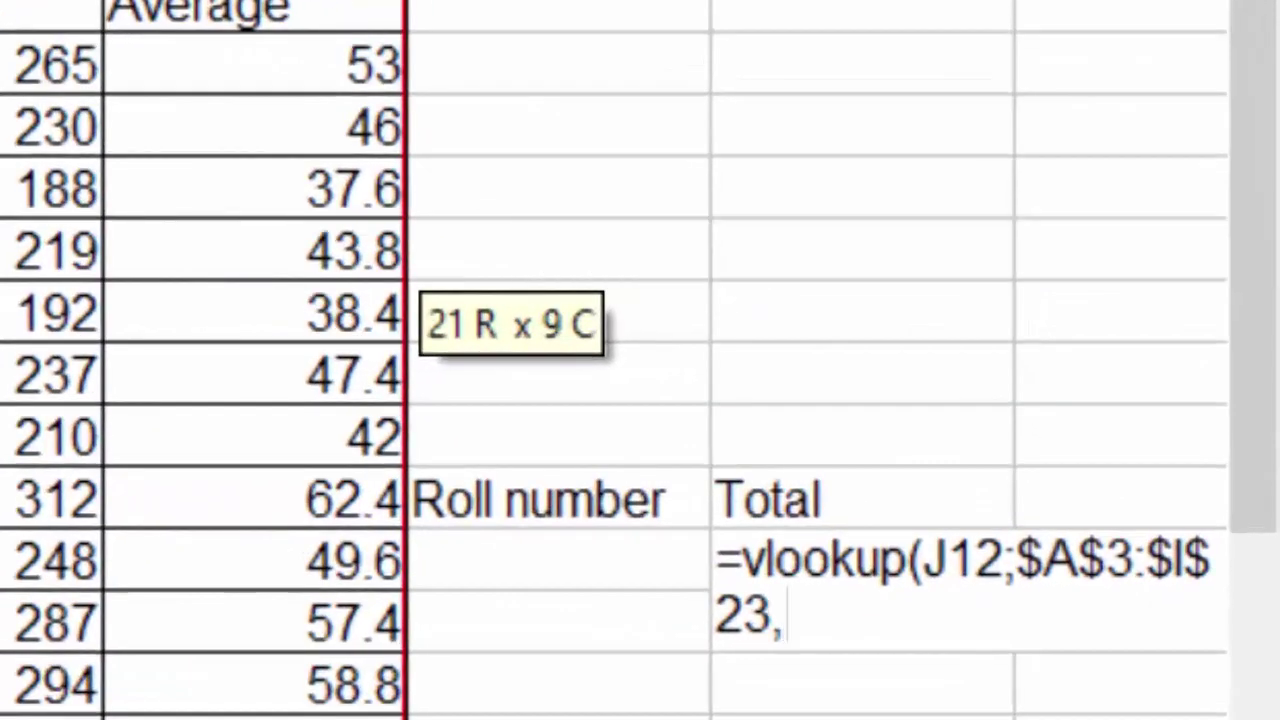
{"action": "type", "text": "8"}
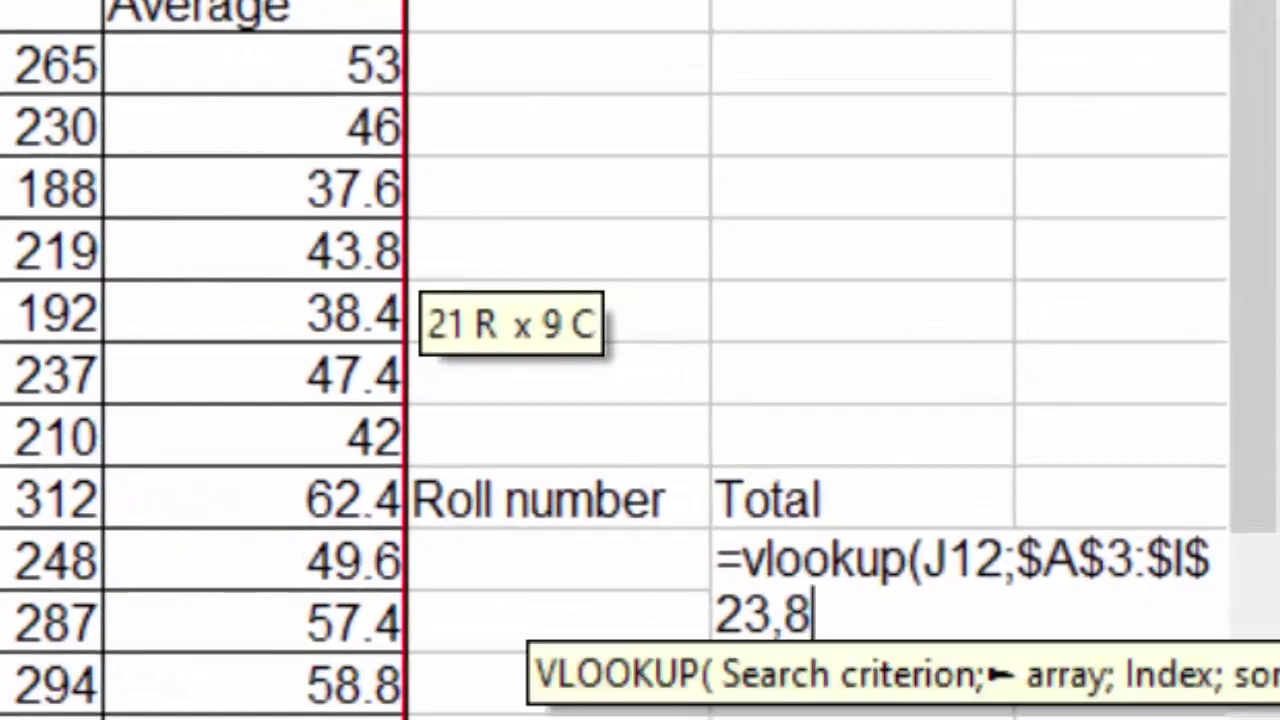
{"action": "type", "text": ","}
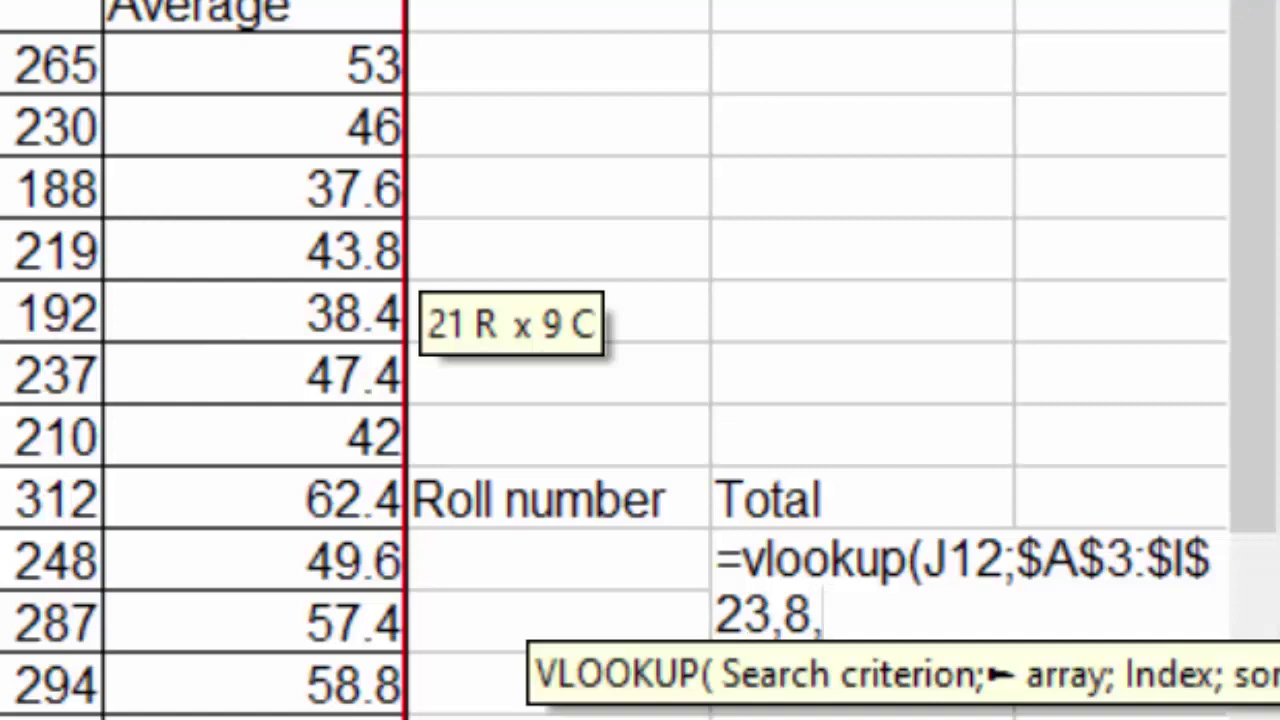
{"action": "type", "text": "0)"}
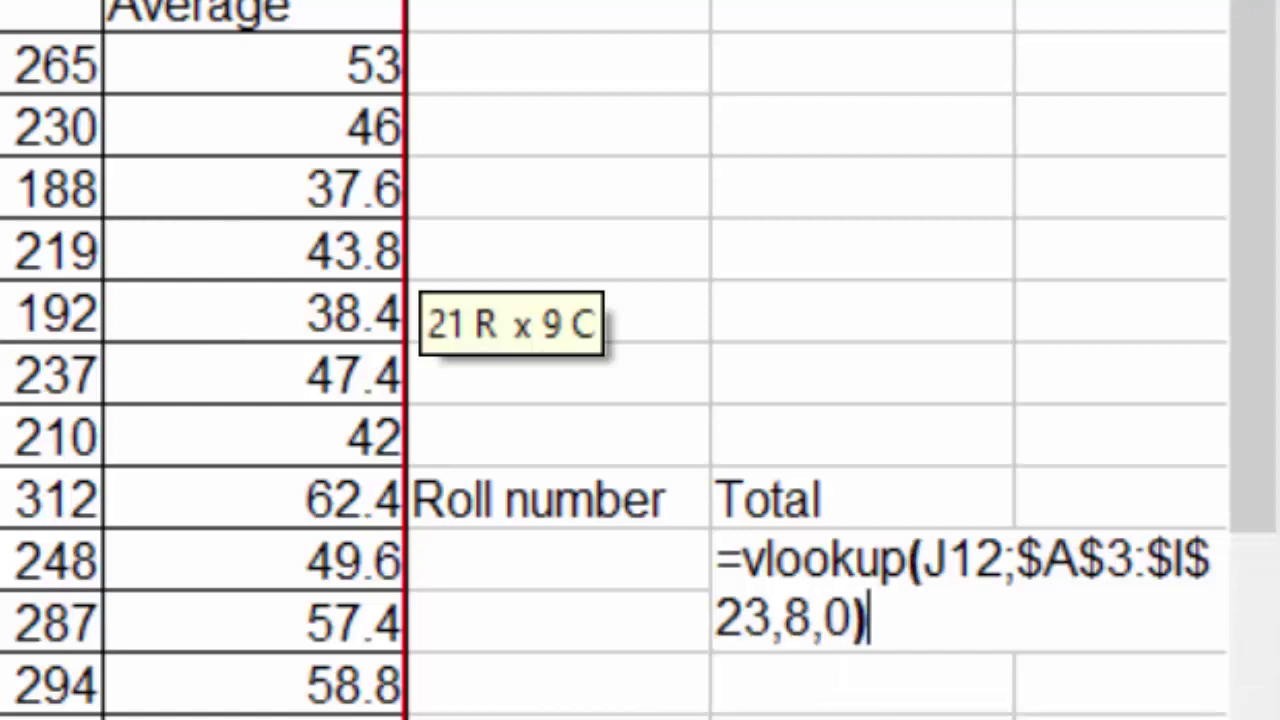
{"action": "key", "text": "Return"}
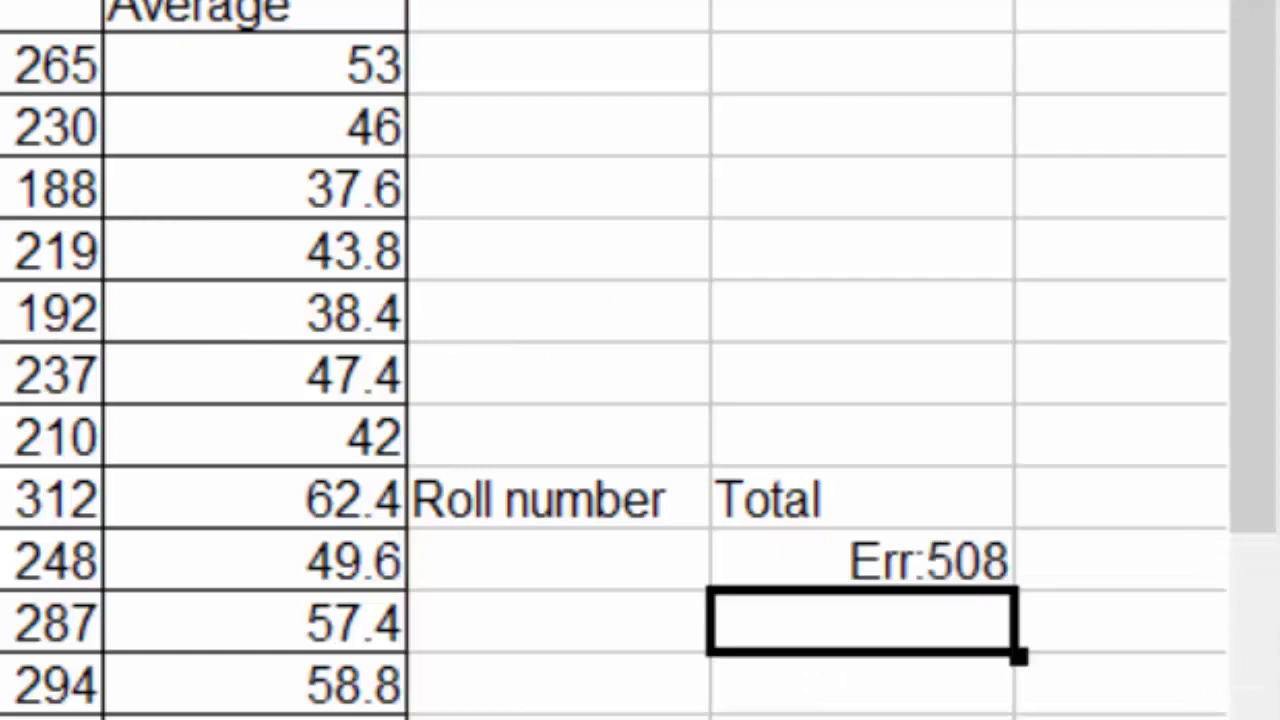
Step: Edit K12 to replace the commas before 8 and 0 with semicolons, giving #N/A
{"action": "left_click", "coordinate": [822, 560]}
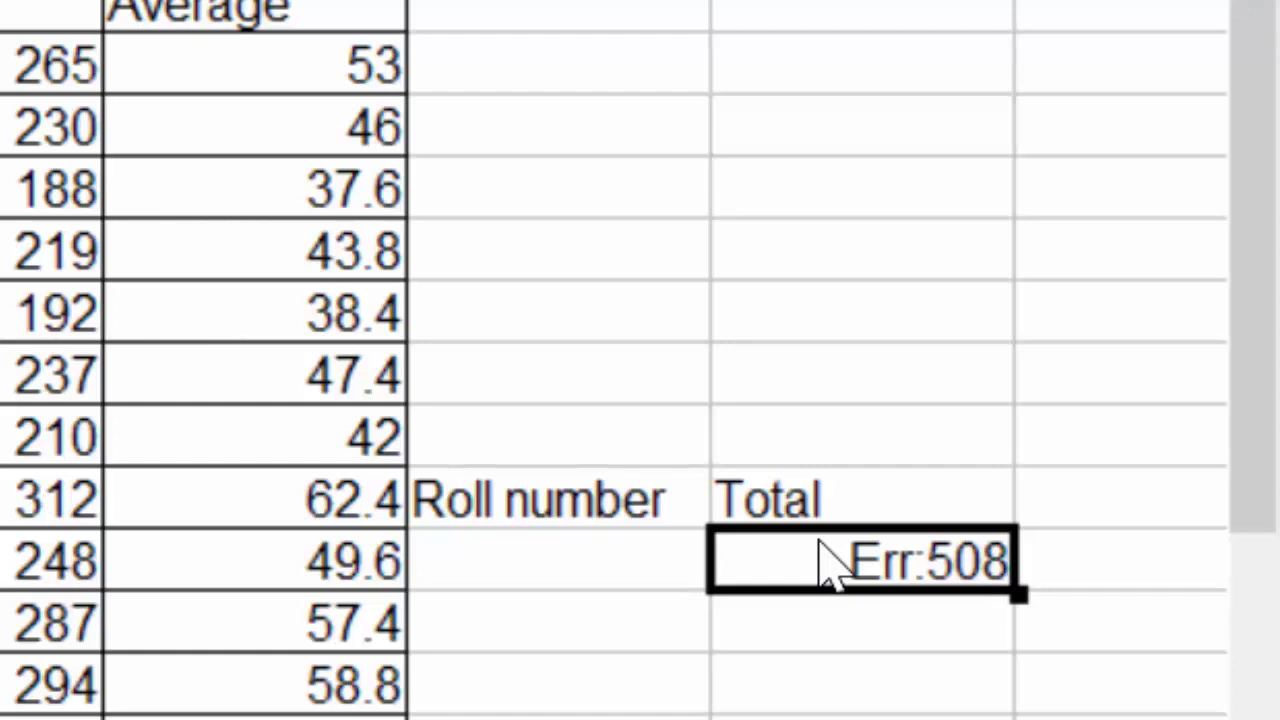
{"action": "double_click", "coordinate": [822, 560]}
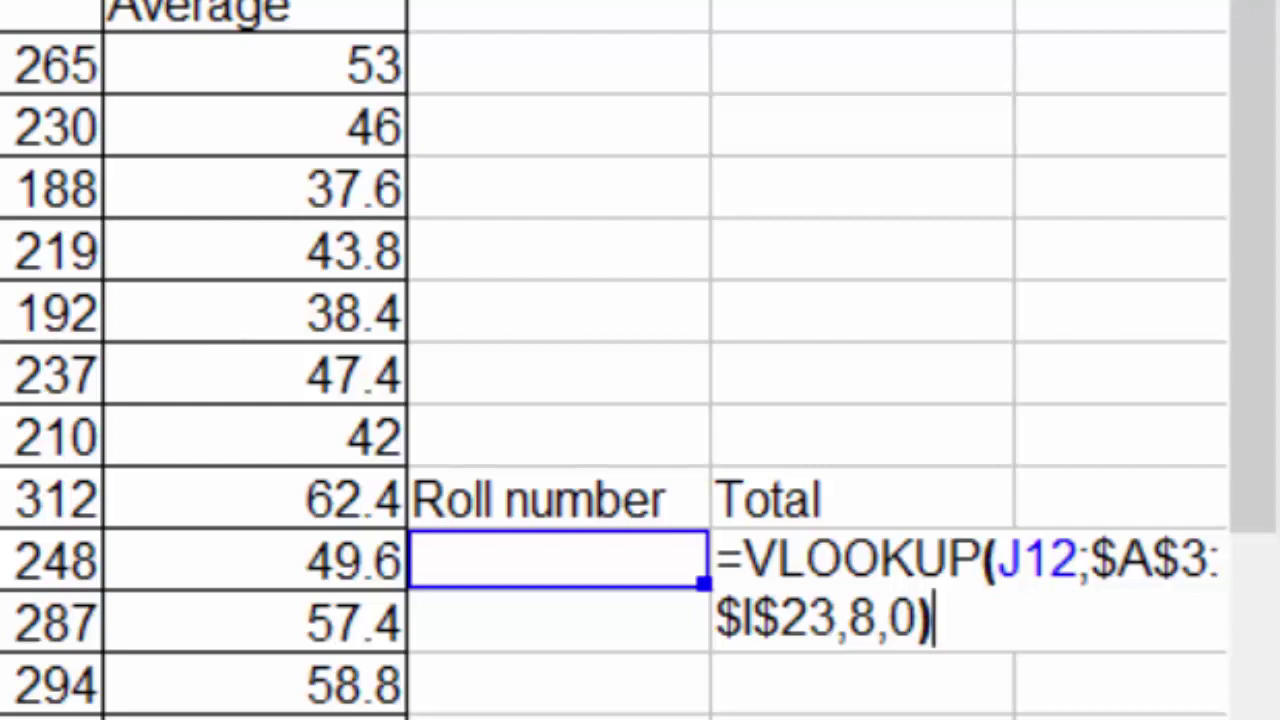
{"action": "left_click", "coordinate": [850, 622]}
{"action": "type", "text": ";"}
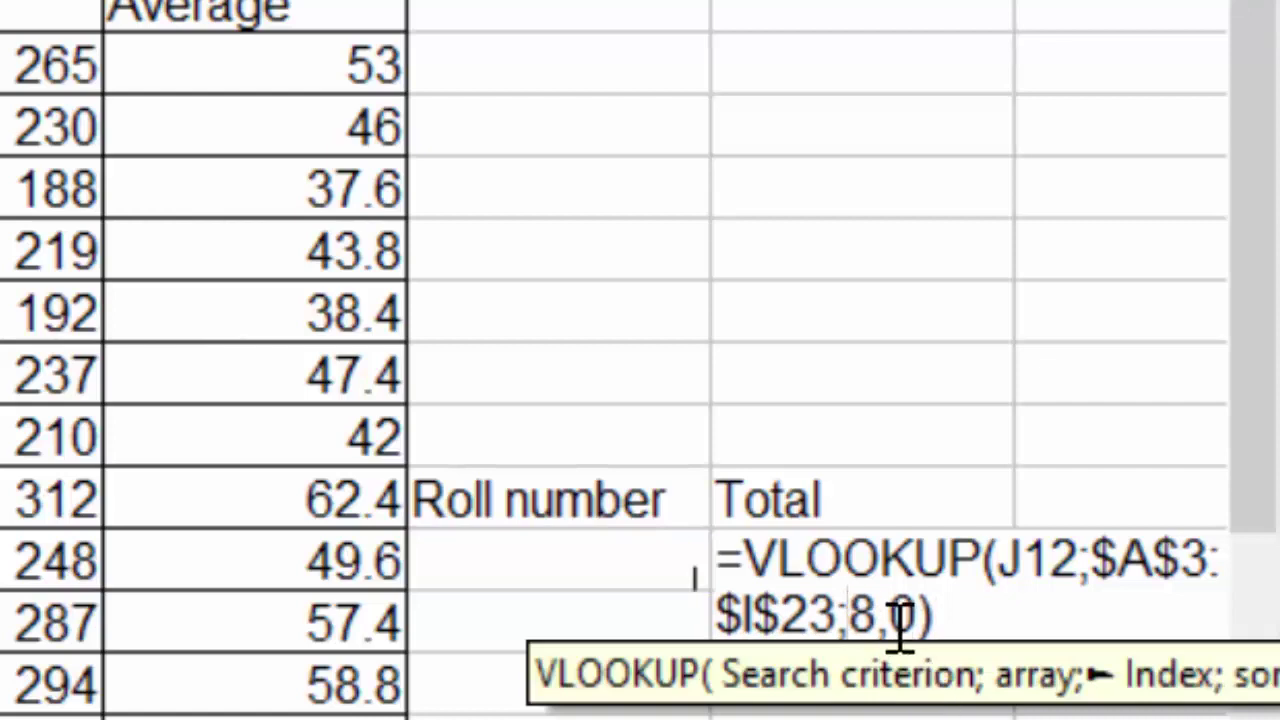
{"action": "left_click", "coordinate": [891, 614]}
{"action": "key", "text": "BackSpace"}
{"action": "type", "text": ";"}
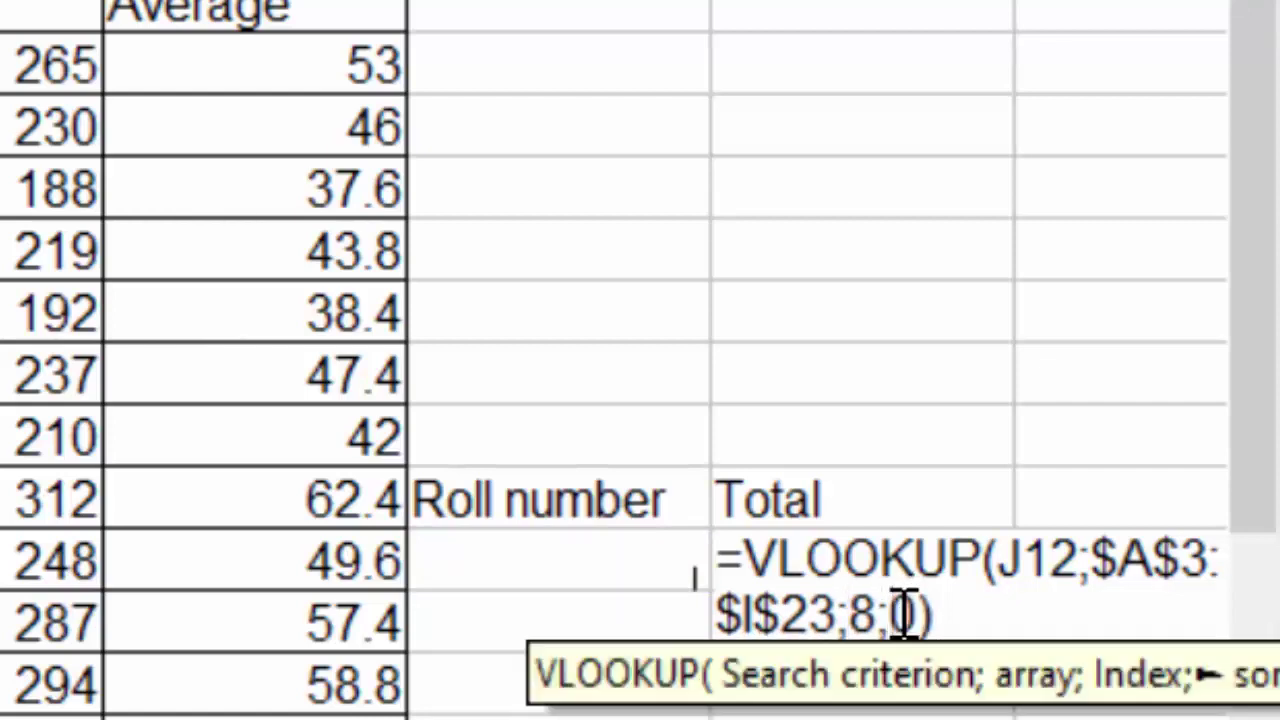
{"action": "key", "text": "Return"}
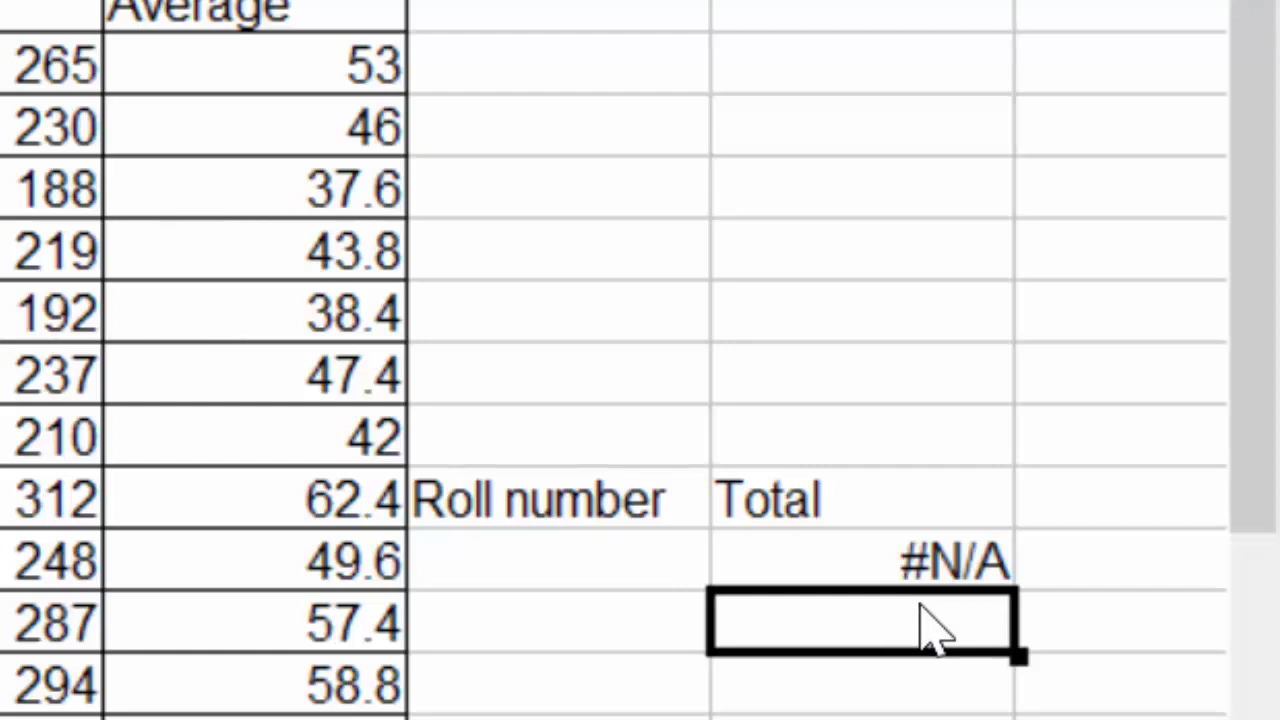
Step: Enter roll number 1 in J12 and give that student's row 4 a coloured background
{"action": "left_click", "coordinate": [605, 568]}
{"action": "type", "text": "1"}
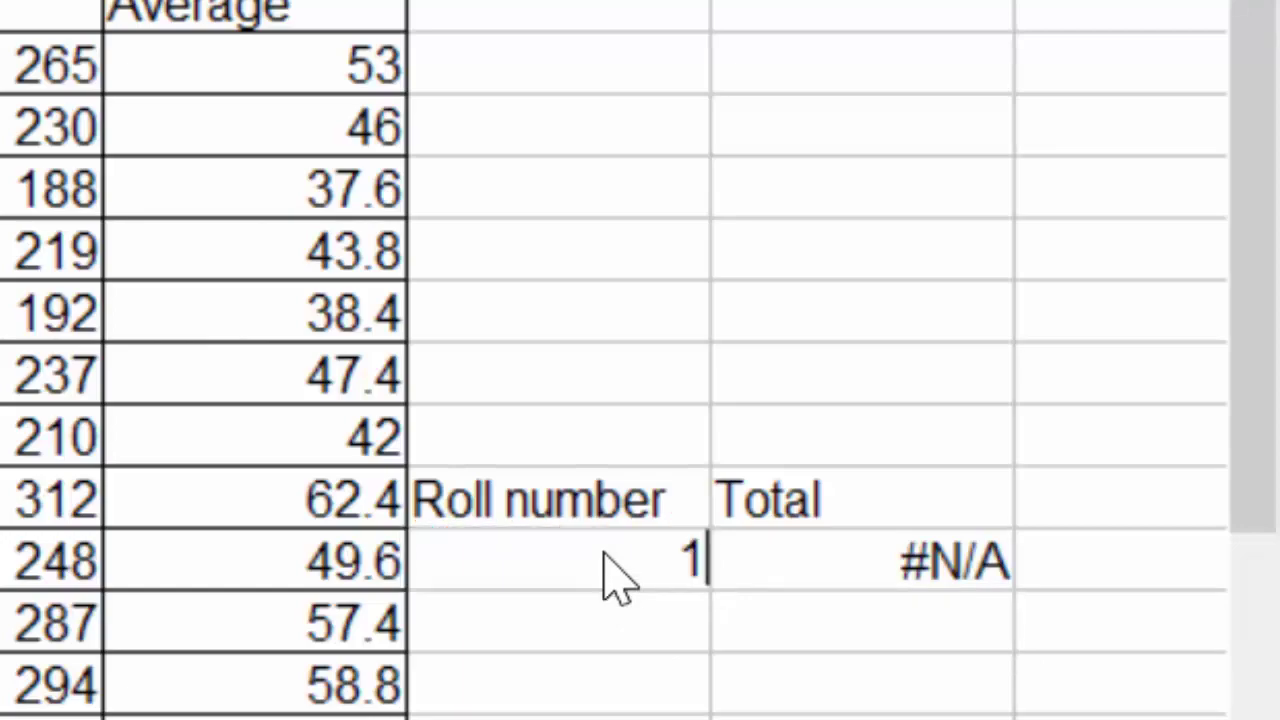
{"action": "key", "text": "Return"}
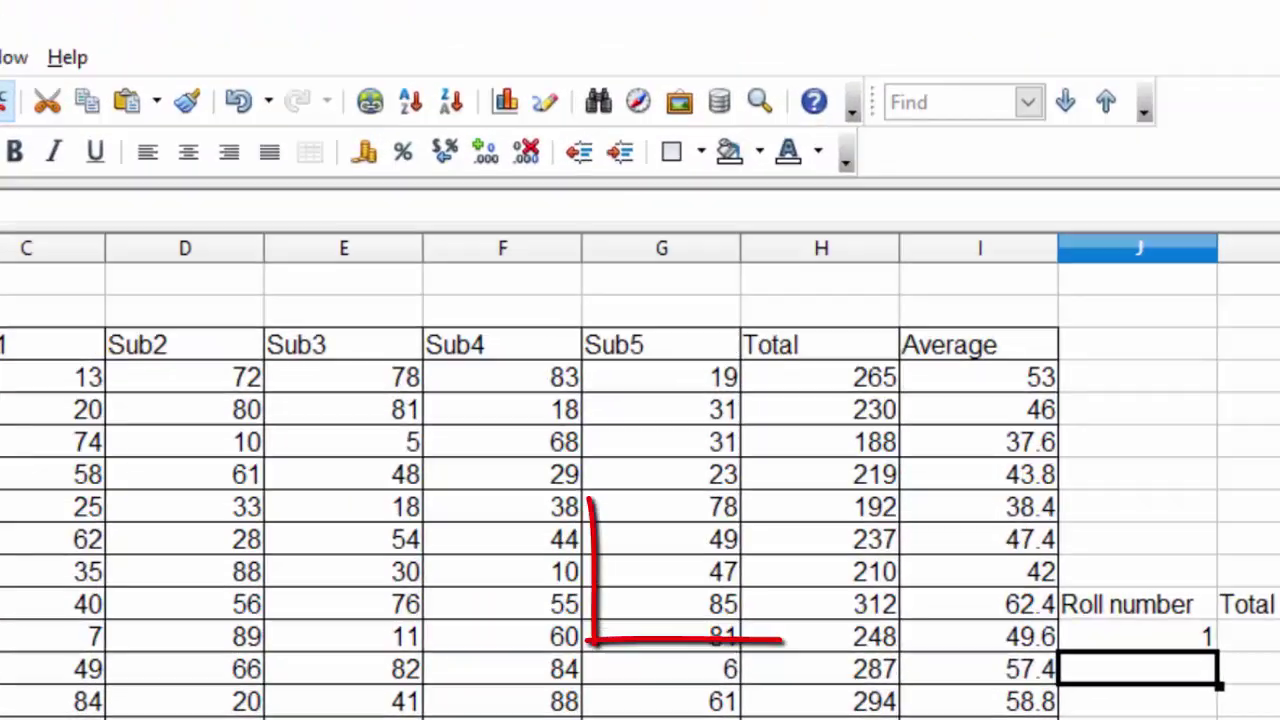
{"action": "left_click", "coordinate": [22, 248]}
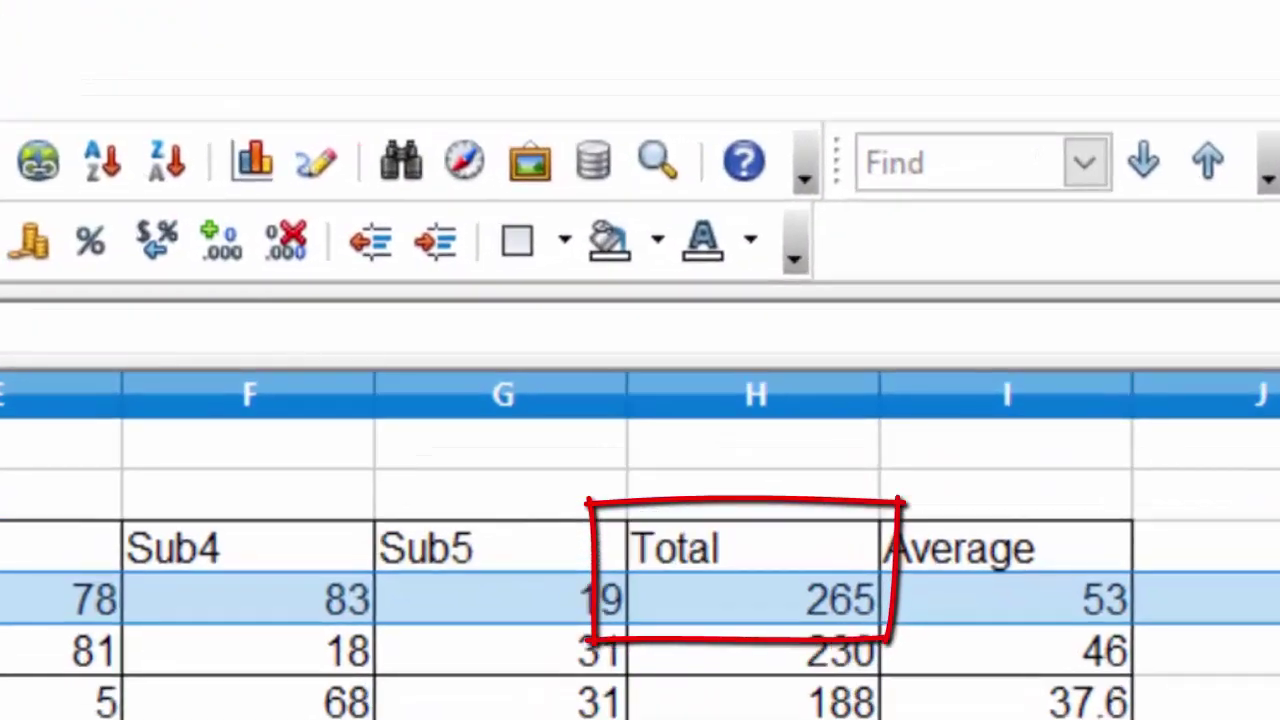
{"action": "left_click", "coordinate": [658, 242]}
{"action": "left_click", "coordinate": [606, 388]}
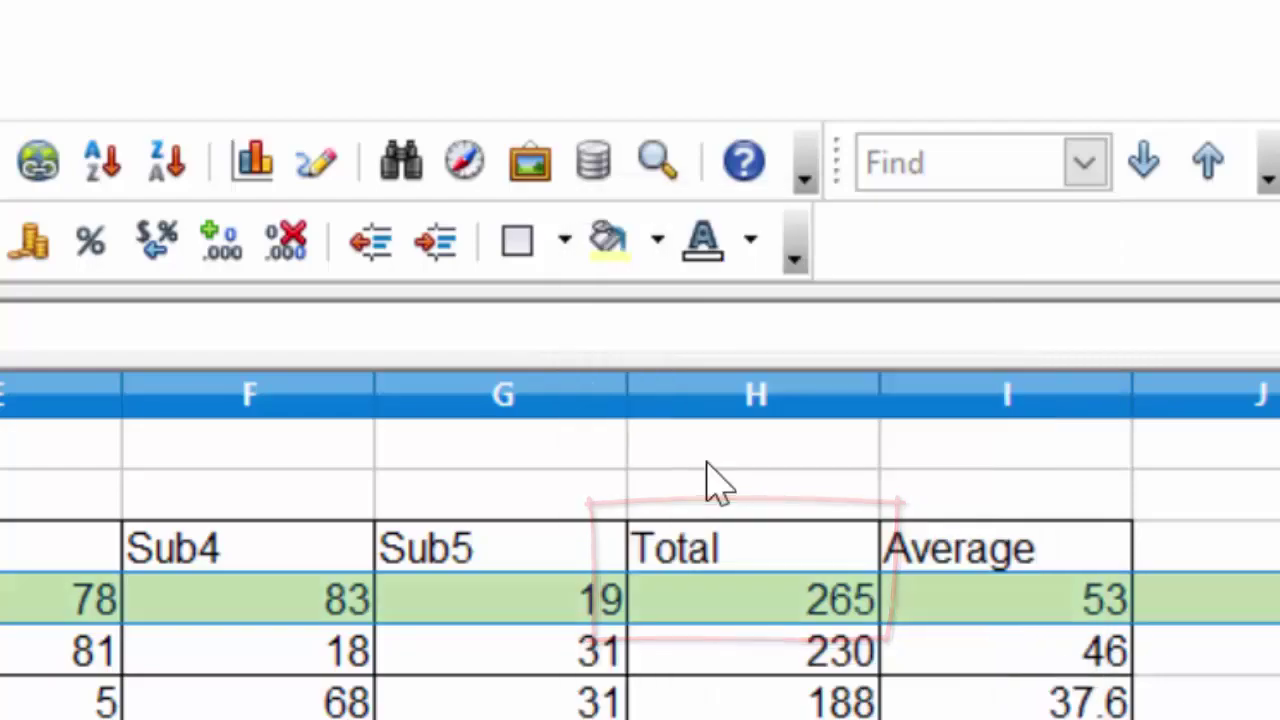
{"action": "key", "text": "Down"}
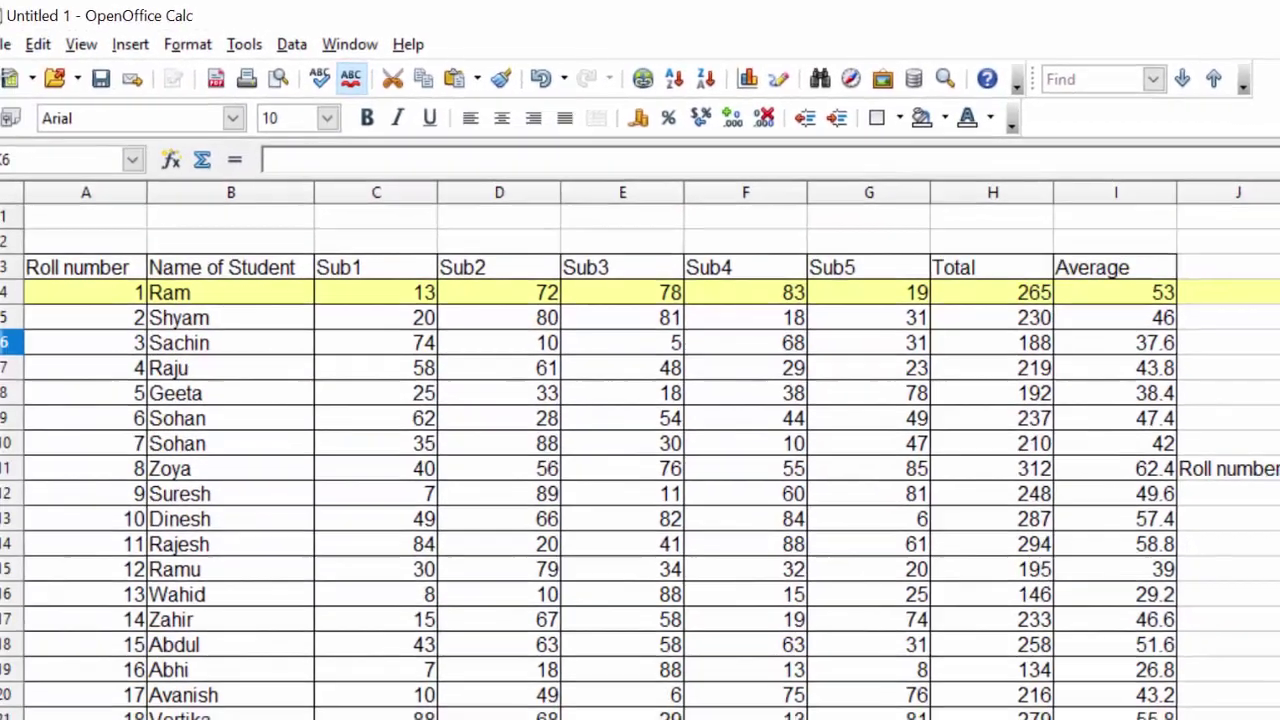
Step: Replace the roll number in J12 with 20 so the lookup returns 282
{"action": "left_click", "coordinate": [1240, 493]}
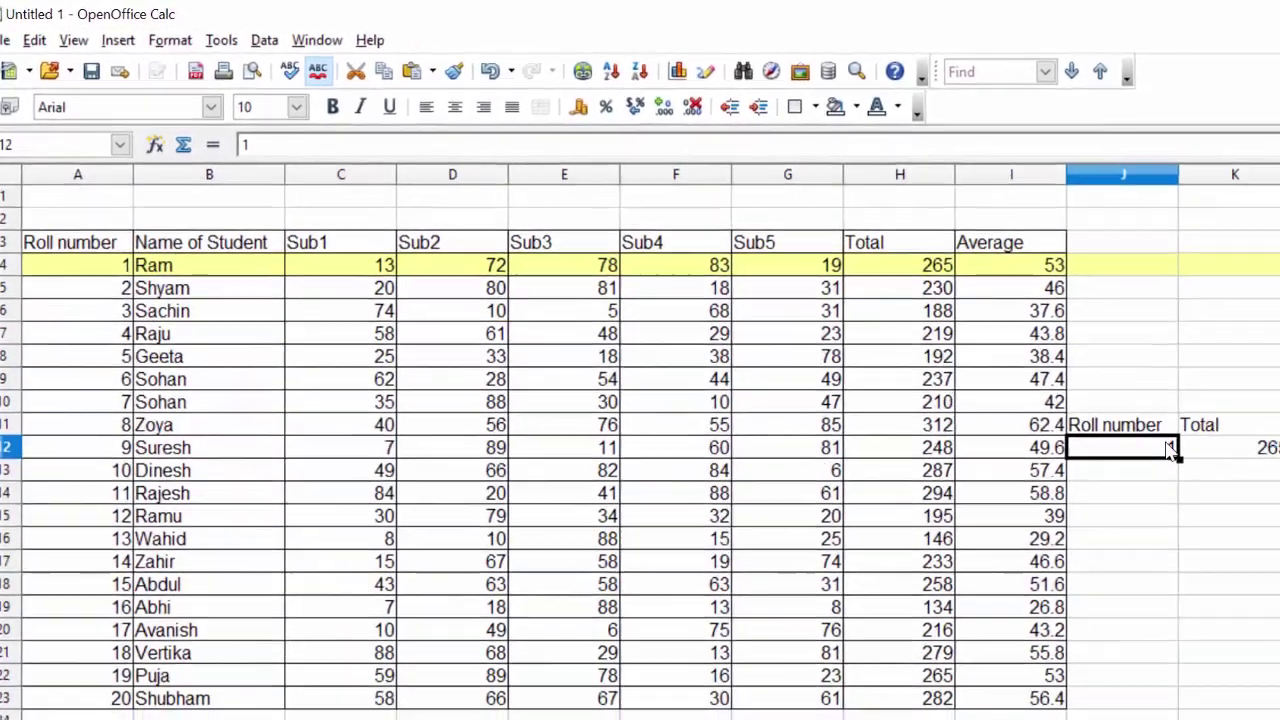
{"action": "key", "text": "Delete"}
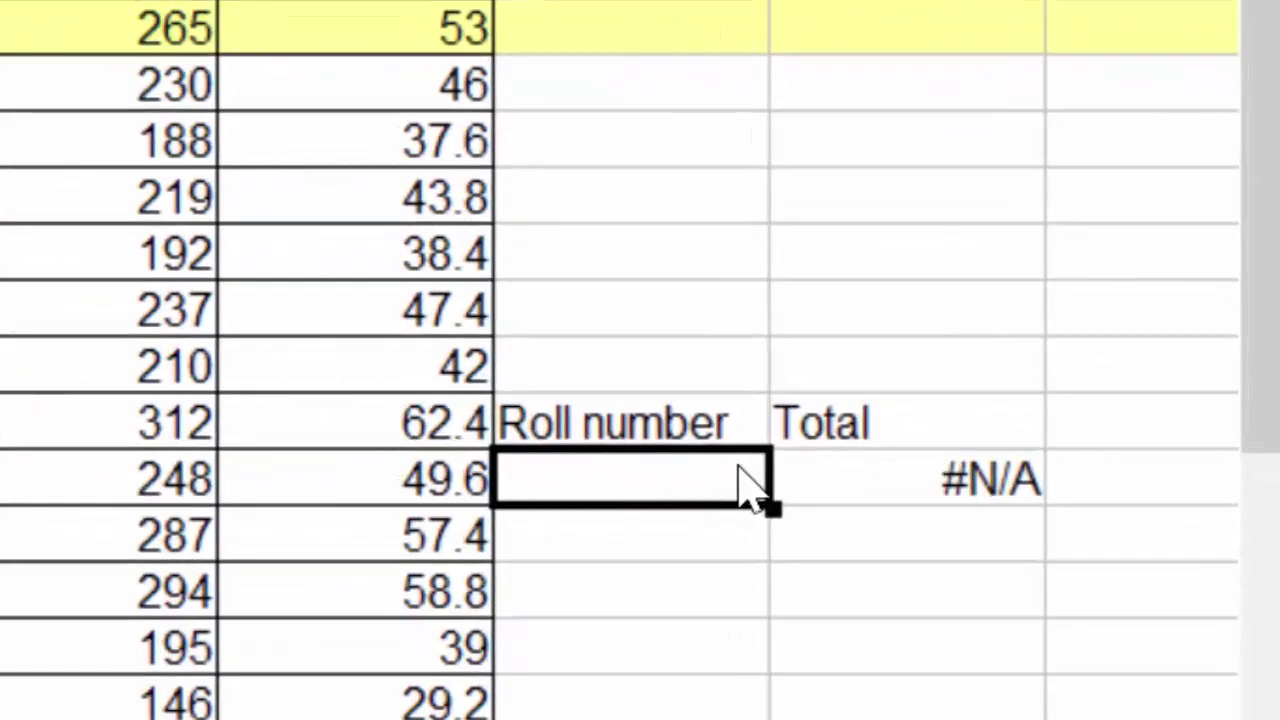
{"action": "type", "text": "20"}
{"action": "key", "text": "Return"}
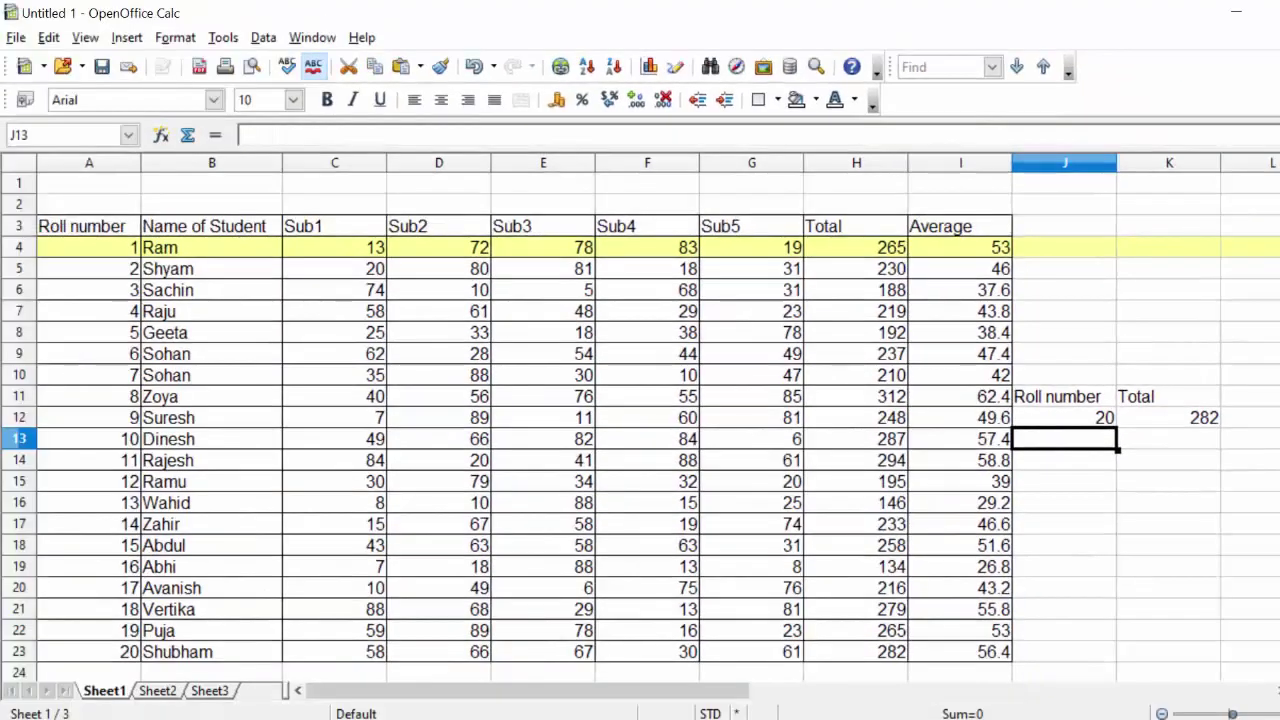
{"action": "scroll", "coordinate": [1265, 320], "scroll_direction": "down", "scroll_amount": 3}
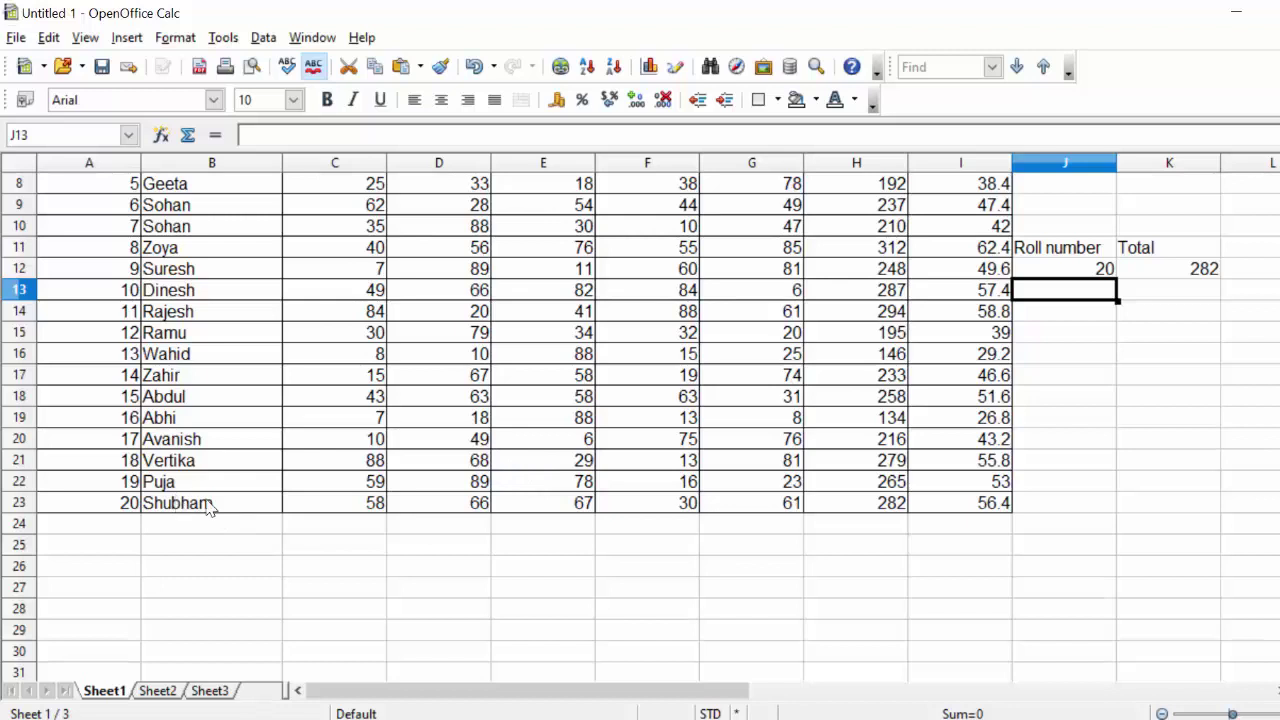
Step: Fill Shubham's row 23 with a Magenta 1 background
{"action": "left_click", "coordinate": [20, 505]}
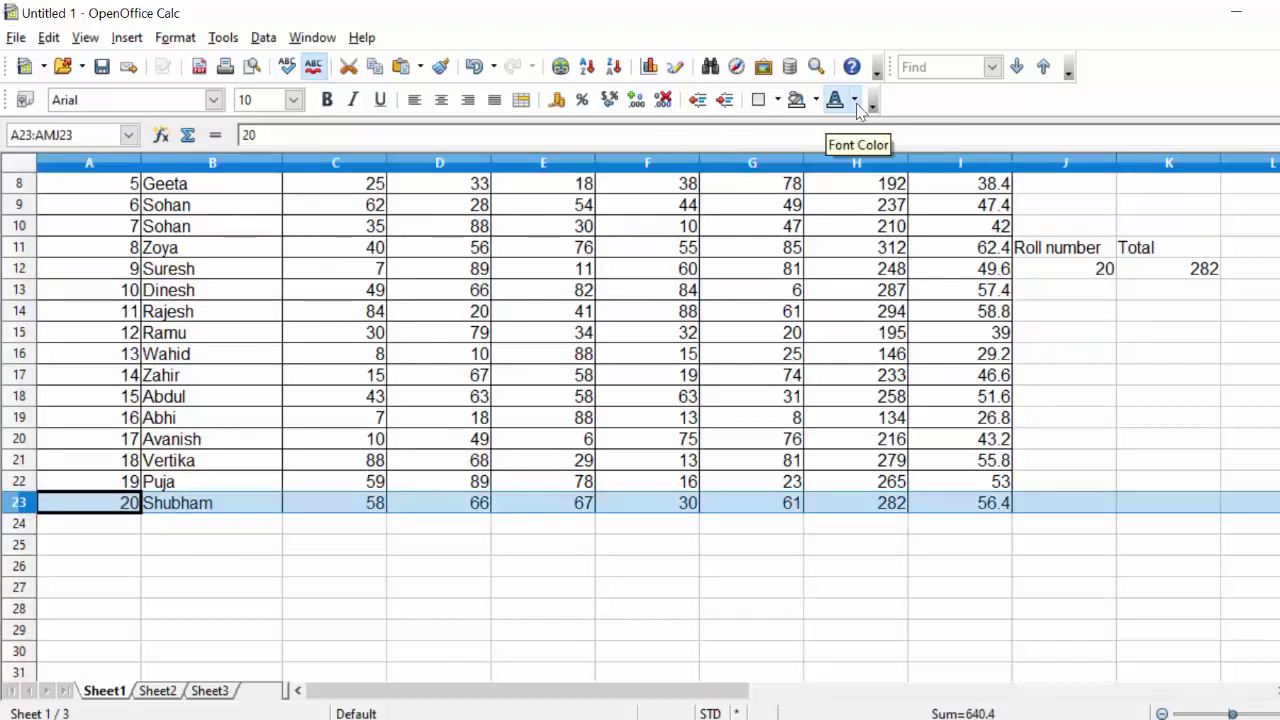
{"action": "left_click", "coordinate": [816, 99]}
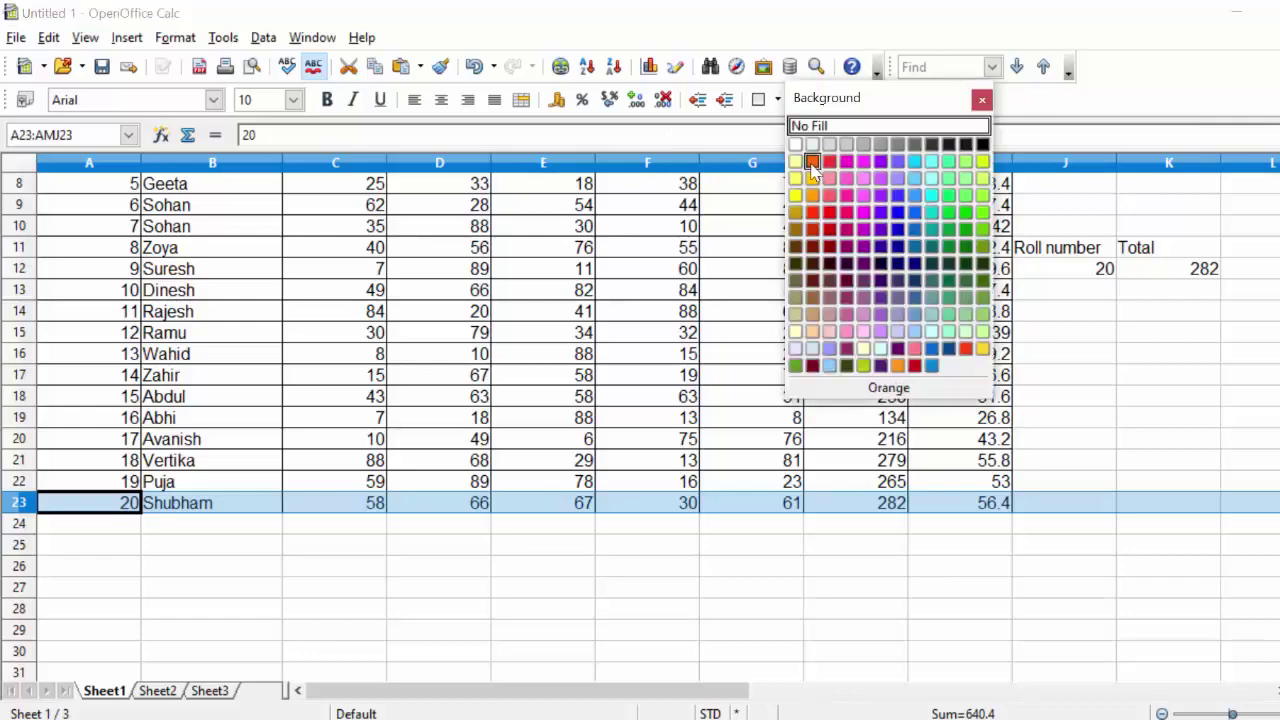
{"action": "left_click", "coordinate": [864, 178]}
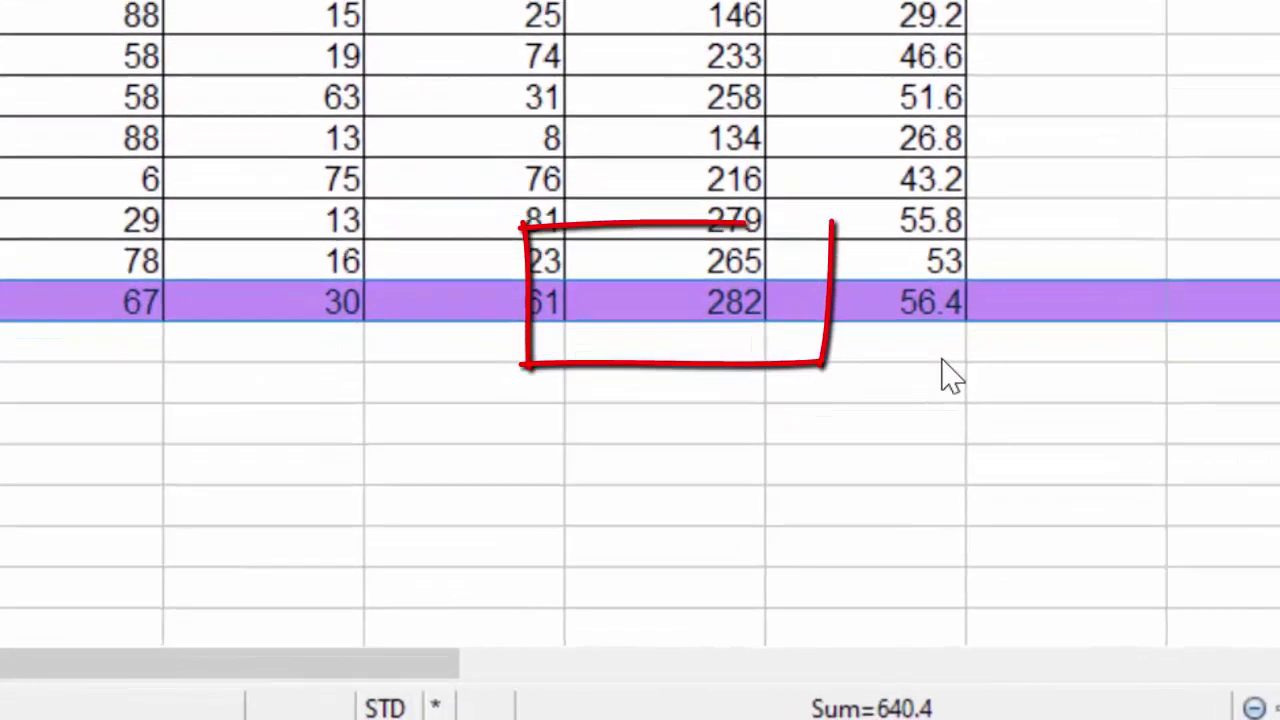
{"action": "left_click", "coordinate": [998, 530]}
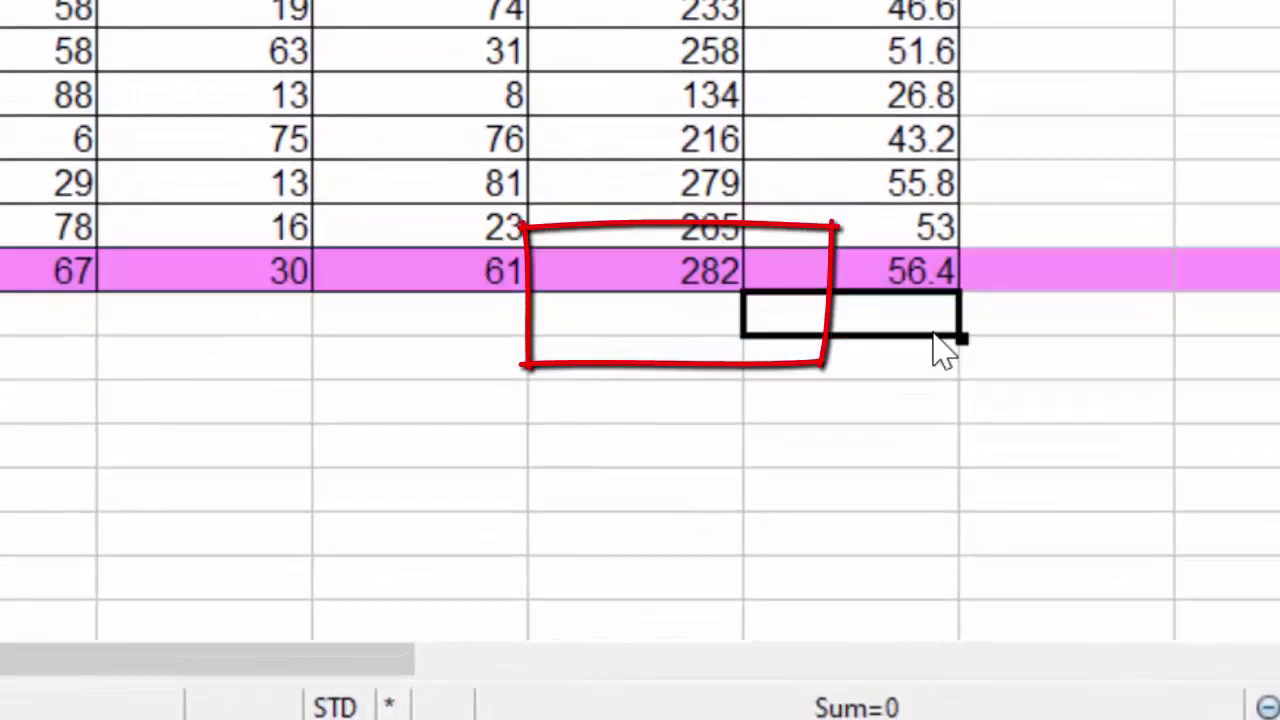
{"action": "left_click", "coordinate": [700, 280]}
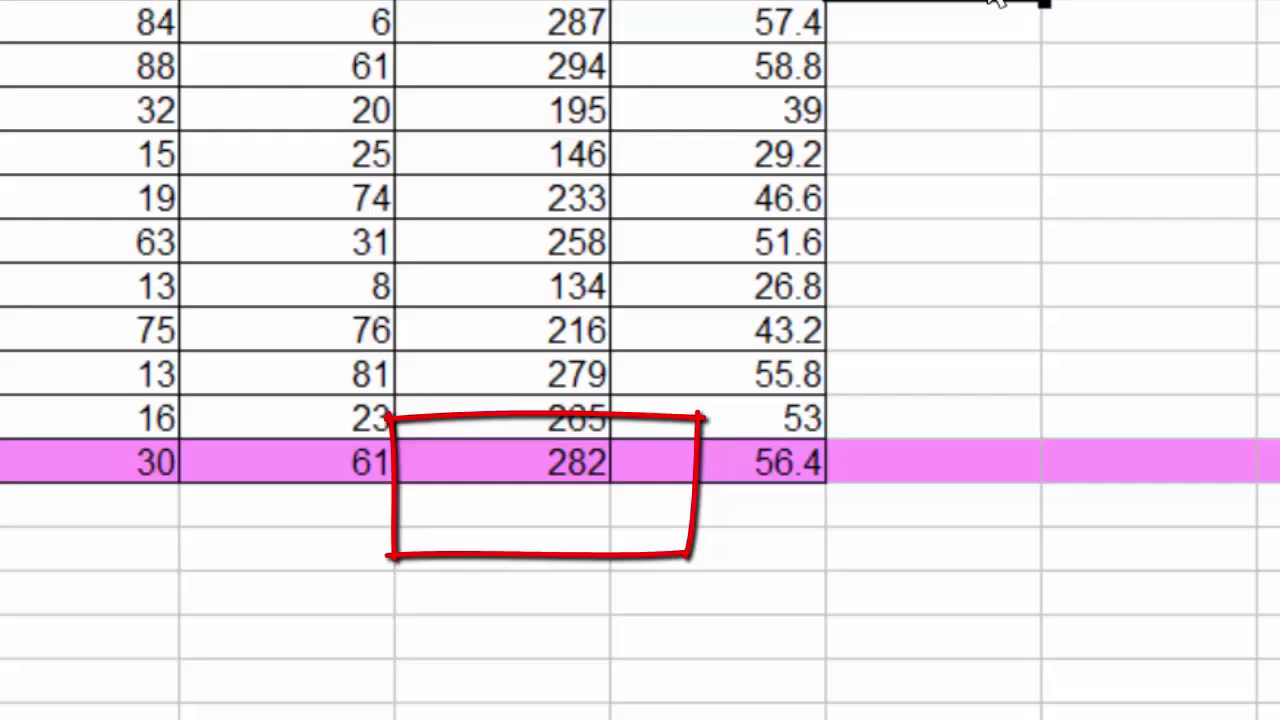
Step: Change the roll number in J12 to 19 so Total shows 265
{"action": "left_click", "coordinate": [765, 318]}
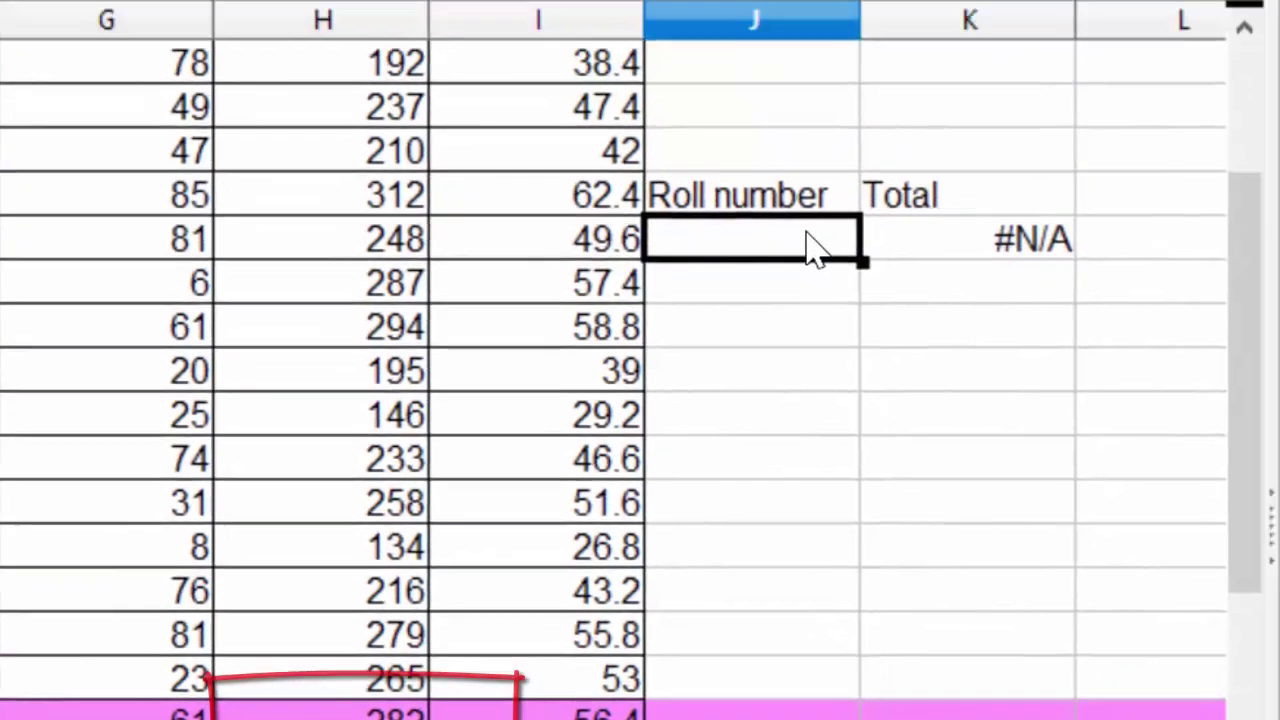
{"action": "type", "text": "19"}
{"action": "key", "text": "Return"}
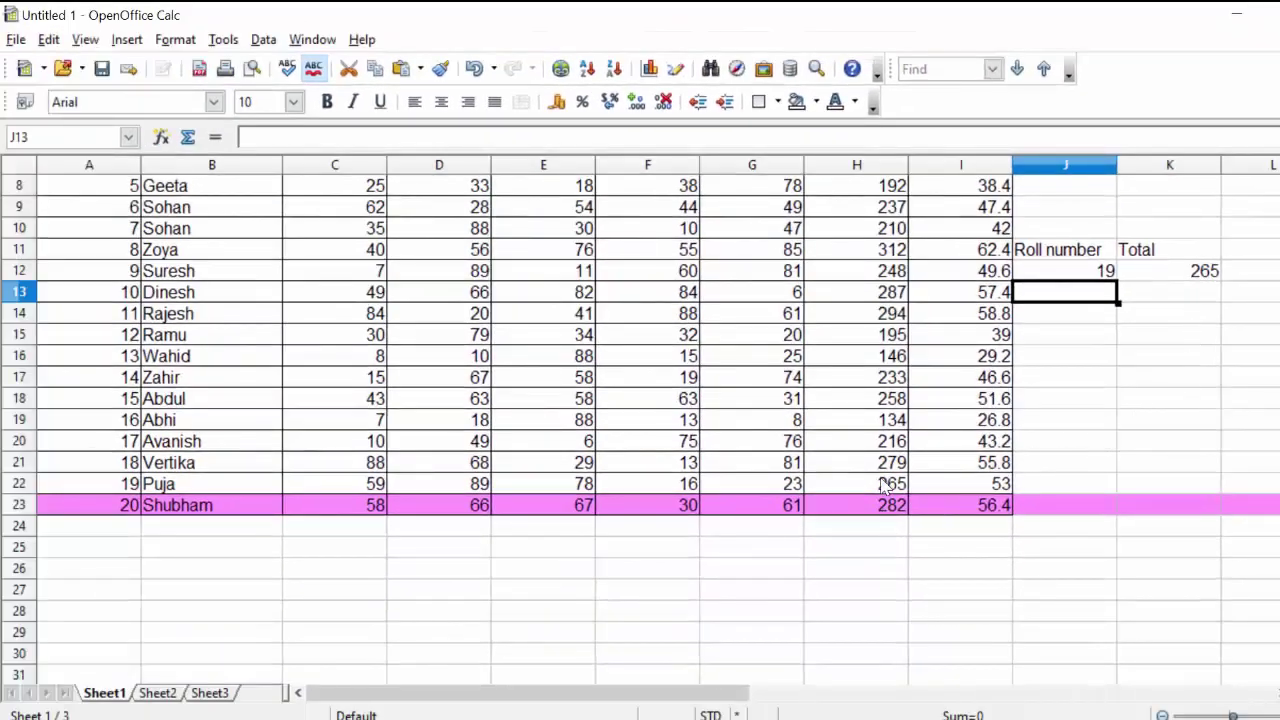
Step: Apply a Cyan background fill to cell H22 holding Puja's total of 265
{"action": "left_click", "coordinate": [884, 488]}
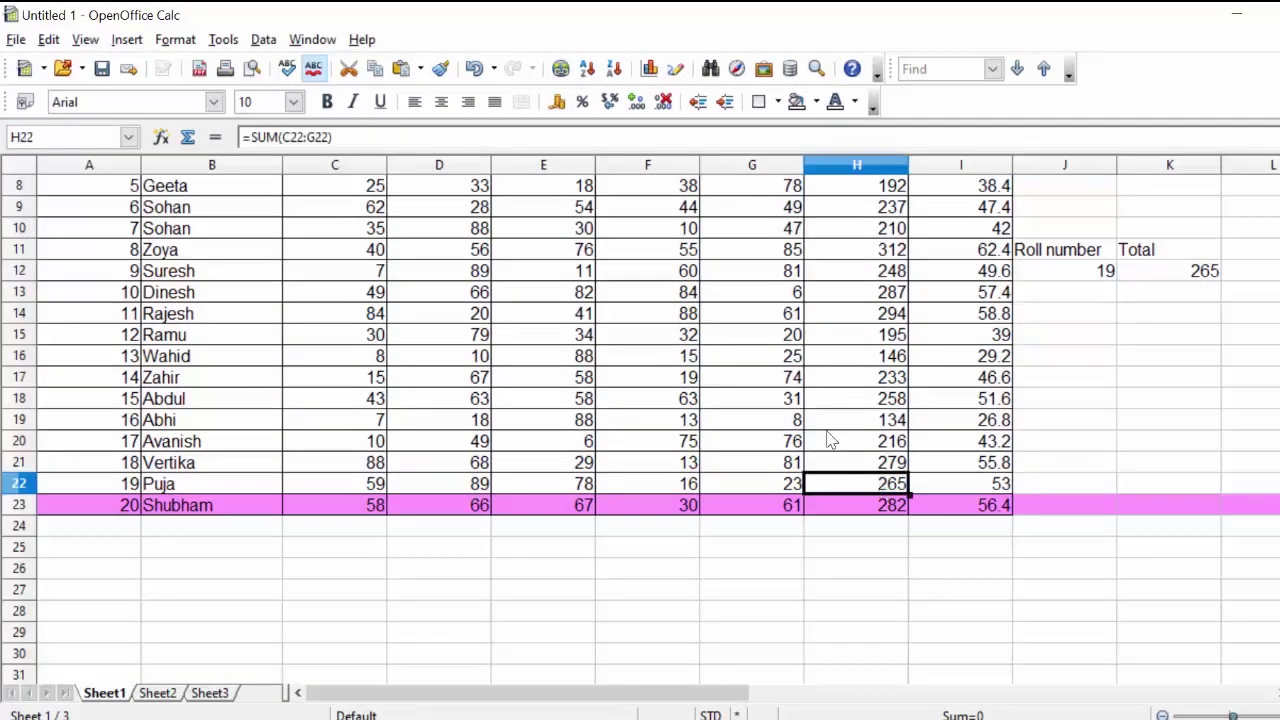
{"action": "left_click", "coordinate": [818, 104]}
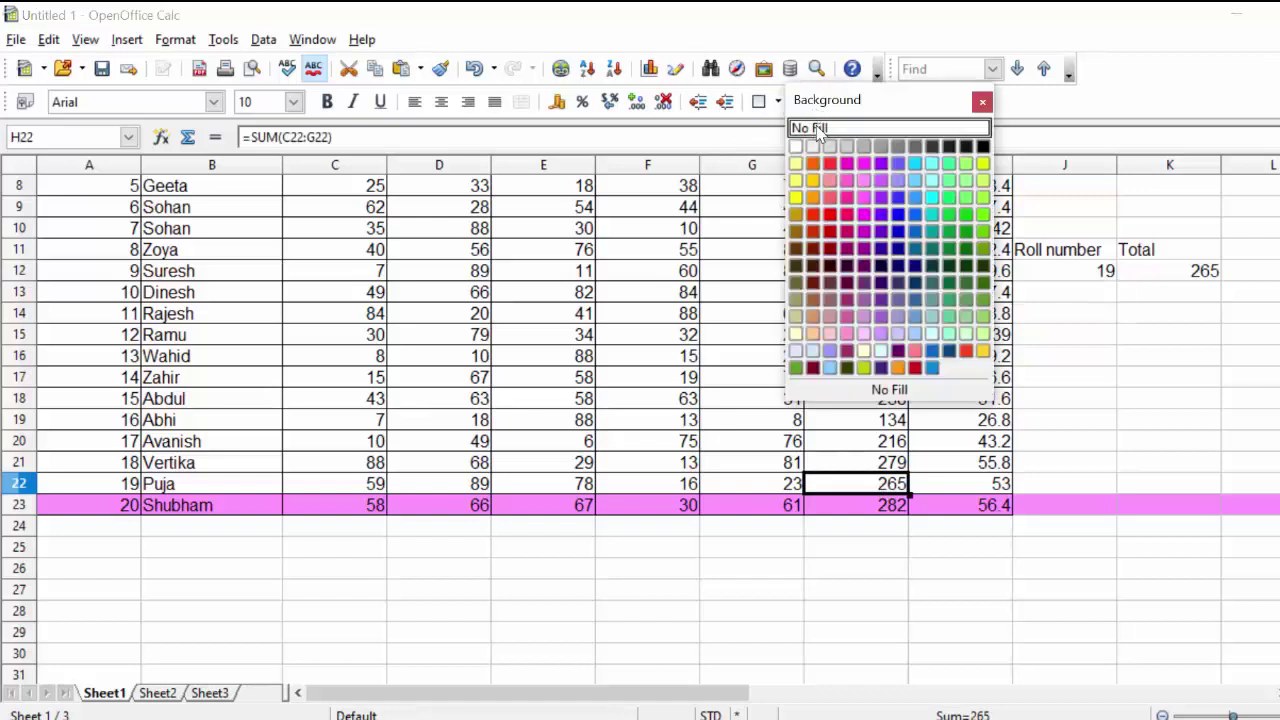
{"action": "left_click", "coordinate": [932, 163]}
{"action": "left_click", "coordinate": [1118, 383]}
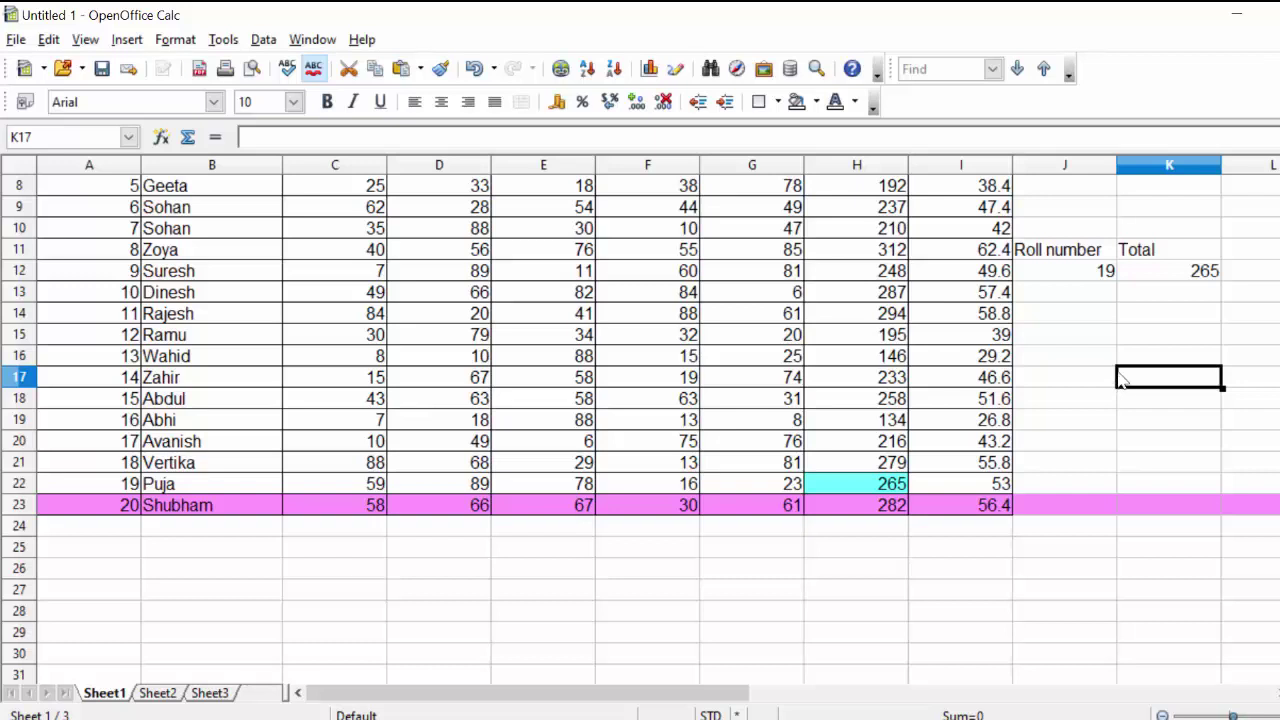
Step: Clear K12 and start a fresh formula =vlookup(J12; using the roll number cell
{"action": "left_click", "coordinate": [1193, 286]}
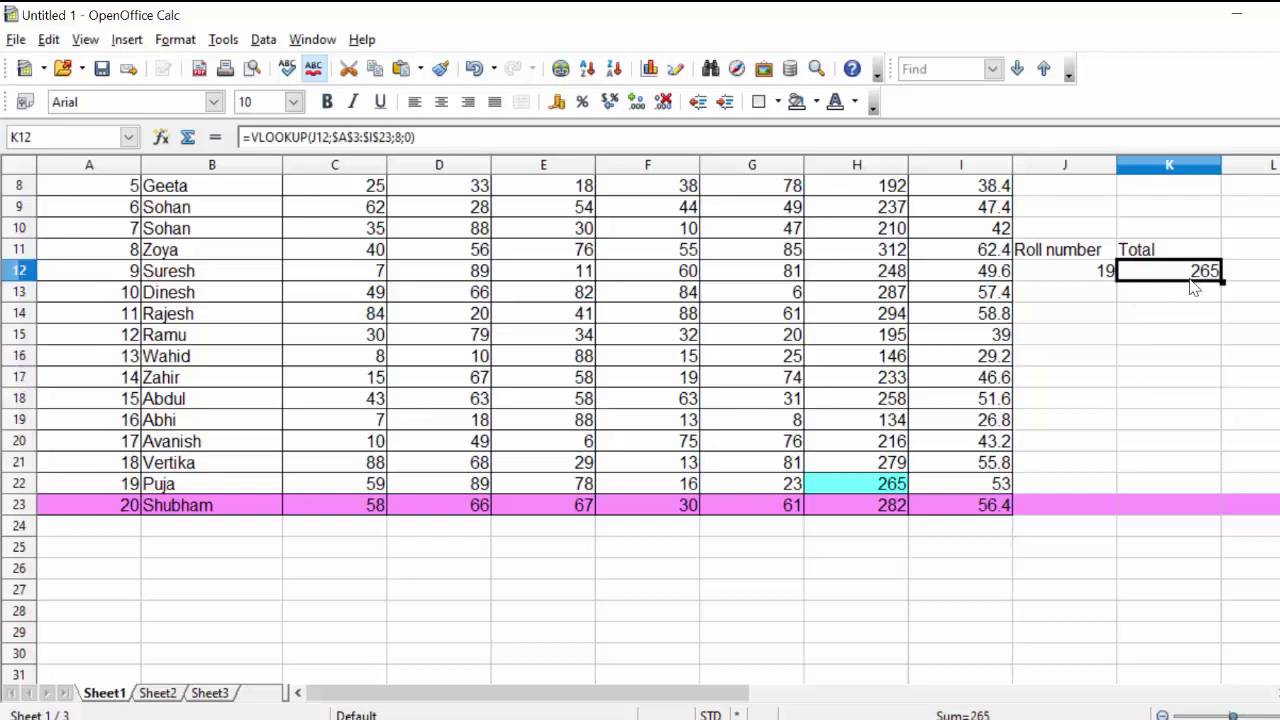
{"action": "key", "text": "Delete"}
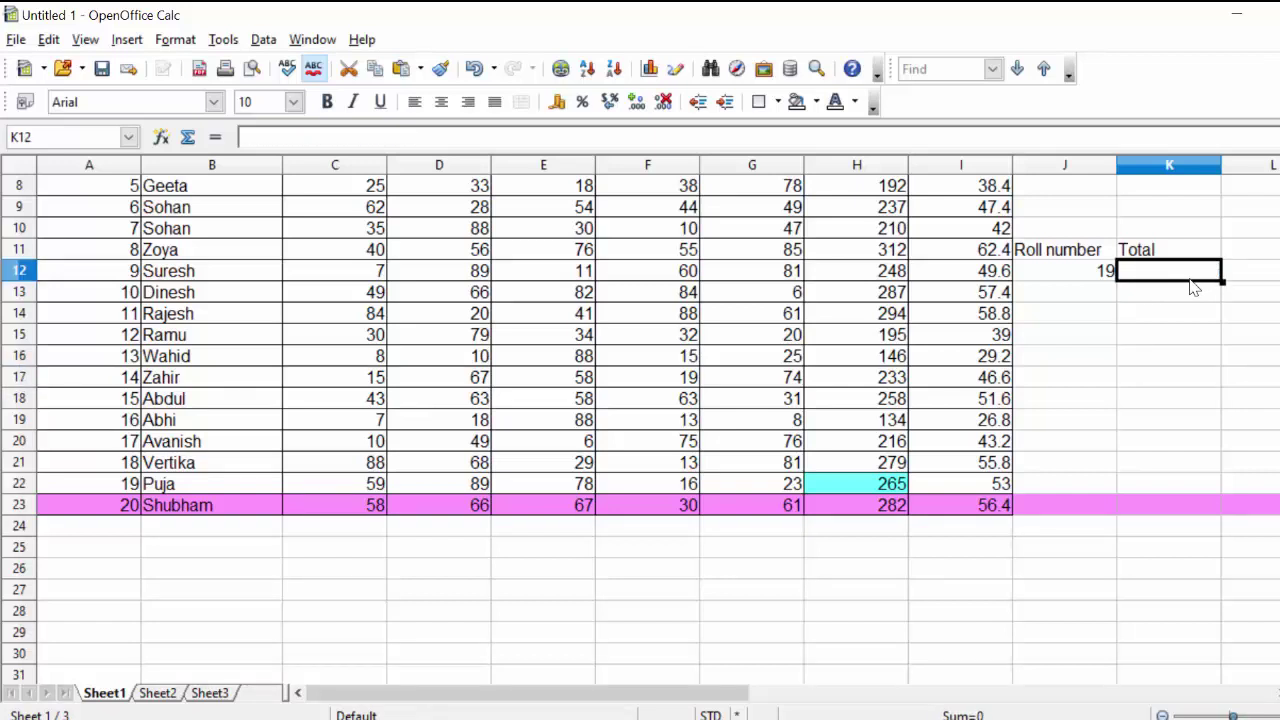
{"action": "type", "text": "=v"}
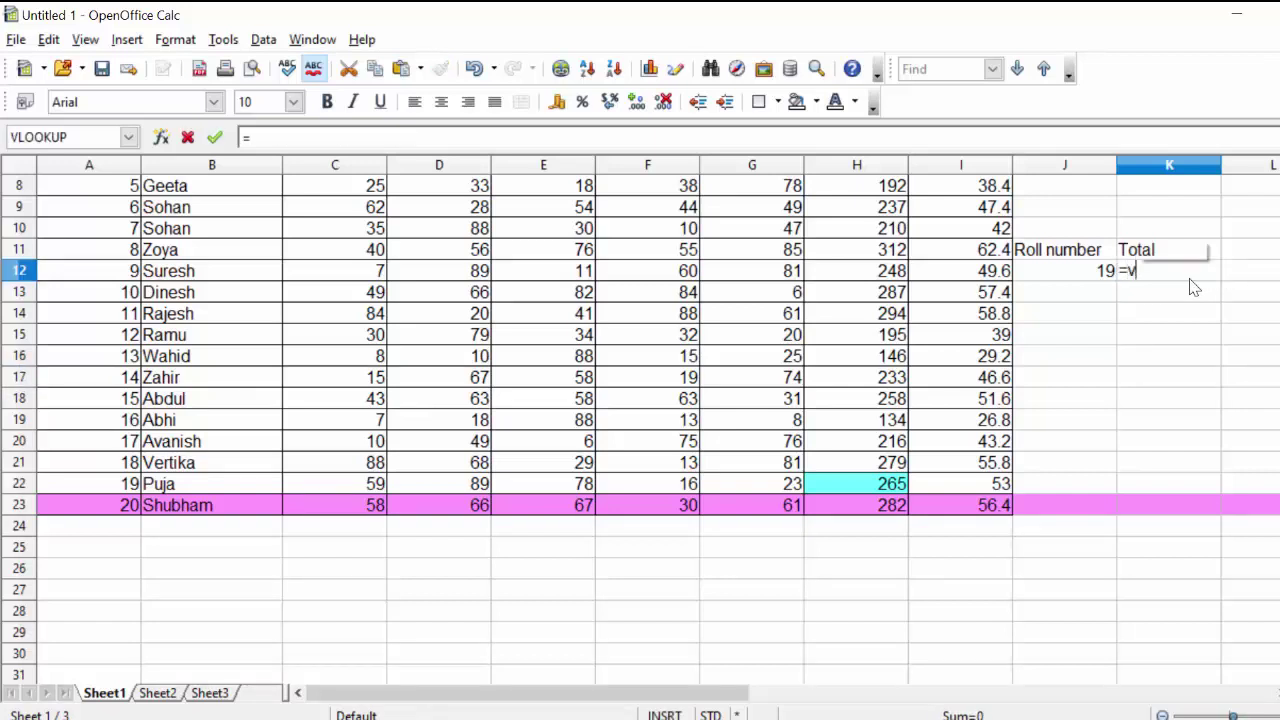
{"action": "type", "text": "look"}
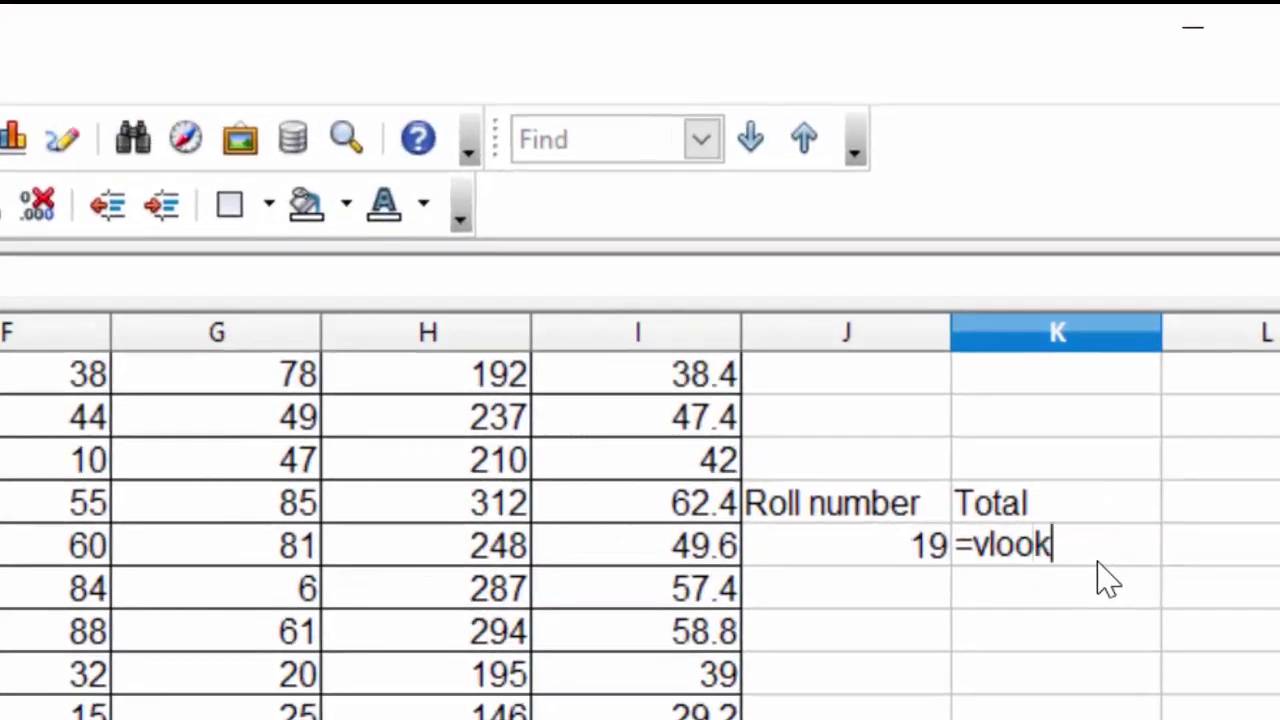
{"action": "type", "text": "up("}
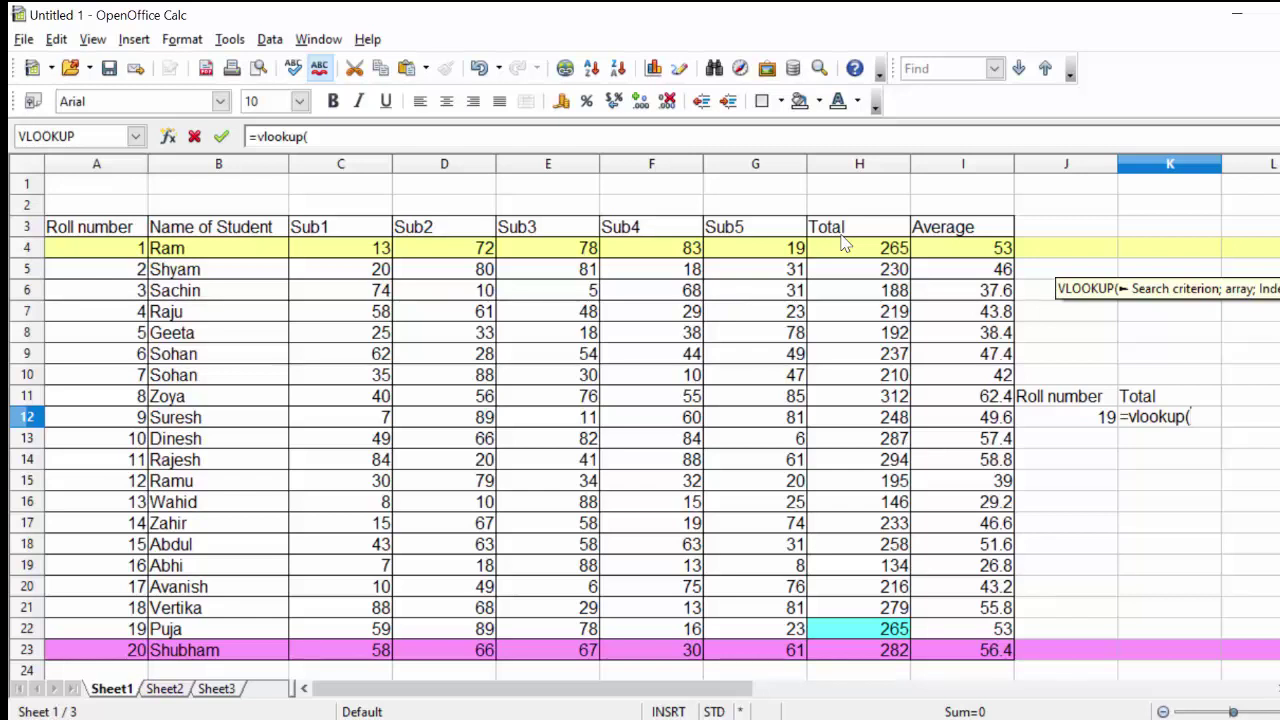
{"action": "left_click", "coordinate": [1068, 424]}
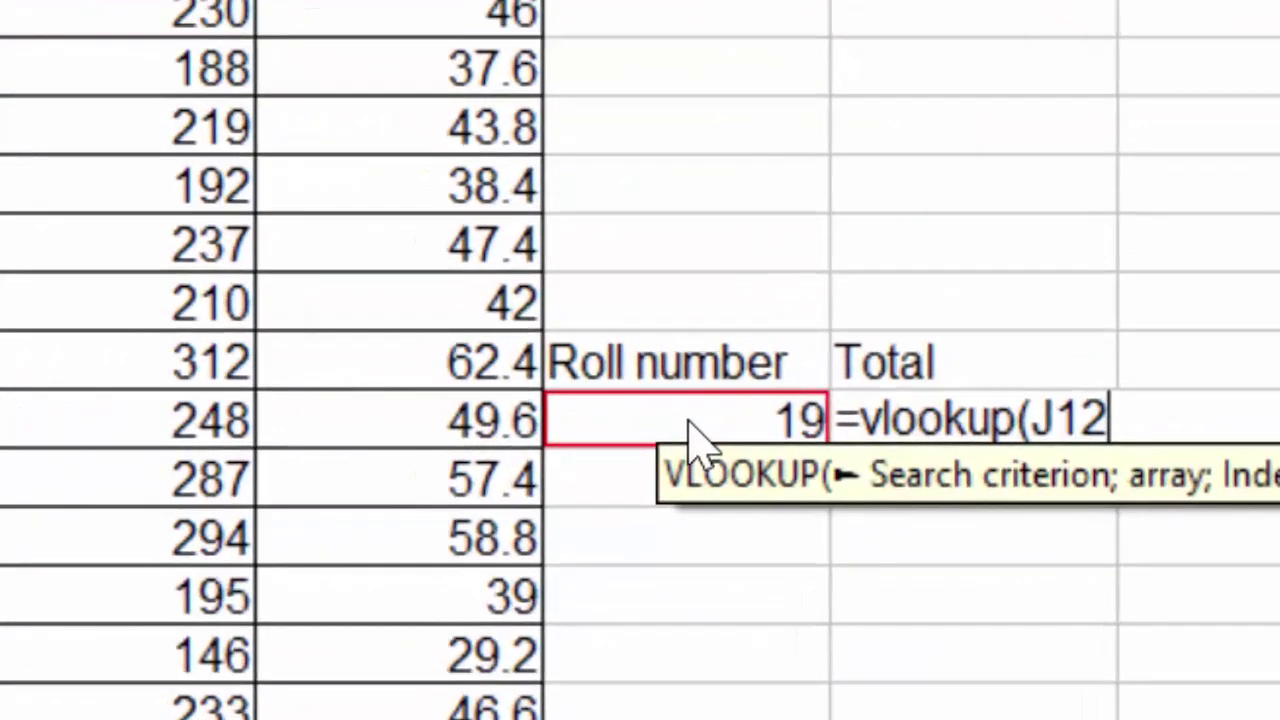
{"action": "type", "text": ";"}
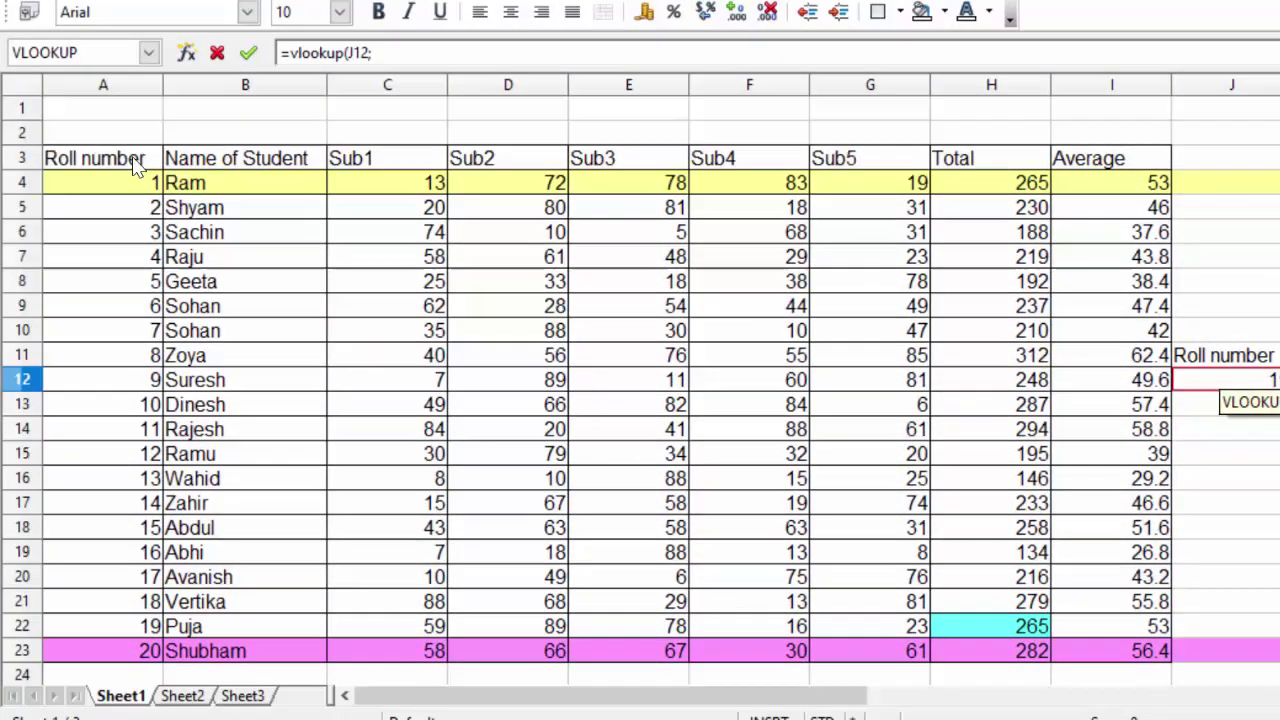
Step: Select A3:I23 as the VLOOKUP table range
{"action": "mouse_move", "coordinate": [133, 165]}
{"action": "left_mouse_down"}
{"action": "mouse_move", "coordinate": [640, 327]}
{"action": "mouse_move", "coordinate": [1073, 591]}
{"action": "mouse_move", "coordinate": [923, 652]}
{"action": "mouse_move", "coordinate": [872, 345]}
{"action": "left_mouse_up"}
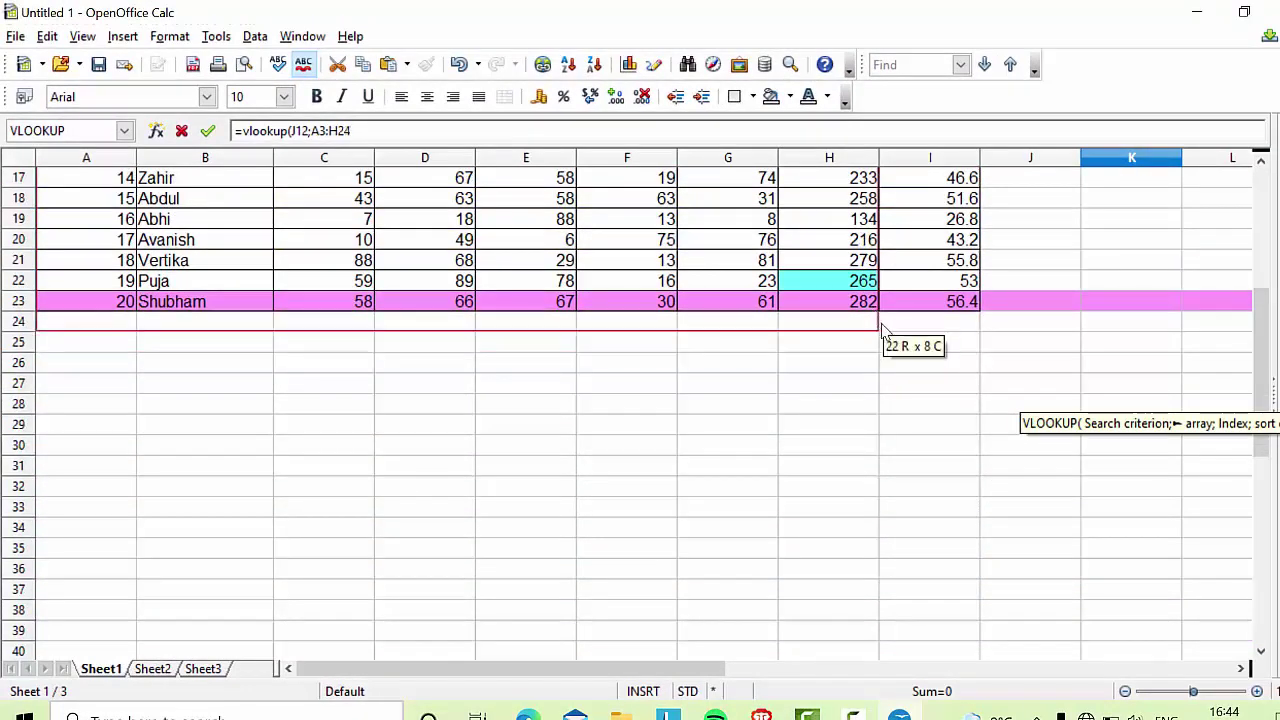
{"action": "left_click_drag", "start_coordinate": [872, 345], "coordinate": [899, 320]}
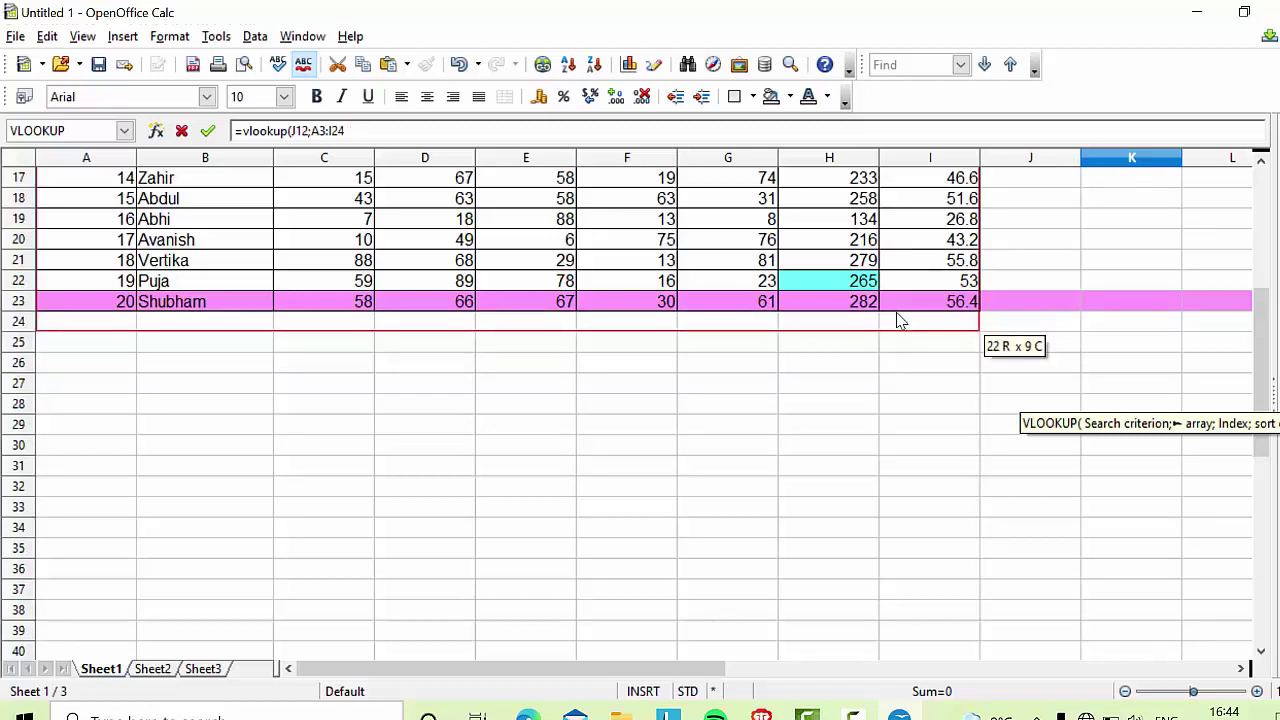
{"action": "left_click_drag", "start_coordinate": [898, 318], "coordinate": [898, 316]}
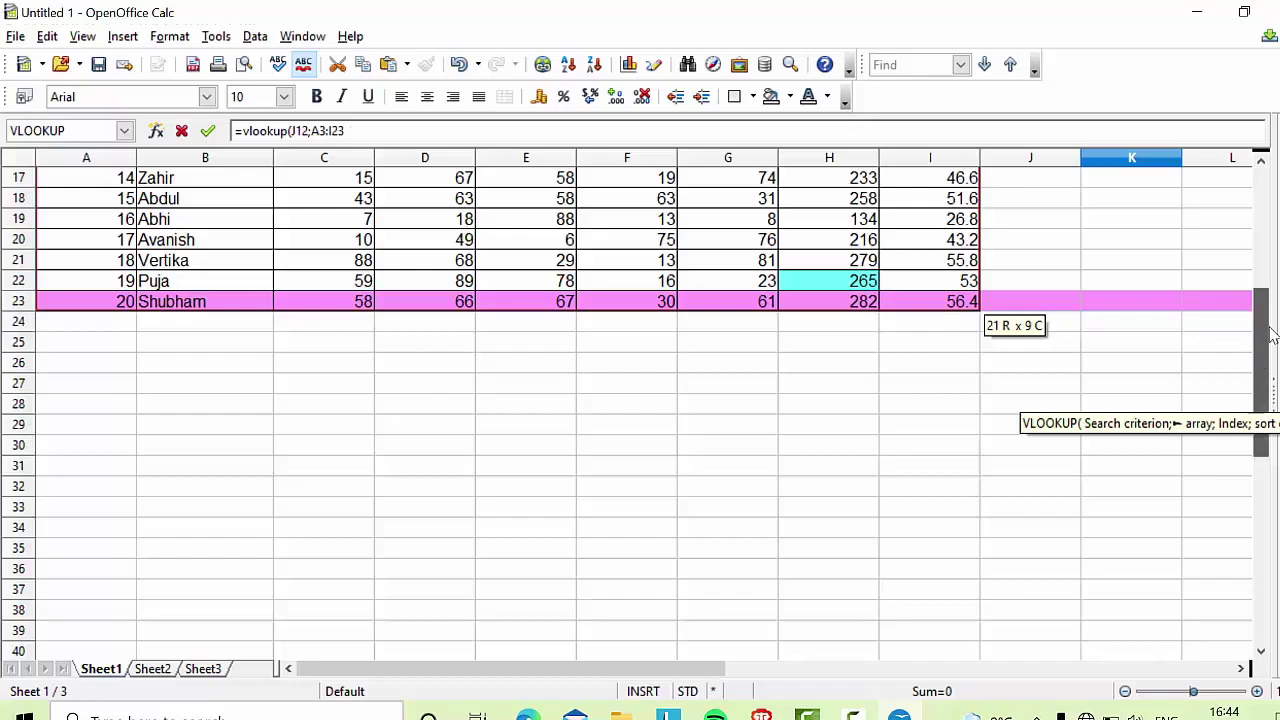
{"action": "scroll", "coordinate": [1260, 365], "scroll_direction": "up", "scroll_amount": 4}
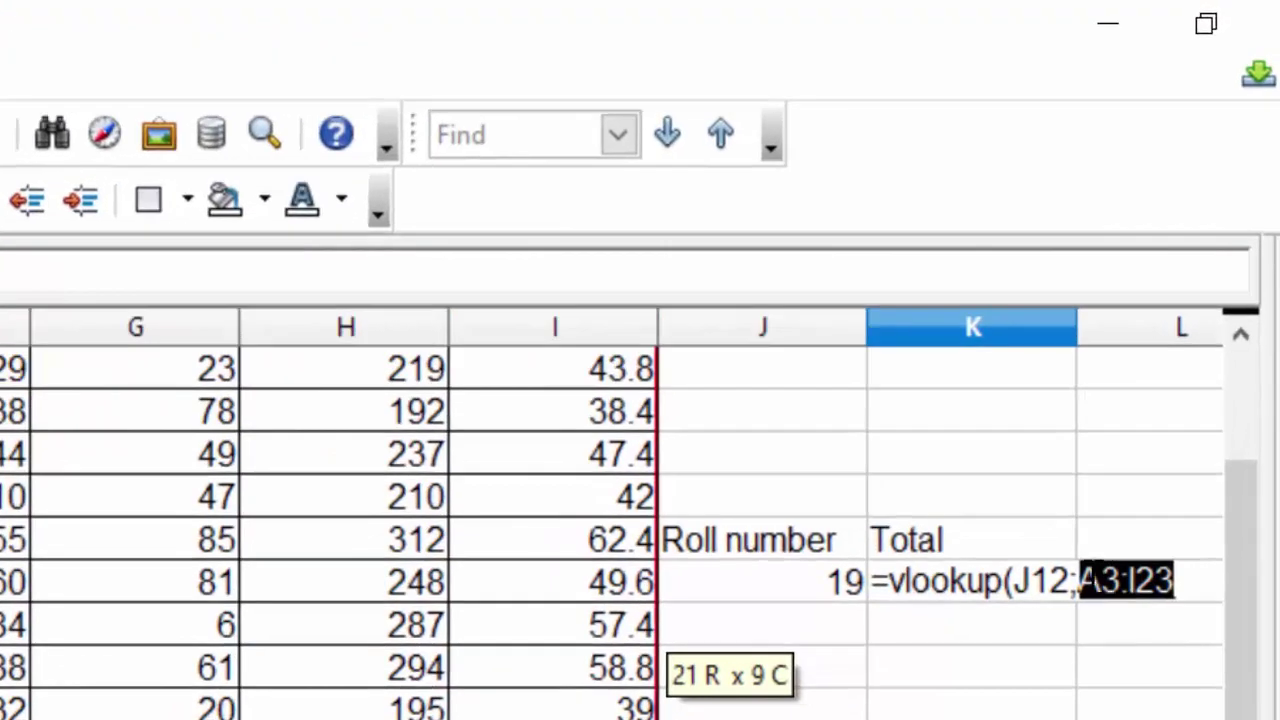
Step: Lock the range as $A$3:$I$23 and add a semicolon for the next argument
{"action": "left_click", "coordinate": [1113, 521]}
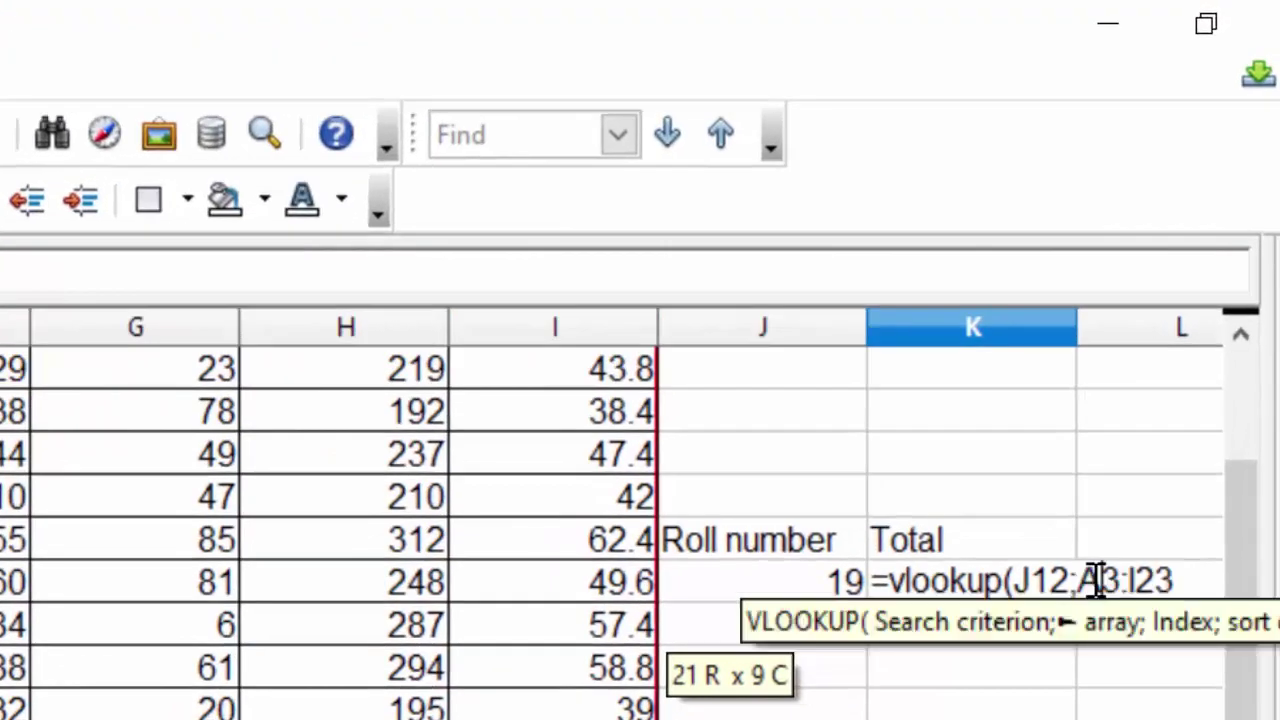
{"action": "type", "text": "$"}
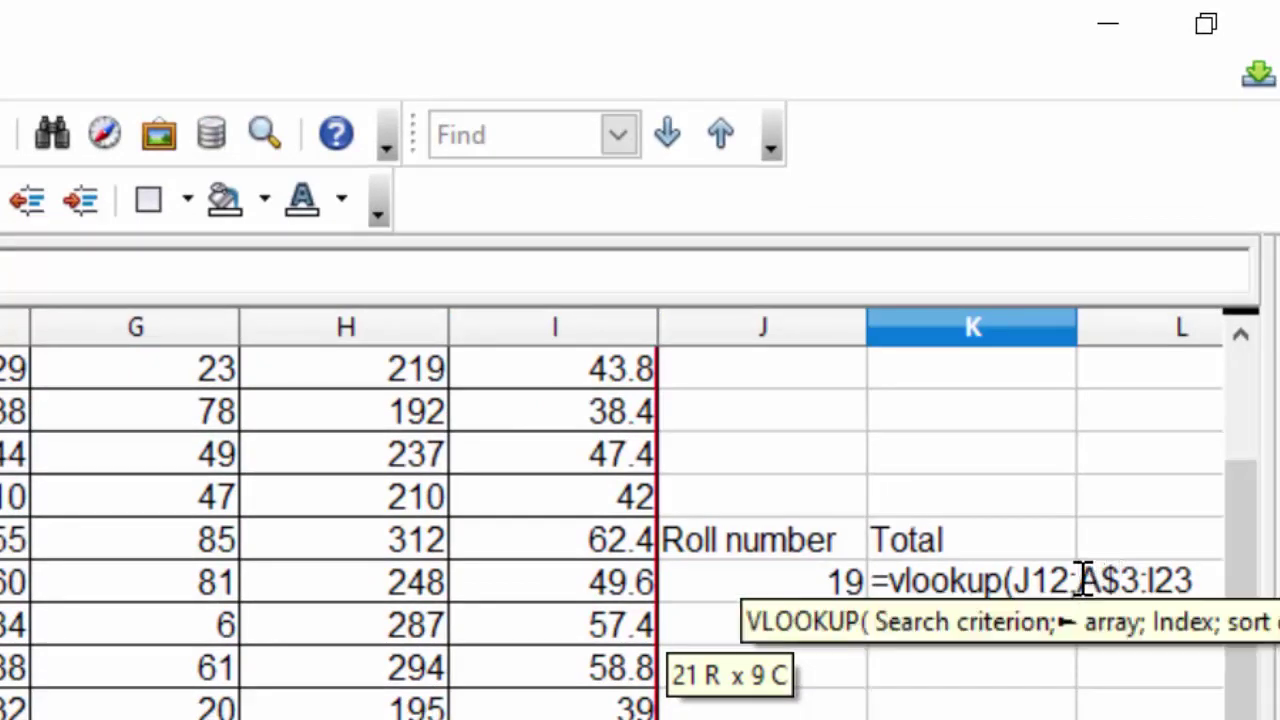
{"action": "left_click", "coordinate": [1083, 580]}
{"action": "type", "text": "$"}
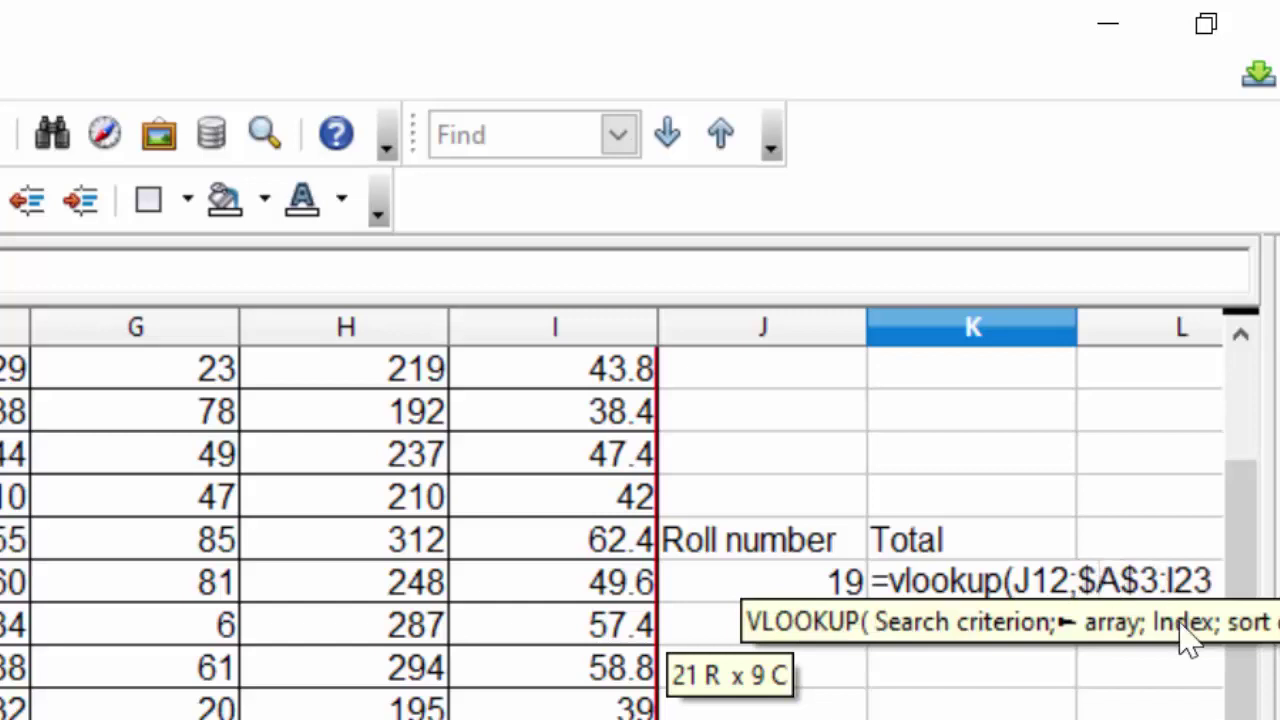
{"action": "left_click", "coordinate": [1172, 580]}
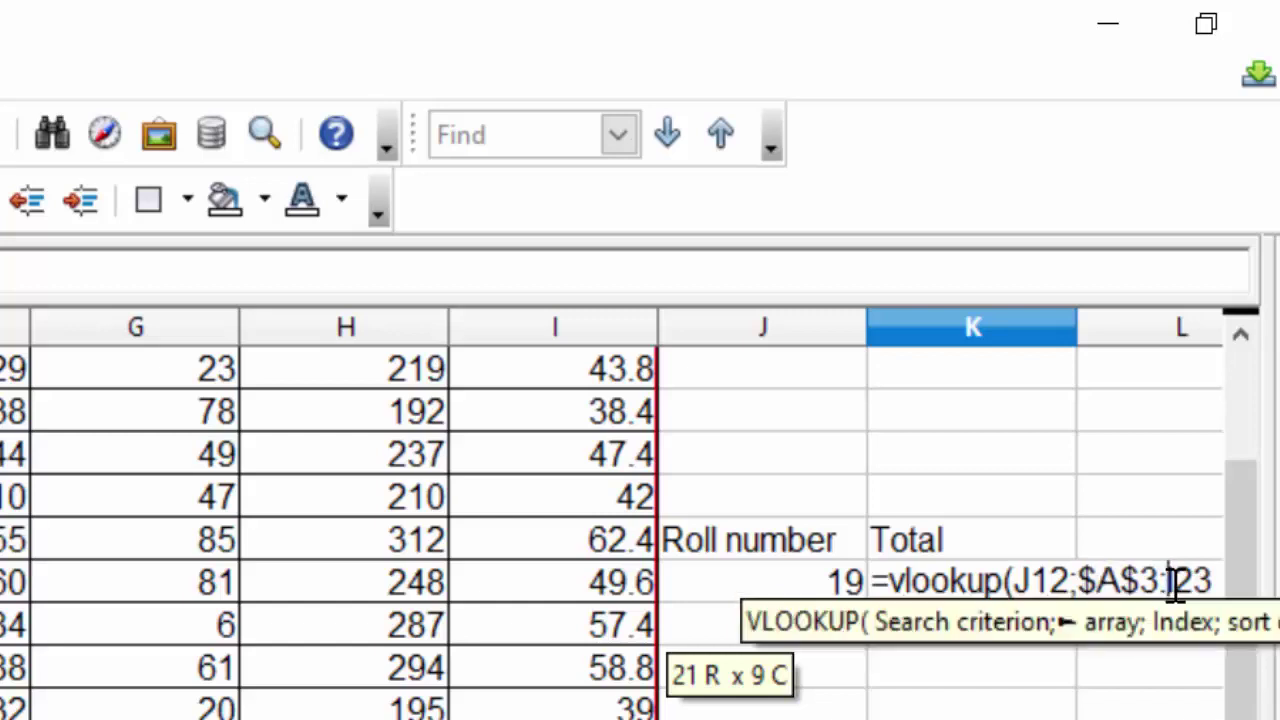
{"action": "type", "text": "$"}
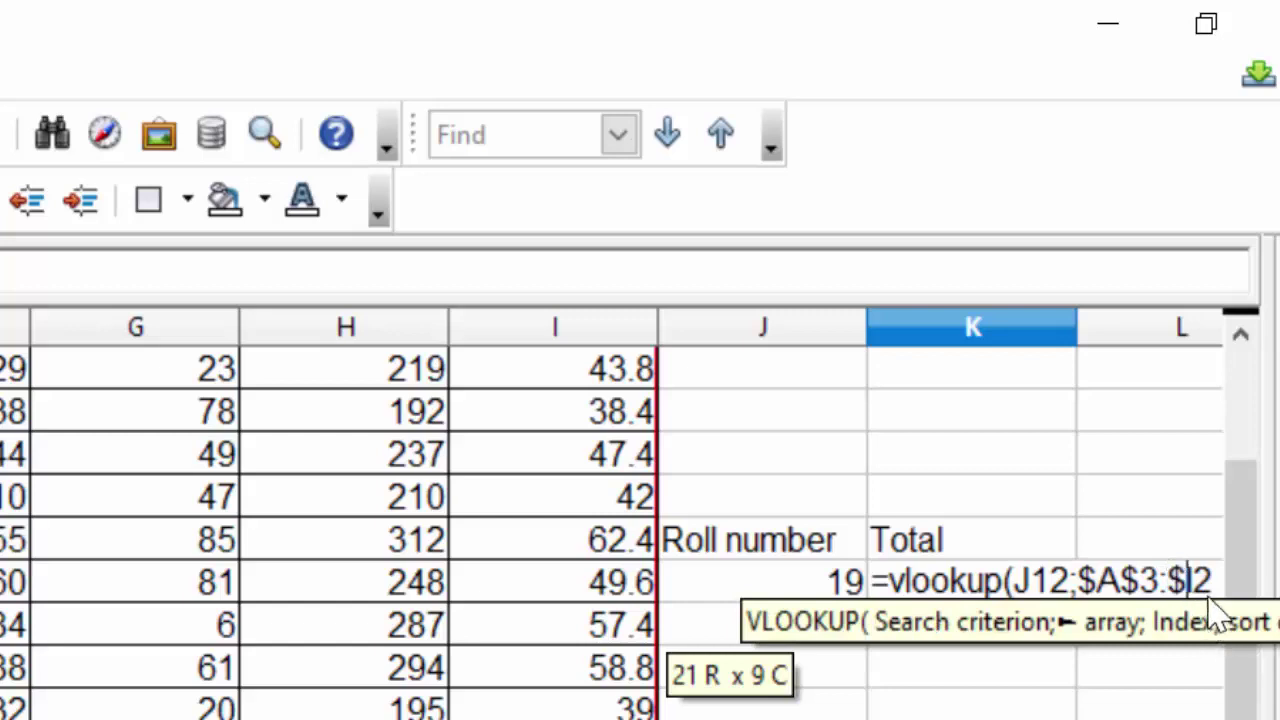
{"action": "left_click", "coordinate": [1198, 582]}
{"action": "type", "text": "$23"}
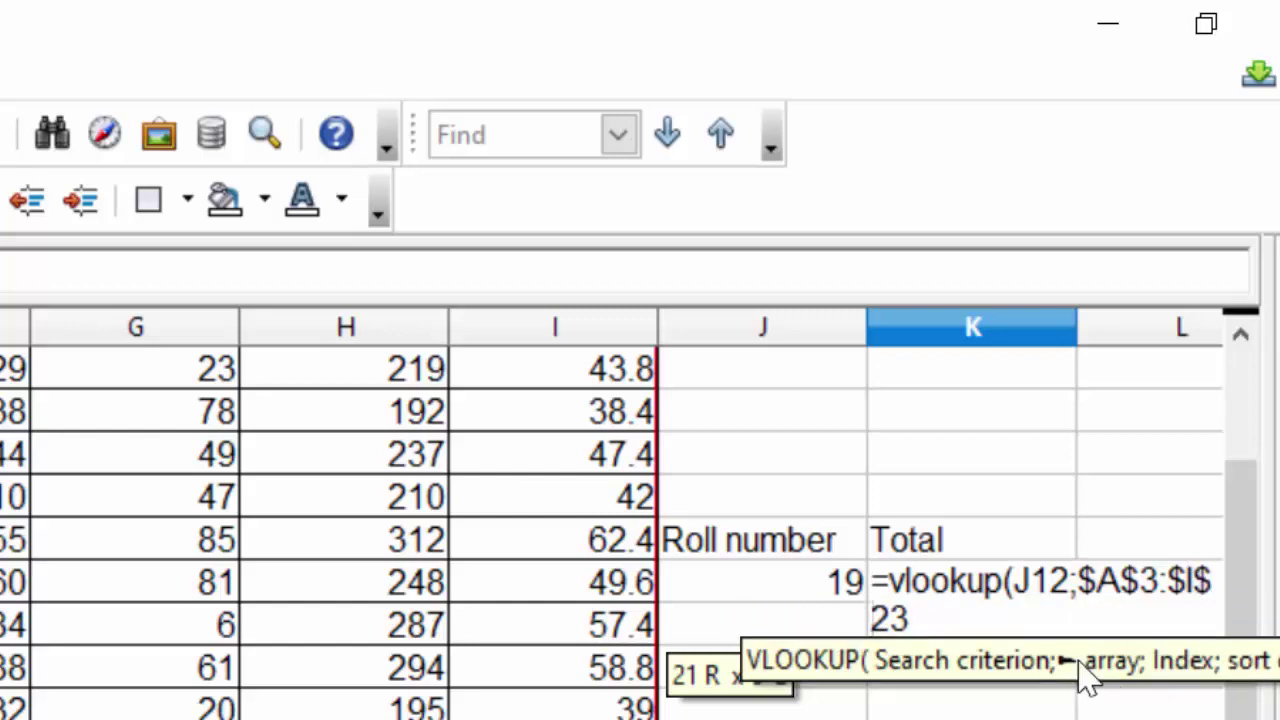
{"action": "left_click", "coordinate": [969, 617]}
{"action": "type", "text": ";"}
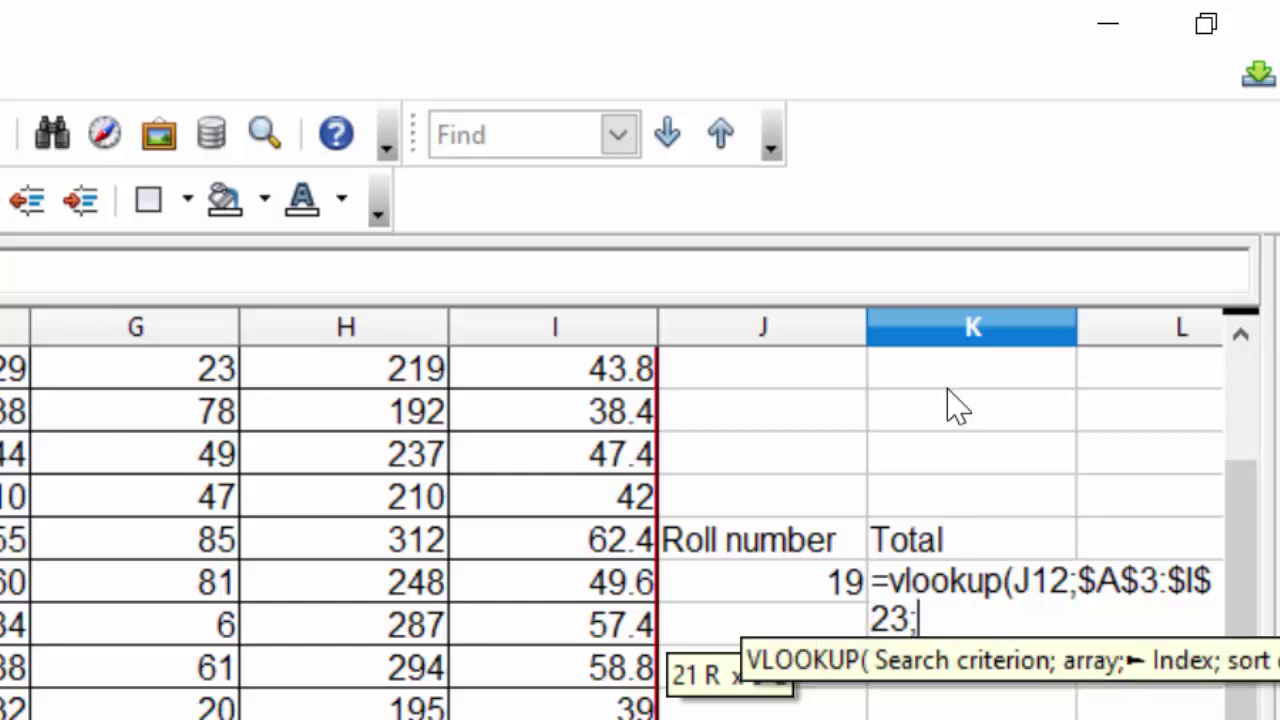
Step: Insert a MATCH( call using the K11 heading as its criterion
{"action": "type", "text": "ma"}
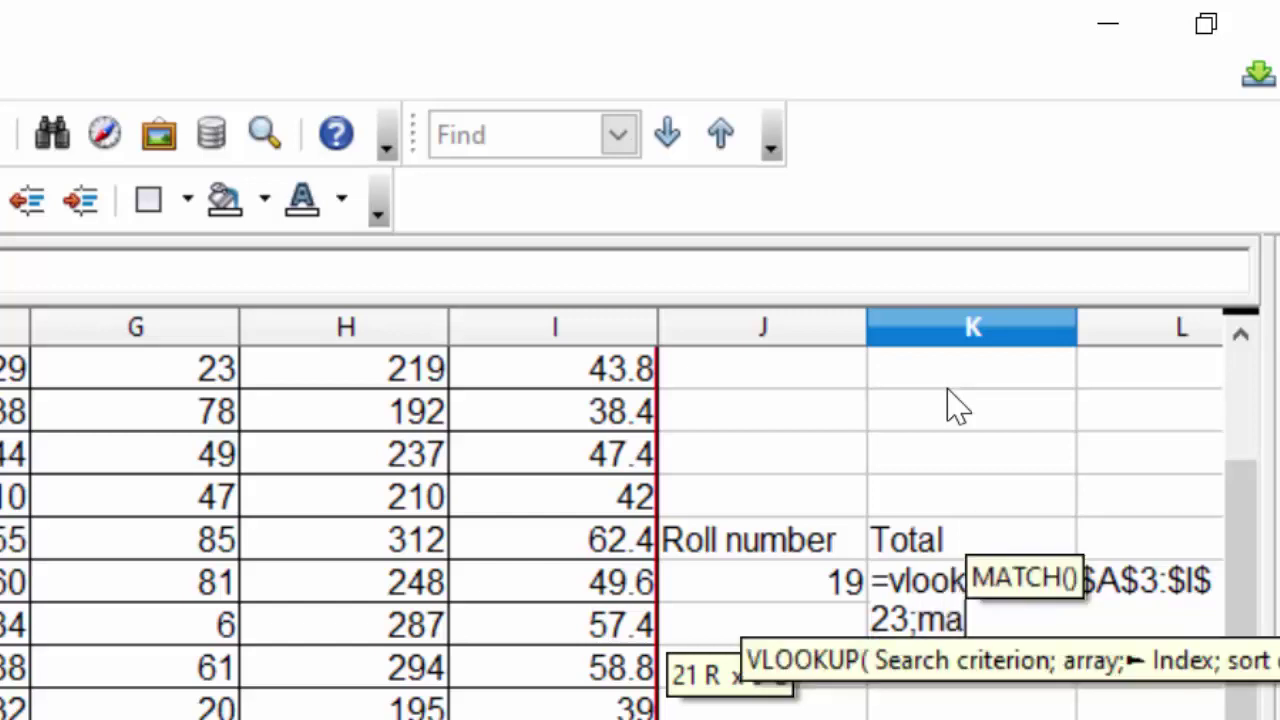
{"action": "type", "text": "tch"}
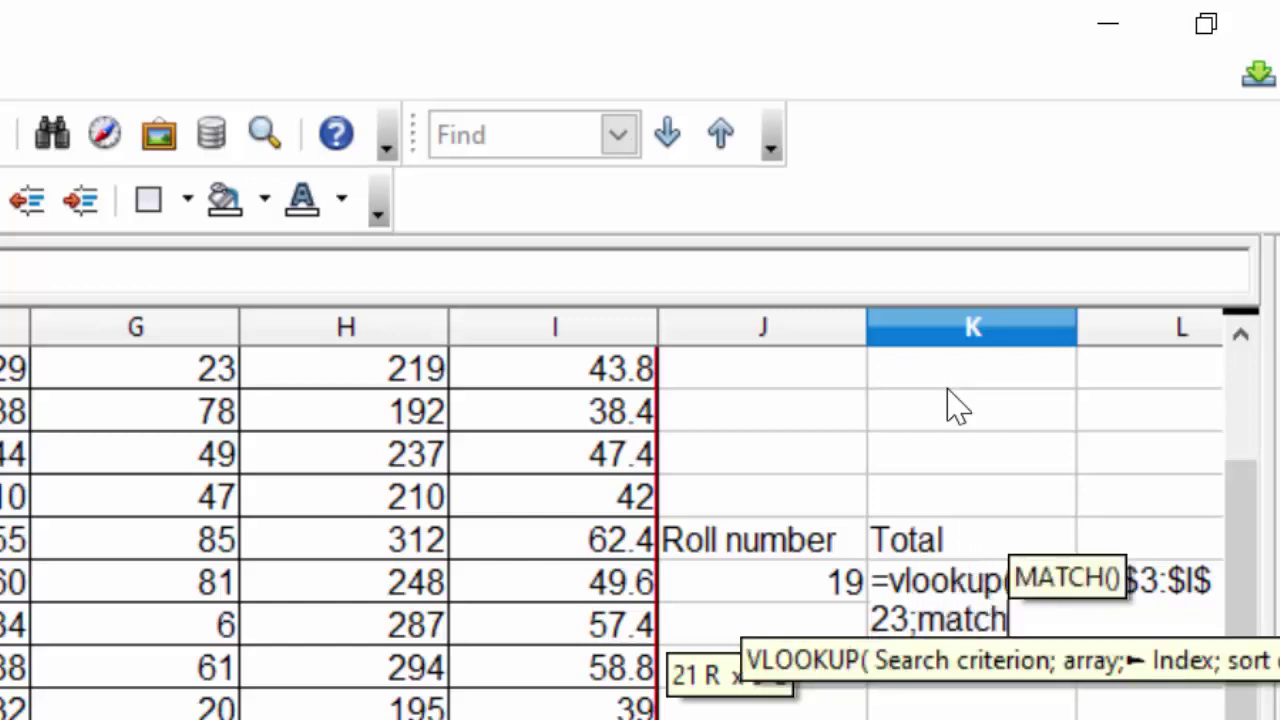
{"action": "type", "text": "("}
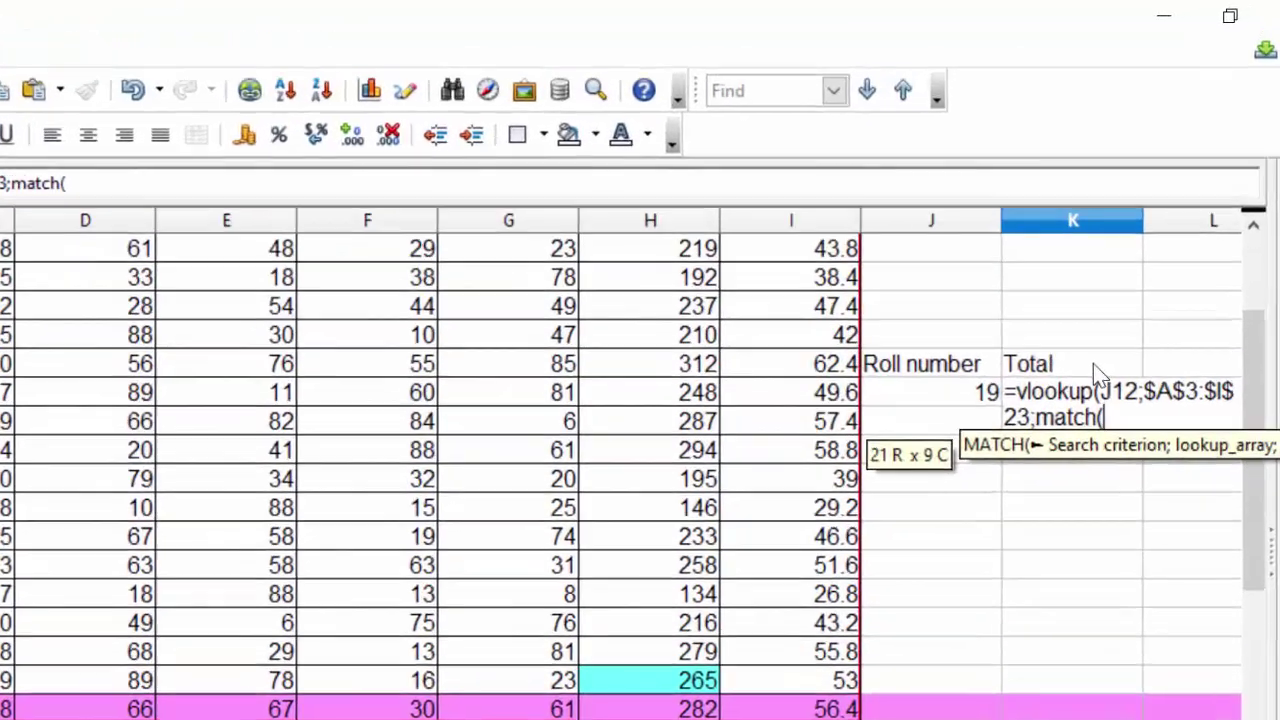
{"action": "left_click", "coordinate": [1148, 266]}
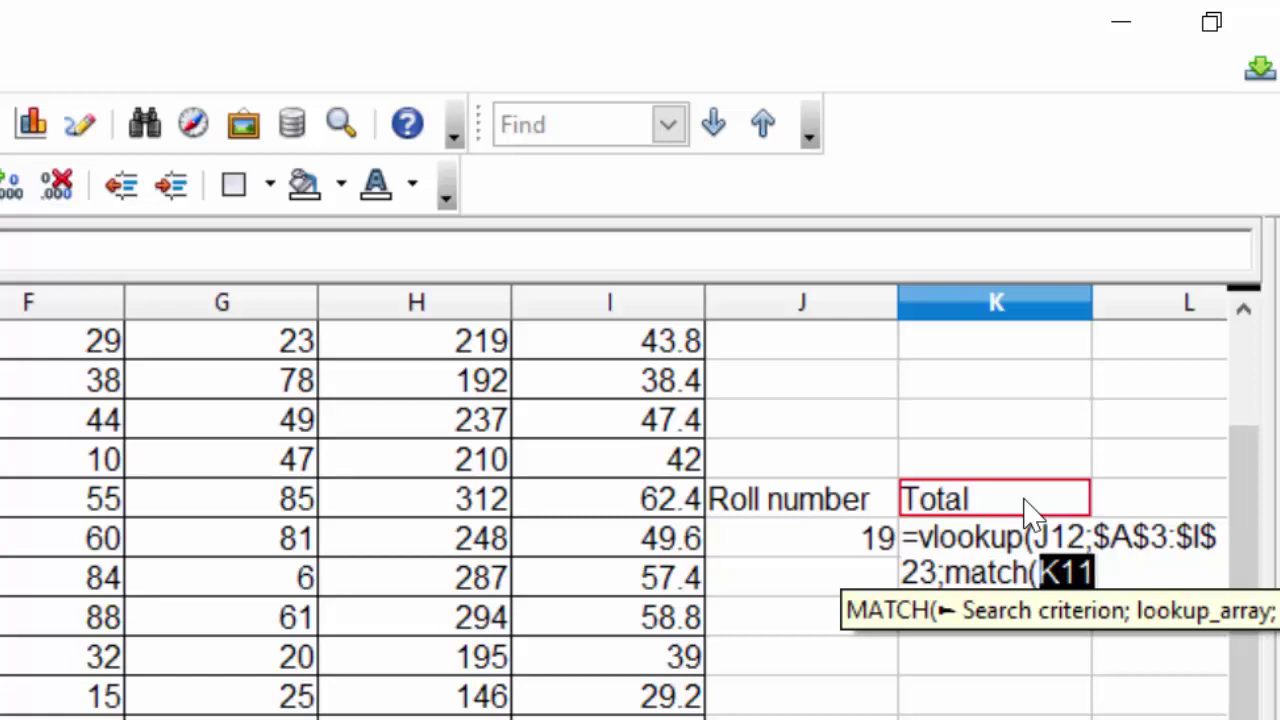
{"action": "type", "text": ","}
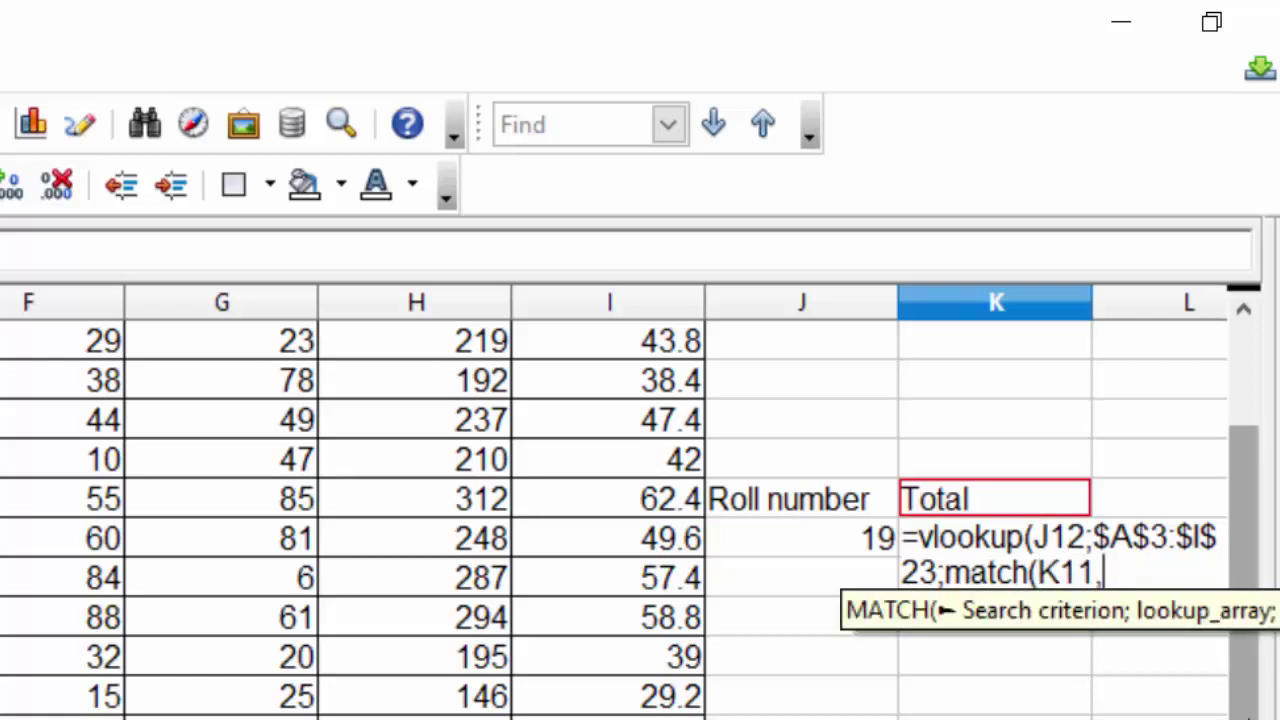
Step: Give MATCH the header row range, made absolute as $A$3:$I$3
{"action": "left_click_drag", "start_coordinate": [1244, 670], "coordinate": [1274, 570]}
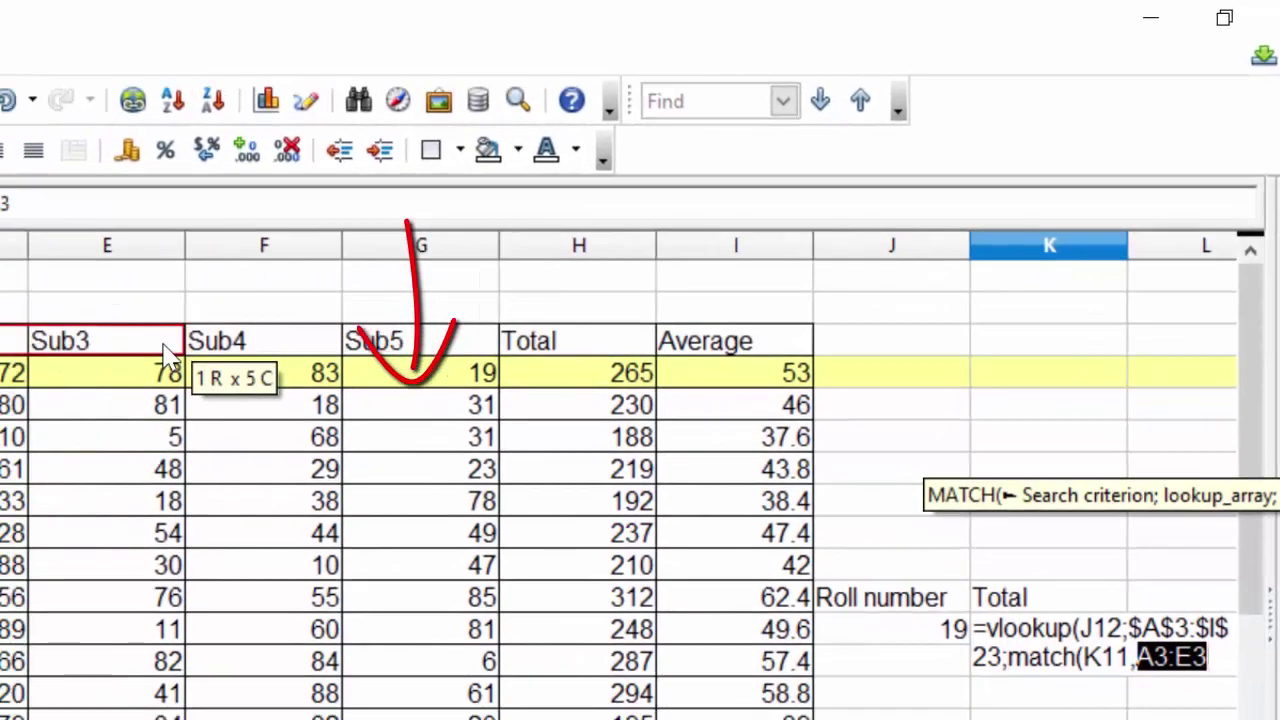
{"action": "left_click_drag", "start_coordinate": [155, 345], "coordinate": [810, 345]}
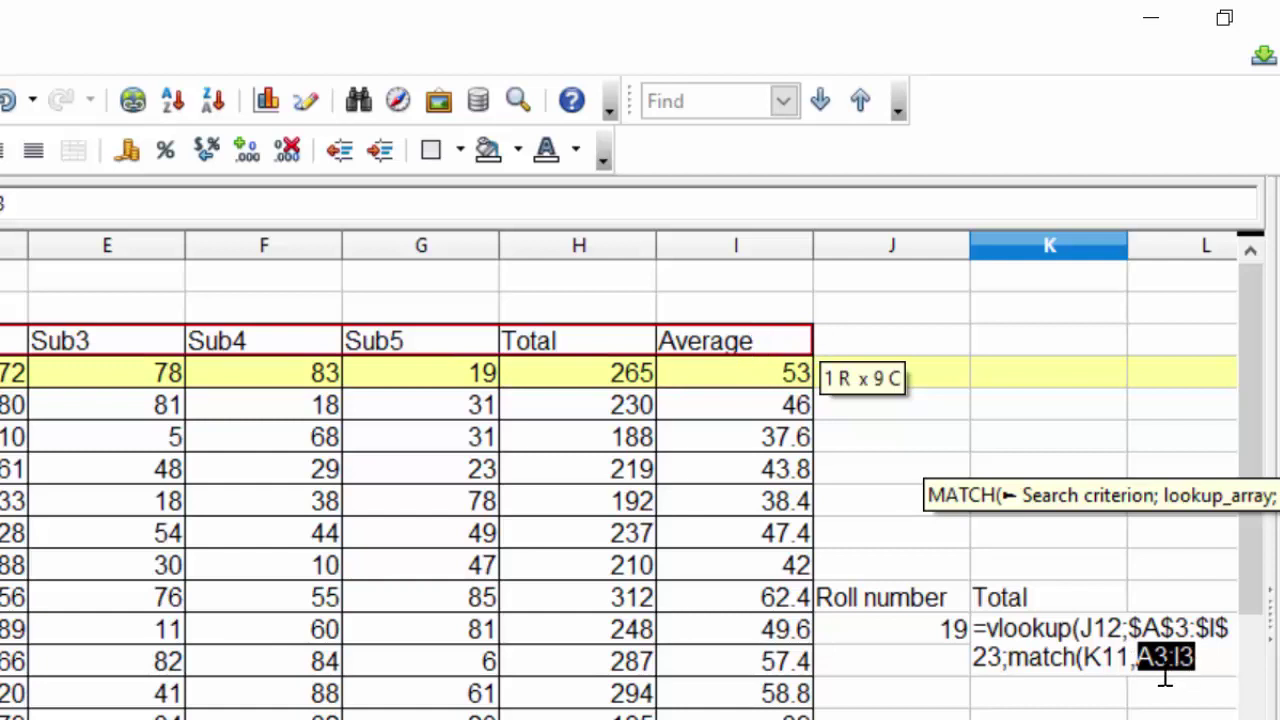
{"action": "key", "text": "End"}
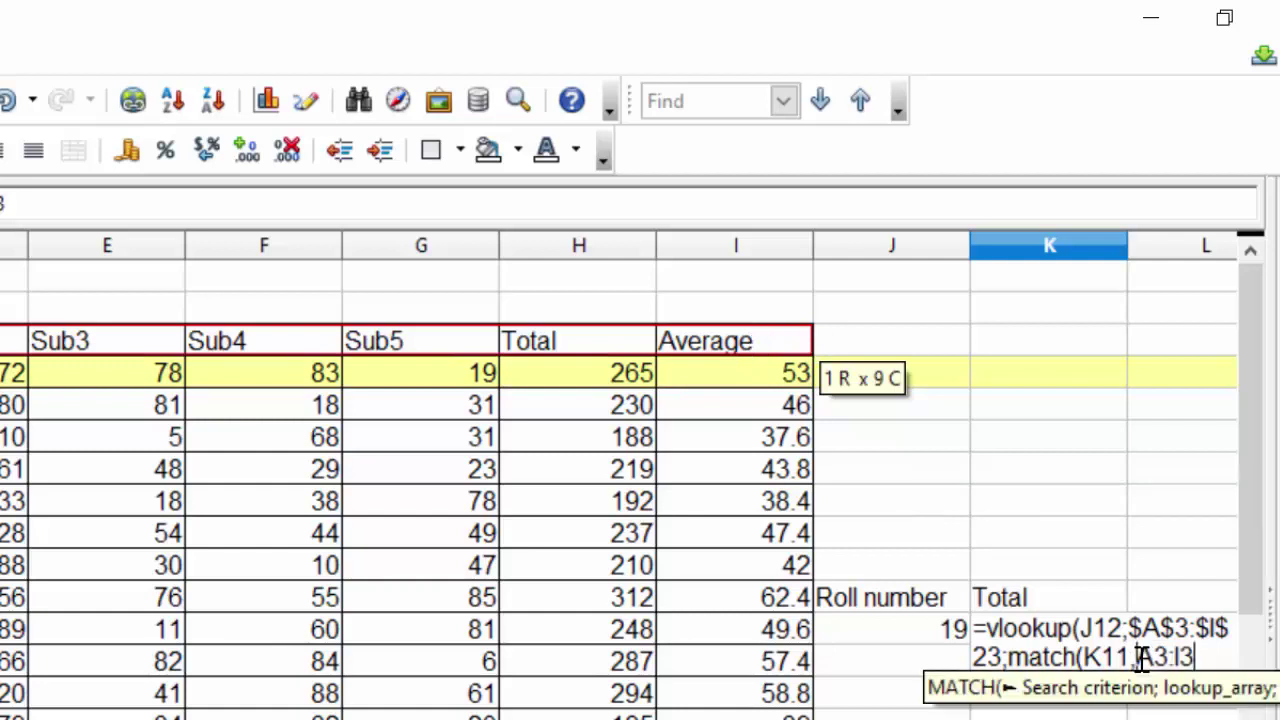
{"action": "left_click", "coordinate": [1141, 658]}
{"action": "type", "text": "$"}
{"action": "key", "text": "Right"}
{"action": "type", "text": "$A"}
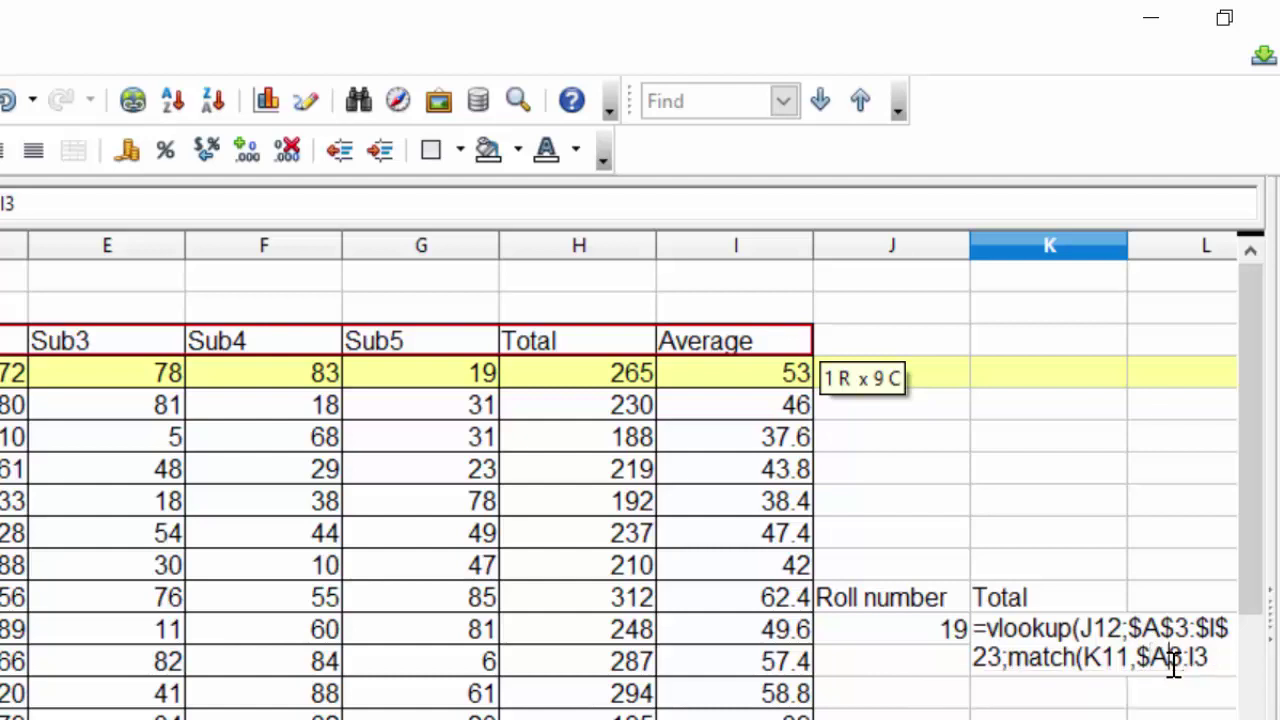
{"action": "type", "text": "$"}
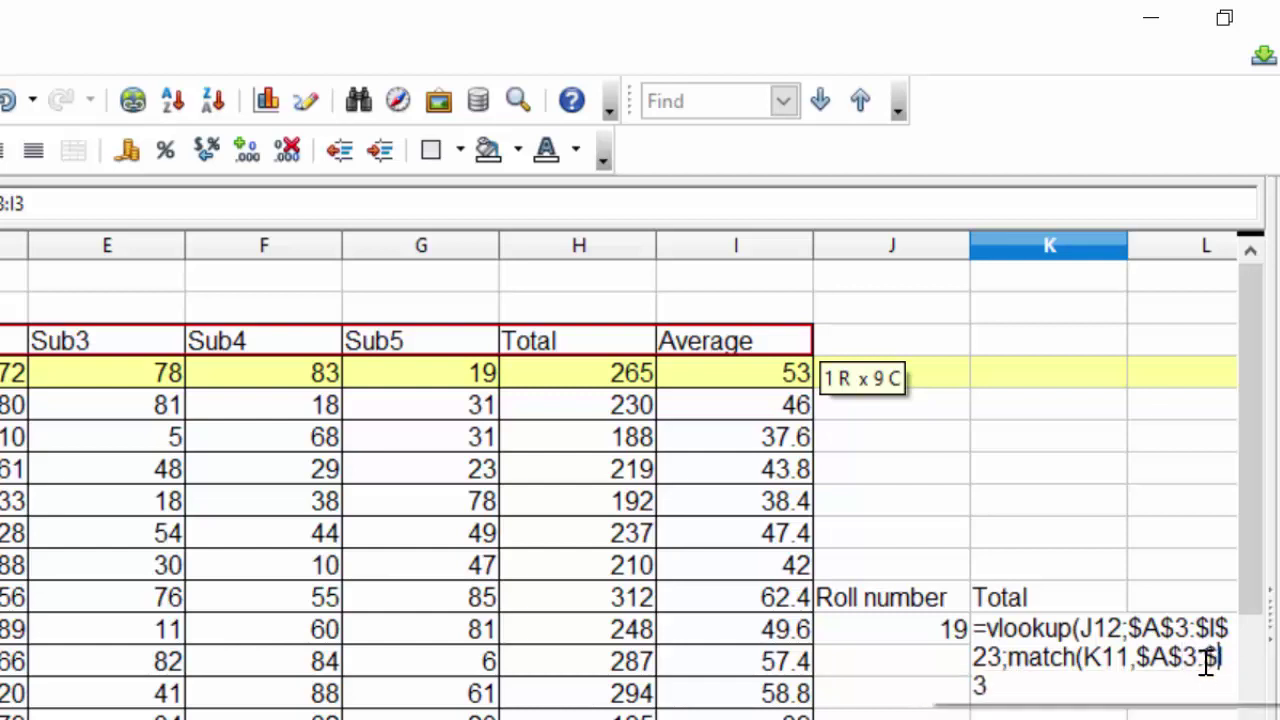
{"action": "type", "text": "$"}
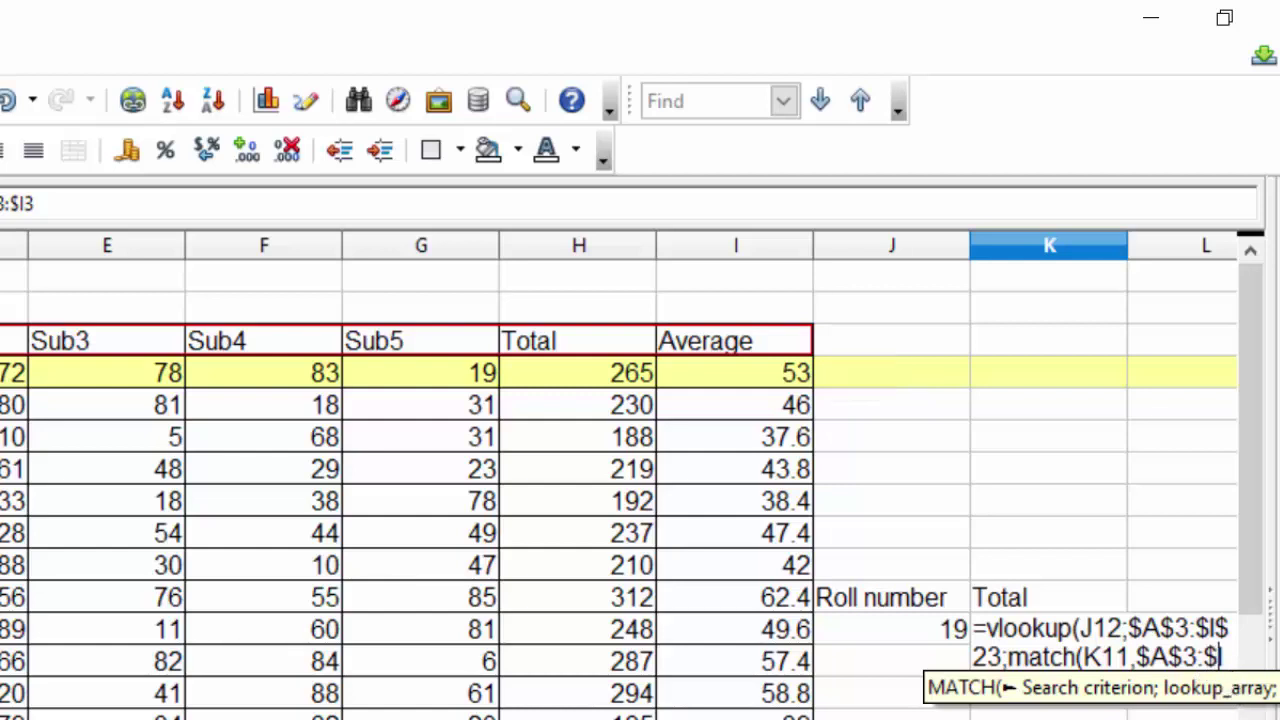
{"action": "key", "text": "Down"}
{"action": "key", "text": "Down"}
{"action": "key", "text": "Down"}
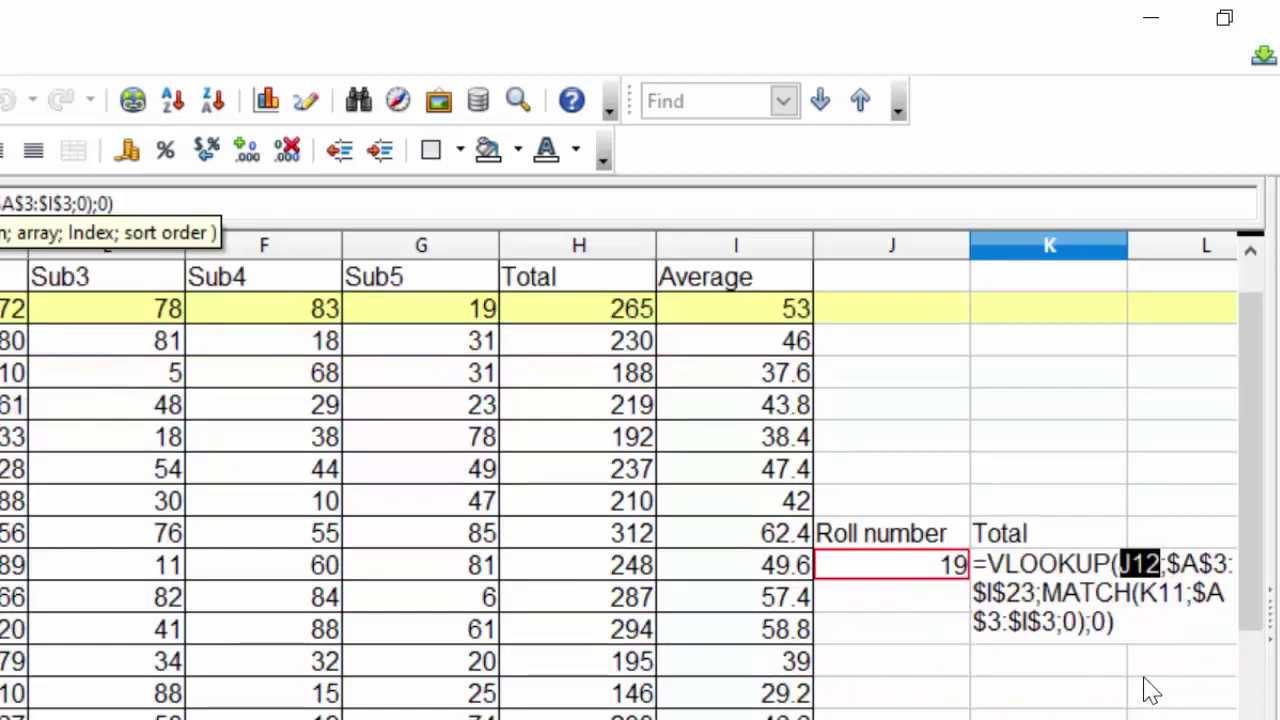
Step: Commit K12's VLOOKUP–MATCH formula, which returns 265 for roll 19, then select Puja's row
{"action": "key", "text": "Return"}
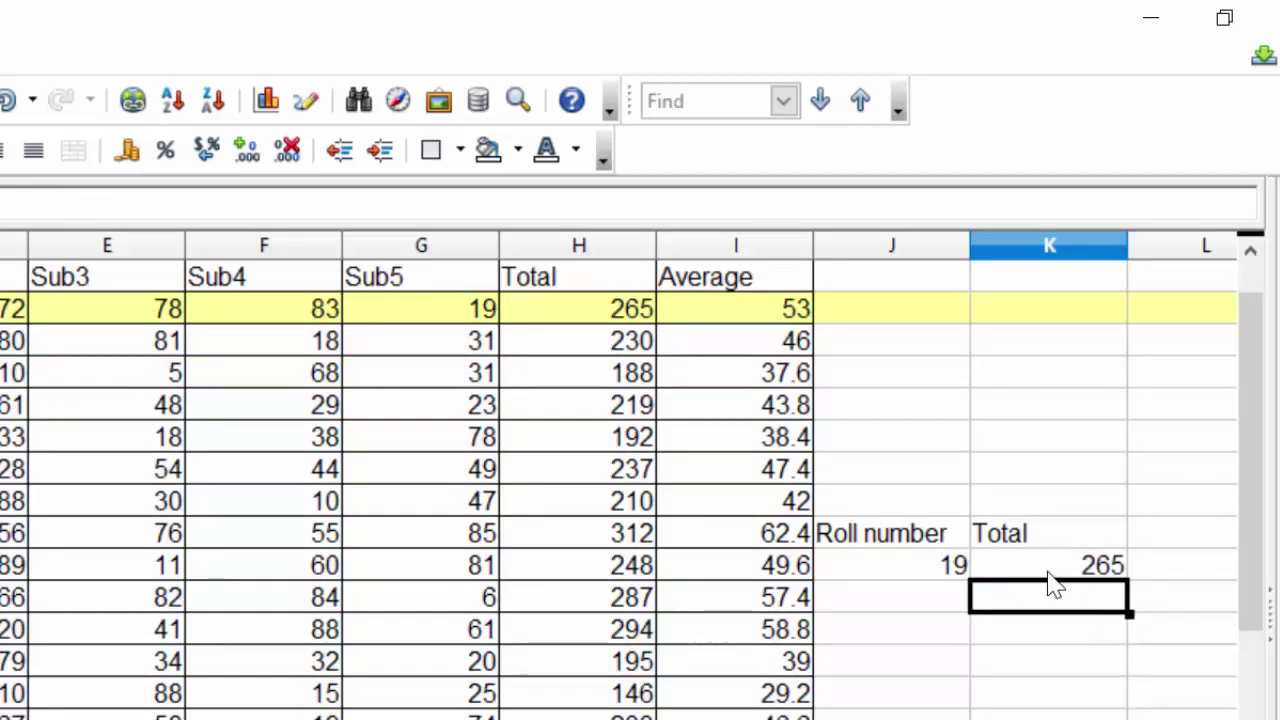
{"action": "left_click", "coordinate": [1049, 572]}
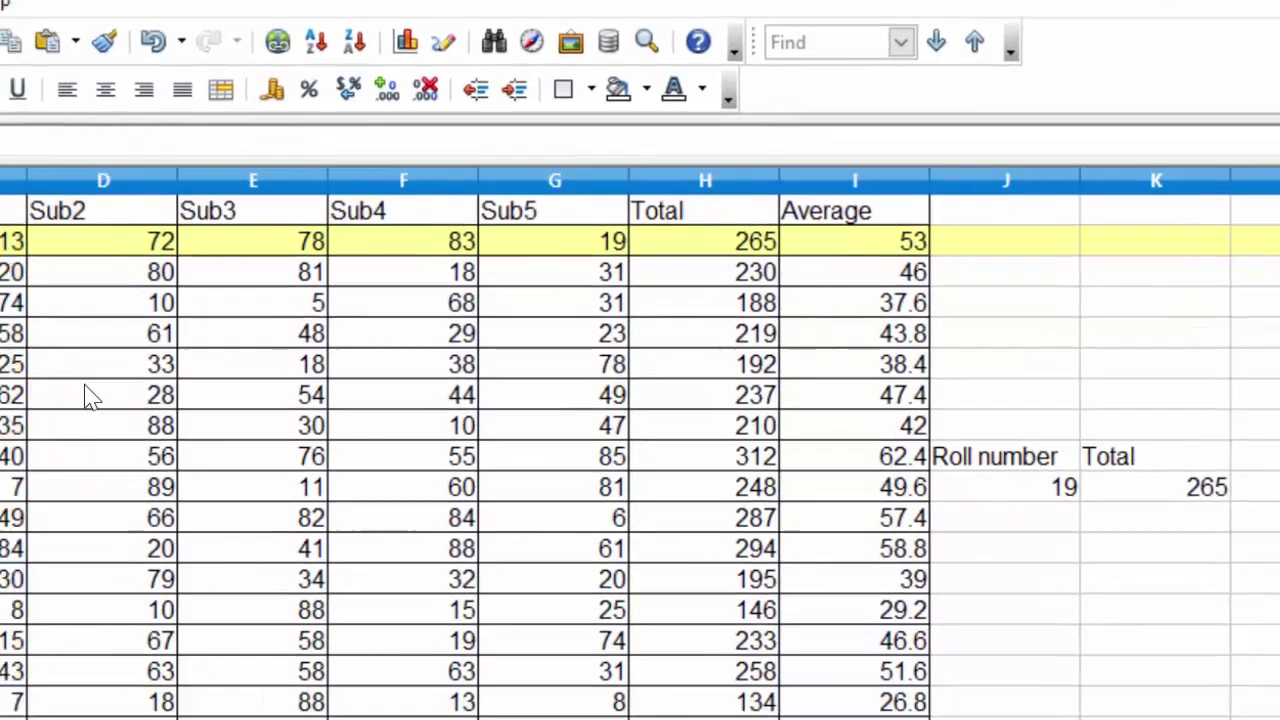
{"action": "left_click", "coordinate": [6, 542]}
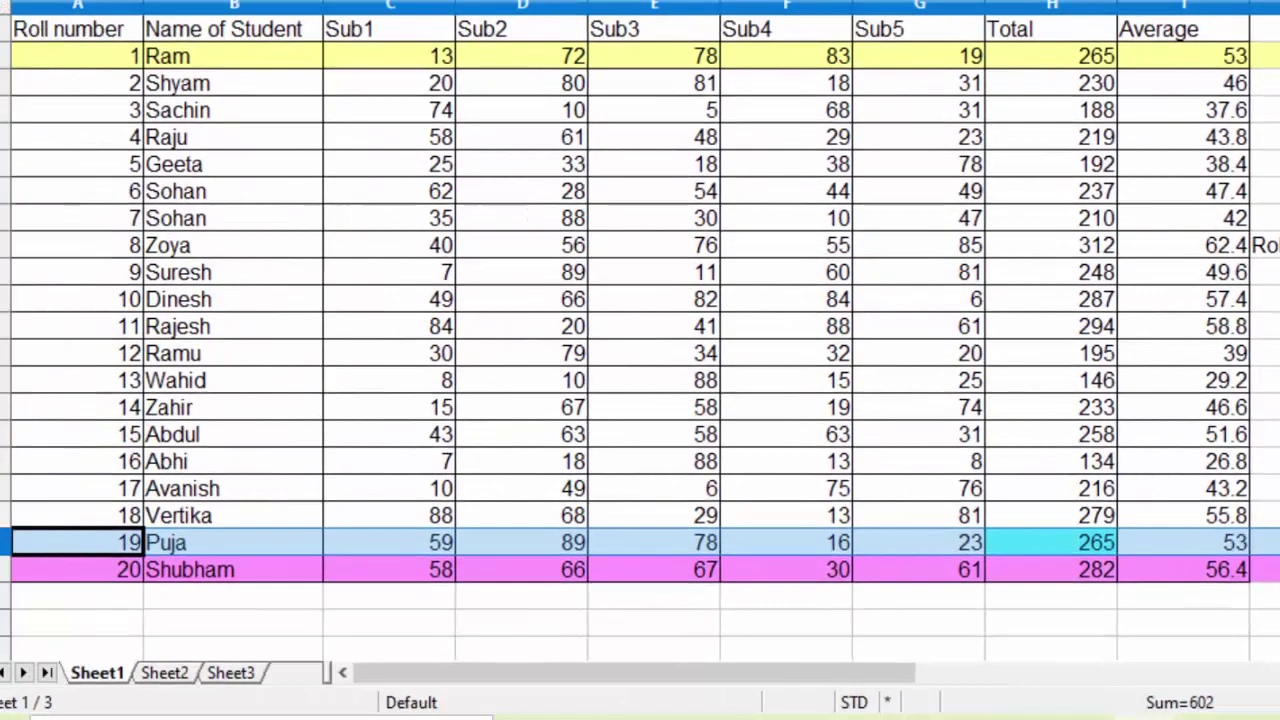
Step: Give row 22 a Yellow background fill, then return to the roll number cell J12
{"action": "left_click", "coordinate": [975, 1]}
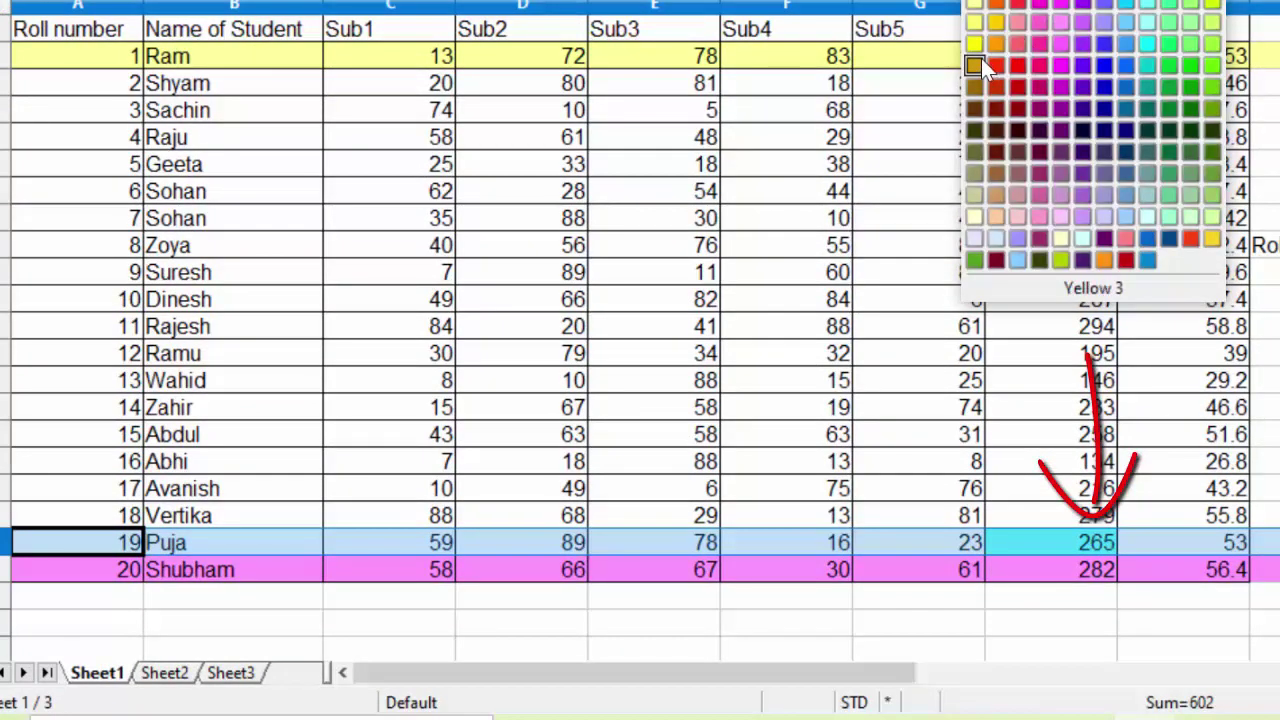
{"action": "left_click", "coordinate": [975, 44]}
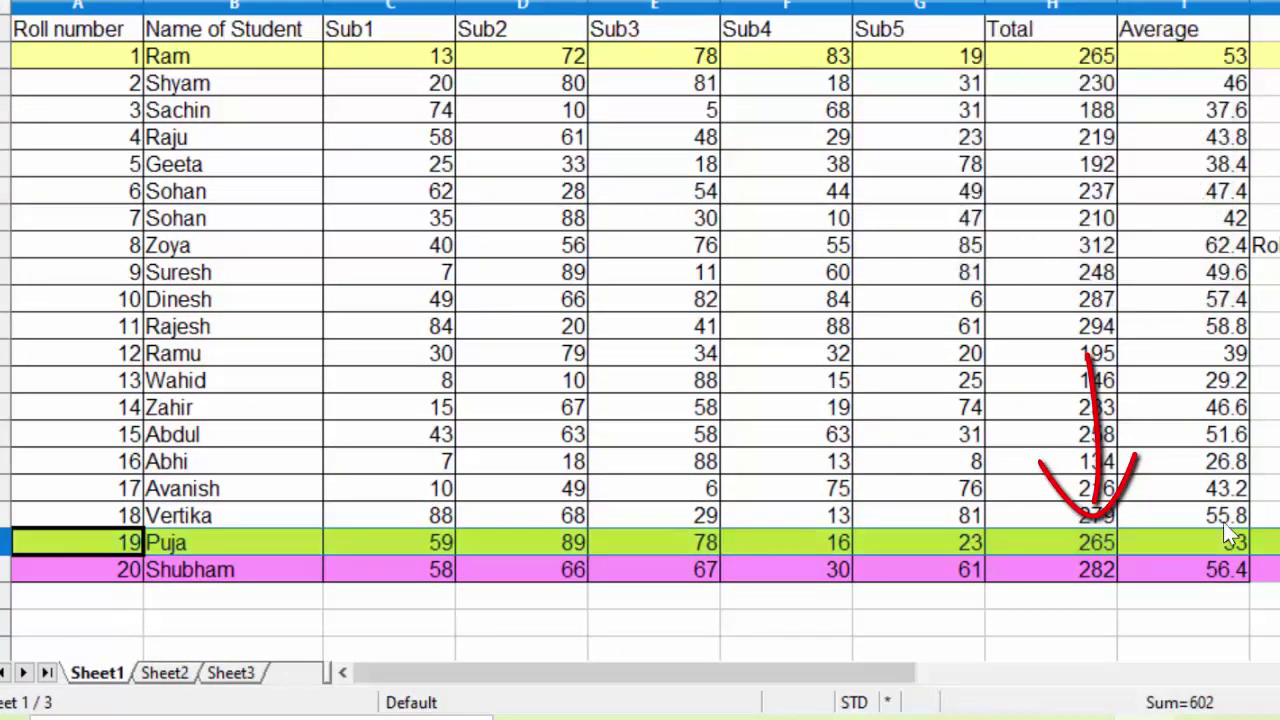
{"action": "left_click", "coordinate": [1106, 538]}
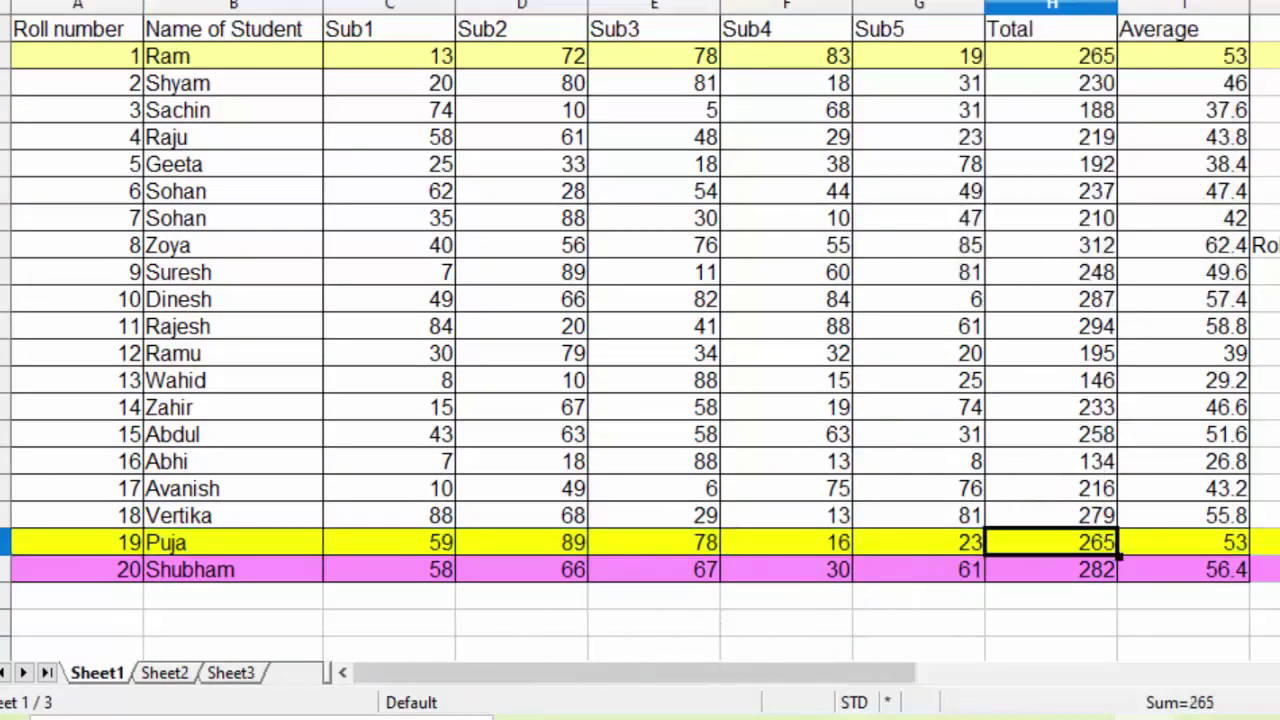
{"action": "left_click", "coordinate": [1128, 373]}
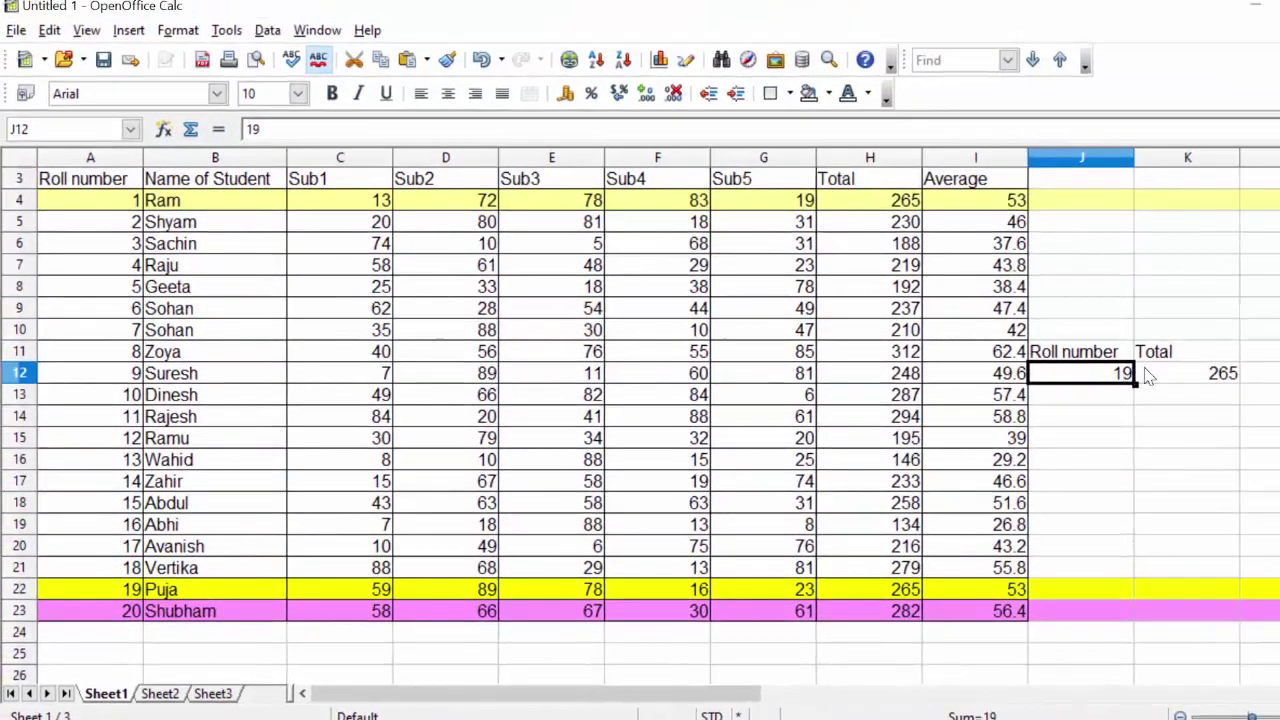
Step: Replace K11's Total heading with Average from I3, so K12 shows Puja's average 53
{"action": "left_click", "coordinate": [1189, 360]}
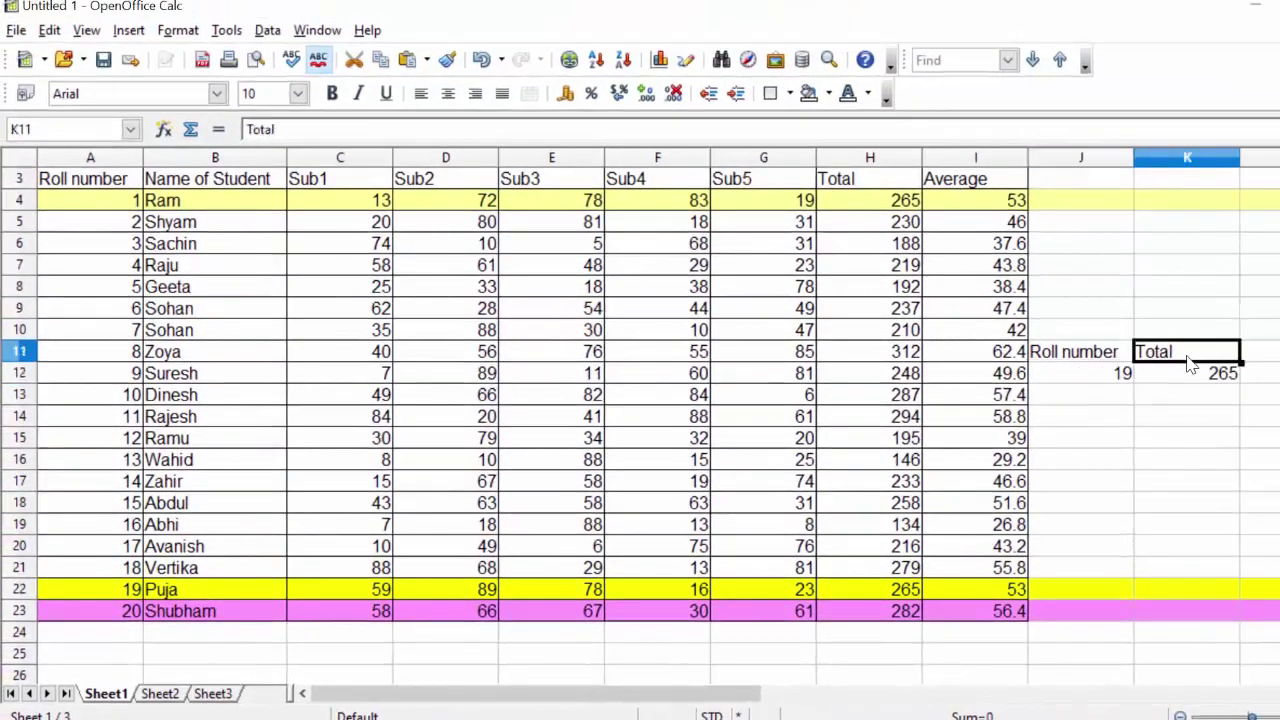
{"action": "key", "text": "Delete"}
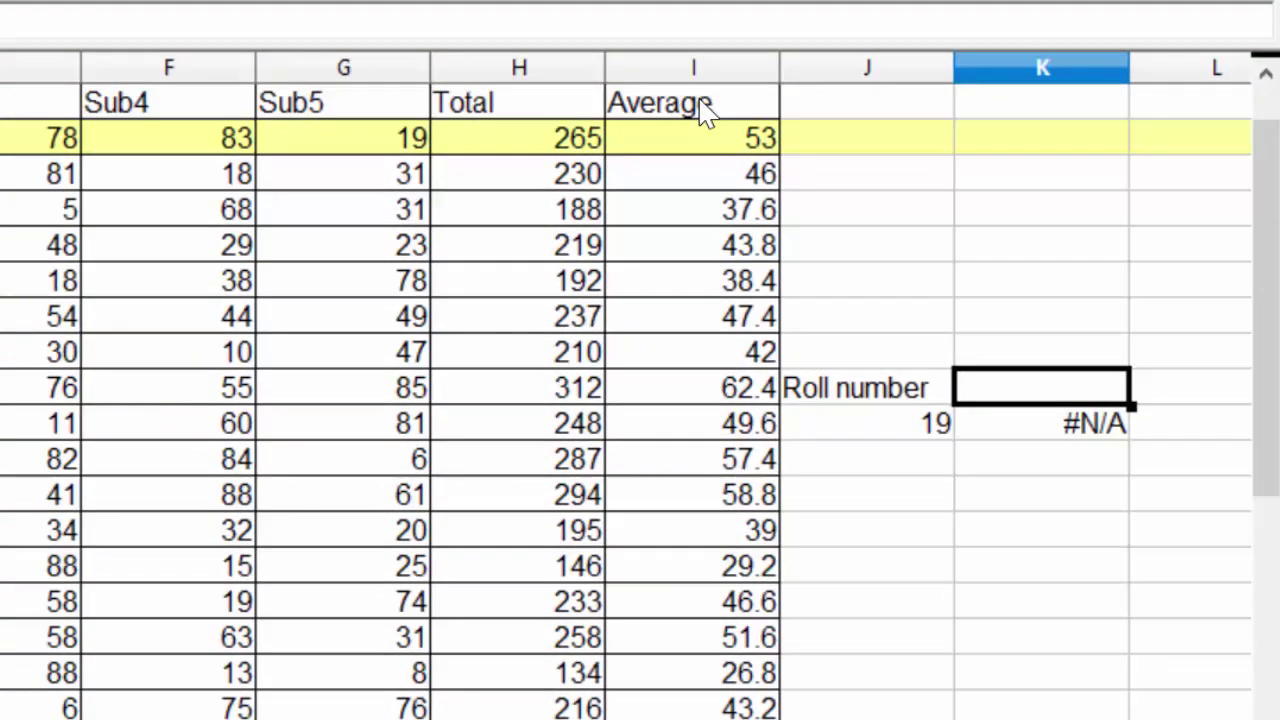
{"action": "left_click", "coordinate": [704, 113]}
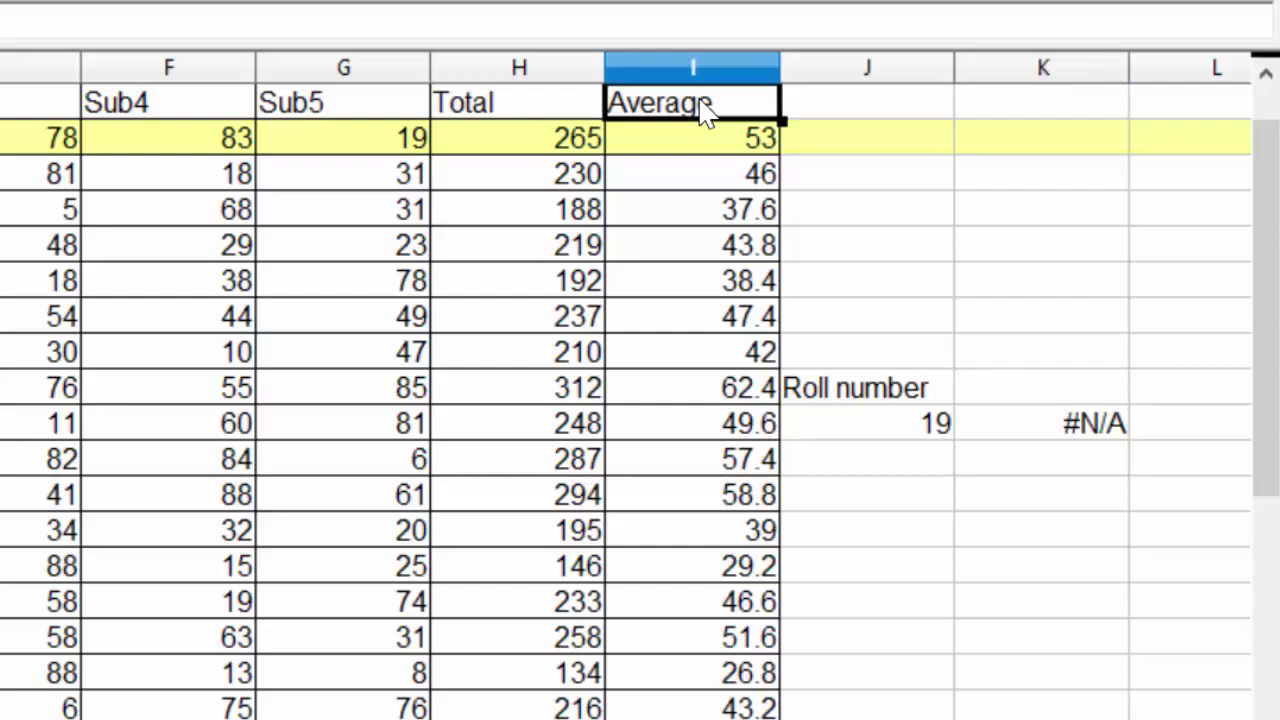
{"action": "left_click", "coordinate": [980, 393]}
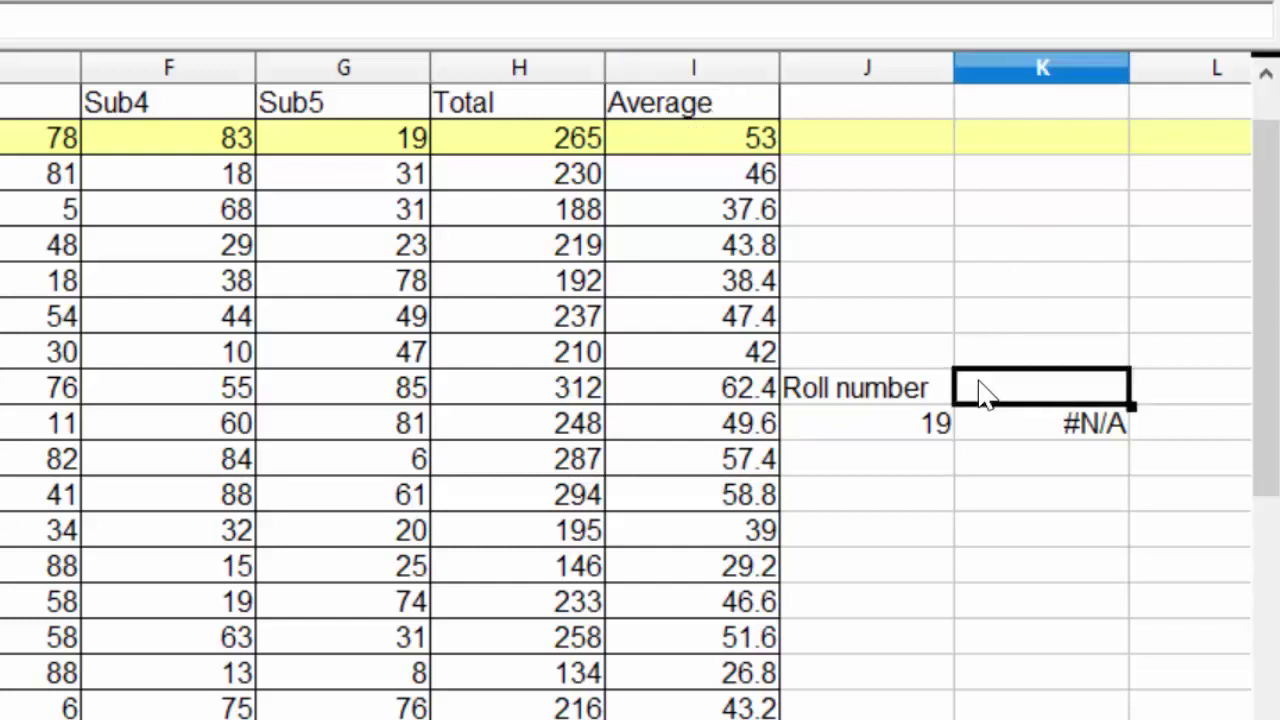
{"action": "type", "text": "Average"}
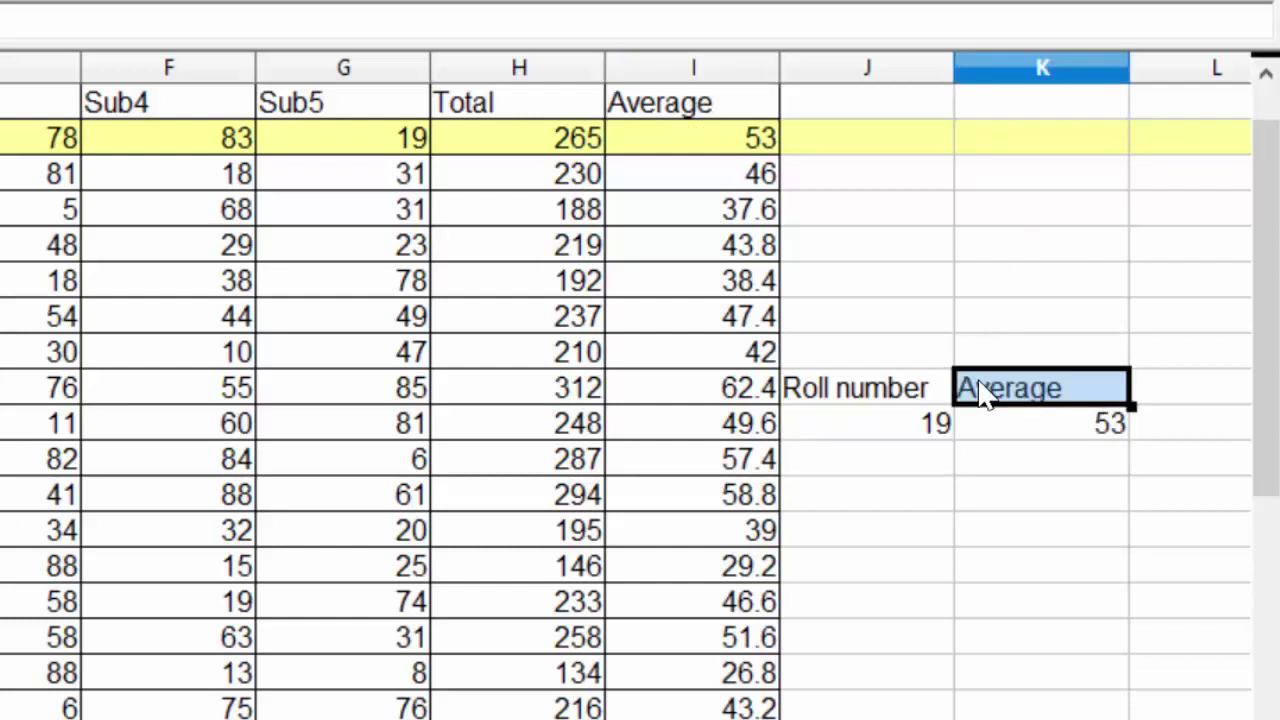
{"action": "left_click", "coordinate": [1017, 452]}
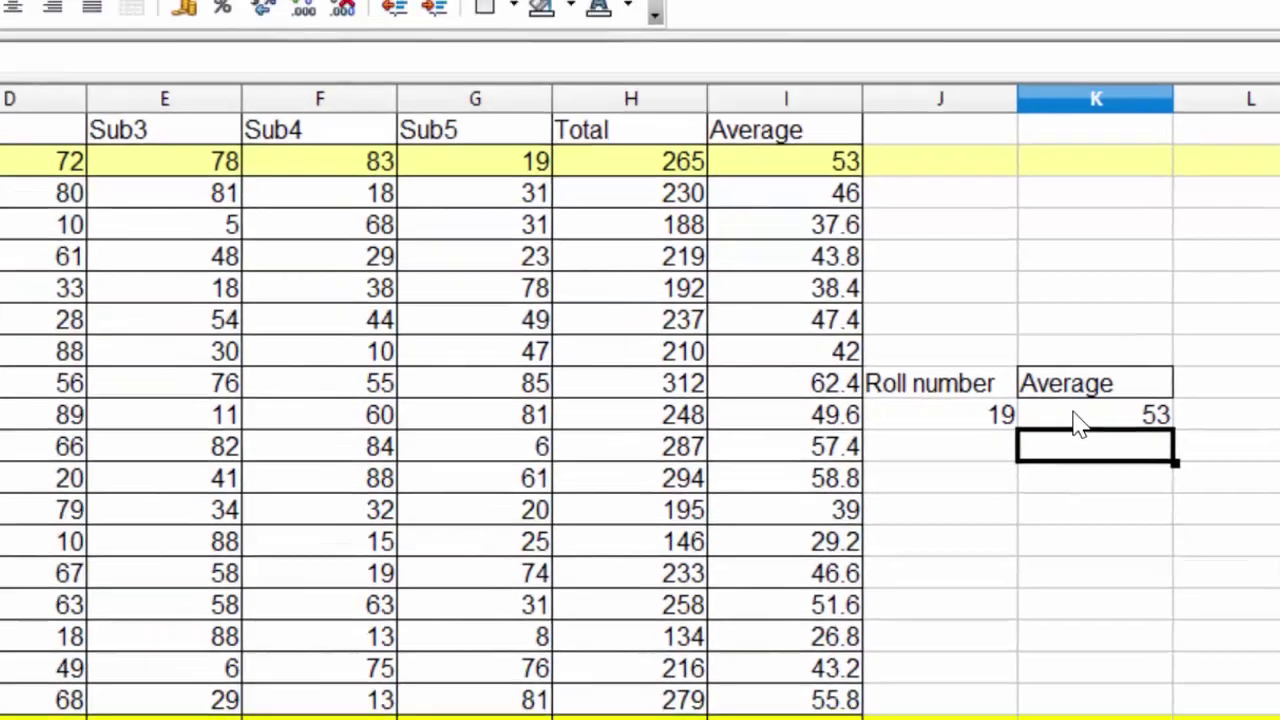
{"action": "left_click", "coordinate": [1172, 405]}
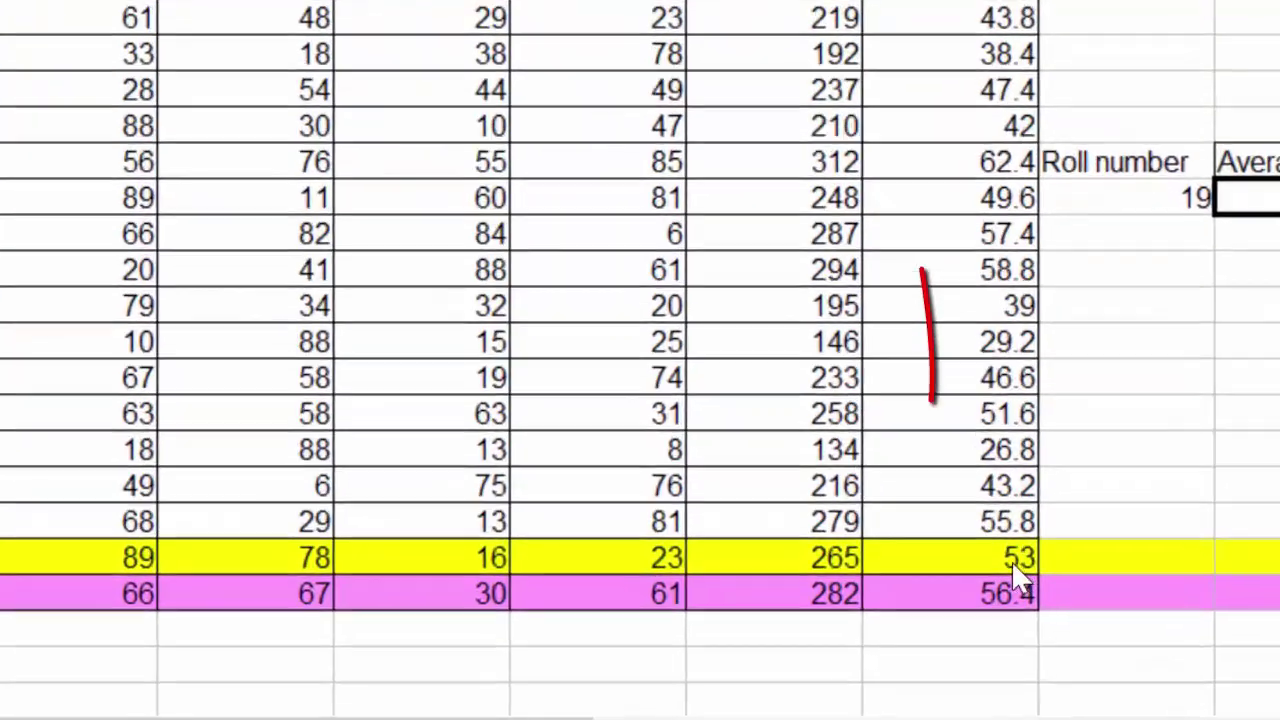
{"action": "left_click", "coordinate": [1013, 566]}
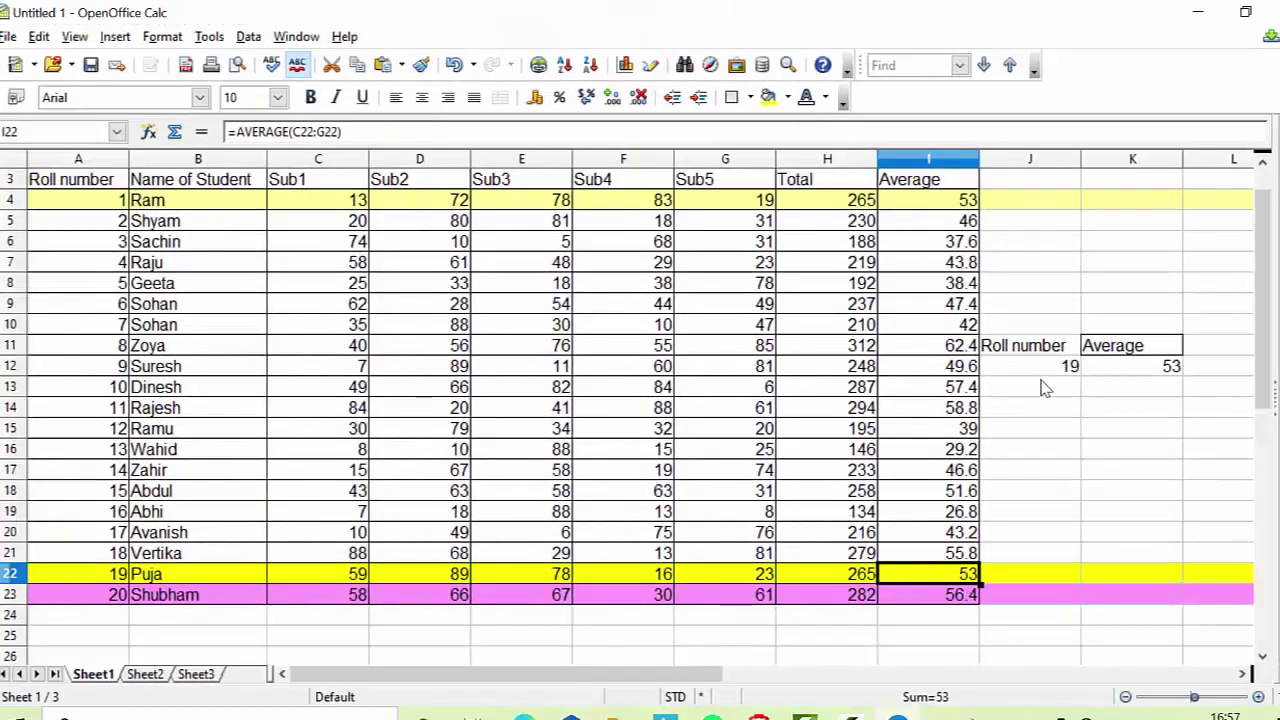
{"action": "left_click", "coordinate": [1045, 370]}
{"action": "key", "text": "BackSpace"}
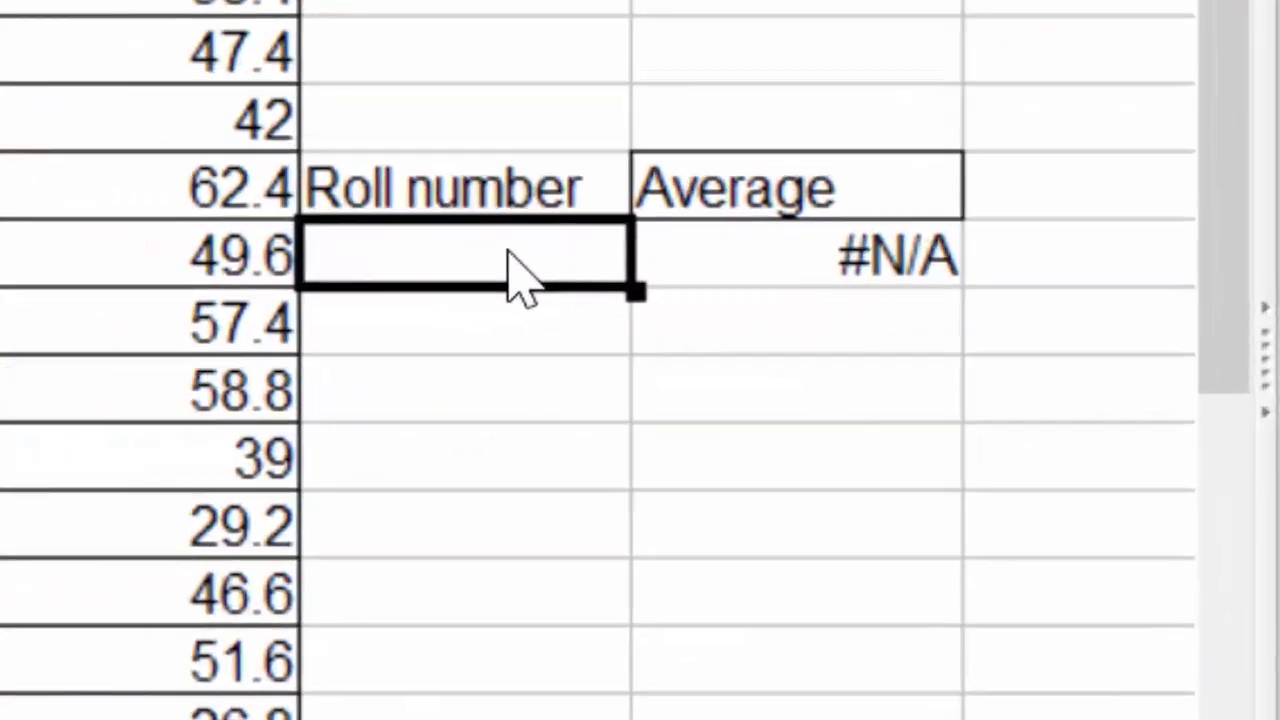
{"action": "type", "text": "5"}
{"action": "key", "text": "Return"}
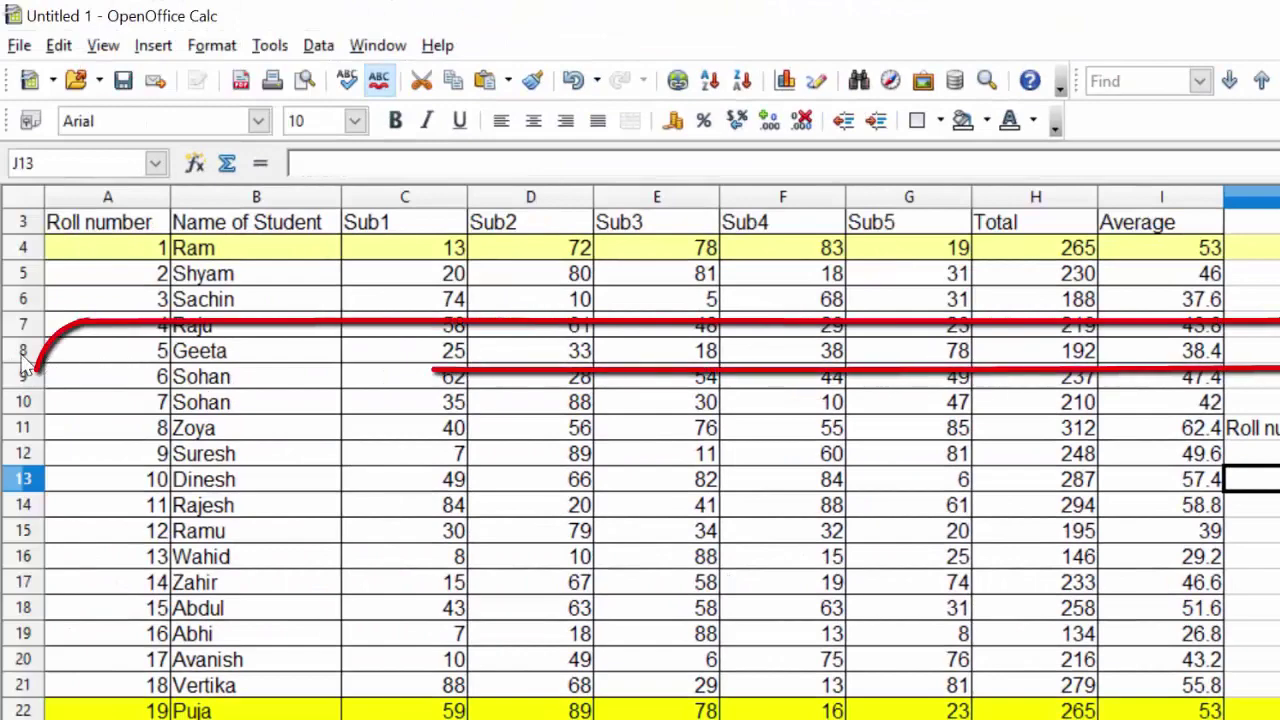
{"action": "left_click", "coordinate": [24, 352]}
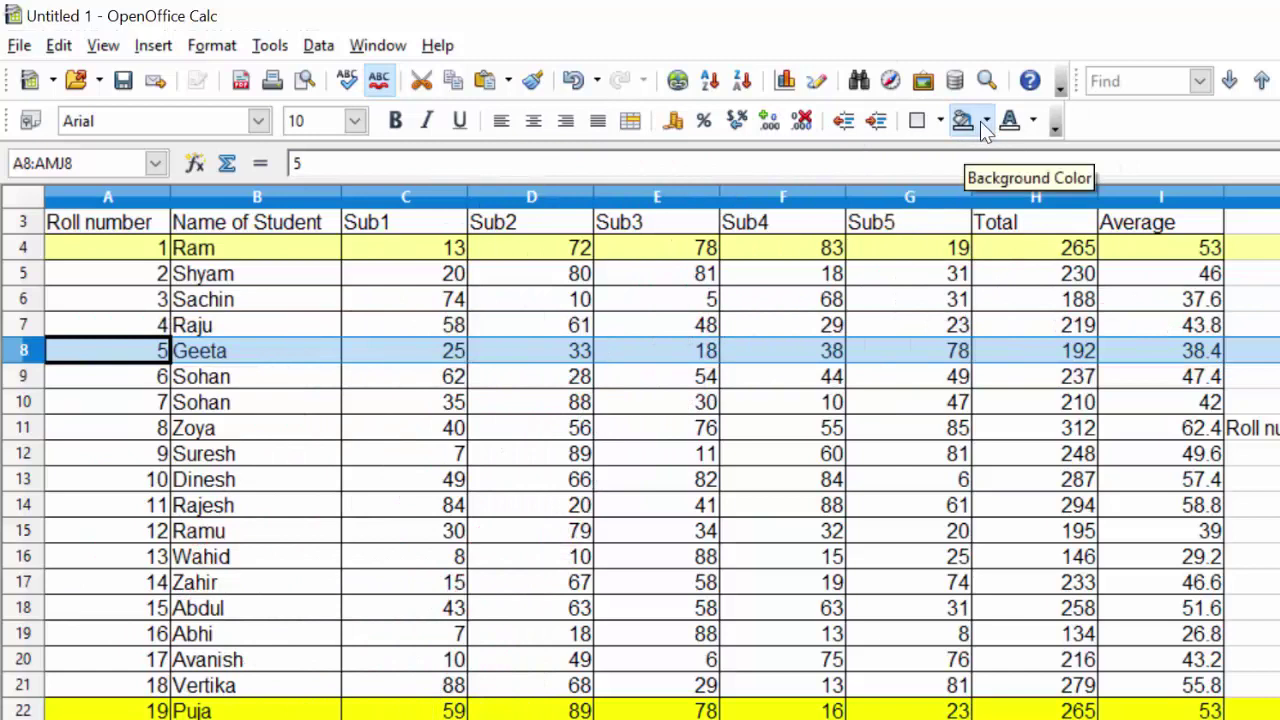
{"action": "left_click", "coordinate": [981, 122]}
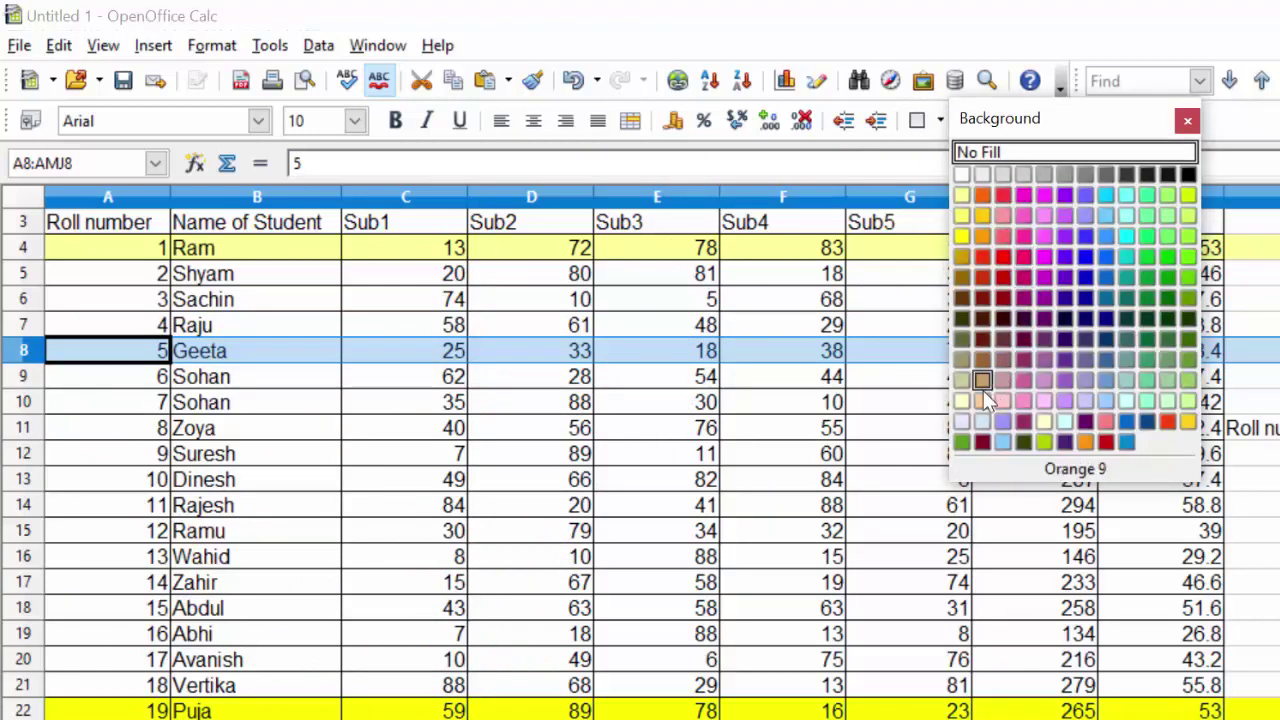
{"action": "left_click", "coordinate": [962, 402]}
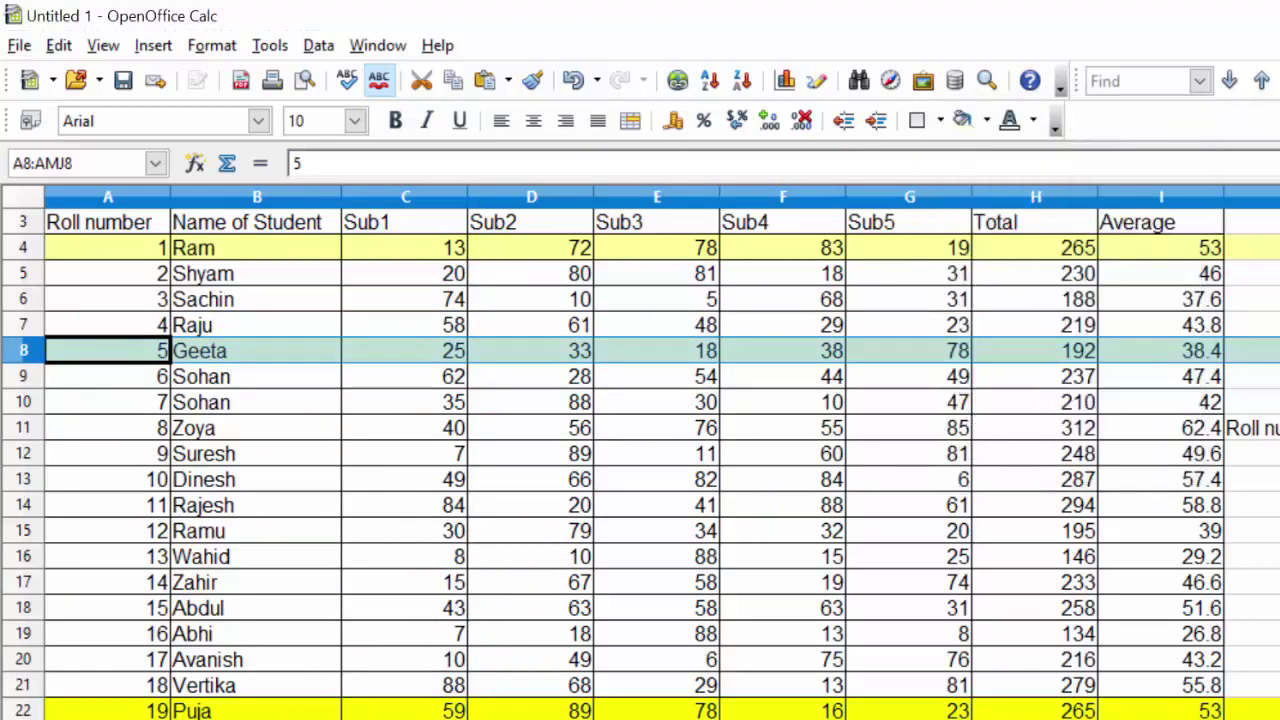
{"action": "left_click", "coordinate": [1279, 634]}
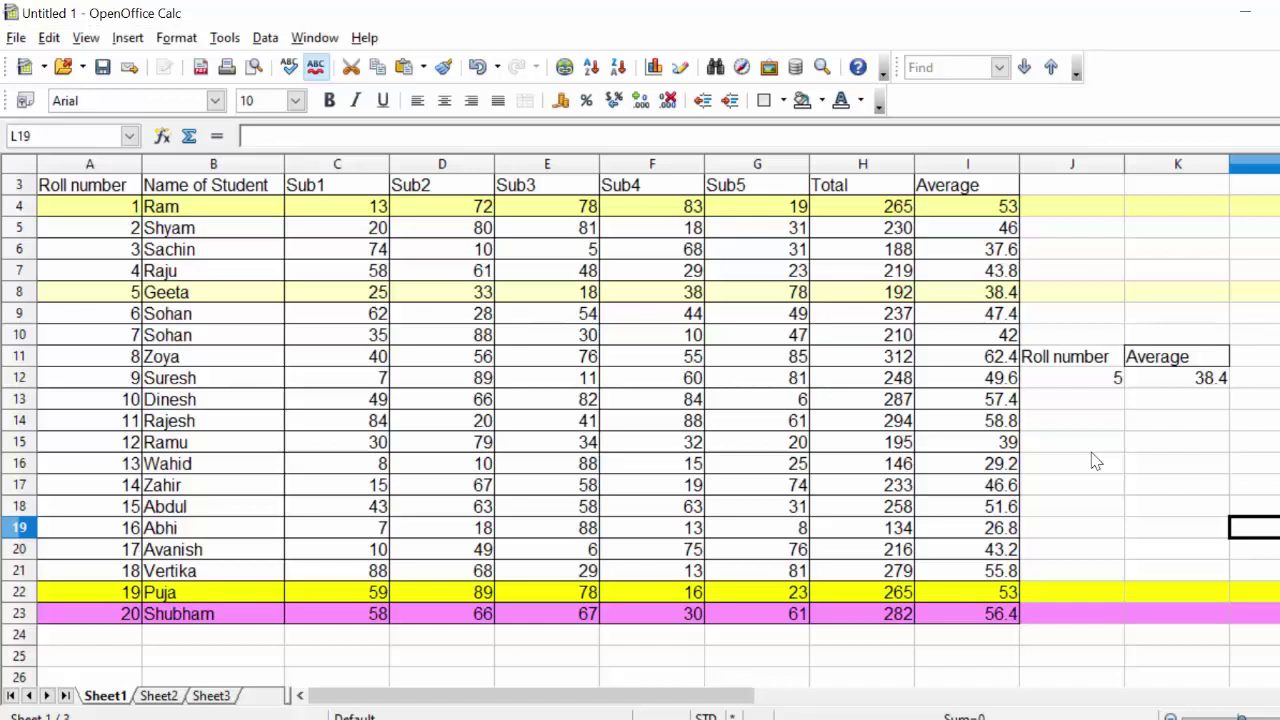
Step: In J14, begin =hlookup( using K12 as lookup value and A3:I23 as the table
{"action": "left_click", "coordinate": [1077, 425]}
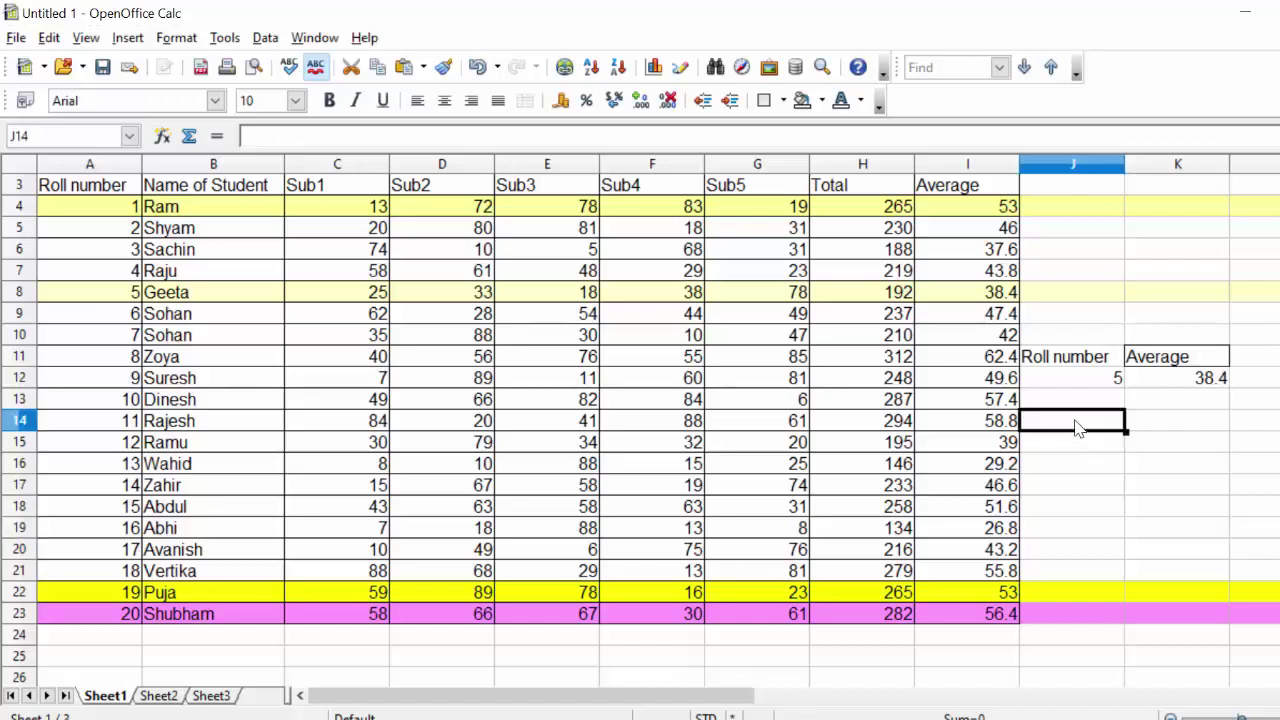
{"action": "type", "text": "=hlo"}
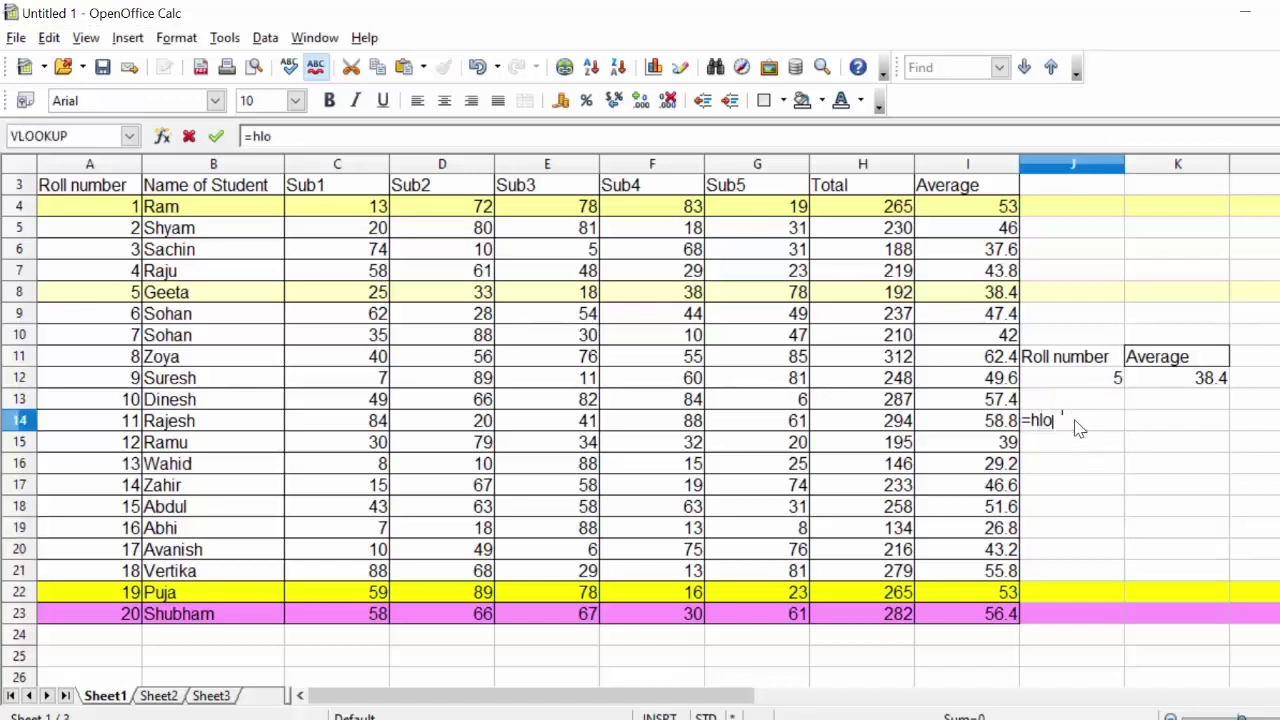
{"action": "type", "text": "okup("}
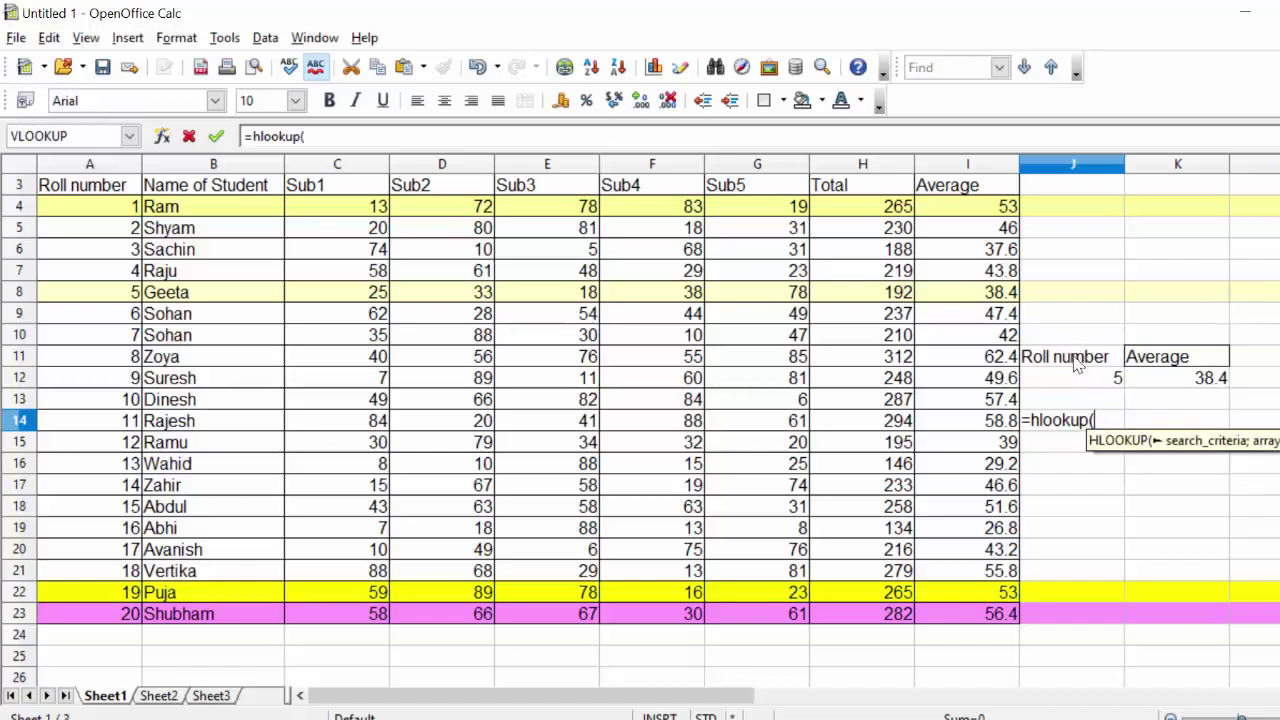
{"action": "left_click", "coordinate": [1178, 382]}
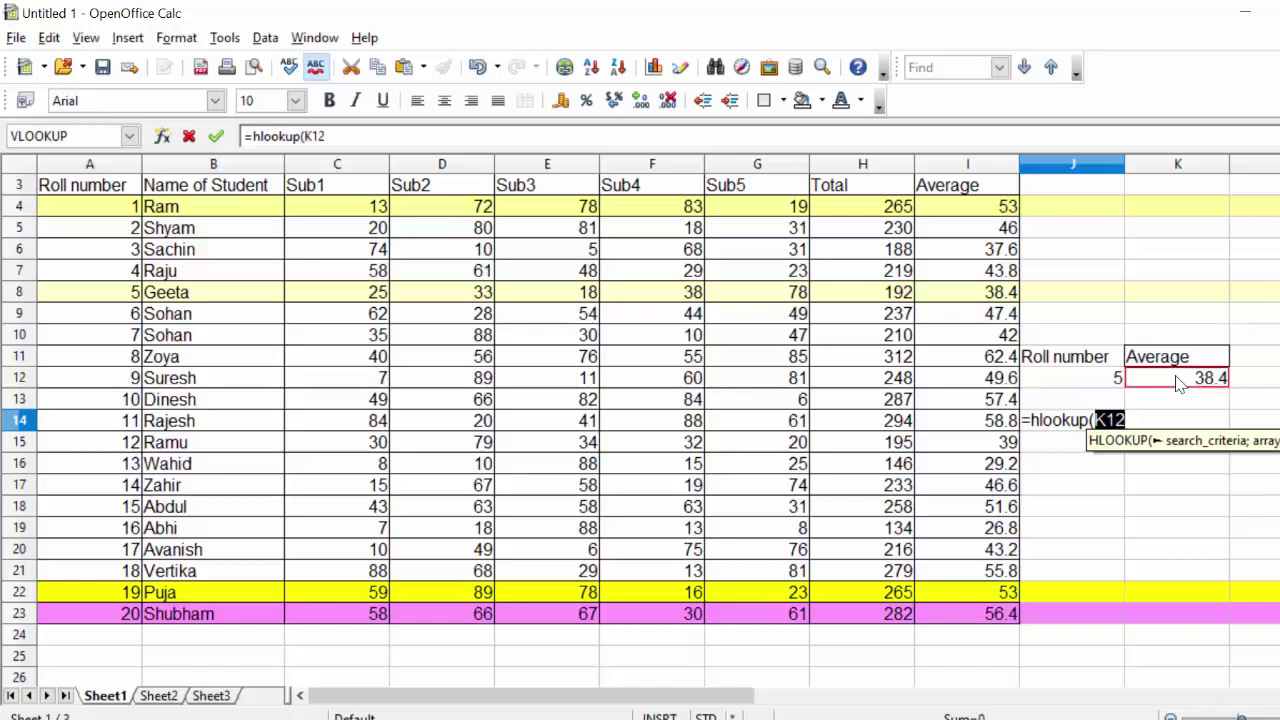
{"action": "type", "text": ";"}
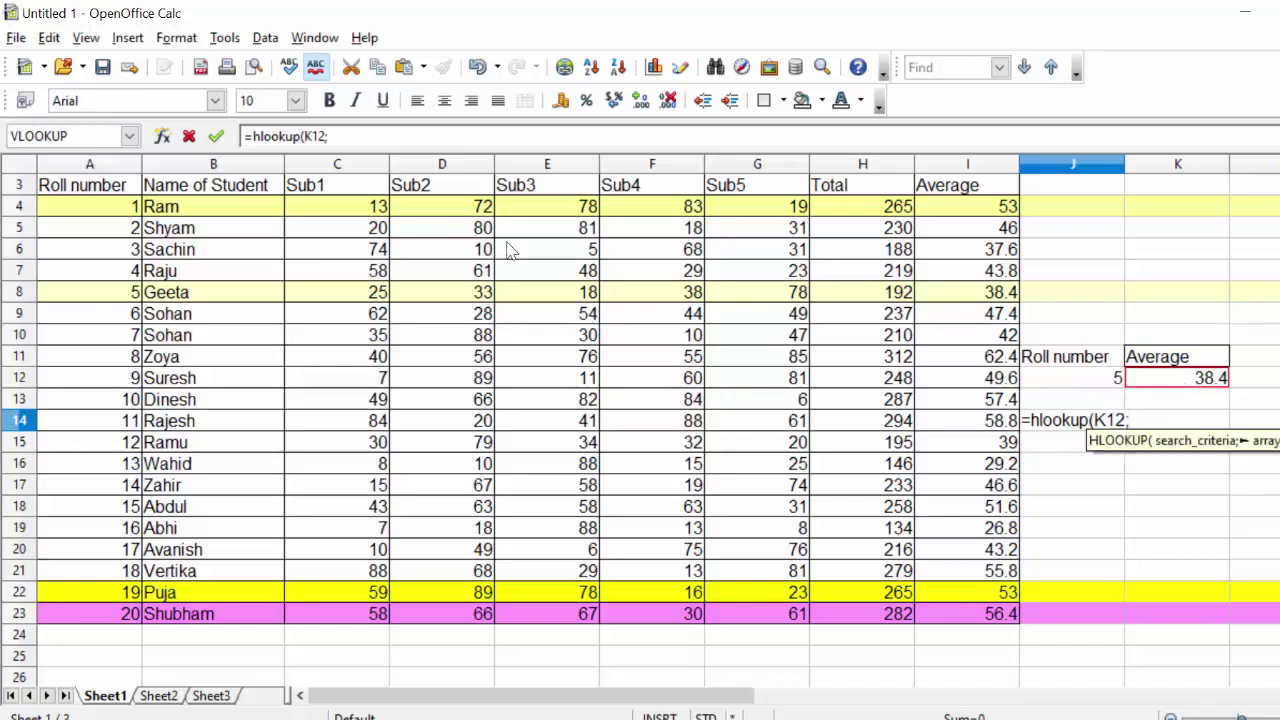
{"action": "mouse_move", "coordinate": [100, 192]}
{"action": "left_mouse_down"}
{"action": "mouse_move", "coordinate": [195, 318]}
{"action": "mouse_move", "coordinate": [281, 613]}
{"action": "left_mouse_up"}
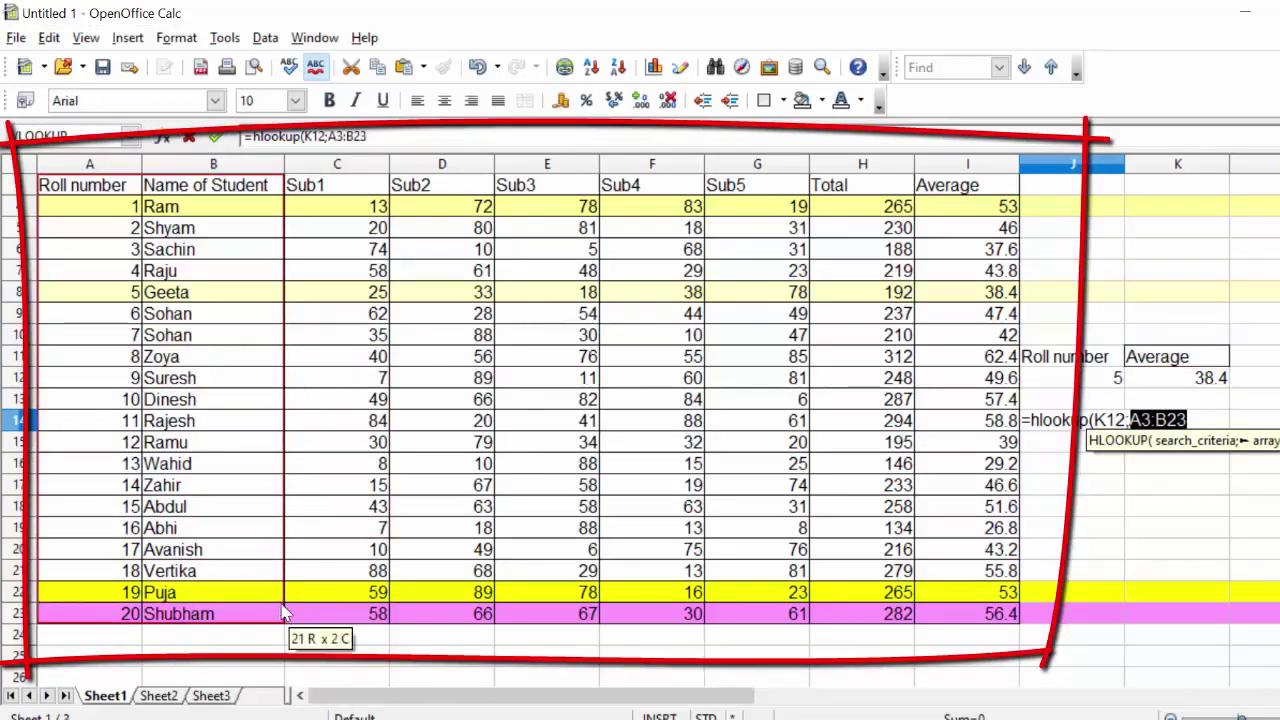
{"action": "mouse_move", "coordinate": [281, 613]}
{"action": "left_mouse_down"}
{"action": "mouse_move", "coordinate": [648, 684]}
{"action": "mouse_move", "coordinate": [918, 607]}
{"action": "mouse_move", "coordinate": [948, 612]}
{"action": "left_mouse_up"}
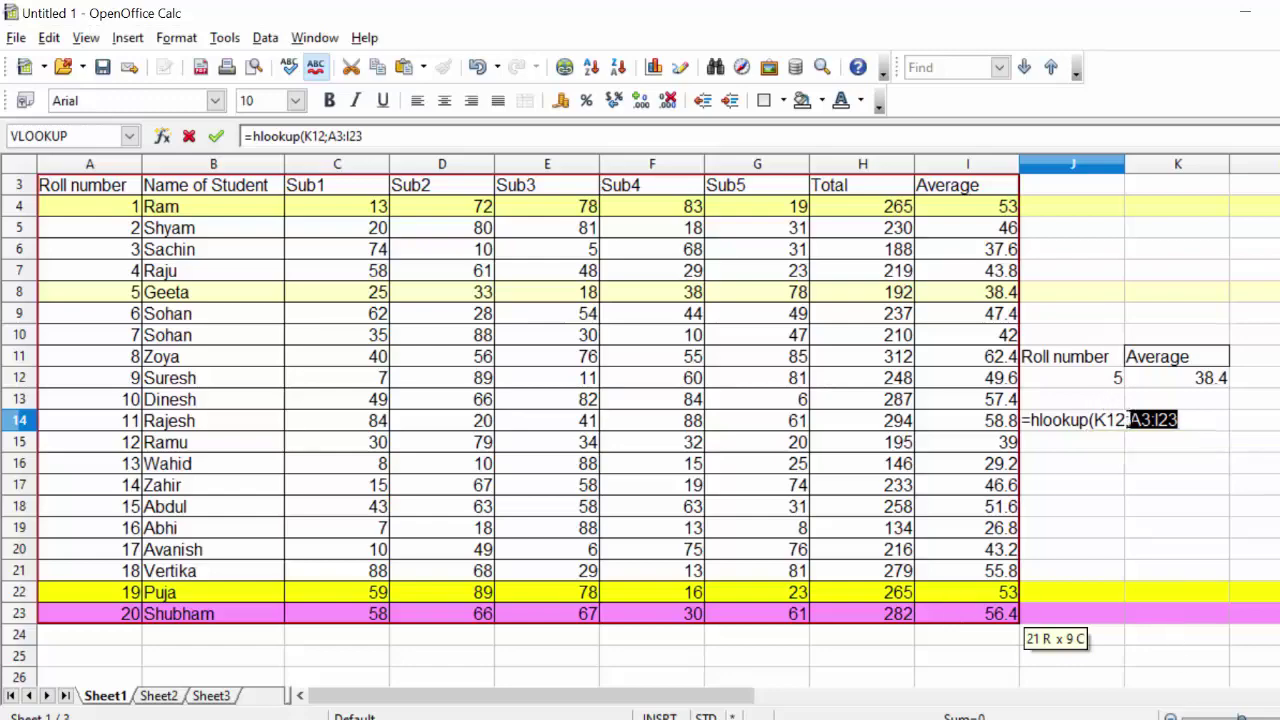
Step: Change the HLOOKUP range to $A$3:$I$23 and add the ; separator
{"action": "left_click", "coordinate": [1131, 420]}
{"action": "type", "text": "$"}
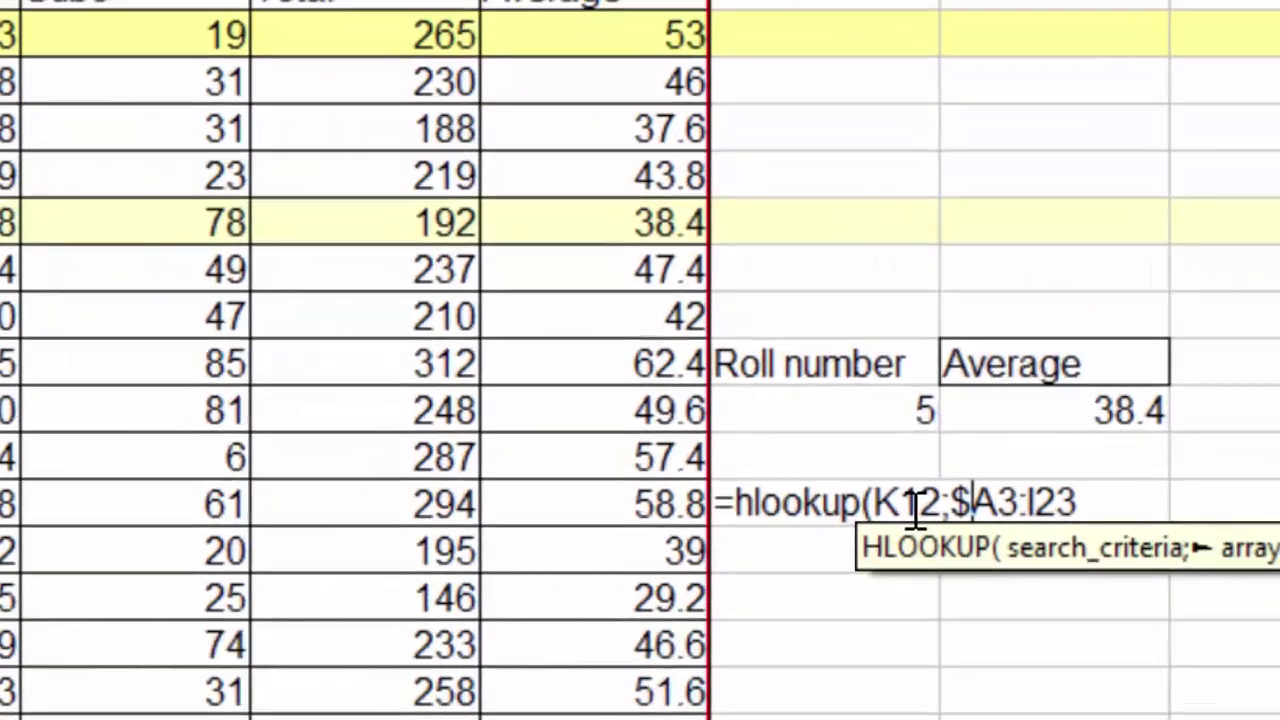
{"action": "left_click", "coordinate": [956, 537]}
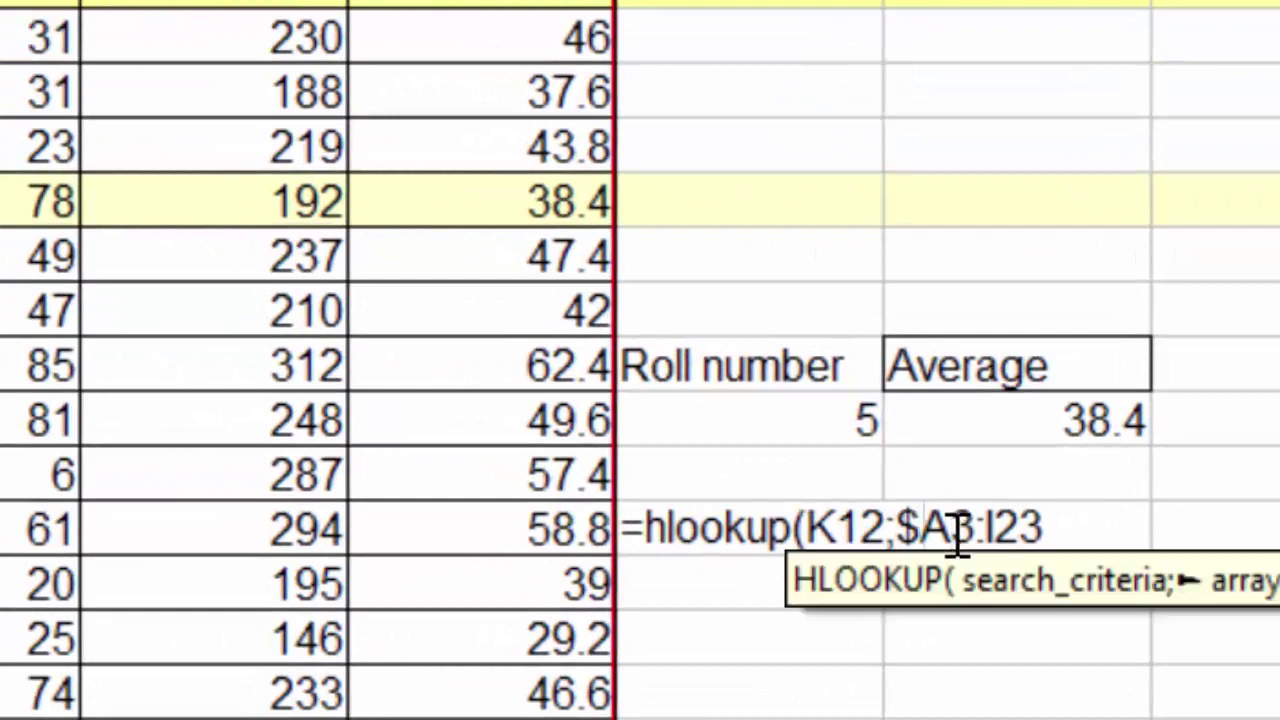
{"action": "type", "text": "$"}
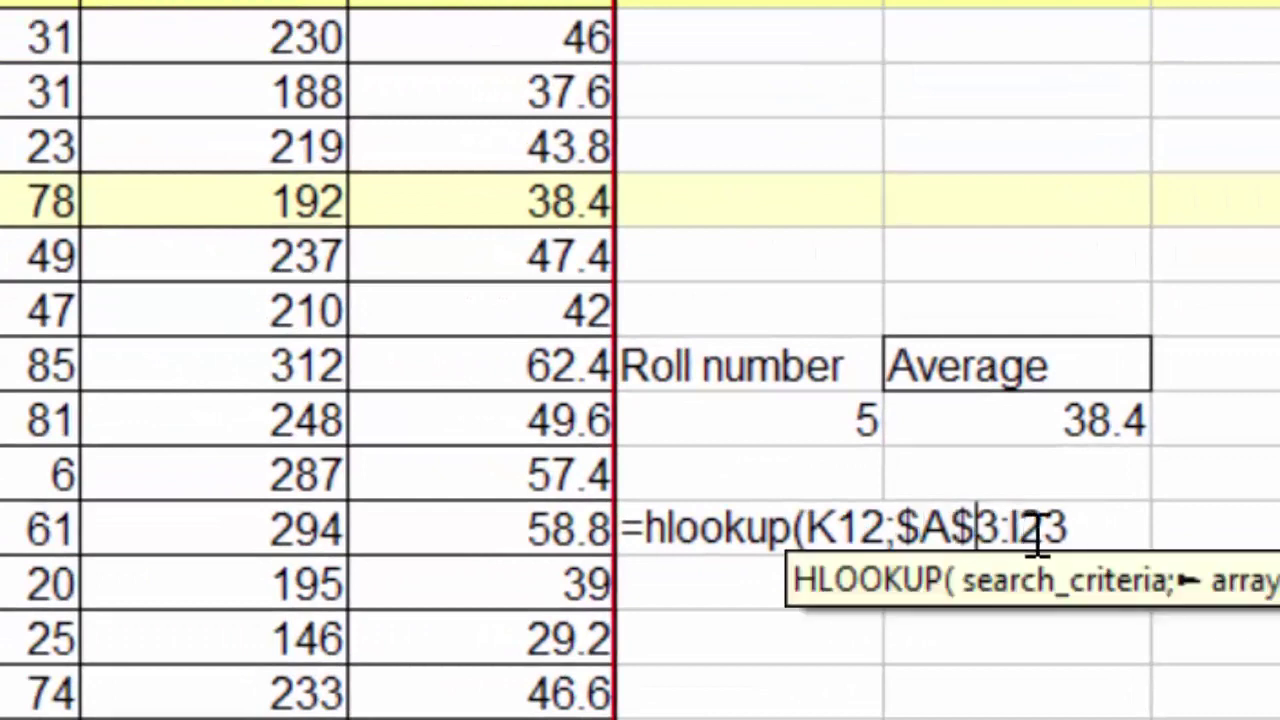
{"action": "left_click", "coordinate": [1018, 522]}
{"action": "type", "text": "$"}
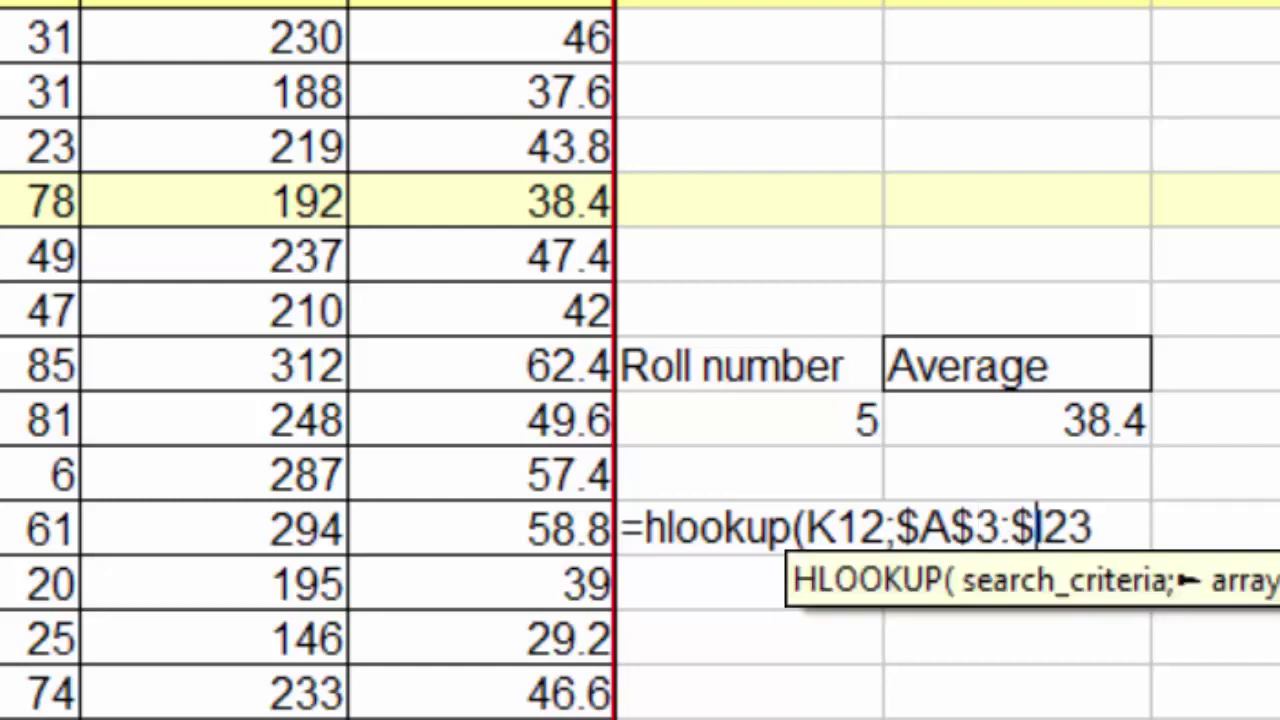
{"action": "left_click", "coordinate": [1052, 527]}
{"action": "type", "text": "$"}
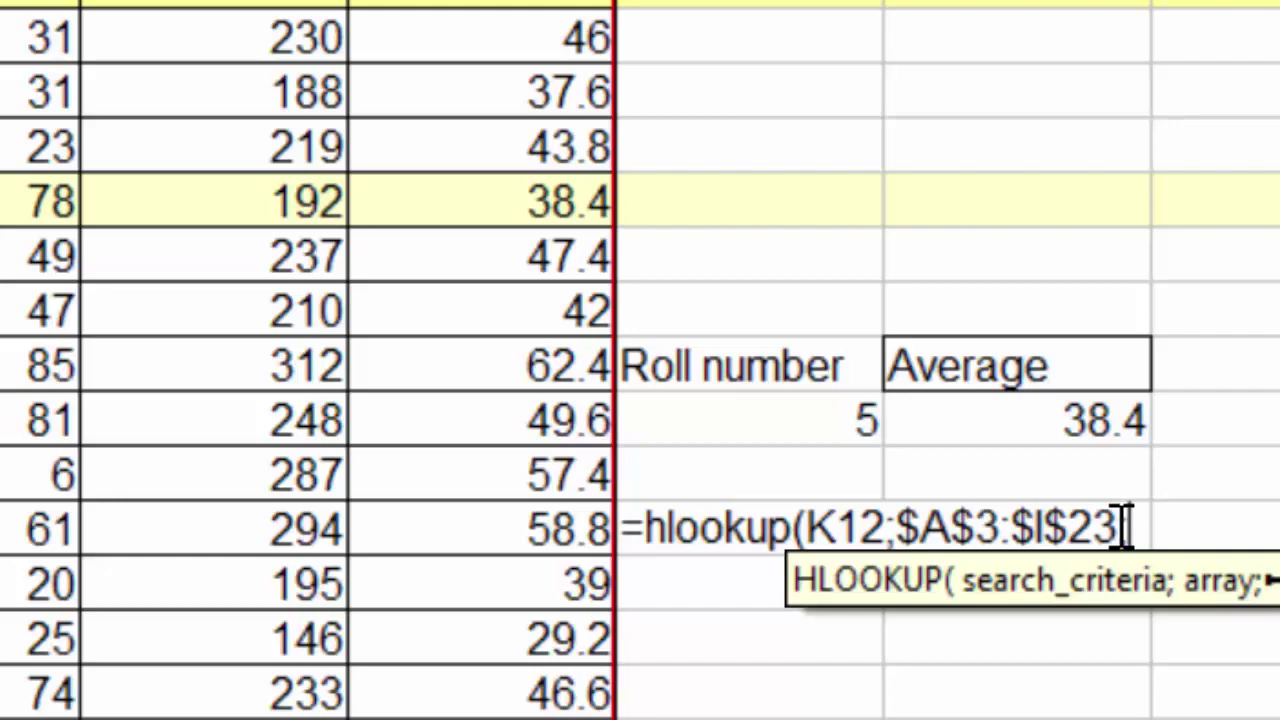
{"action": "type", "text": ";"}
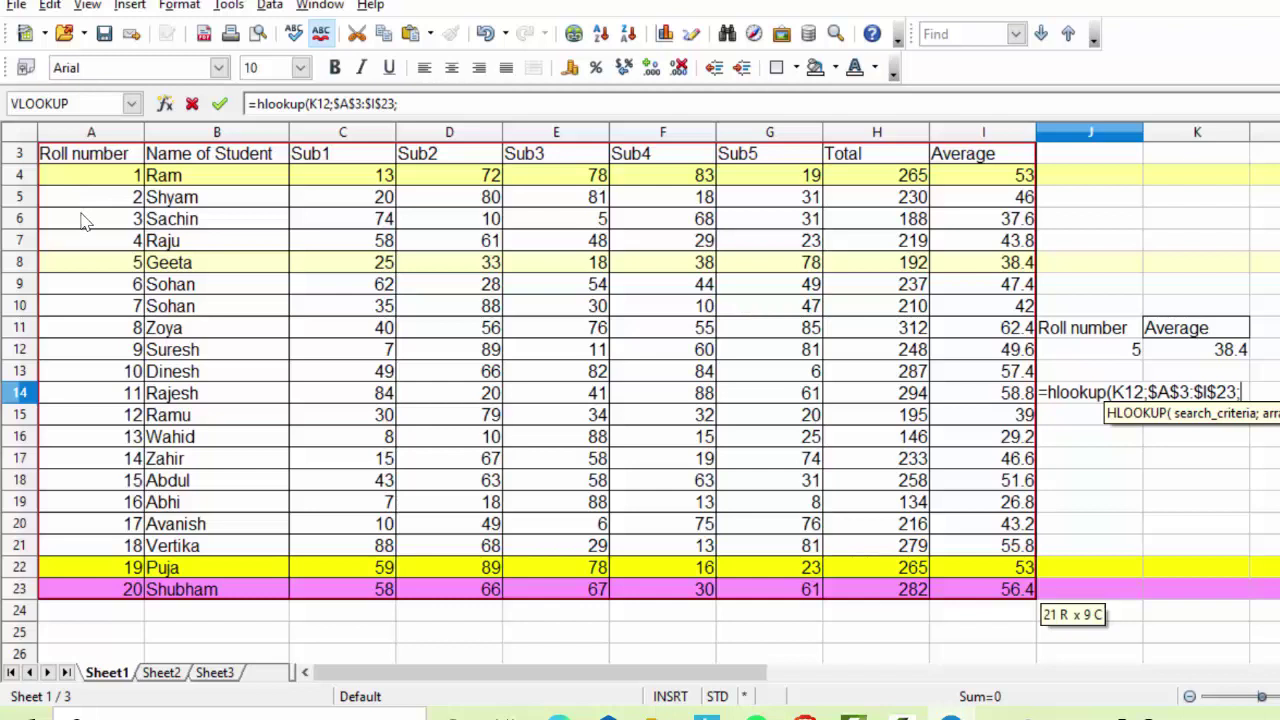
Step: Complete J14 as =HLOOKUP(K12;$A$3:$I$23;4;0), which displays #N/A
{"action": "type", "text": "4"}
{"action": "type", "text": ","}
{"action": "key", "text": "BackSpace"}
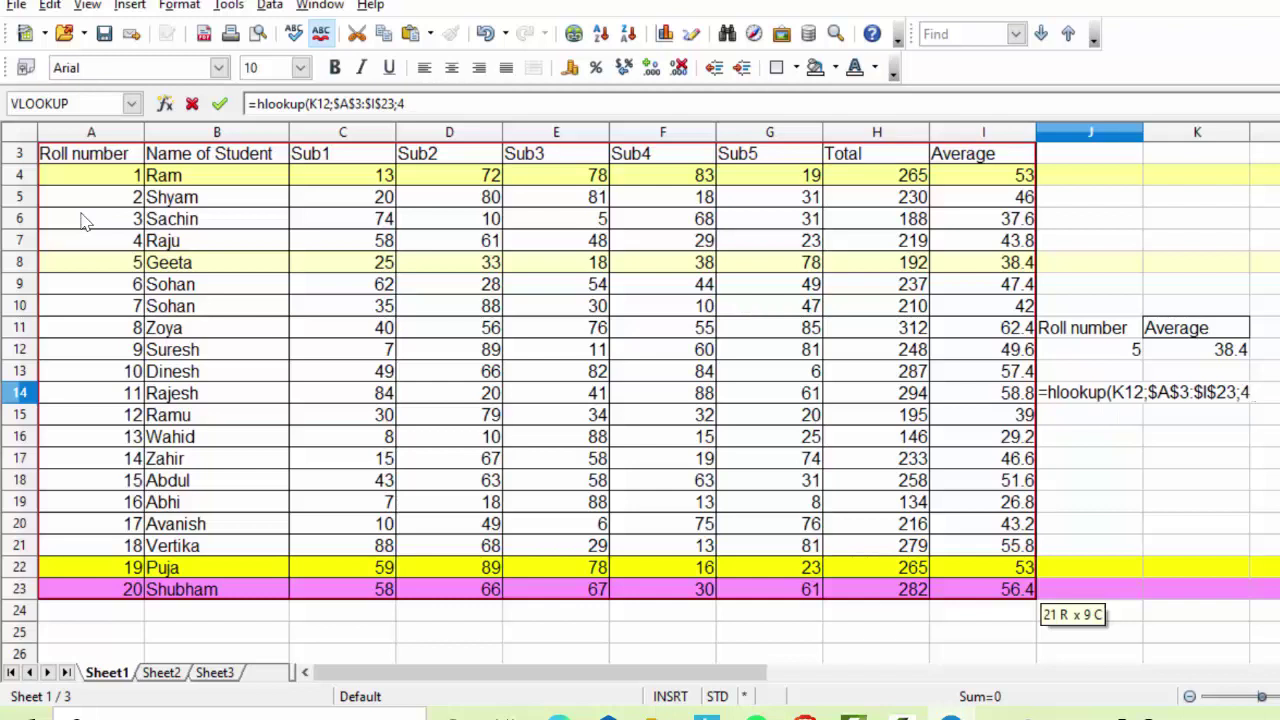
{"action": "type", "text": ";0"}
{"action": "type", "text": ")"}
{"action": "key", "text": "Return"}
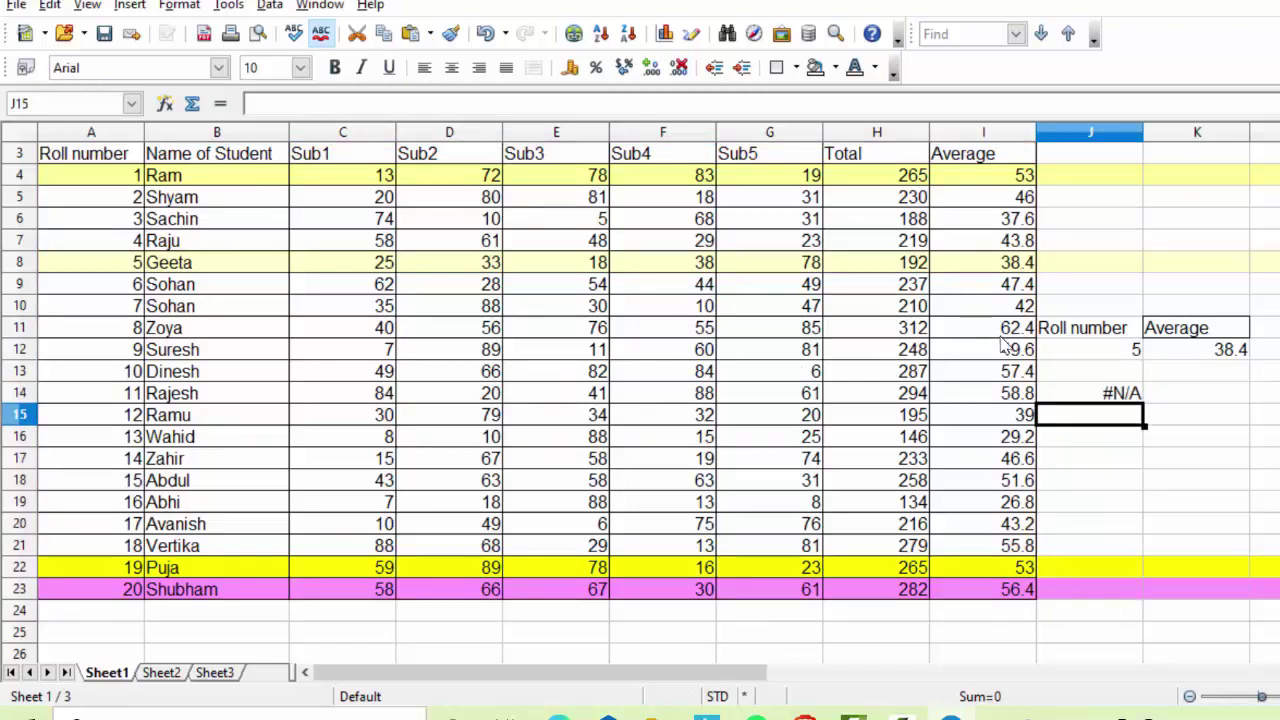
{"action": "left_click", "coordinate": [1112, 393]}
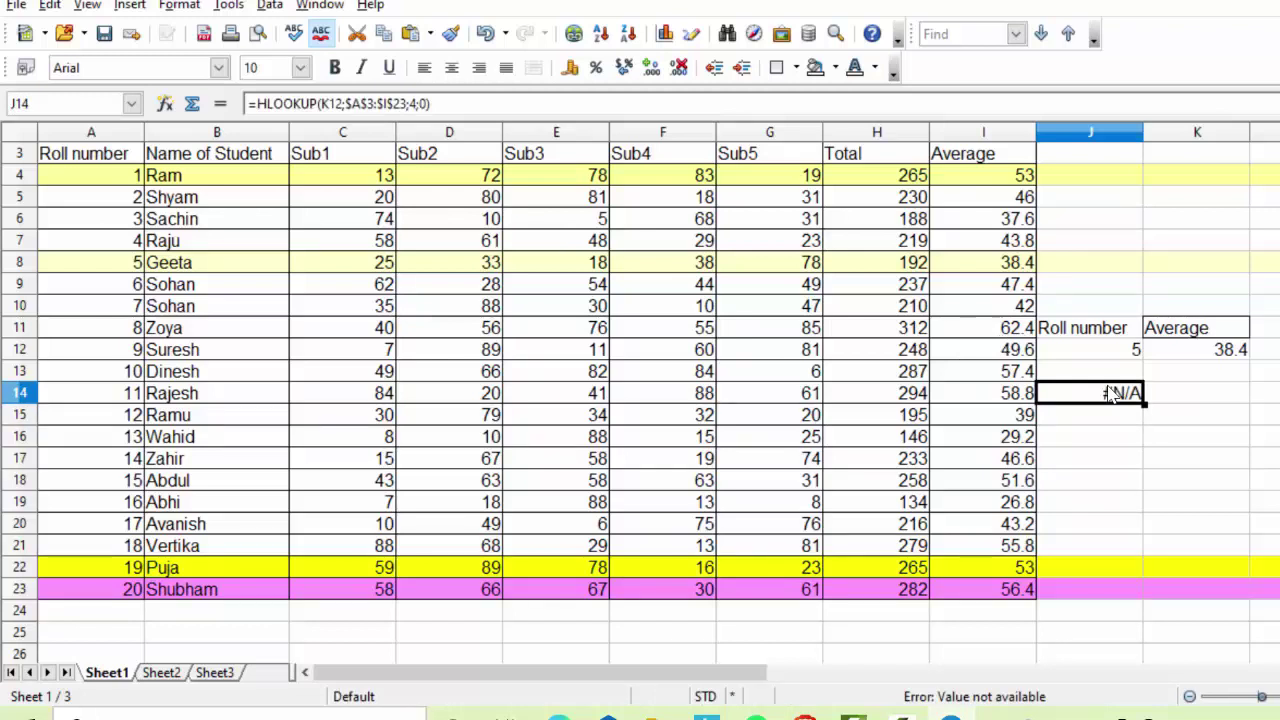
Step: Edit J14's HLOOKUP to replace the lookup value K12 with K11
{"action": "double_click", "coordinate": [1112, 393]}
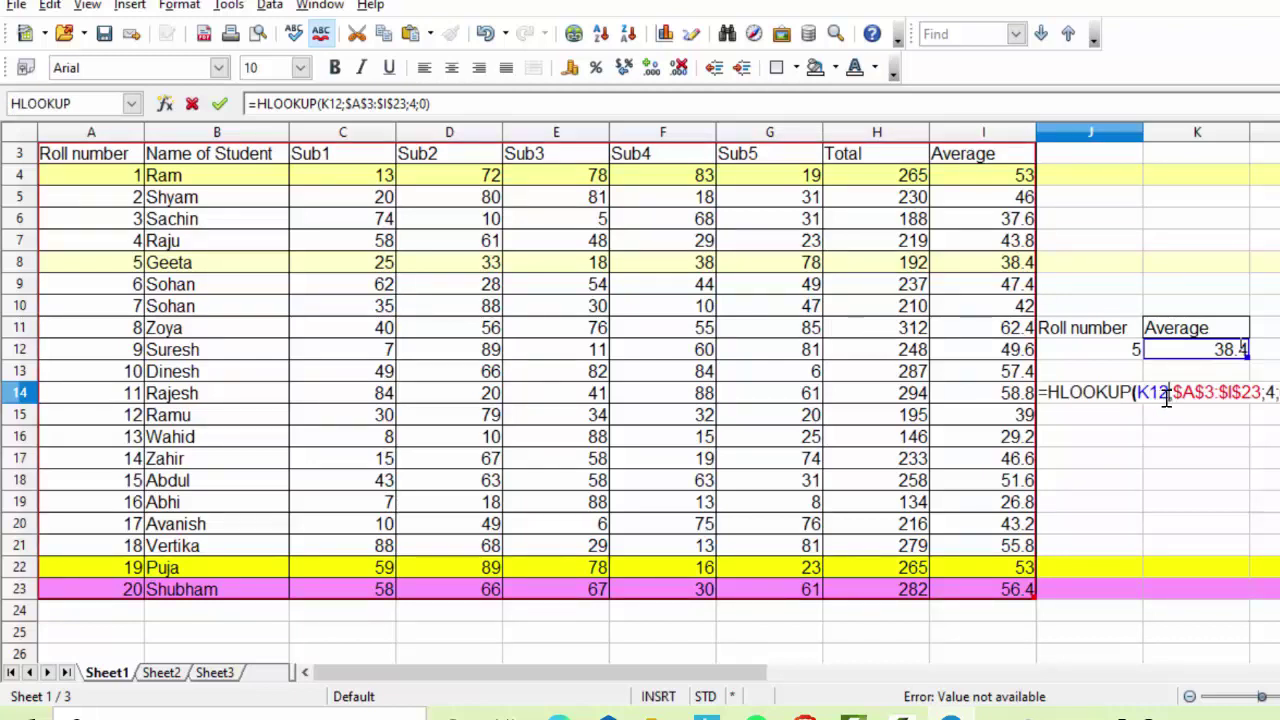
{"action": "key", "text": "BackSpace"}
{"action": "key", "text": "BackSpace"}
{"action": "key", "text": "BackSpace"}
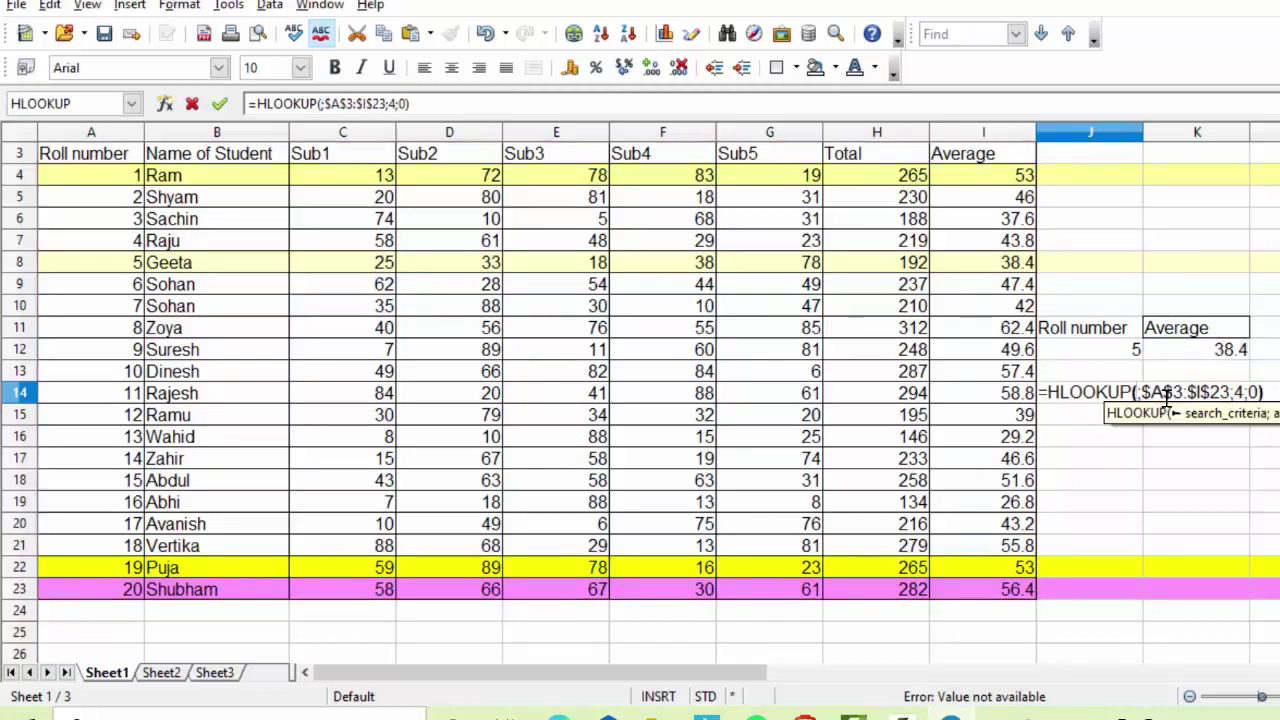
{"action": "left_click", "coordinate": [1186, 332]}
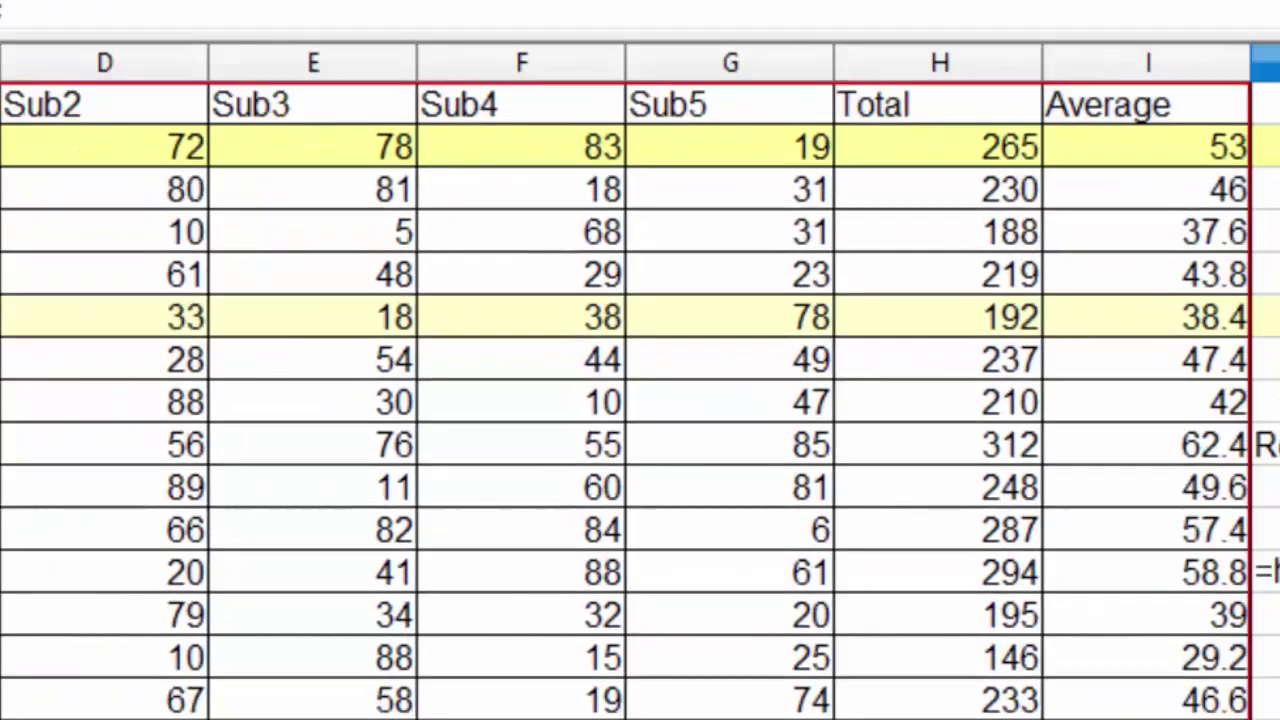
Step: Finish the HLOOKUP with row index 4 and exact match 0, returning Sachin's 37.6
{"action": "type", "text": "4;"}
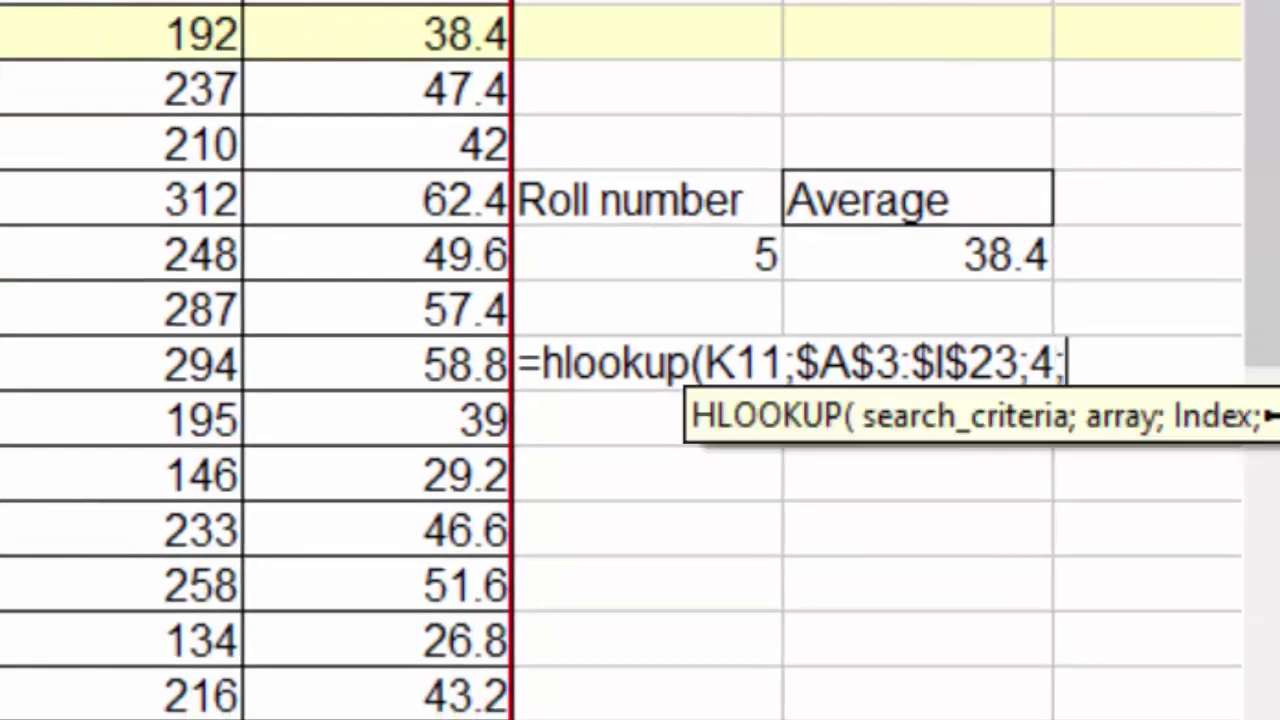
{"action": "type", "text": "0)"}
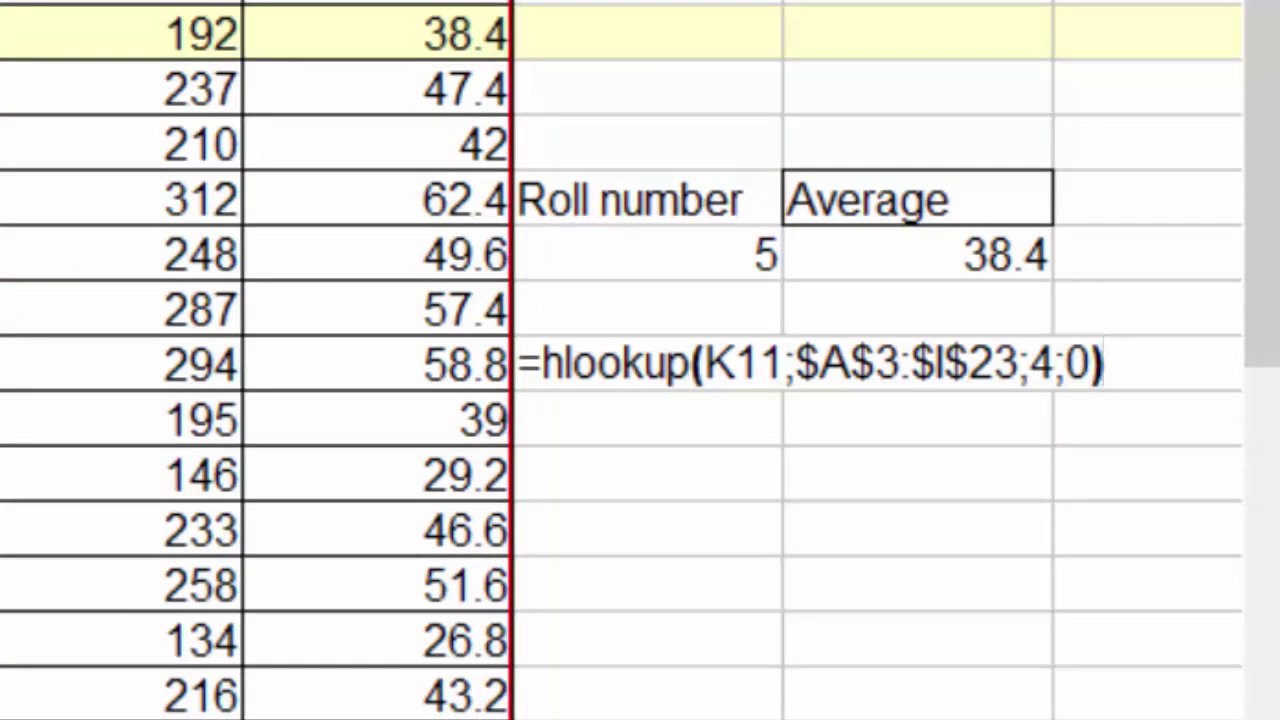
{"action": "key", "text": "Return"}
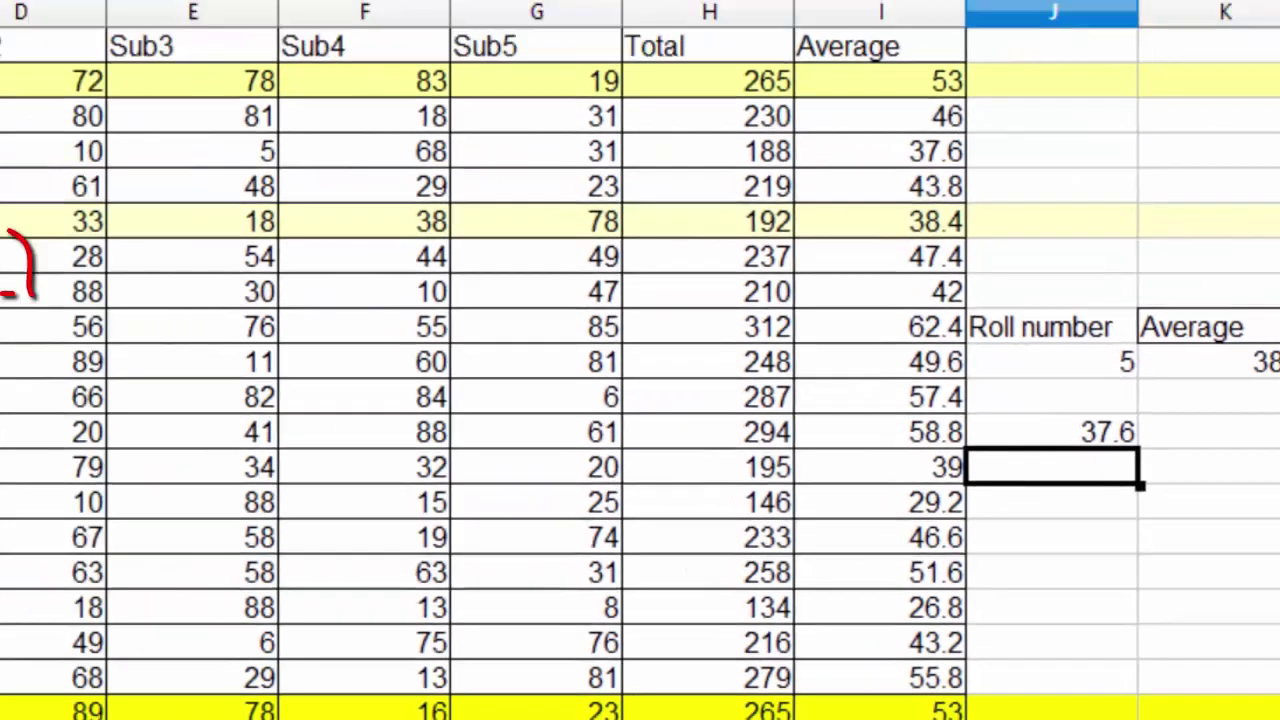
{"action": "left_click", "coordinate": [35, 265]}
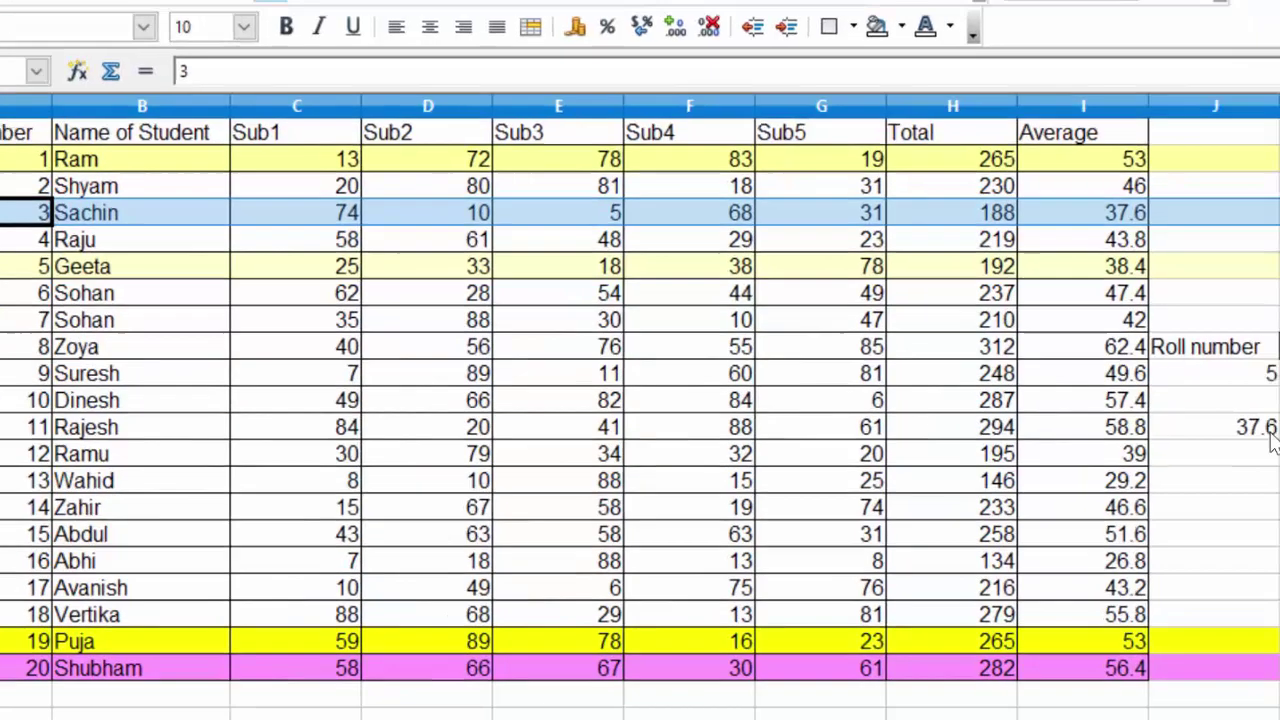
{"action": "left_click", "coordinate": [1262, 428]}
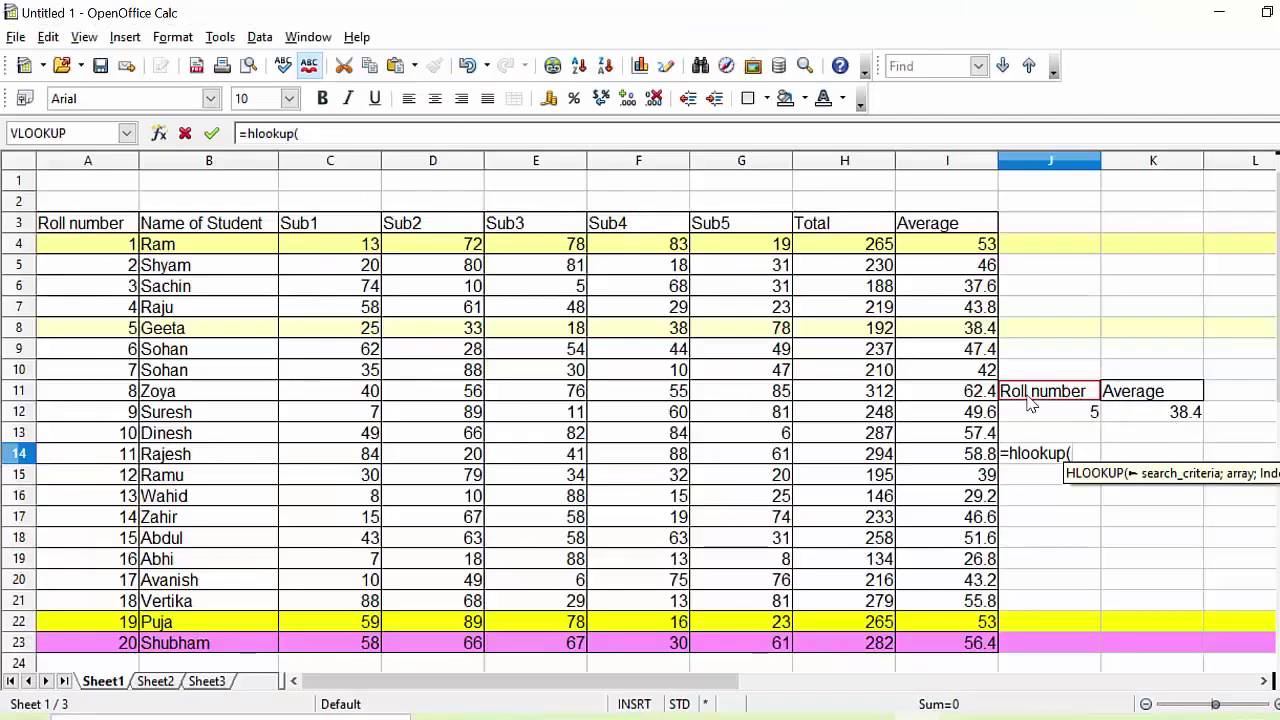
Step: Retype J14's HLOOKUP with K11 as lookup value and A3:I23 as the table range
{"action": "left_click", "coordinate": [1179, 396]}
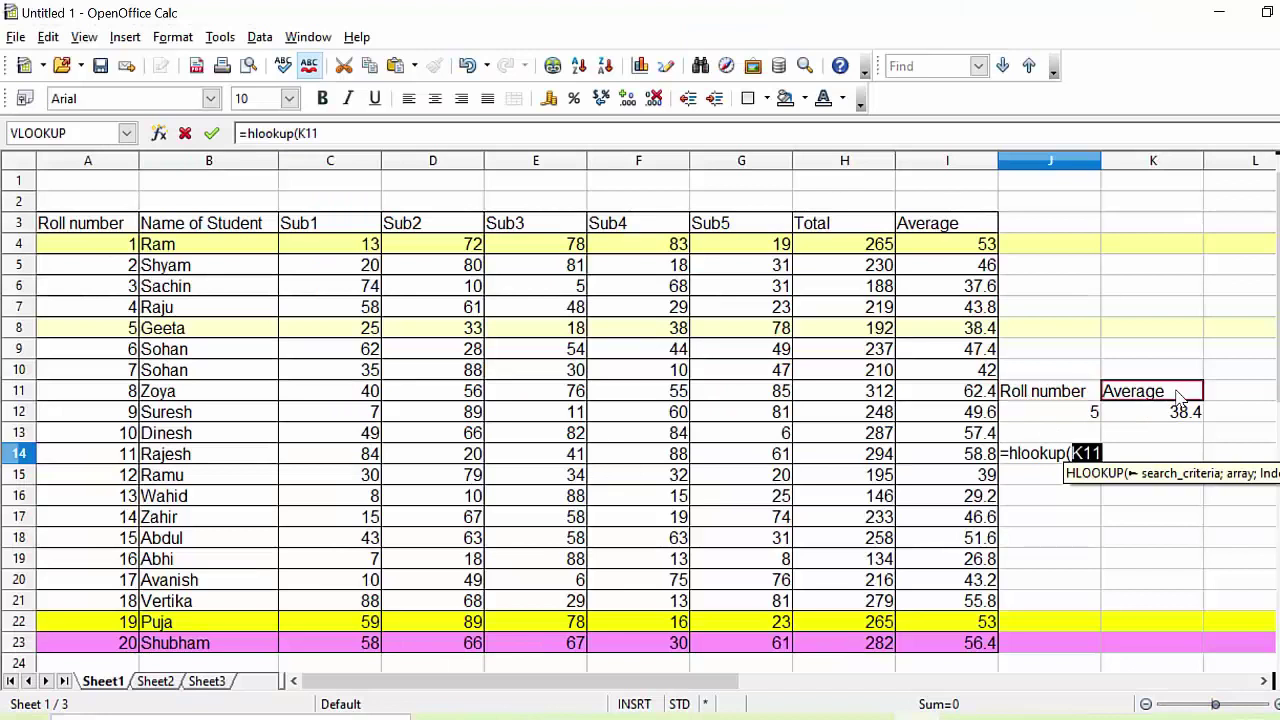
{"action": "type", "text": ";"}
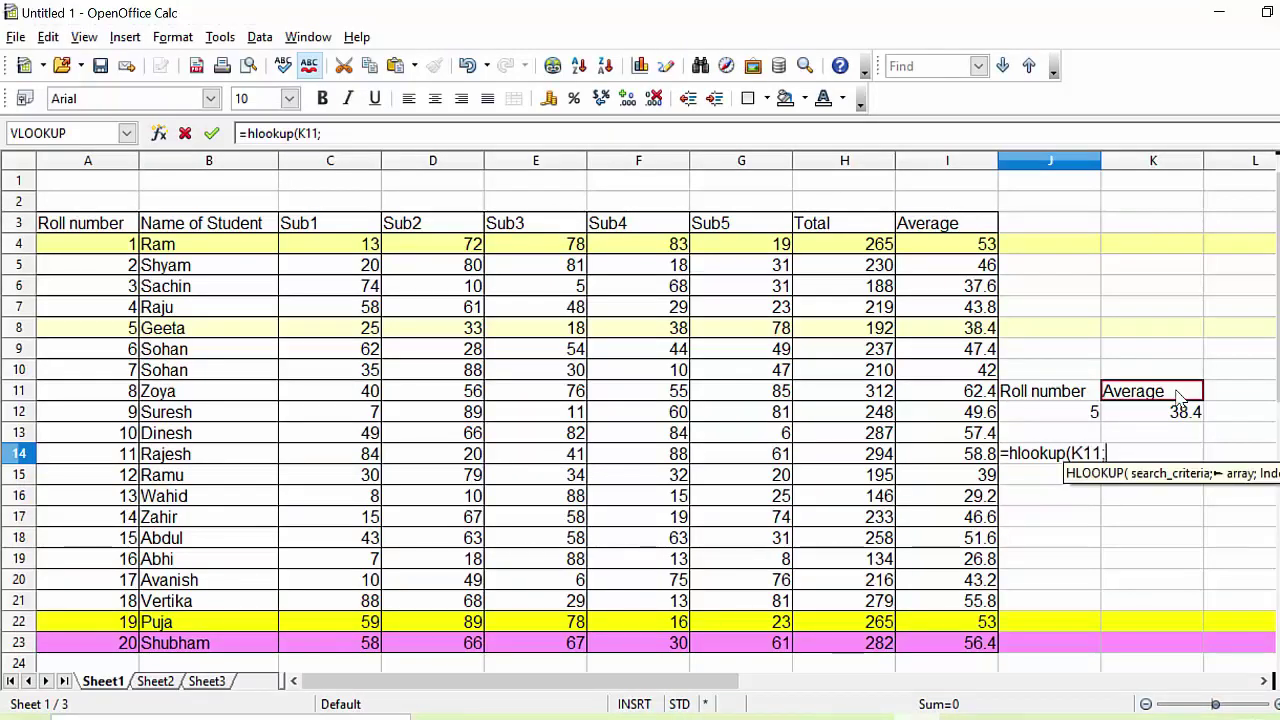
{"action": "left_click", "coordinate": [72, 226]}
{"action": "mouse_move", "coordinate": [72, 226]}
{"action": "left_mouse_down"}
{"action": "mouse_move", "coordinate": [505, 488]}
{"action": "mouse_move", "coordinate": [885, 645]}
{"action": "mouse_move", "coordinate": [938, 647]}
{"action": "left_mouse_up"}
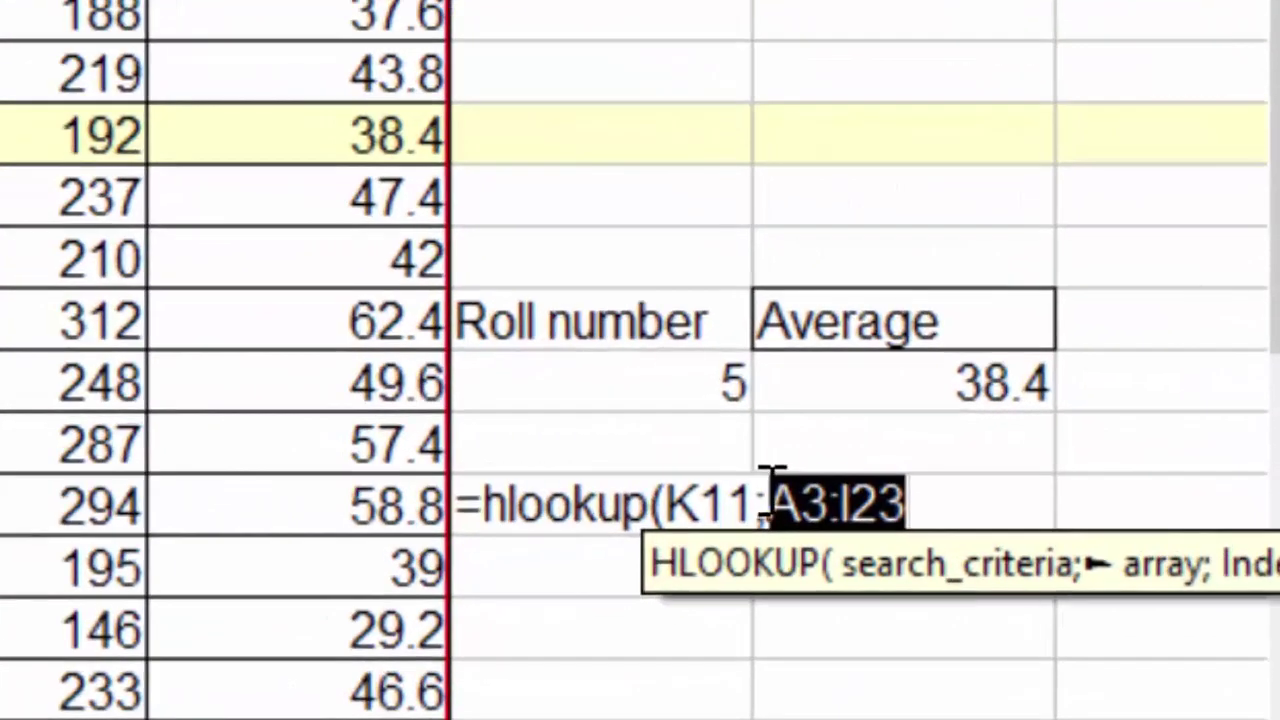
Step: Make the range absolute as $A$3:$I$23 and start a match( for the row index
{"action": "key", "text": "Right"}
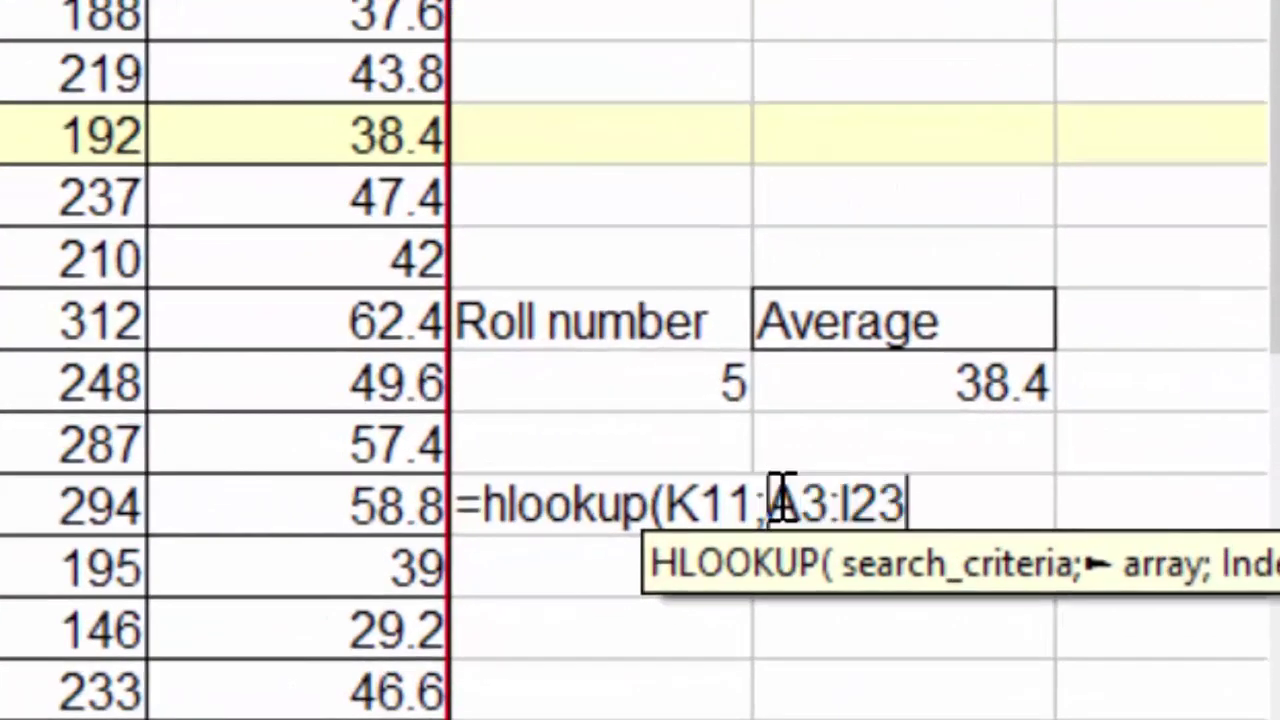
{"action": "left_click", "coordinate": [783, 497]}
{"action": "type", "text": "$"}
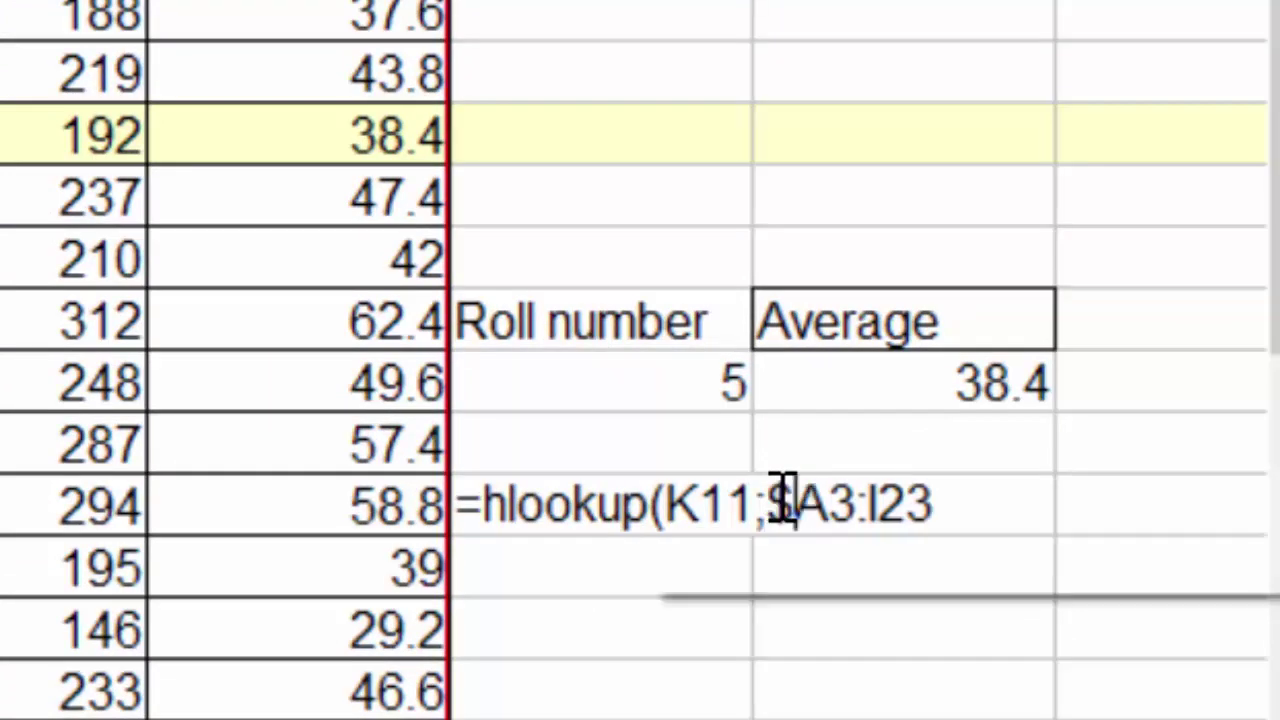
{"action": "left_click", "coordinate": [829, 497]}
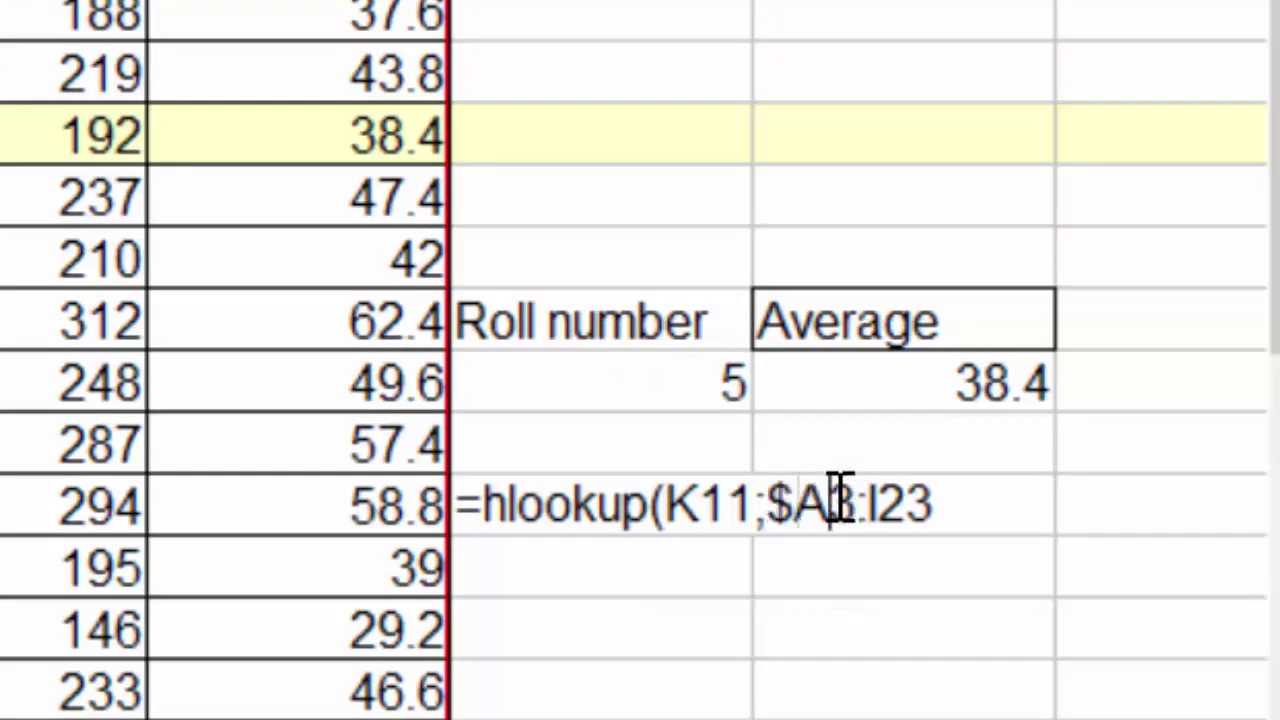
{"action": "type", "text": "$"}
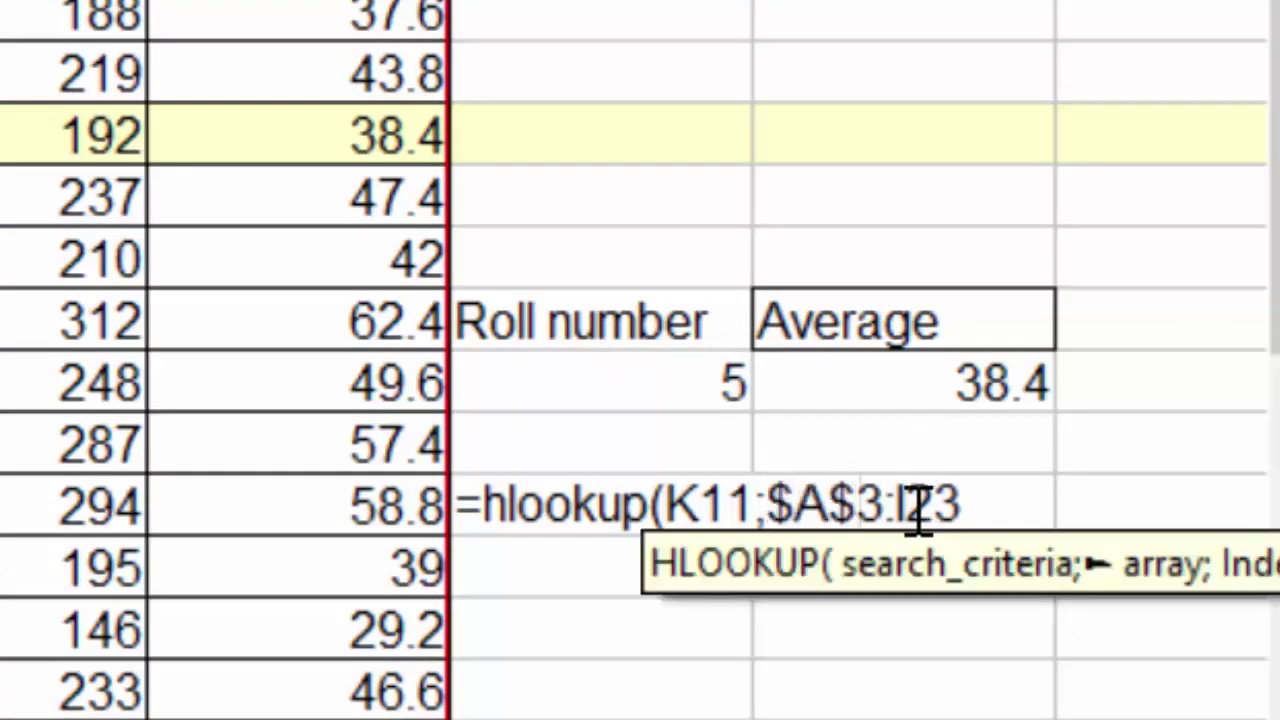
{"action": "left_click", "coordinate": [897, 497]}
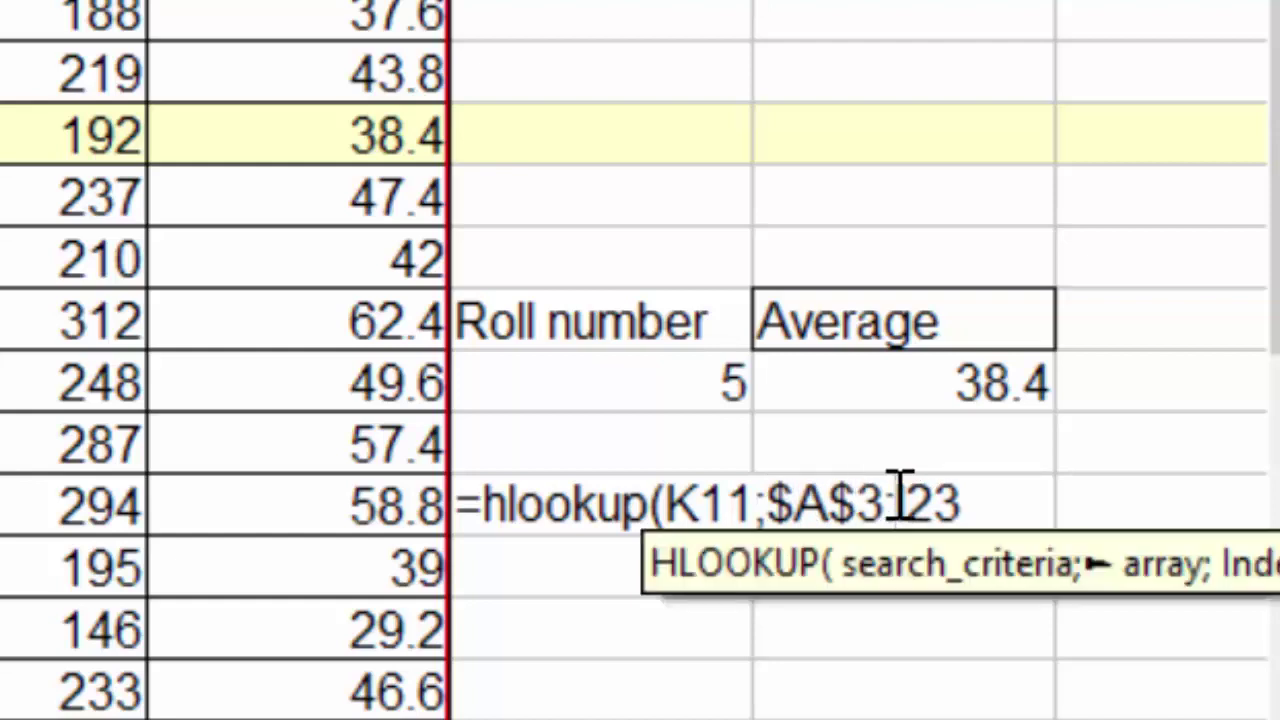
{"action": "type", "text": "$"}
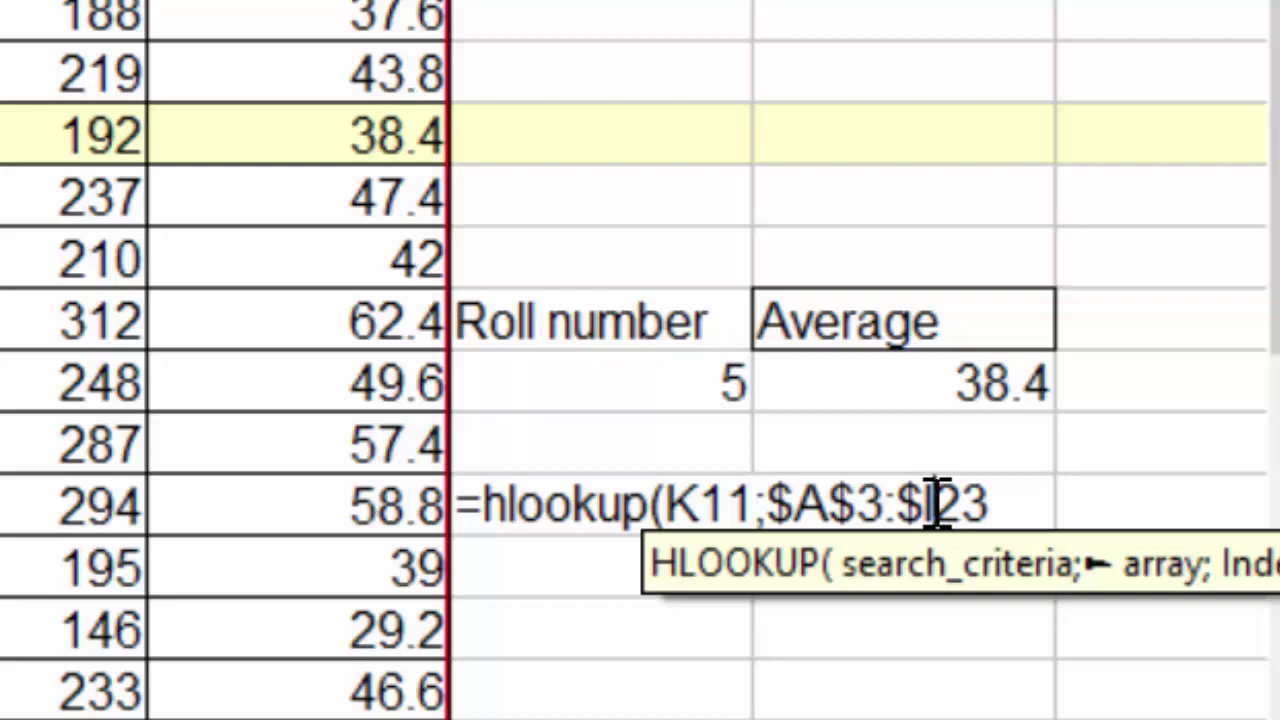
{"action": "left_click", "coordinate": [937, 500]}
{"action": "type", "text": "$"}
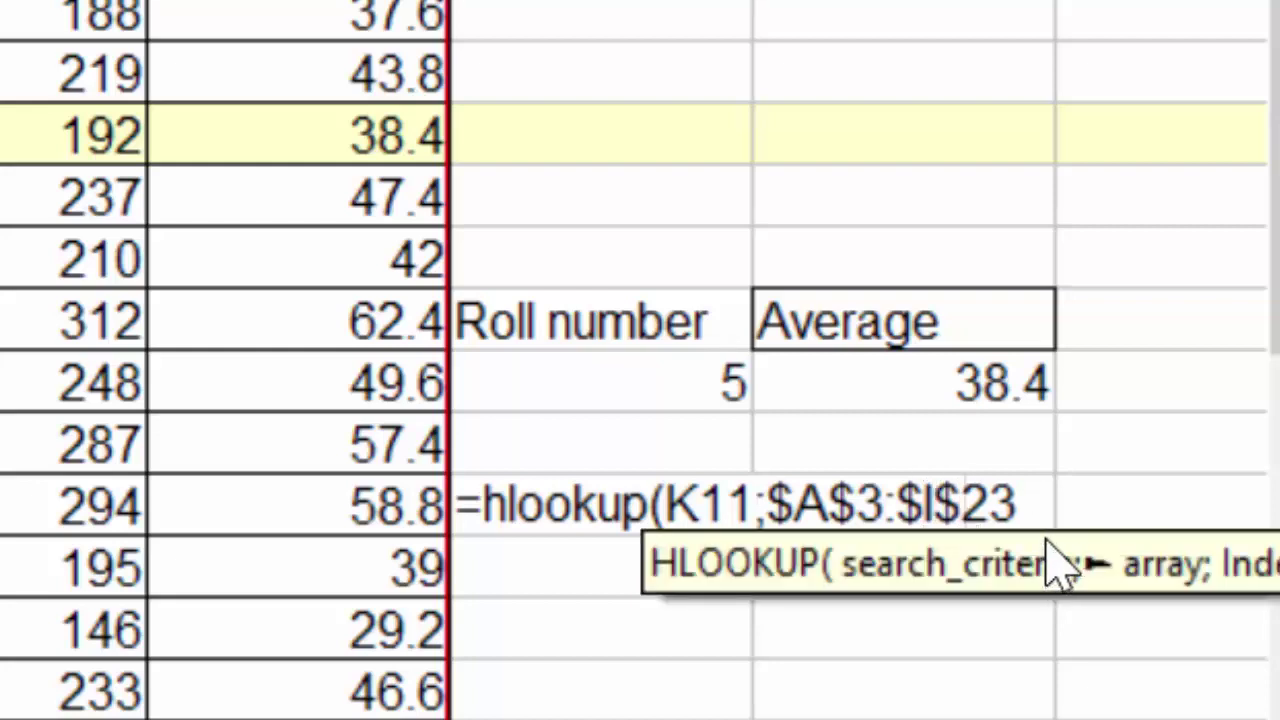
{"action": "left_click", "coordinate": [1046, 502]}
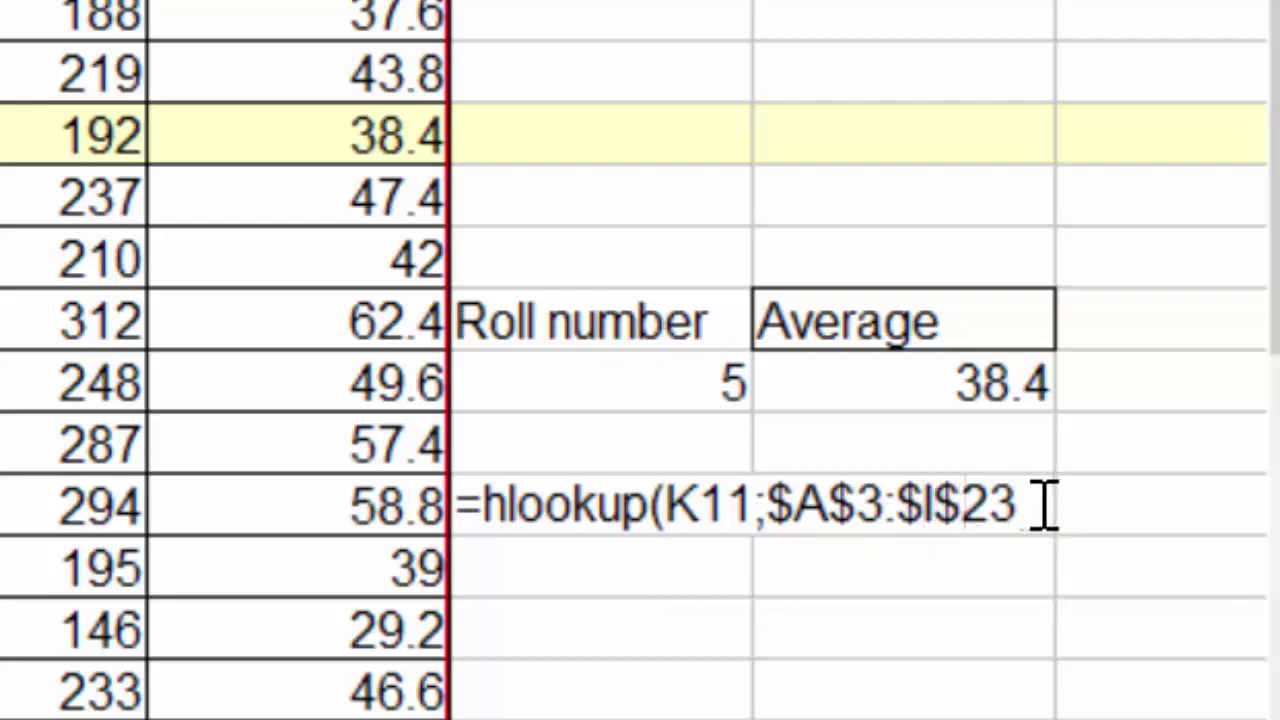
{"action": "type", "text": ";"}
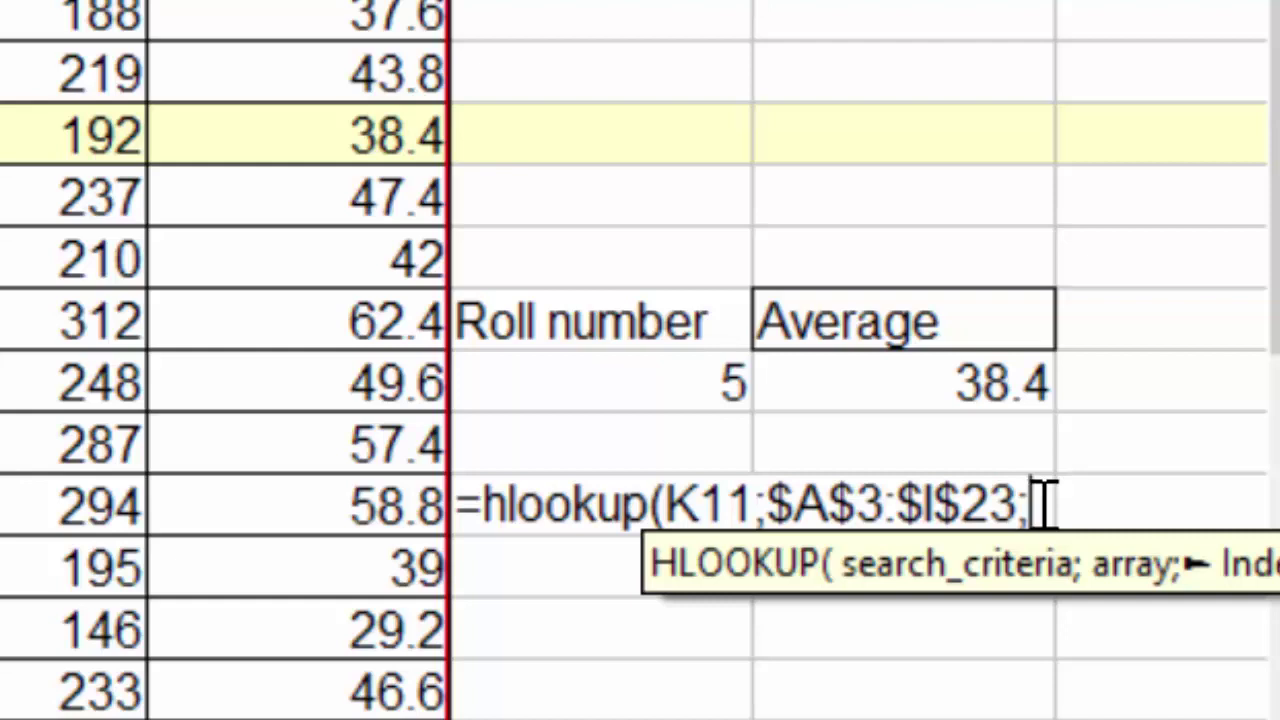
{"action": "type", "text": "m"}
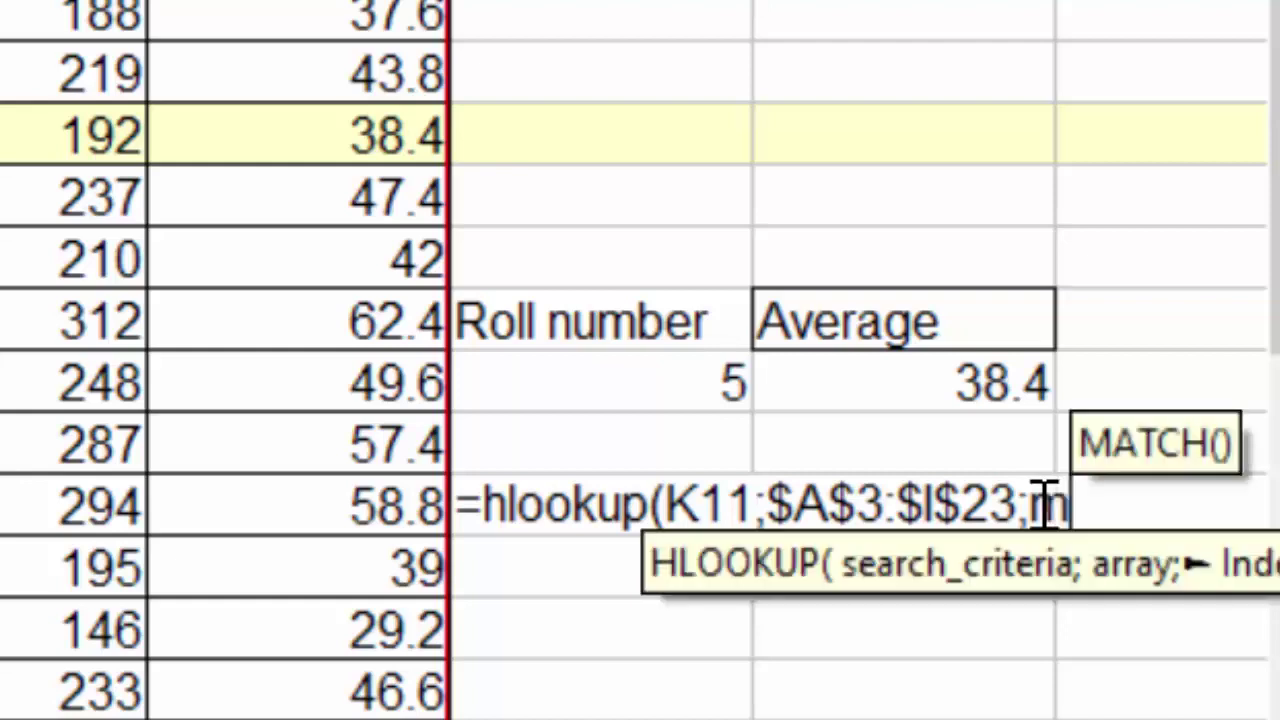
{"action": "type", "text": "atch"}
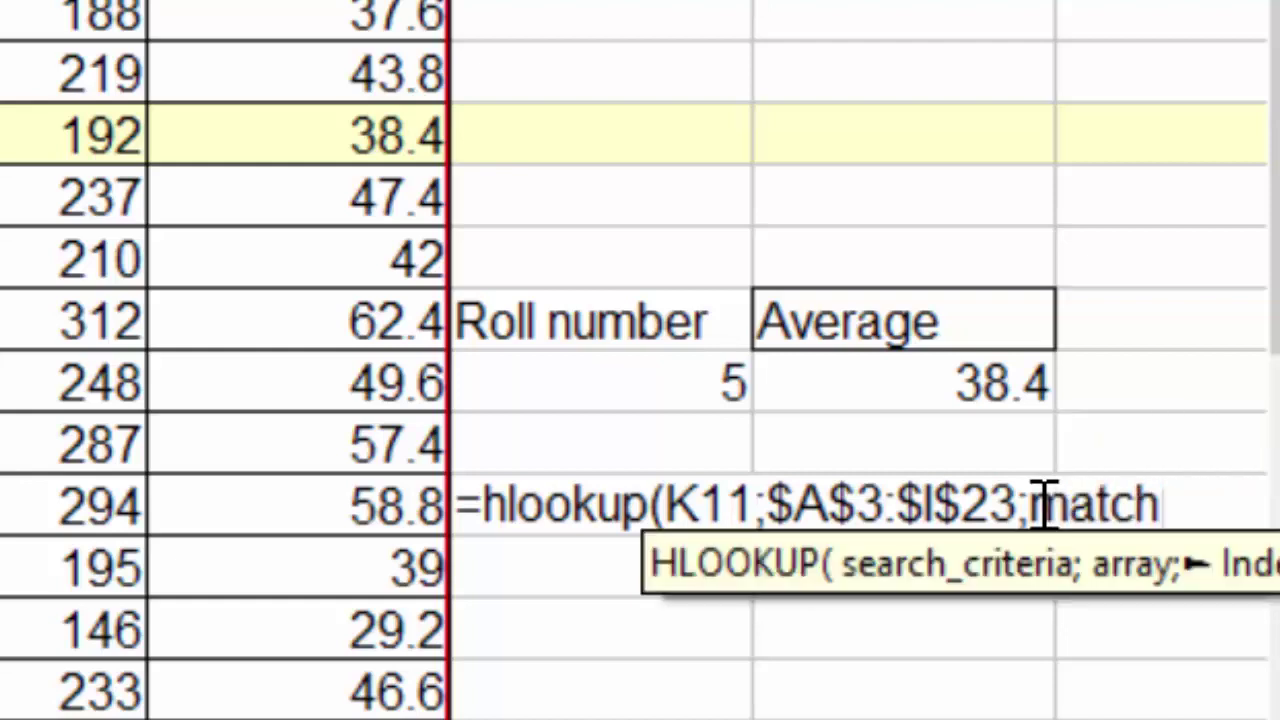
{"action": "type", "text": "("}
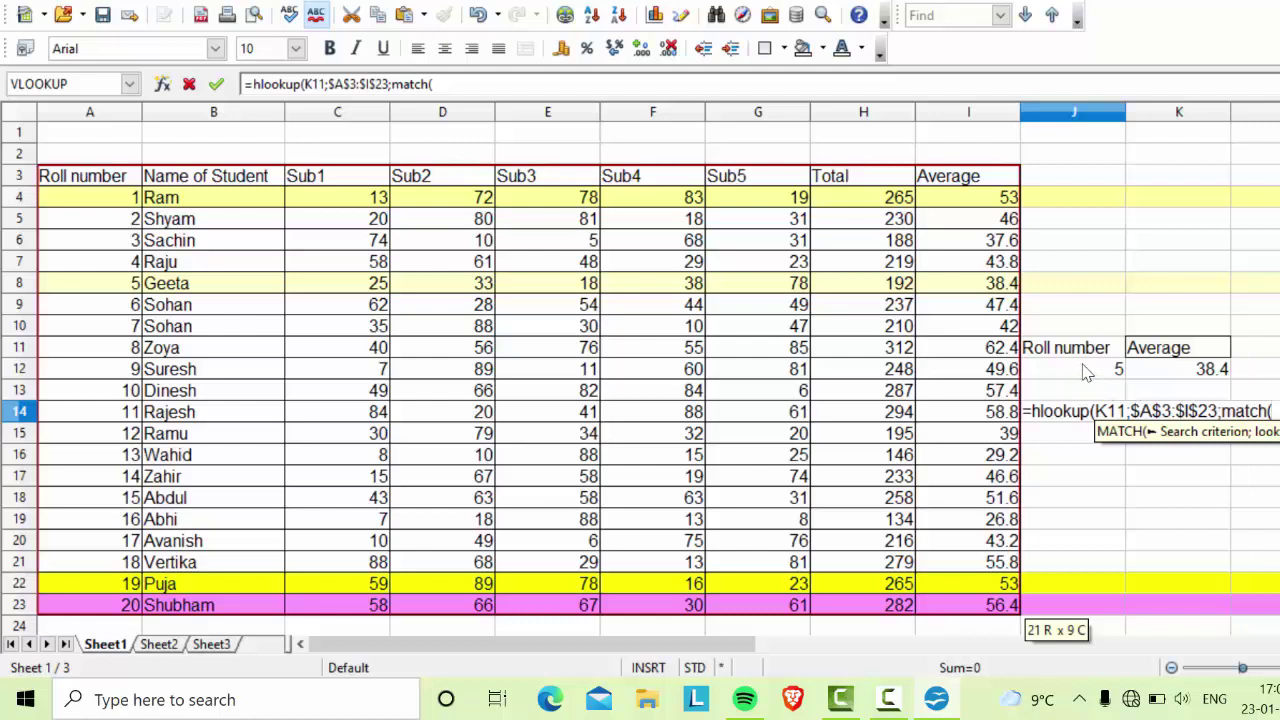
Step: Make the MATCH search for roll number J12 within the column range A3:A23
{"action": "left_click", "coordinate": [1086, 371]}
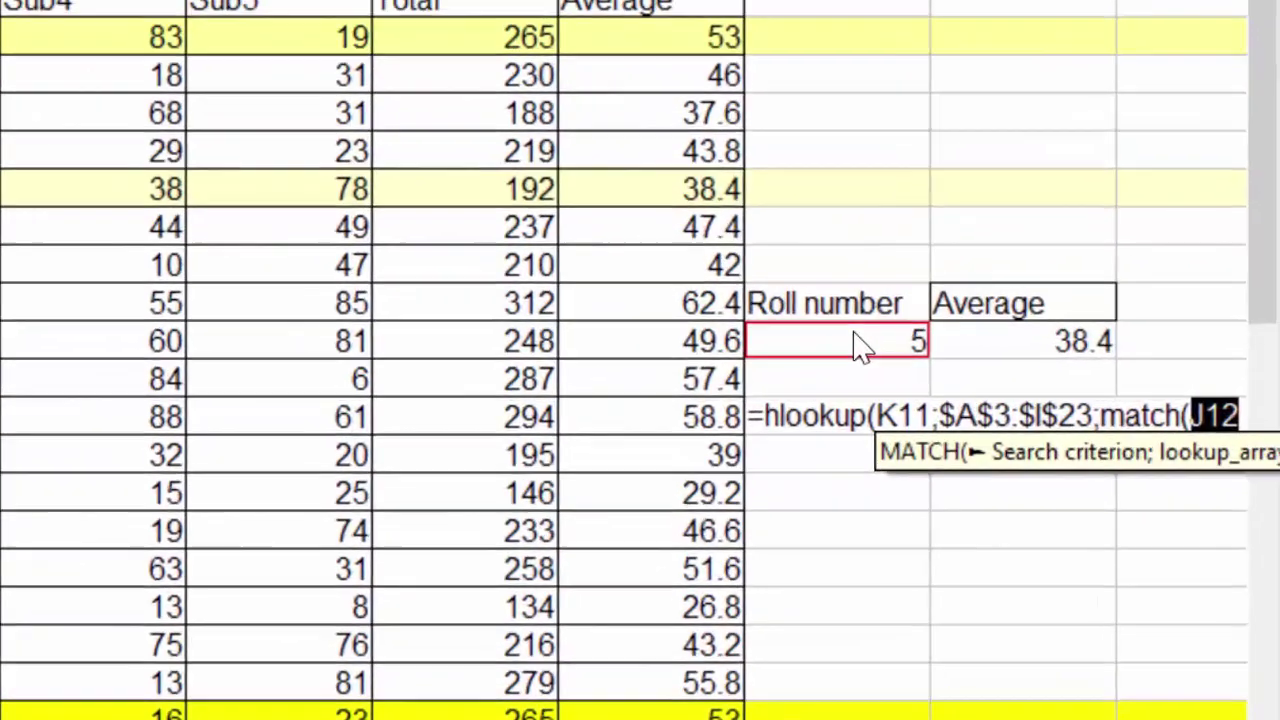
{"action": "type", "text": ";"}
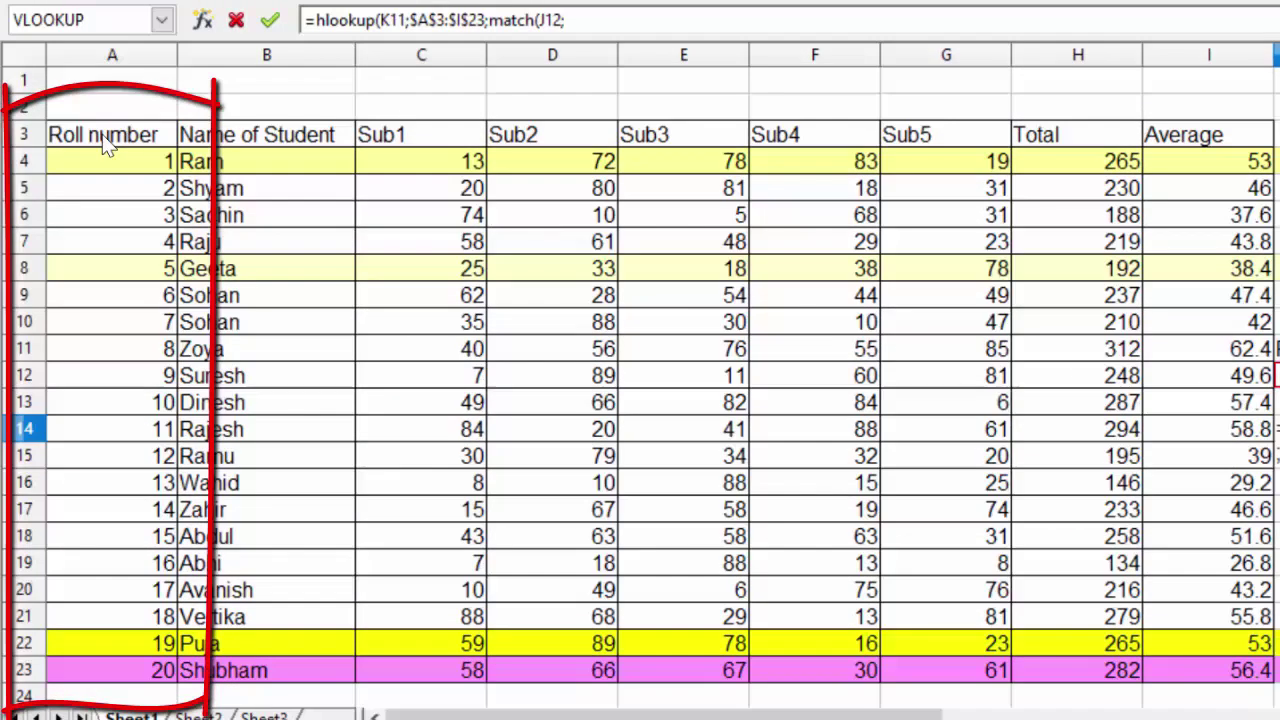
{"action": "left_click", "coordinate": [108, 140]}
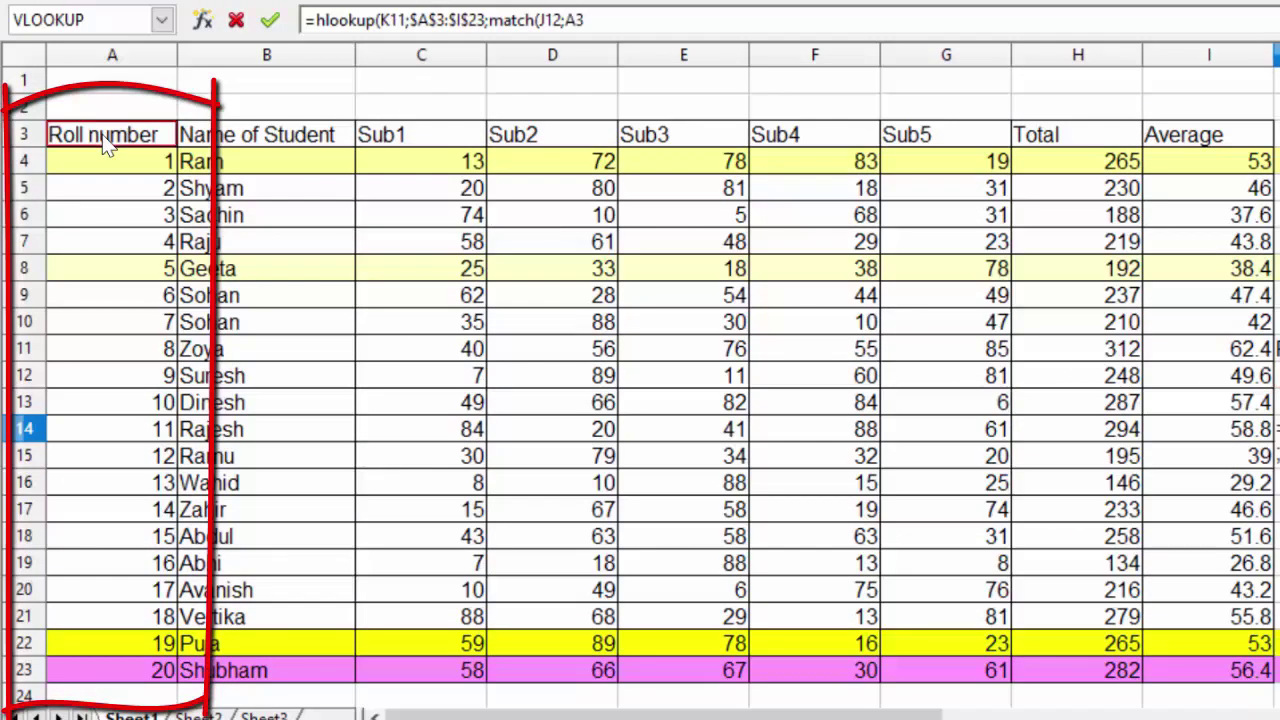
{"action": "left_click_drag", "start_coordinate": [105, 142], "coordinate": [97, 680]}
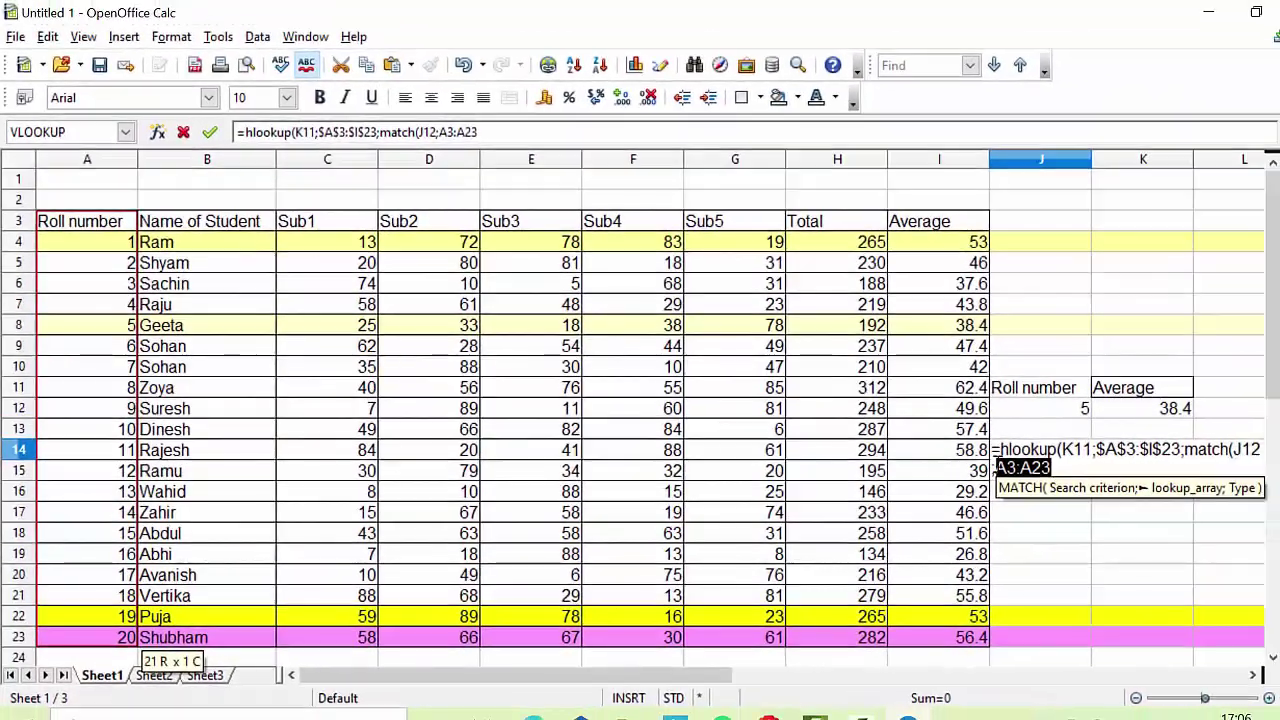
Step: Make the MATCH range absolute ($A$3:$A$23), then close MATCH and HLOOKUP with exact-match 0
{"action": "left_click", "coordinate": [855, 479]}
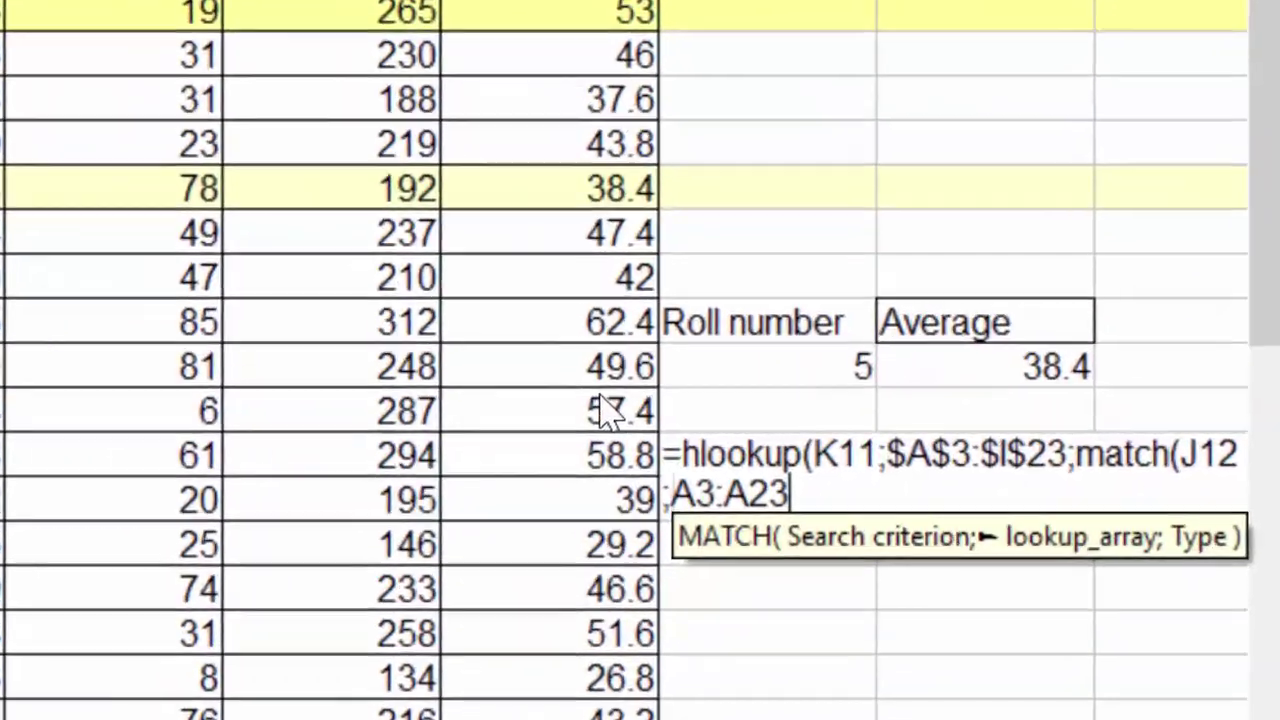
{"action": "type", "text": "$"}
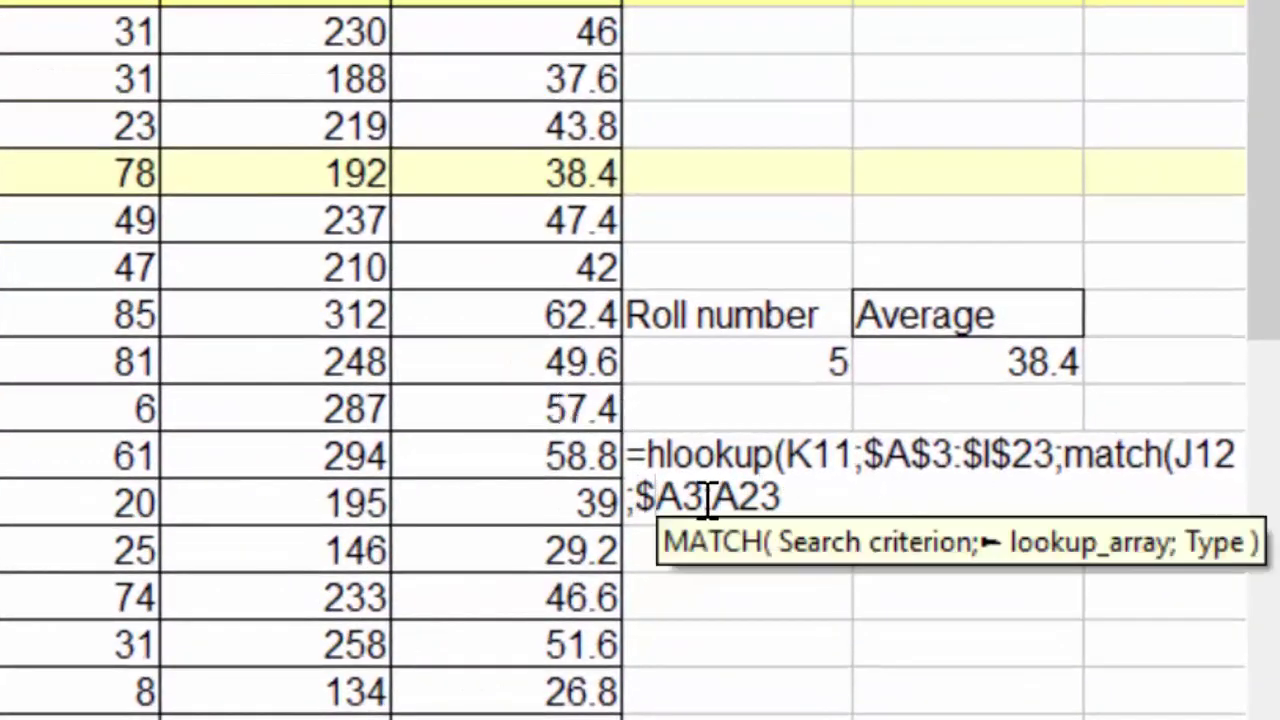
{"action": "left_click", "coordinate": [686, 490]}
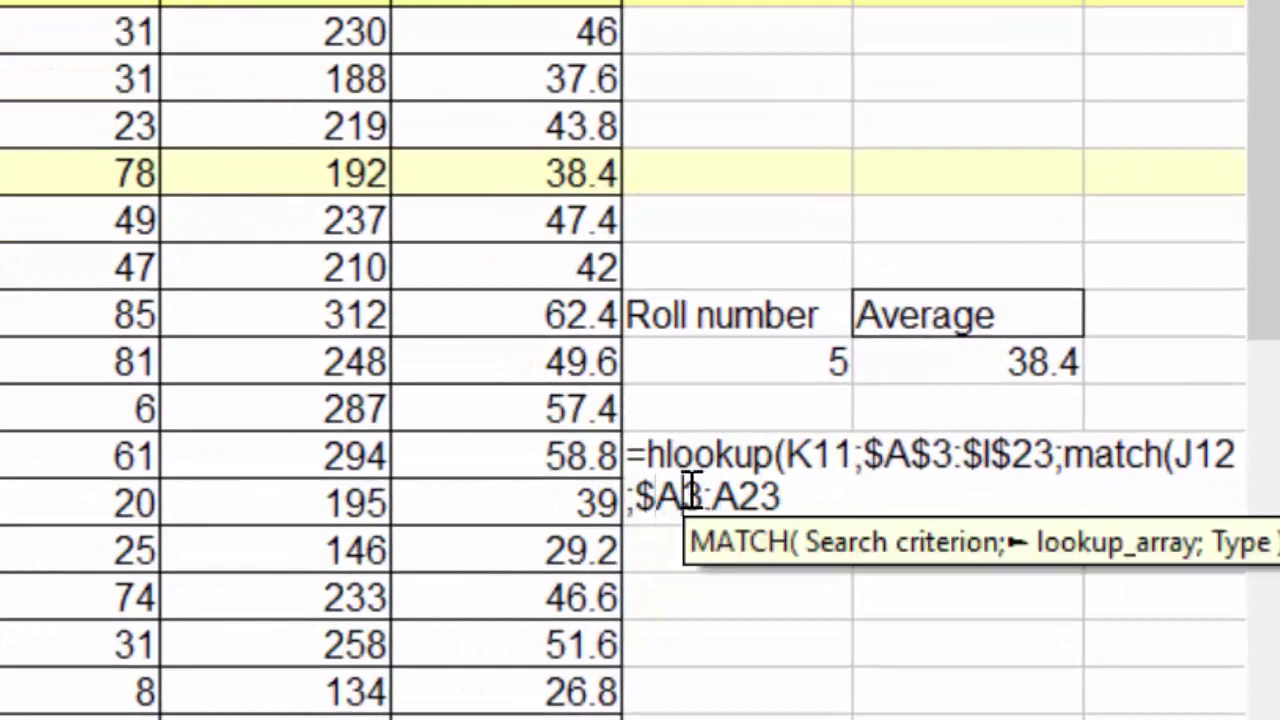
{"action": "type", "text": "$"}
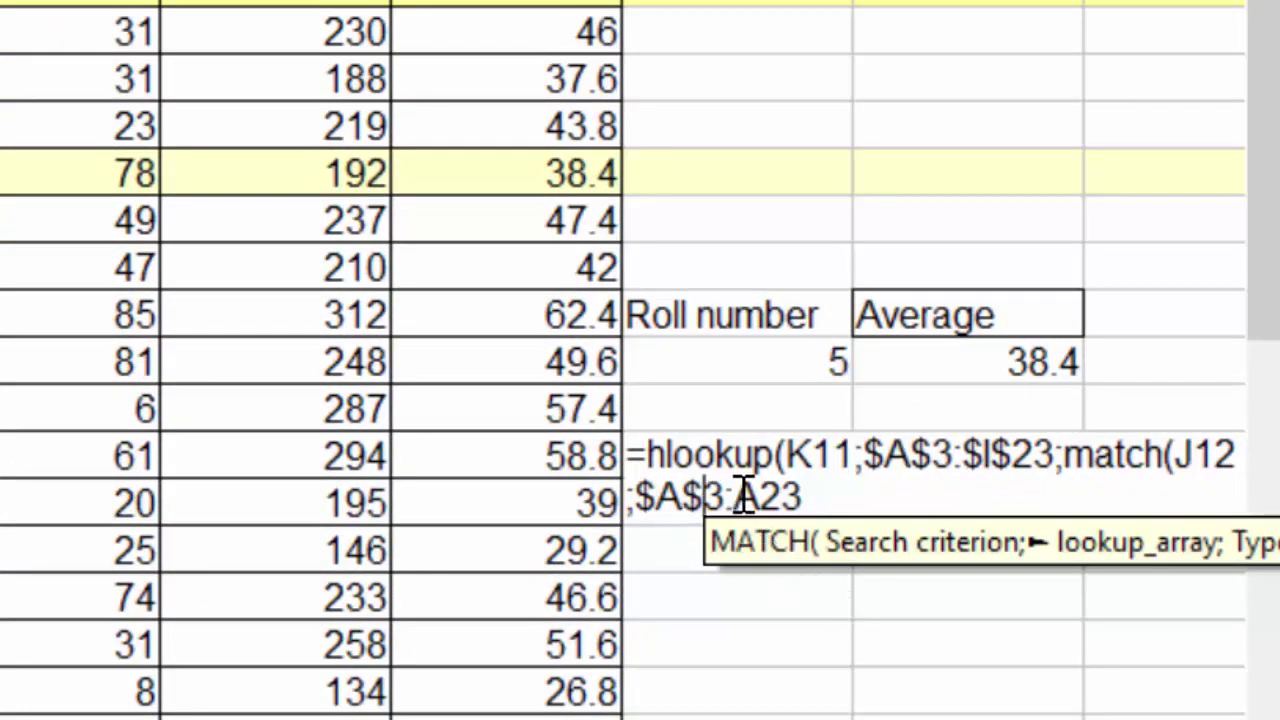
{"action": "left_click", "coordinate": [740, 494]}
{"action": "type", "text": "$"}
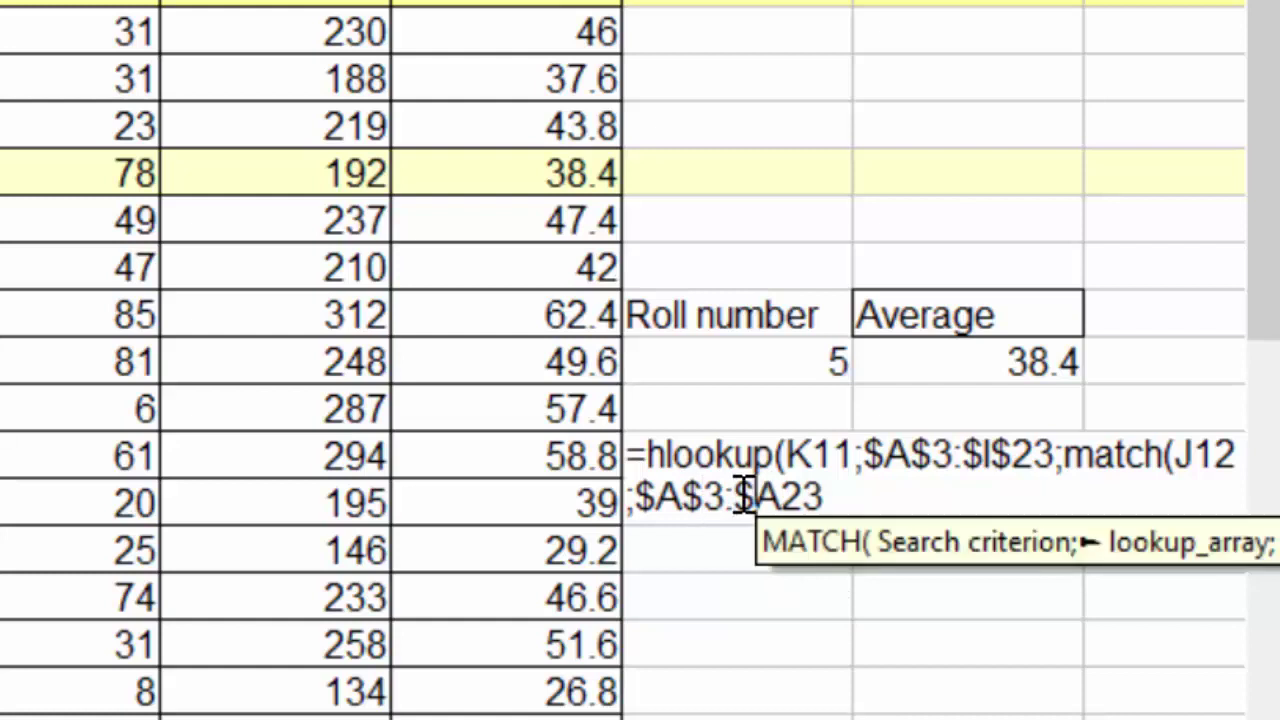
{"action": "left_click", "coordinate": [790, 494]}
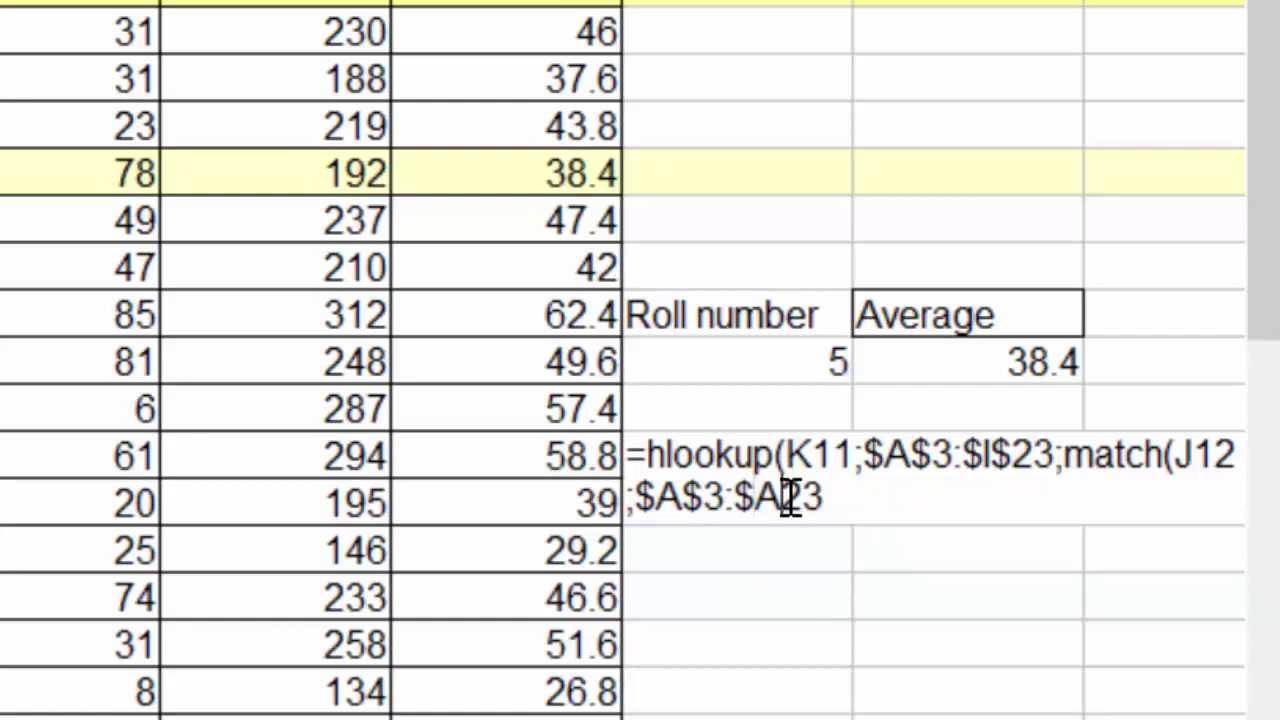
{"action": "type", "text": "$23"}
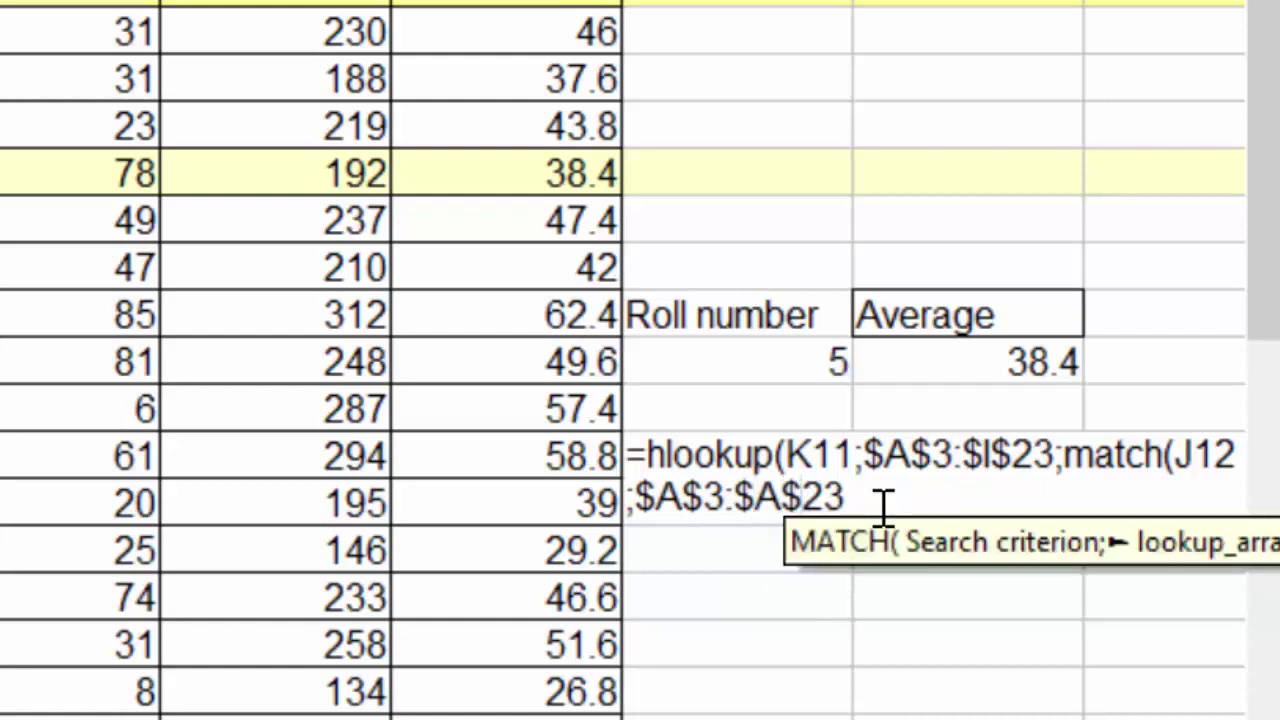
{"action": "type", "text": ";"}
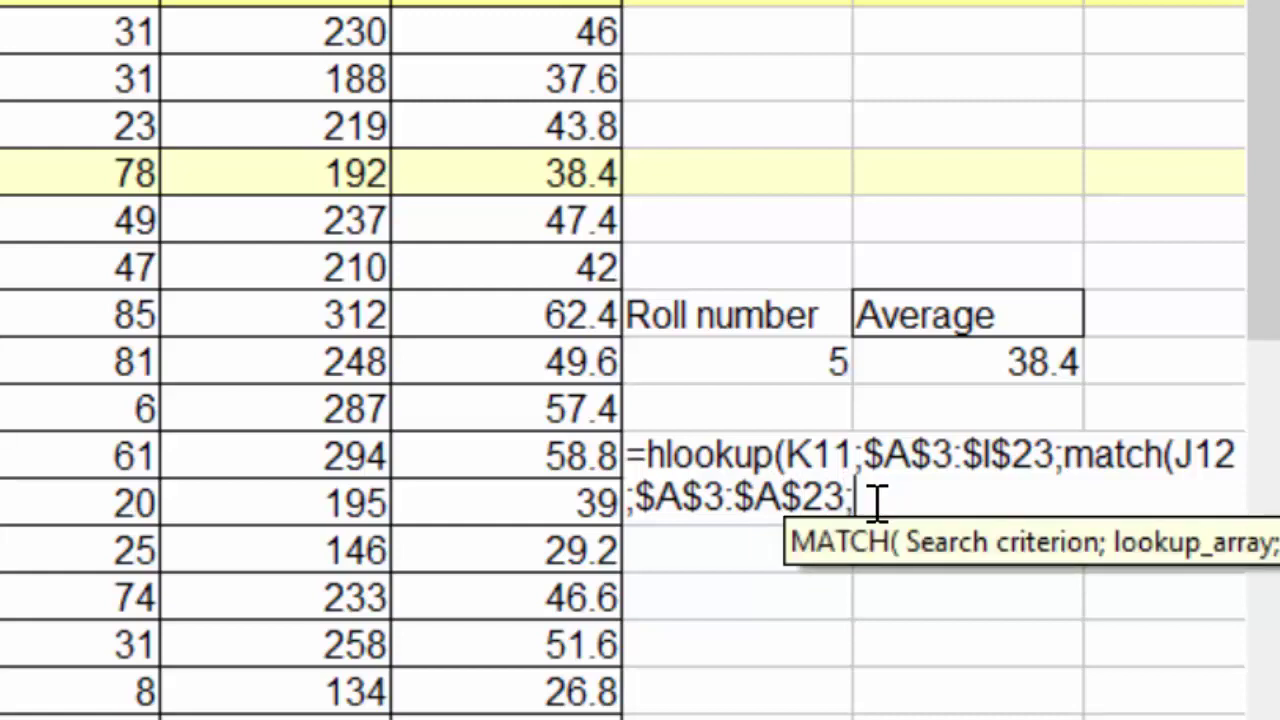
{"action": "type", "text": "0"}
{"action": "type", "text": ");"}
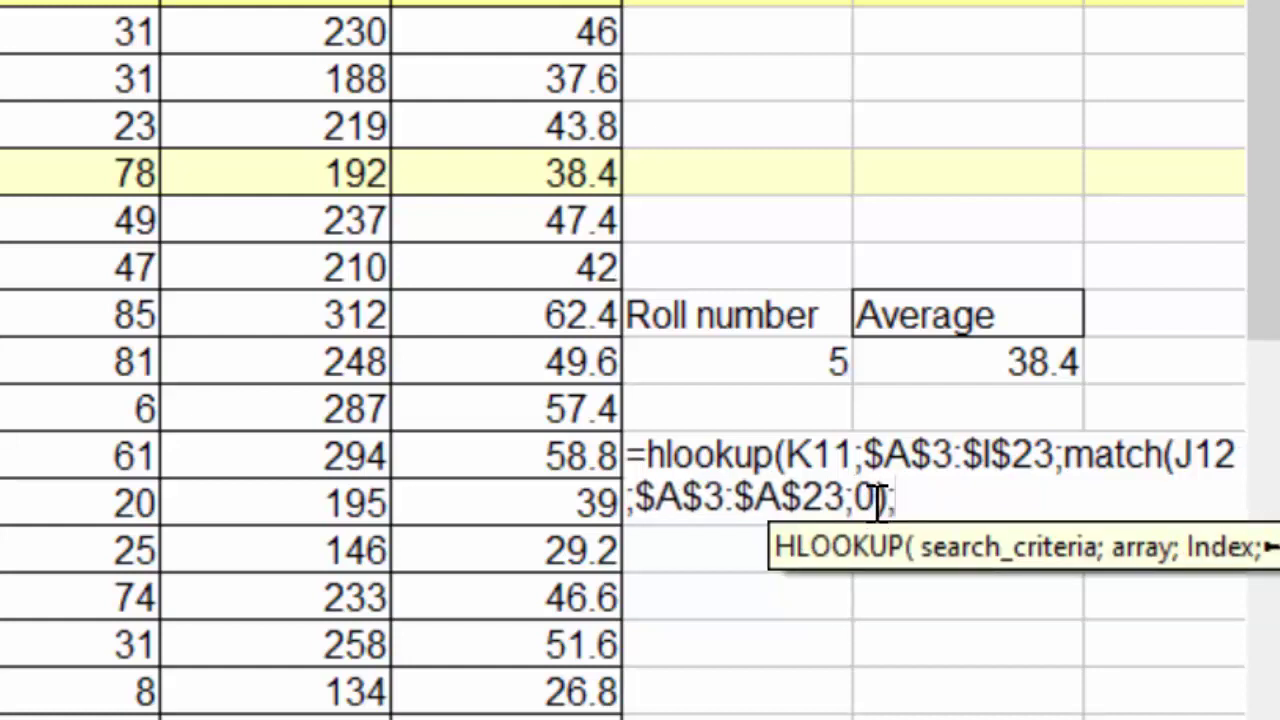
{"action": "type", "text": "0)"}
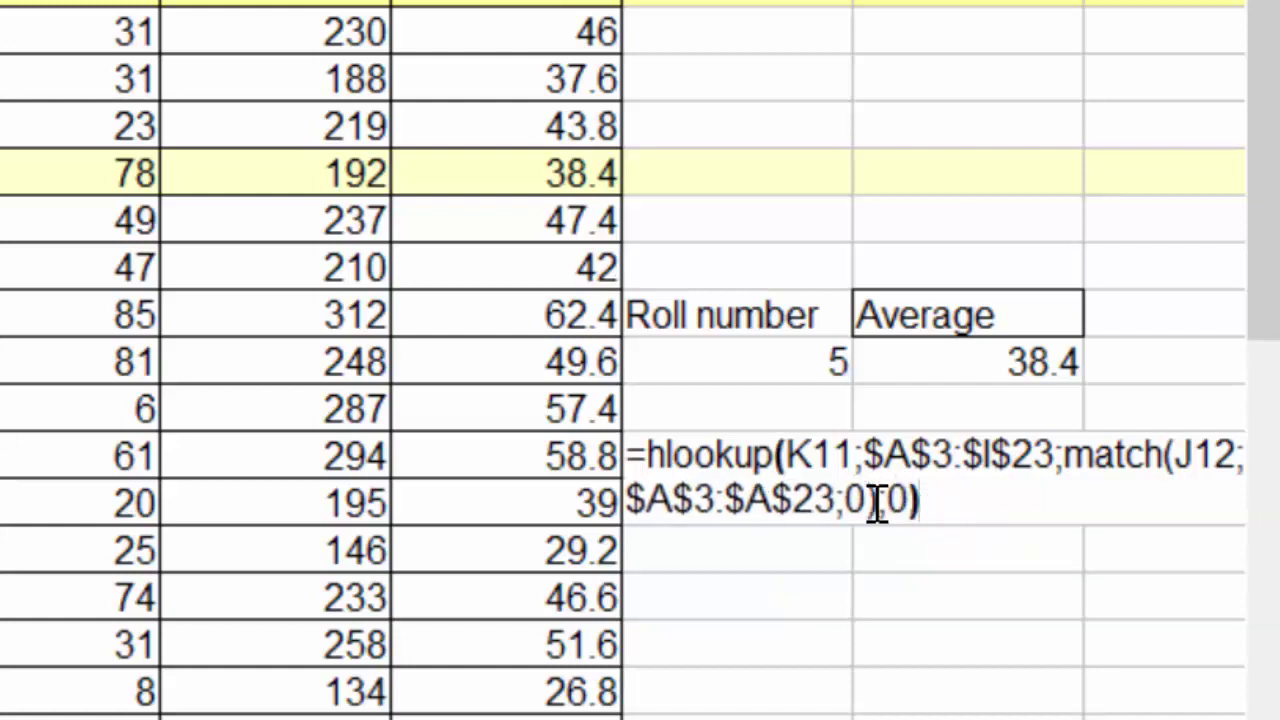
Step: Commit the HLOOKUP formula (showing 38.4), then change roll number J12 from 5 to 7, returning 42
{"action": "key", "text": "Return"}
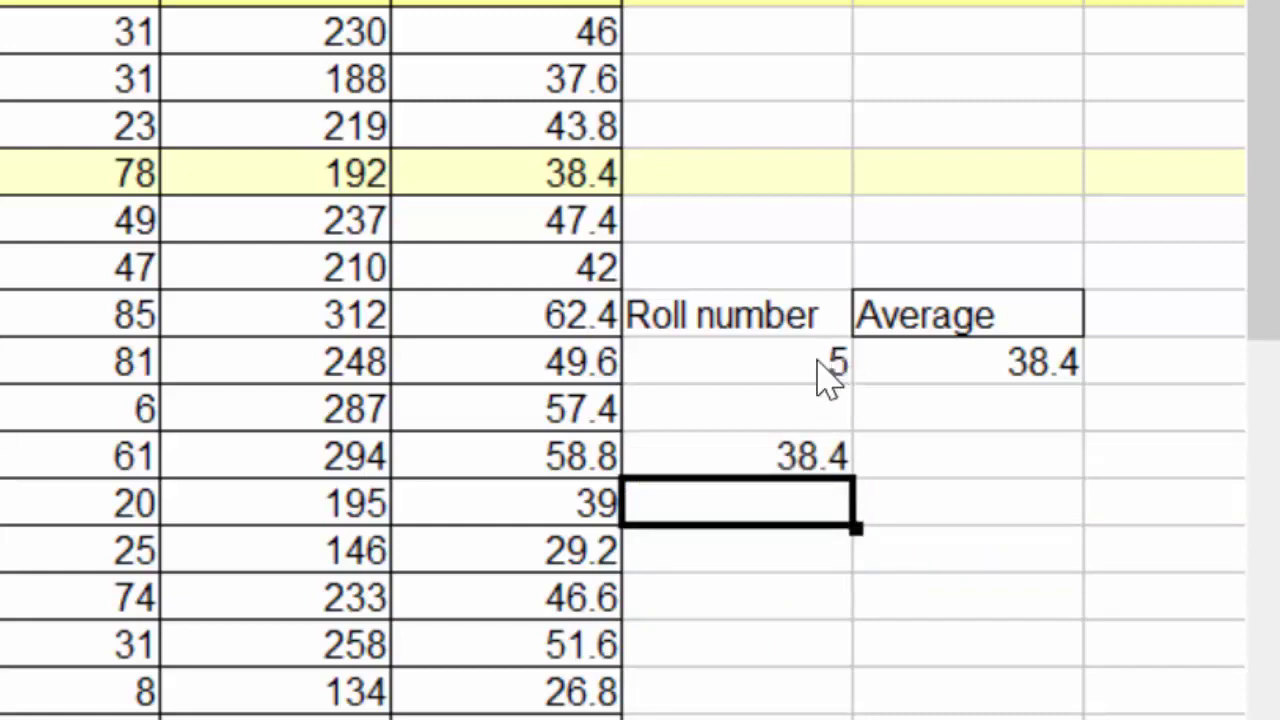
{"action": "left_click", "coordinate": [797, 466]}
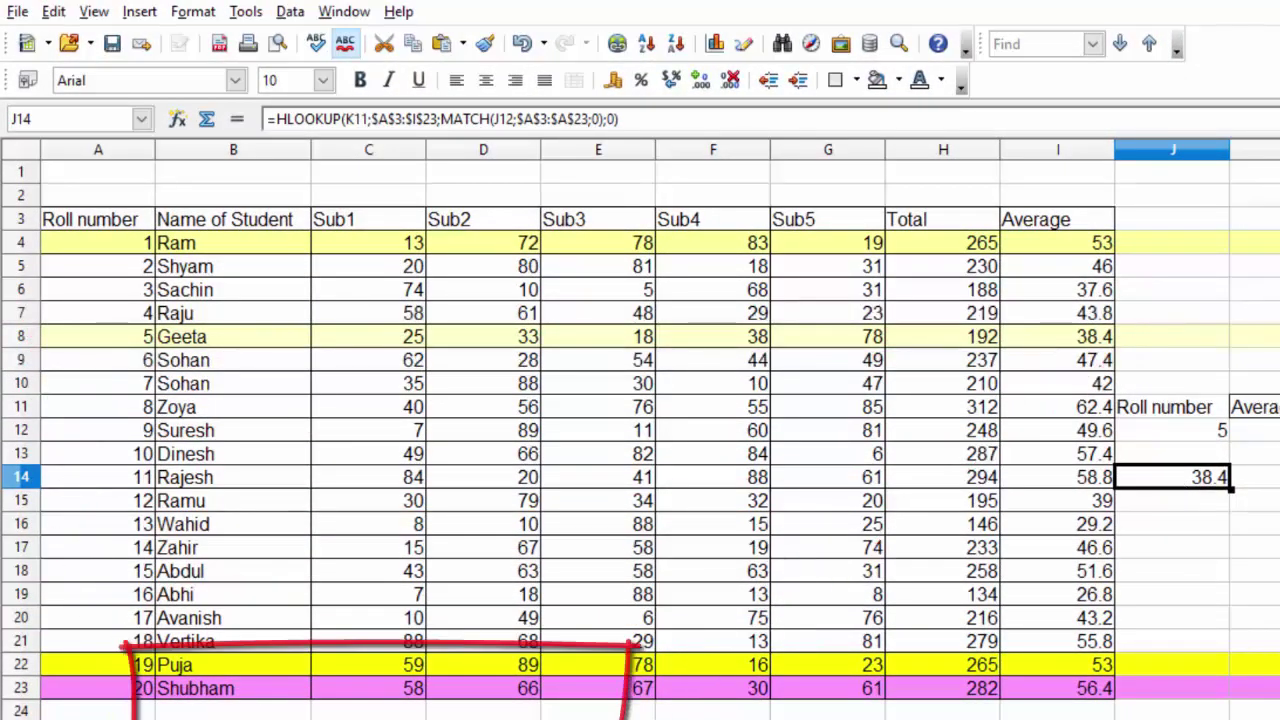
{"action": "left_click", "coordinate": [1195, 437]}
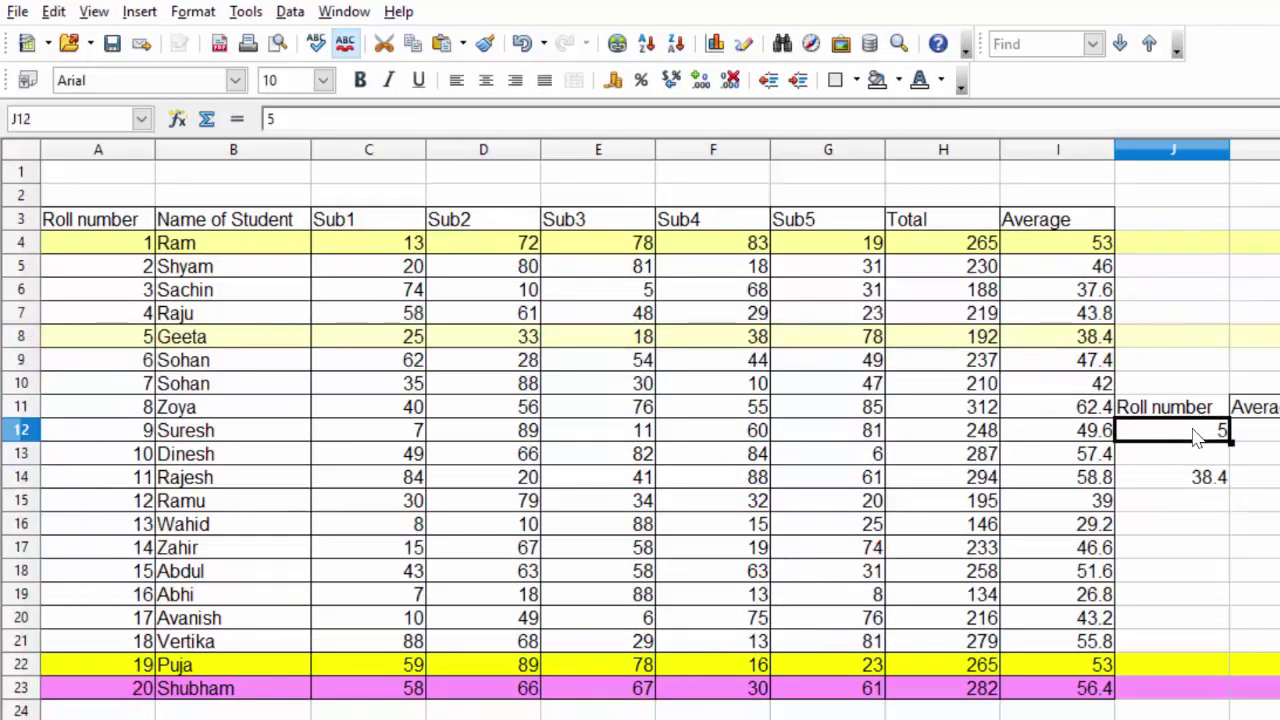
{"action": "key", "text": "Delete"}
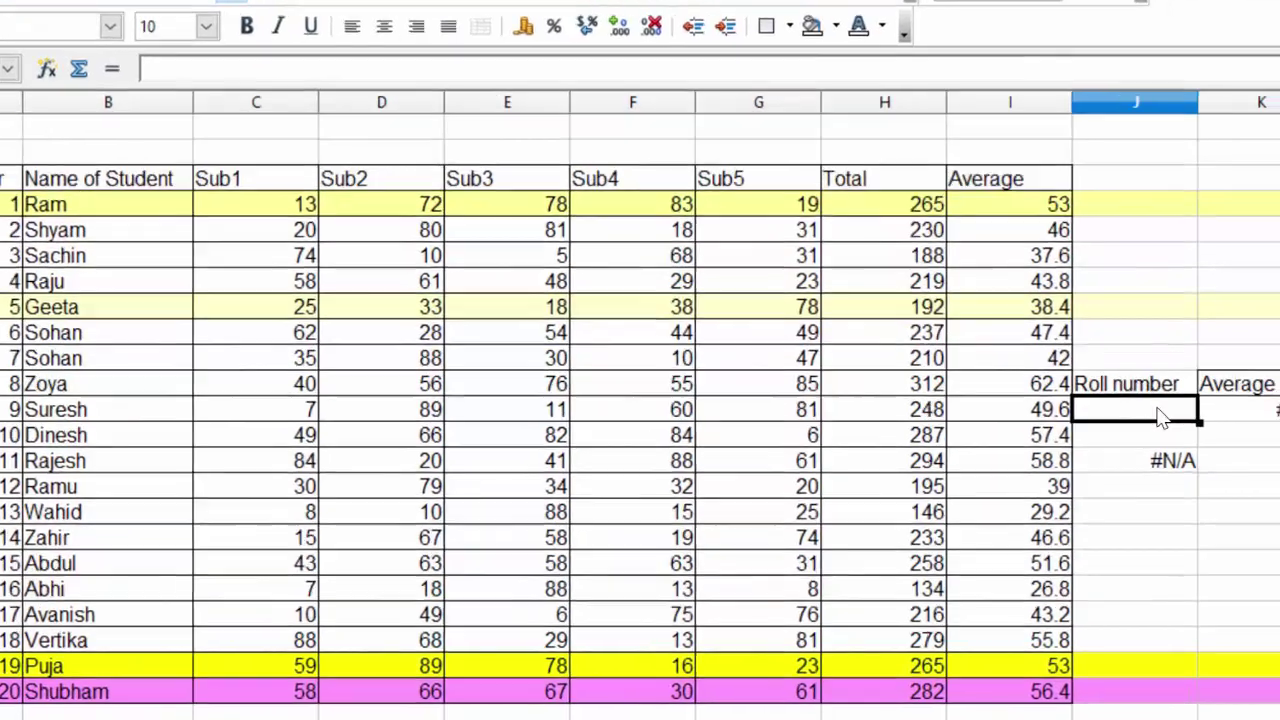
{"action": "type", "text": "7"}
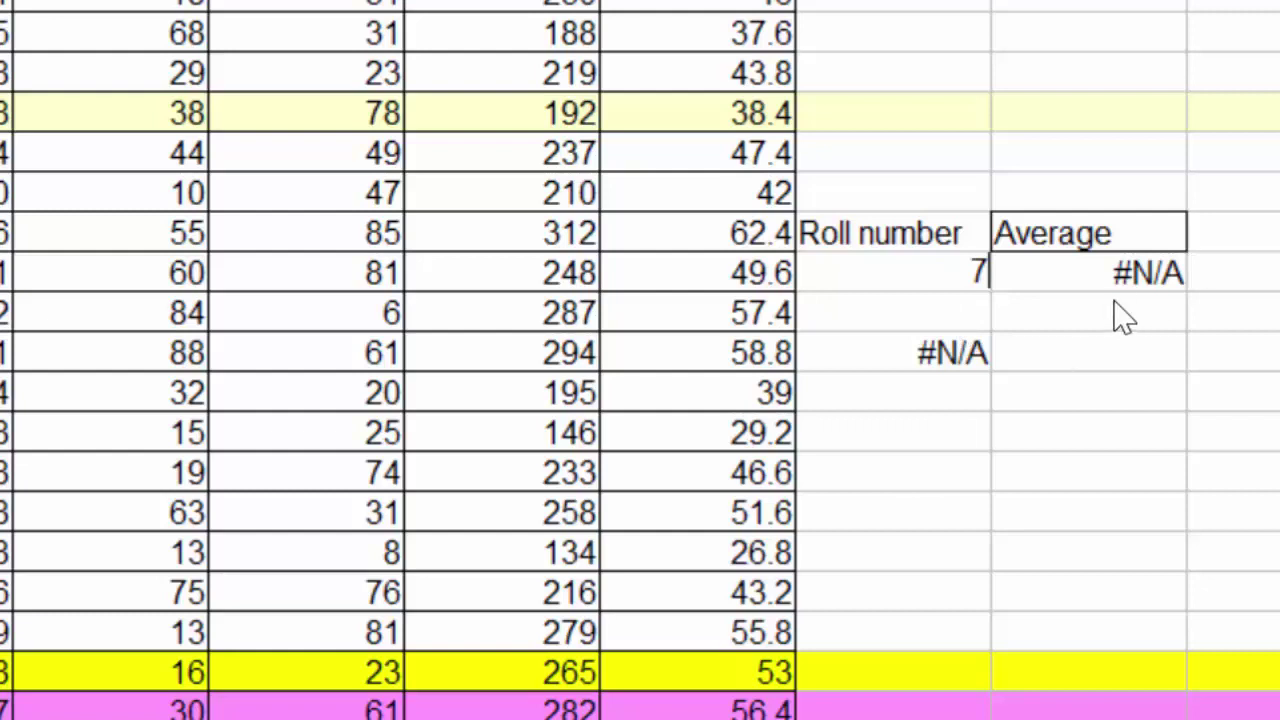
{"action": "key", "text": "Return"}
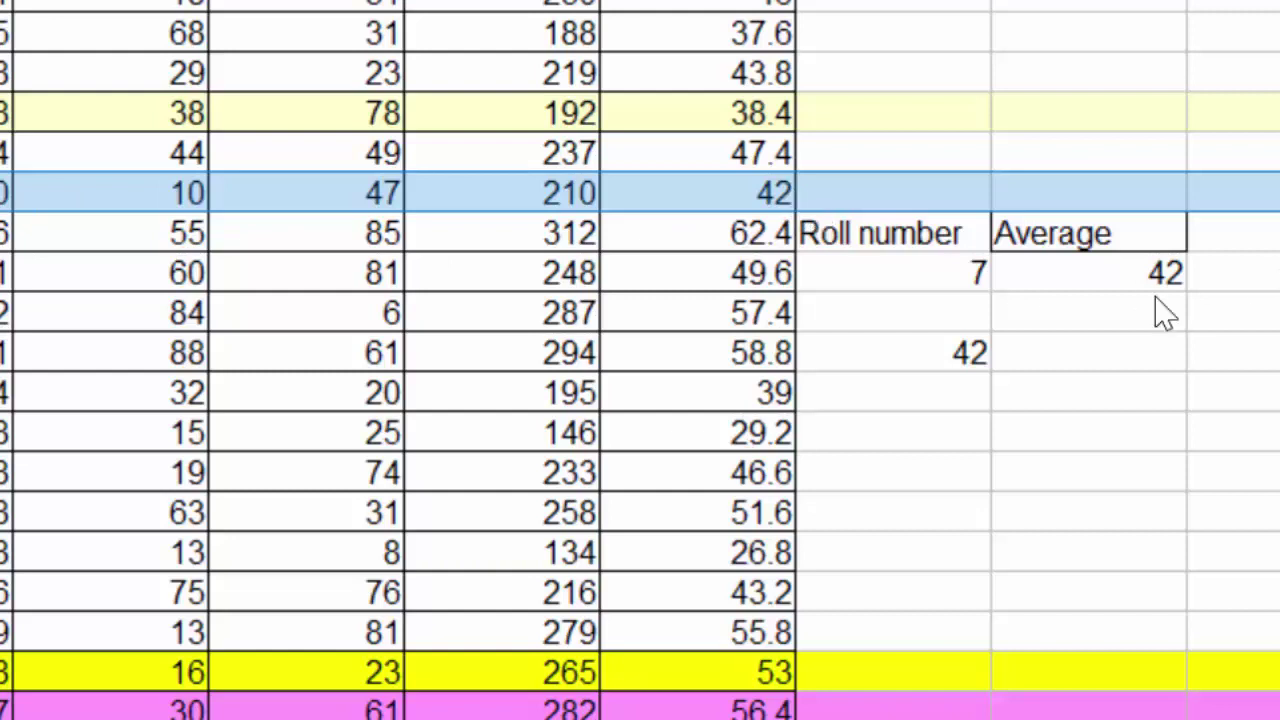
{"action": "left_click", "coordinate": [970, 362]}
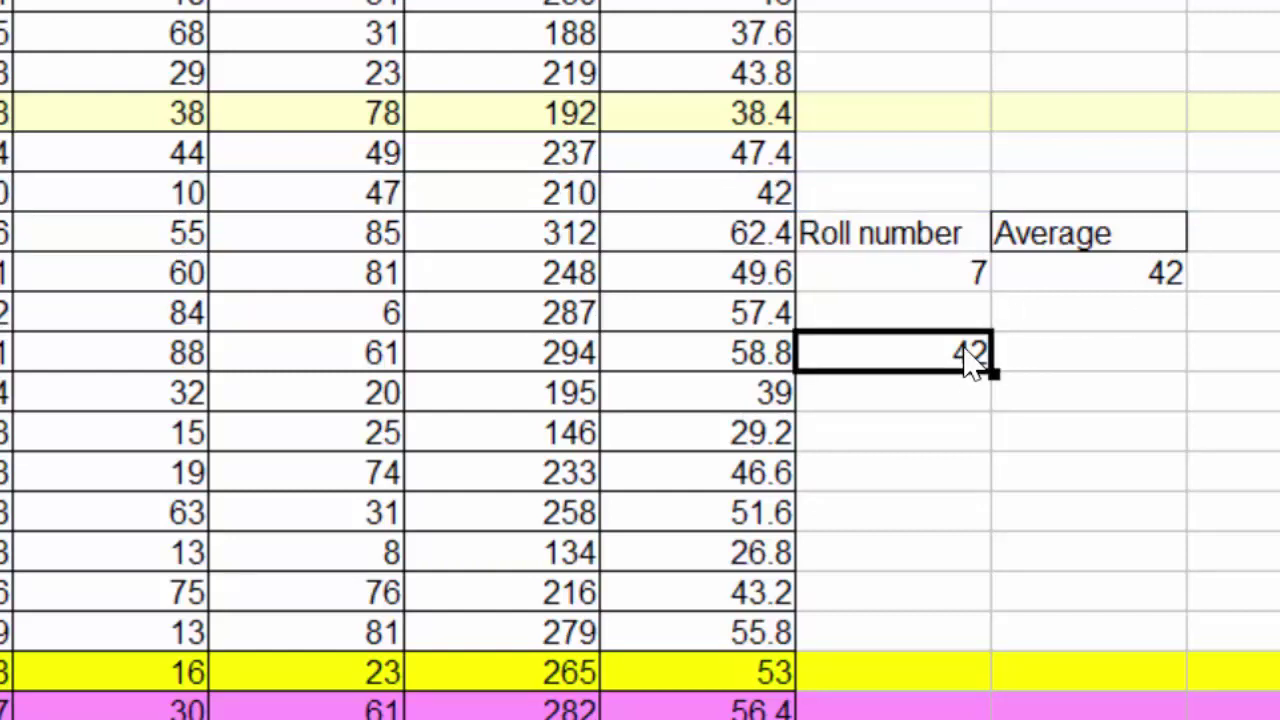
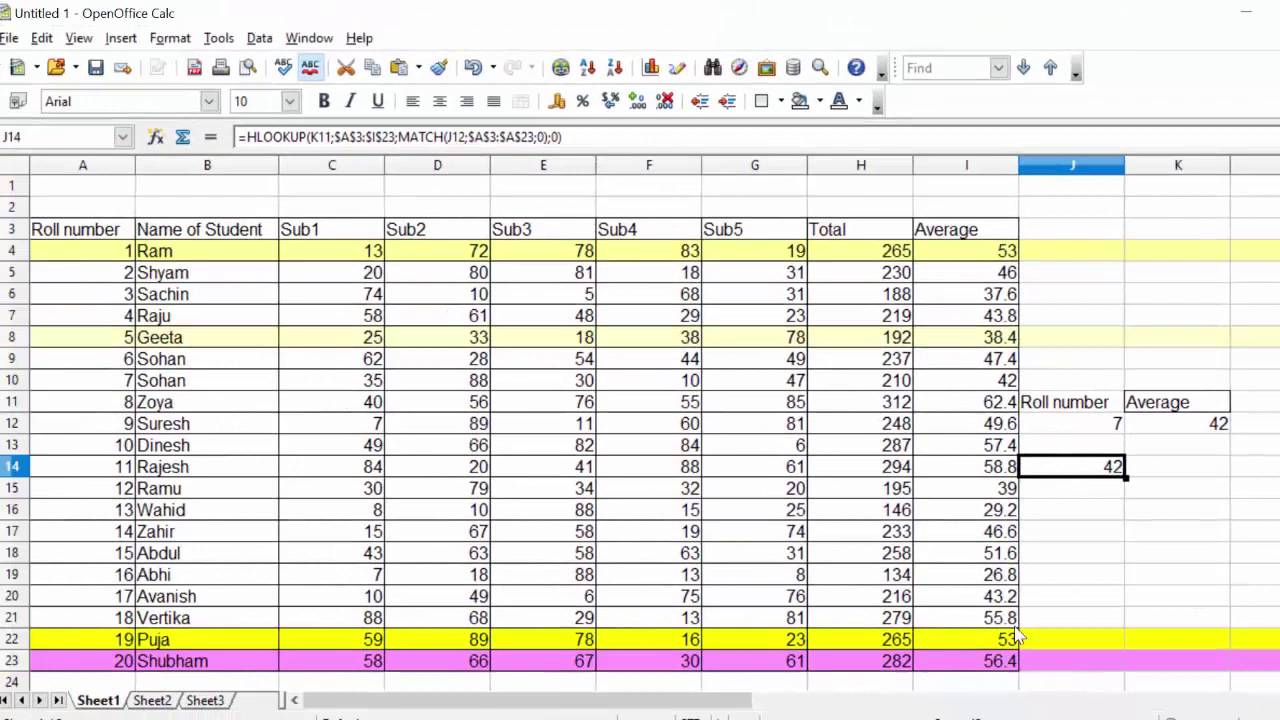
Step: Copy the header row A3:I3 (Roll number to Average) into row 26
{"action": "left_click", "coordinate": [87, 234]}
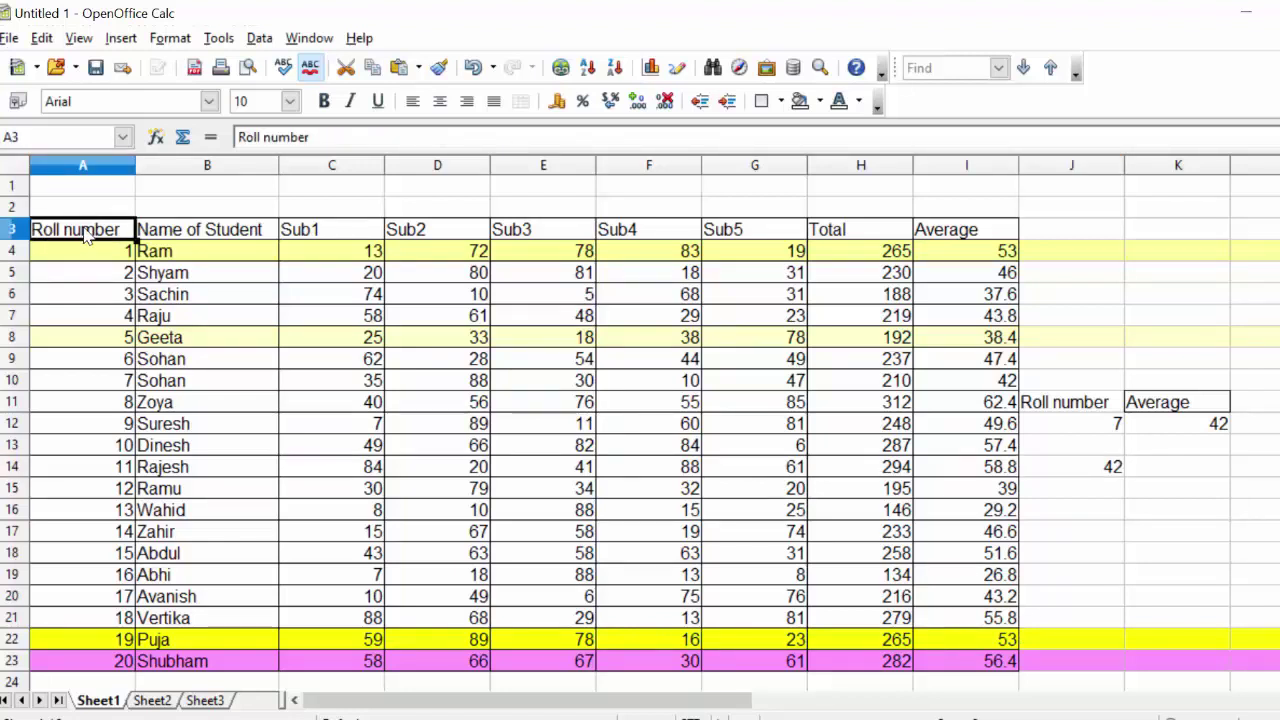
{"action": "mouse_move", "coordinate": [87, 234]}
{"action": "left_mouse_down"}
{"action": "mouse_move", "coordinate": [638, 247]}
{"action": "mouse_move", "coordinate": [920, 232]}
{"action": "left_mouse_up"}
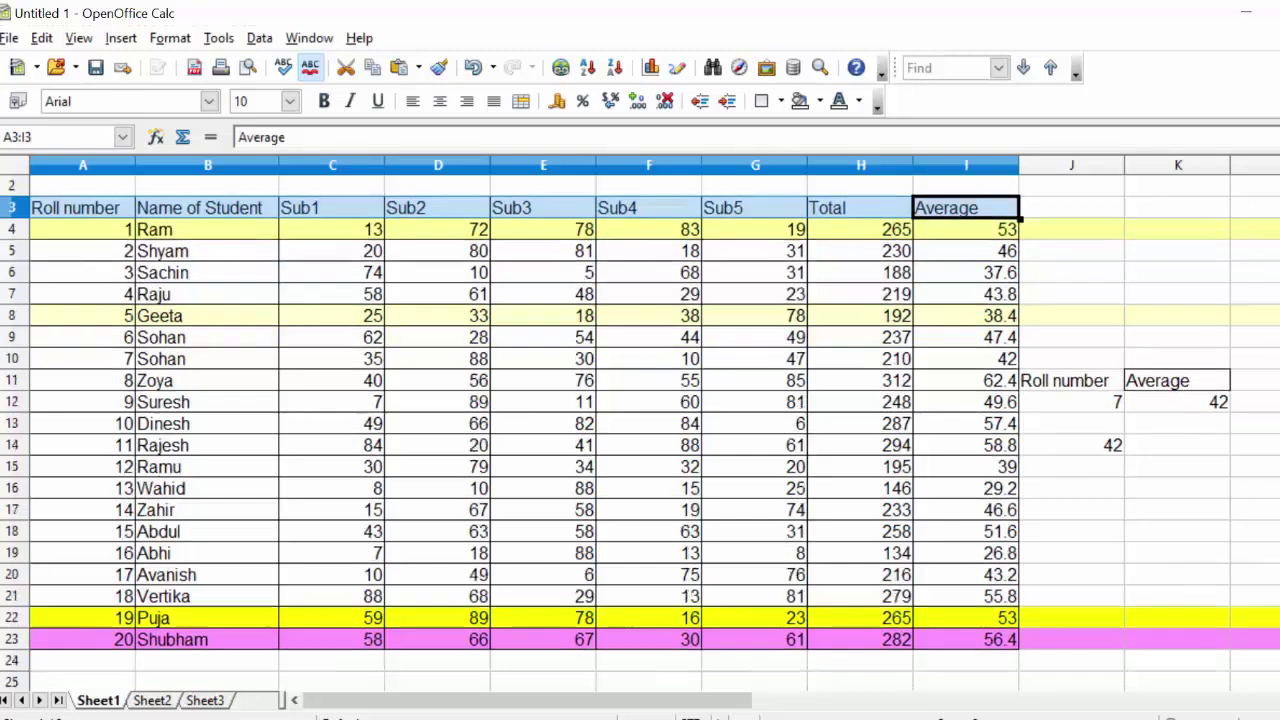
{"action": "scroll", "coordinate": [640, 430], "scroll_direction": "down", "scroll_amount": 3}
{"action": "scroll", "coordinate": [640, 430], "scroll_direction": "down", "scroll_amount": 1}
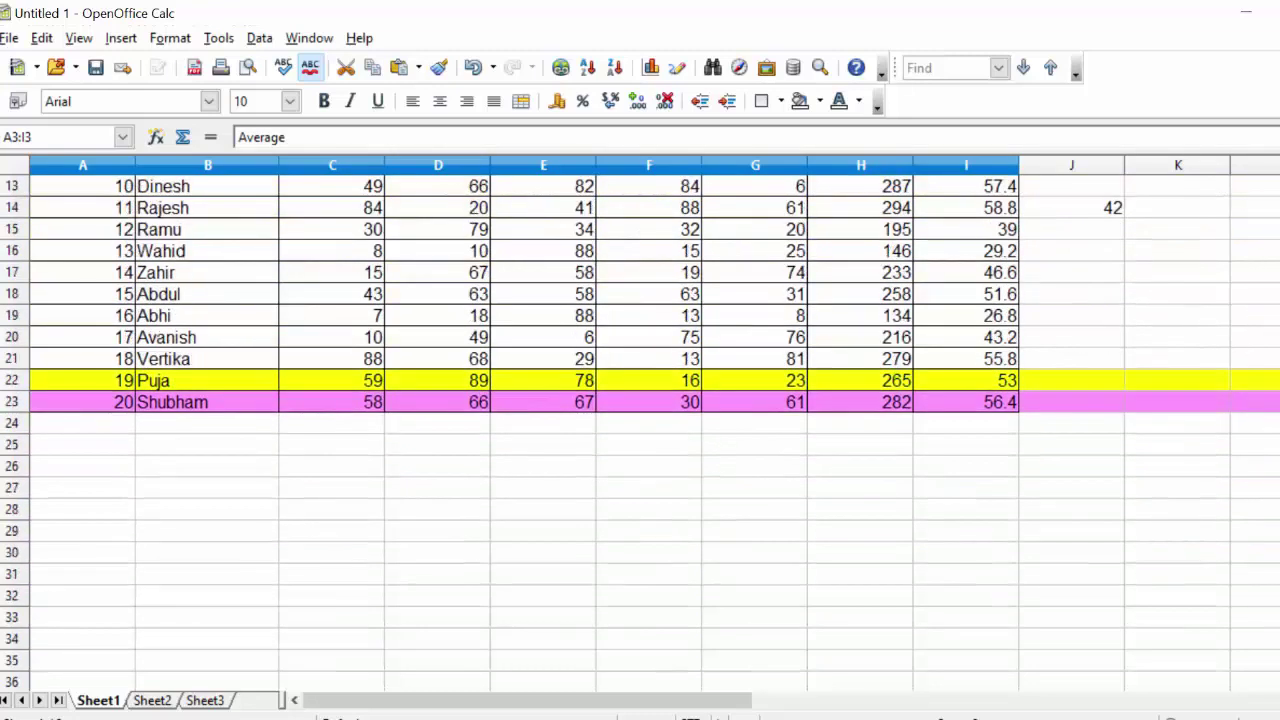
{"action": "left_click", "coordinate": [70, 468]}
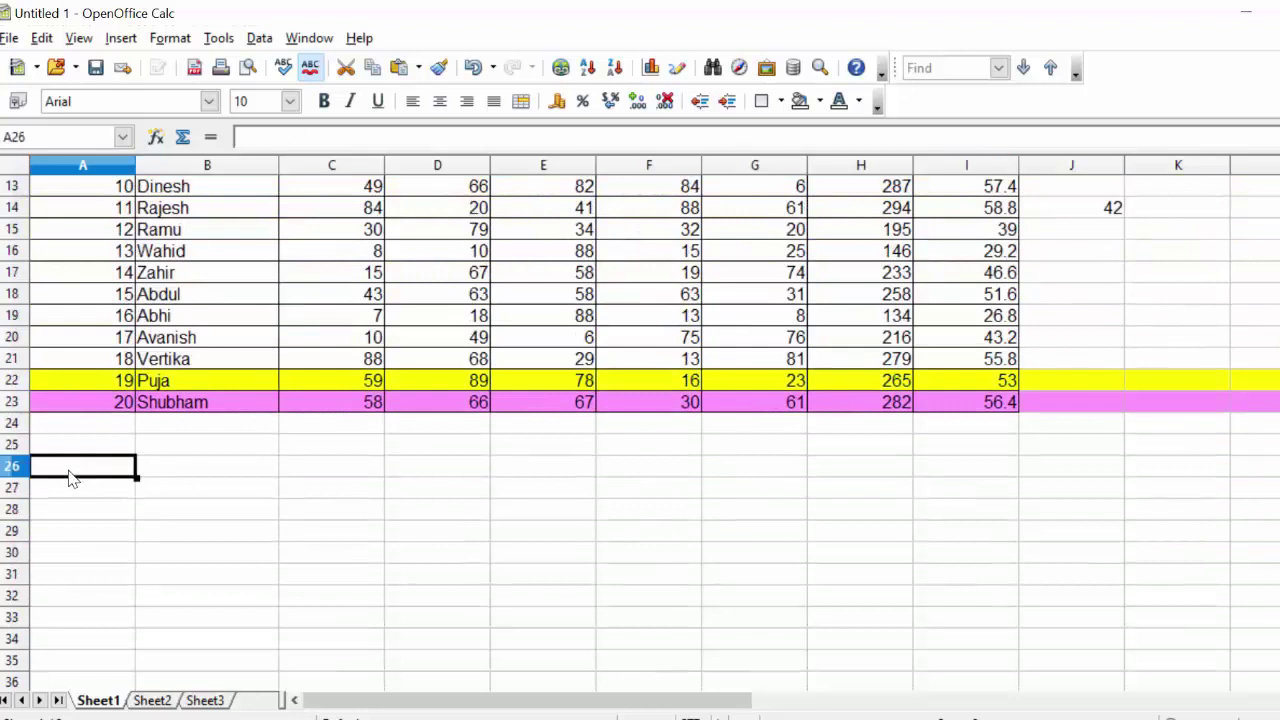
{"action": "type", "text": "Roll number\tName of Student\tSub1\tSub2\tSub3\tSub4\tSub5\tTotal\tAverage"}
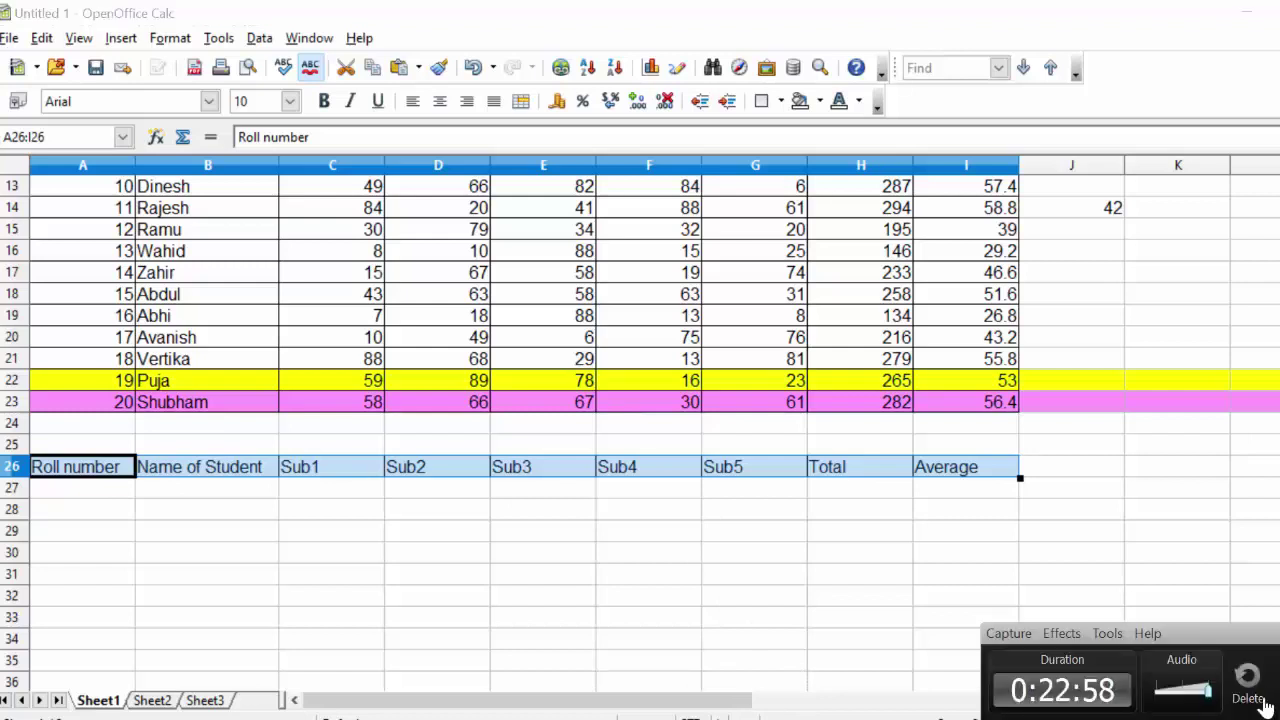
{"action": "key", "text": "Down"}
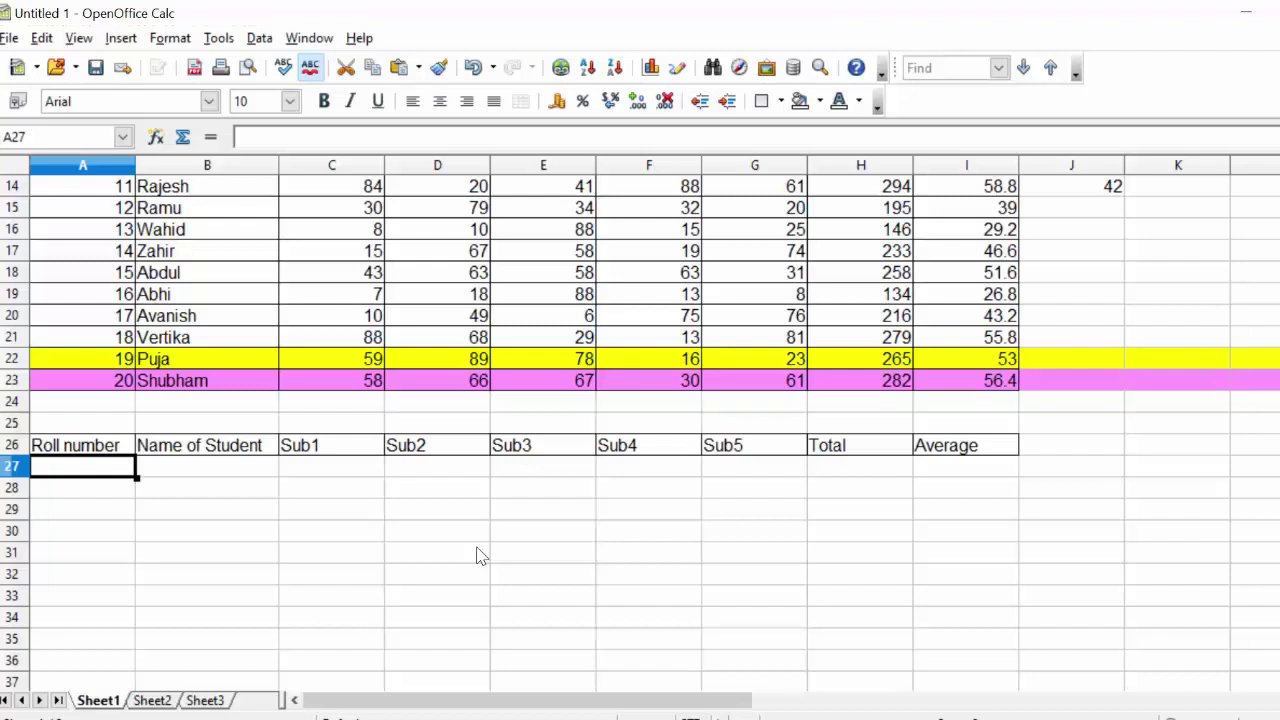
Step: Begin =vlookup($A$27; in B27, using A27's roll number as the absolute search value
{"action": "left_click", "coordinate": [195, 473]}
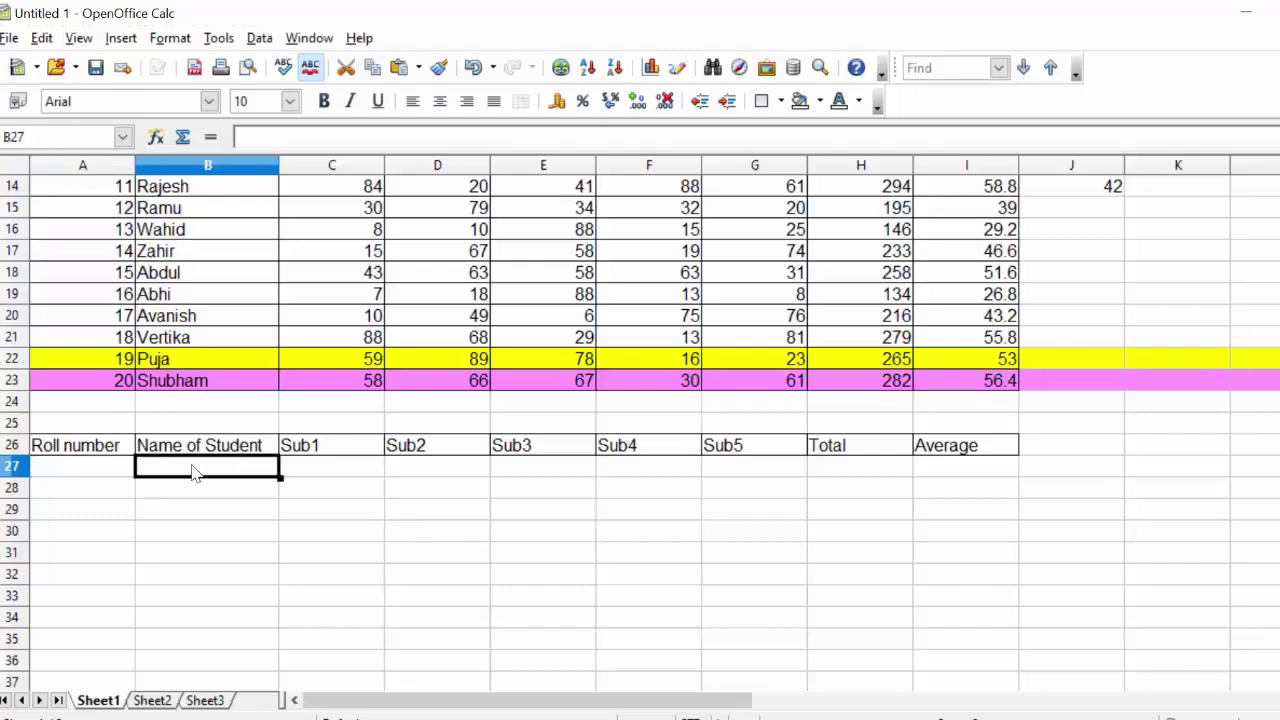
{"action": "type", "text": "="}
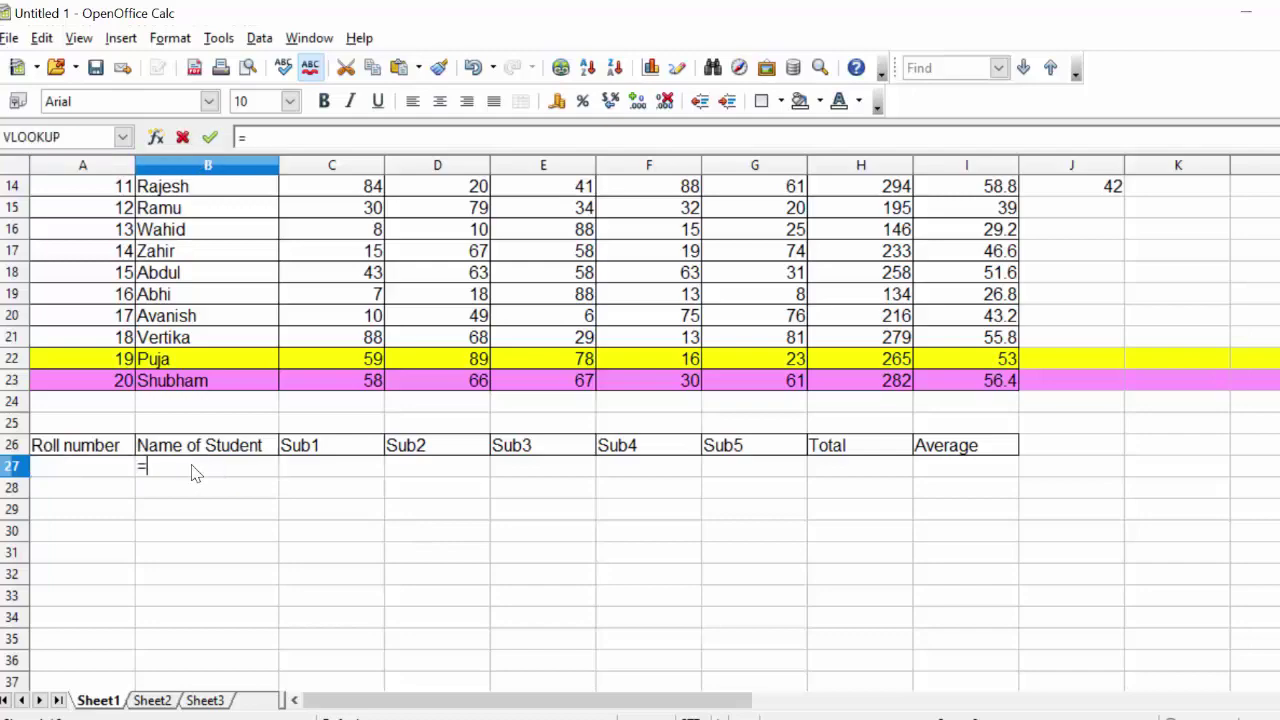
{"action": "type", "text": "vloo"}
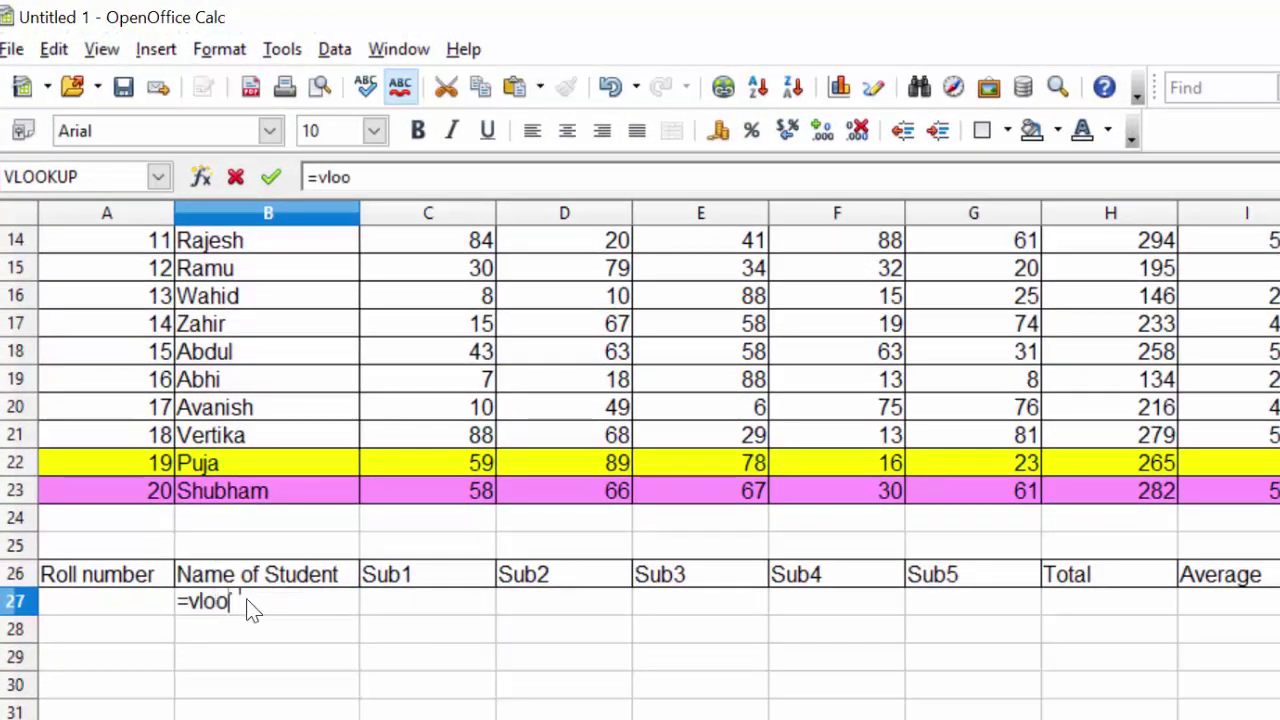
{"action": "type", "text": "kup("}
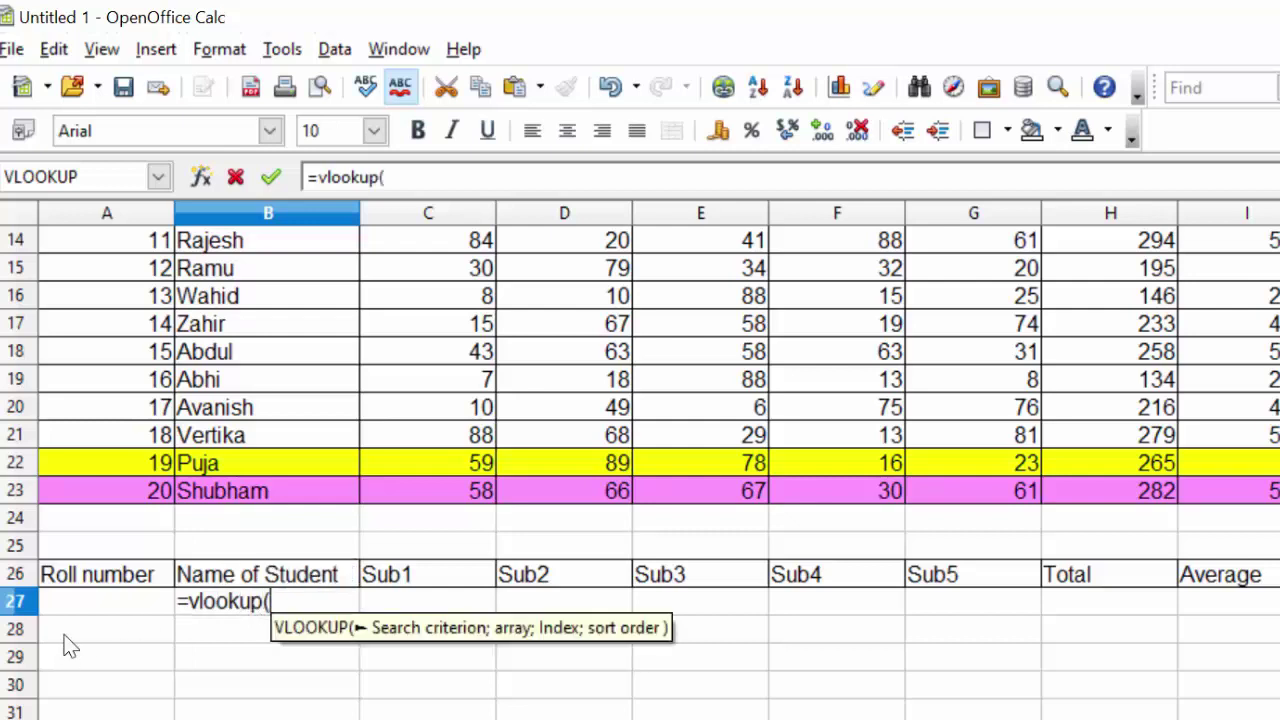
{"action": "left_click", "coordinate": [86, 608]}
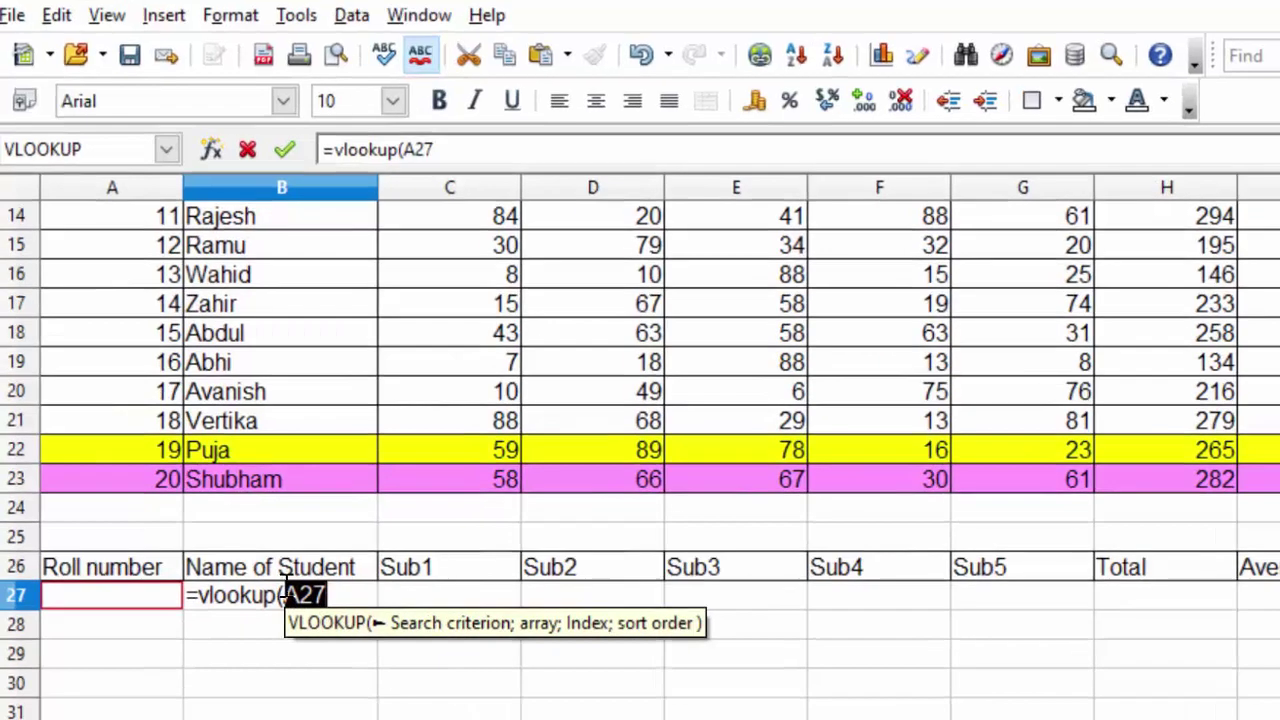
{"action": "left_click", "coordinate": [273, 597]}
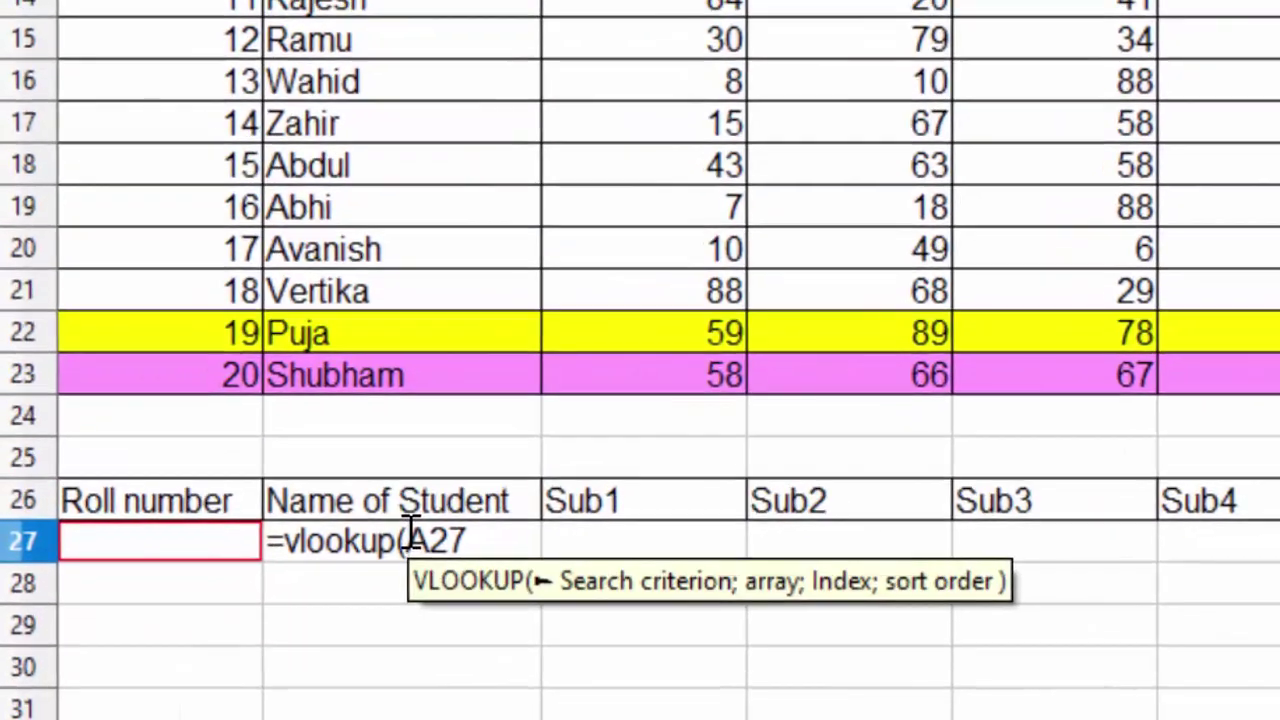
{"action": "type", "text": "$"}
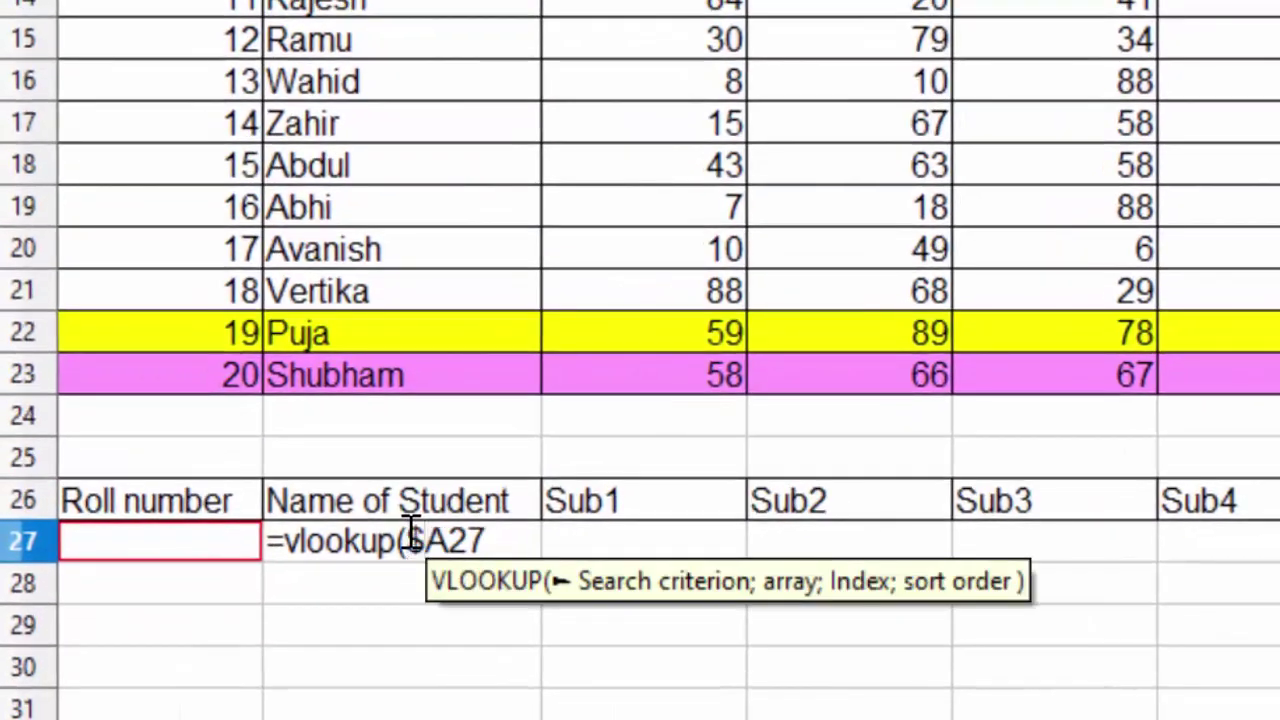
{"action": "left_click", "coordinate": [452, 541]}
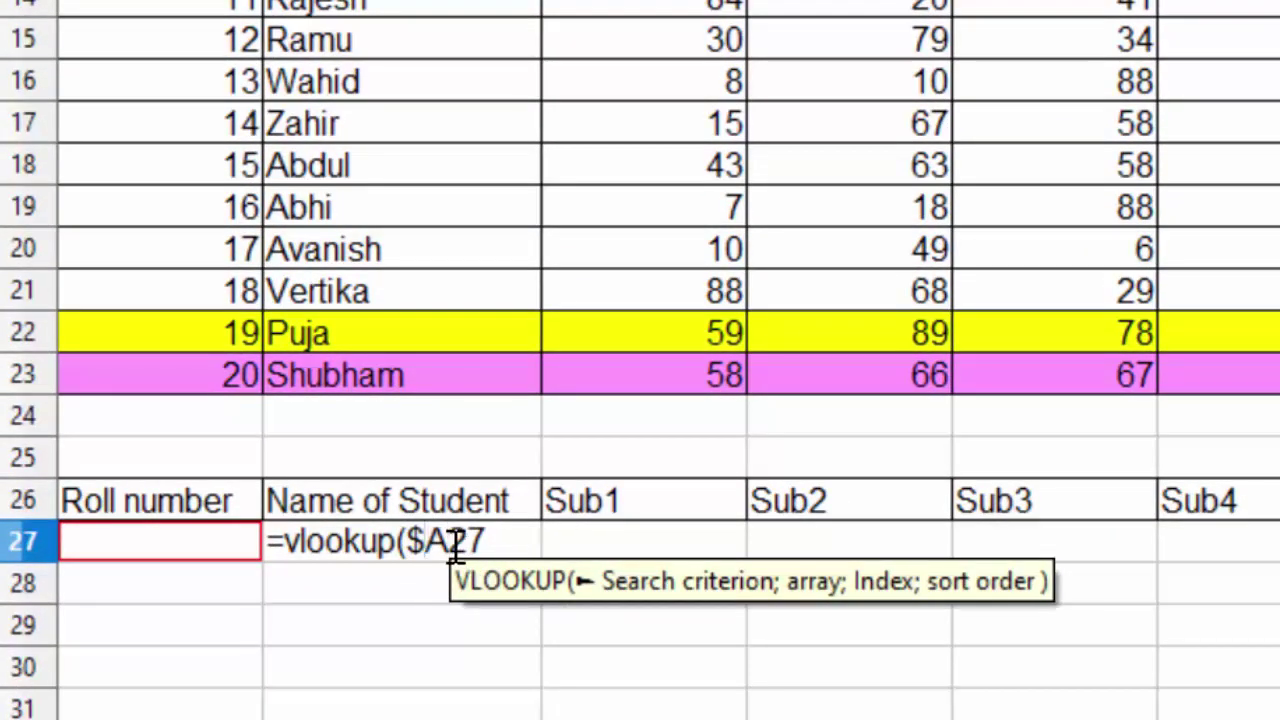
{"action": "type", "text": "$"}
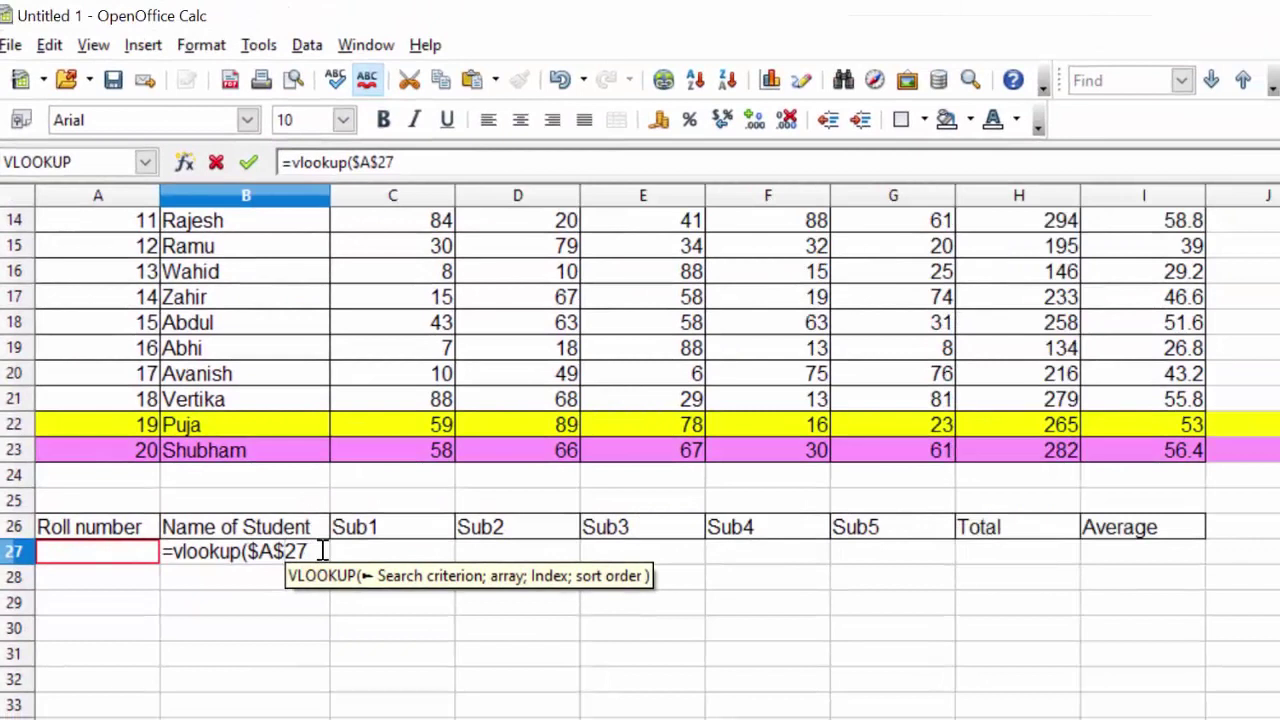
{"action": "type", "text": ";"}
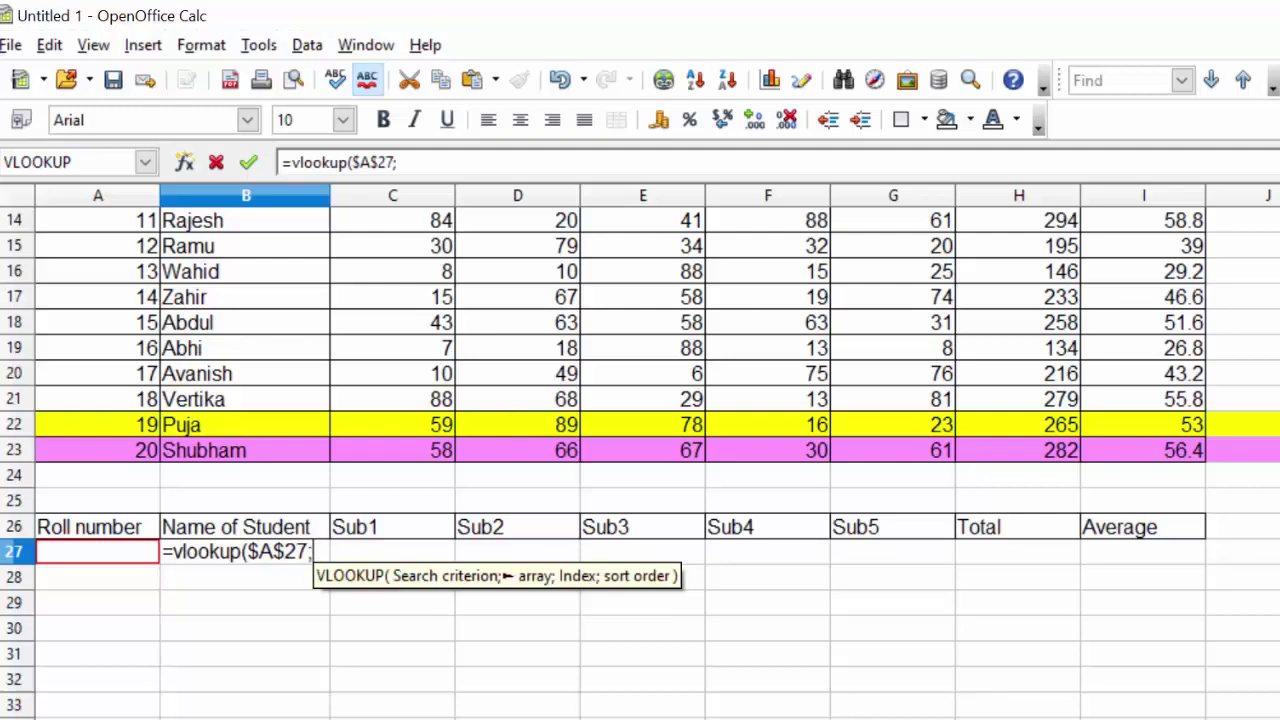
{"action": "scroll", "coordinate": [275, 435], "scroll_direction": "up", "scroll_amount": 3}
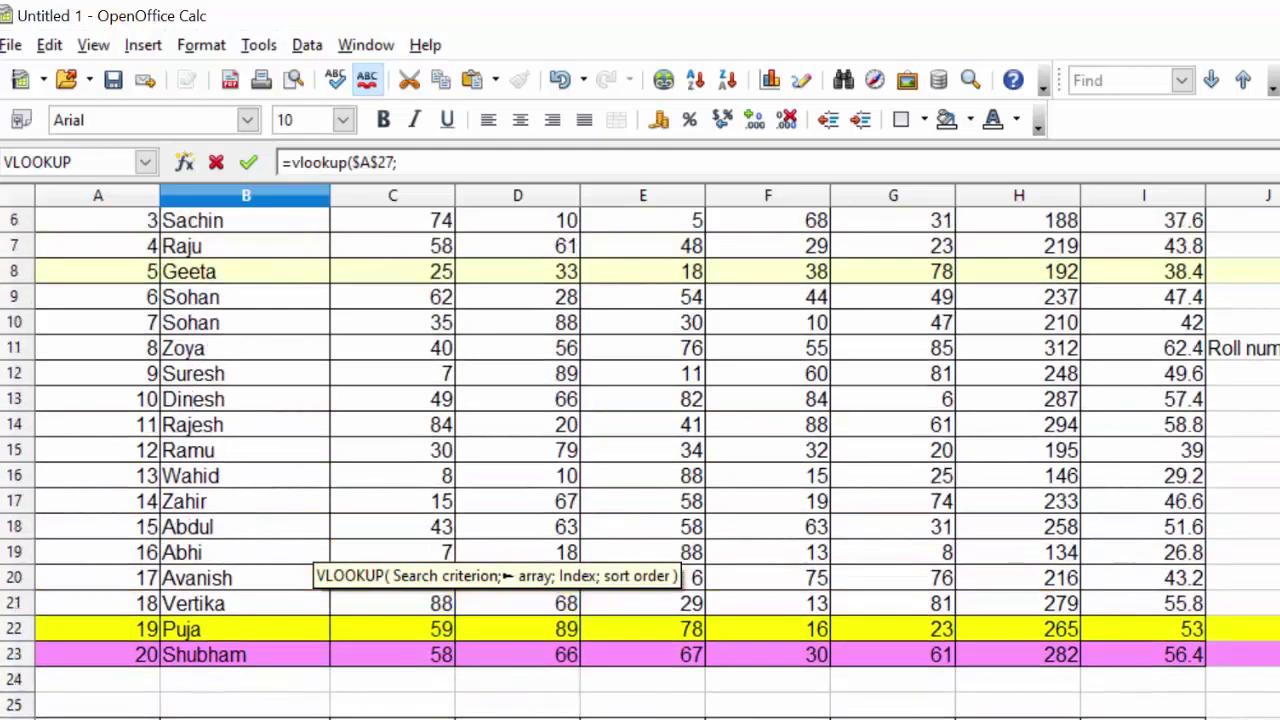
{"action": "scroll", "coordinate": [275, 435], "scroll_direction": "up", "scroll_amount": 2}
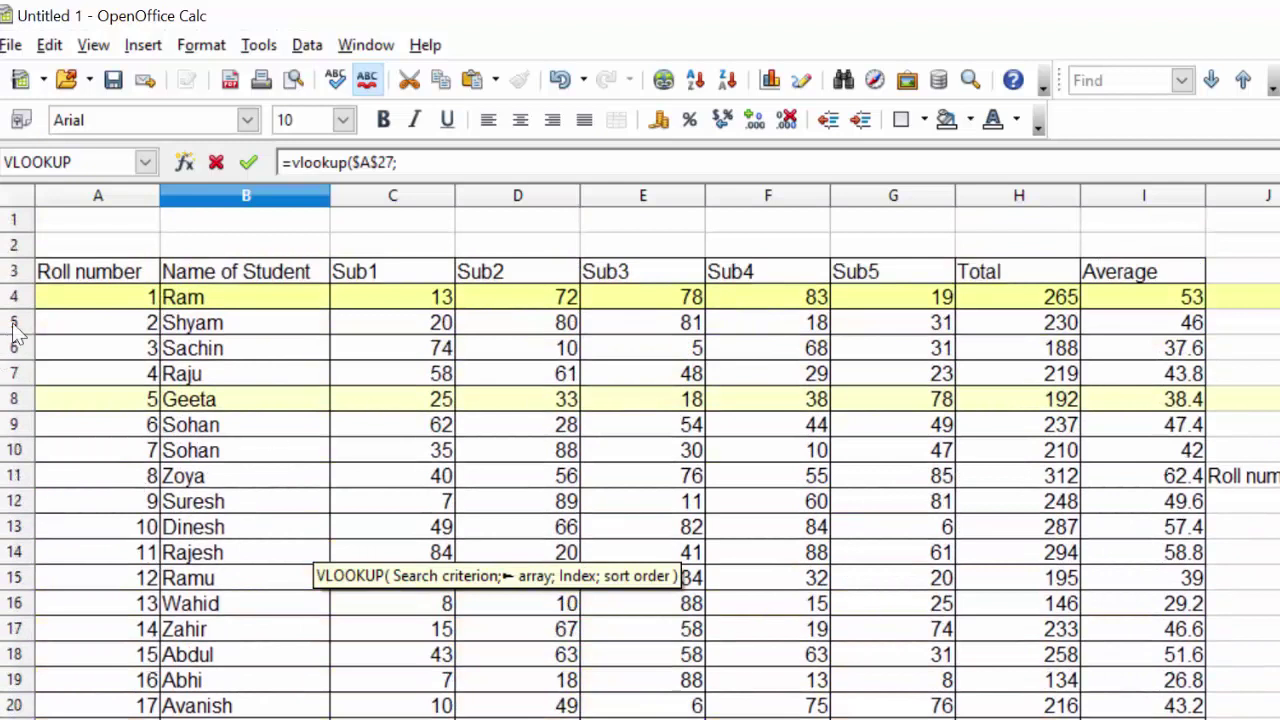
Step: Add the marks table range and a COLUMNS(A3:B3) column index to the B27 formula
{"action": "left_click", "coordinate": [105, 278]}
{"action": "mouse_move", "coordinate": [105, 278]}
{"action": "left_mouse_down"}
{"action": "mouse_move", "coordinate": [444, 577]}
{"action": "mouse_move", "coordinate": [560, 712]}
{"action": "mouse_move", "coordinate": [1190, 712]}
{"action": "left_mouse_up"}
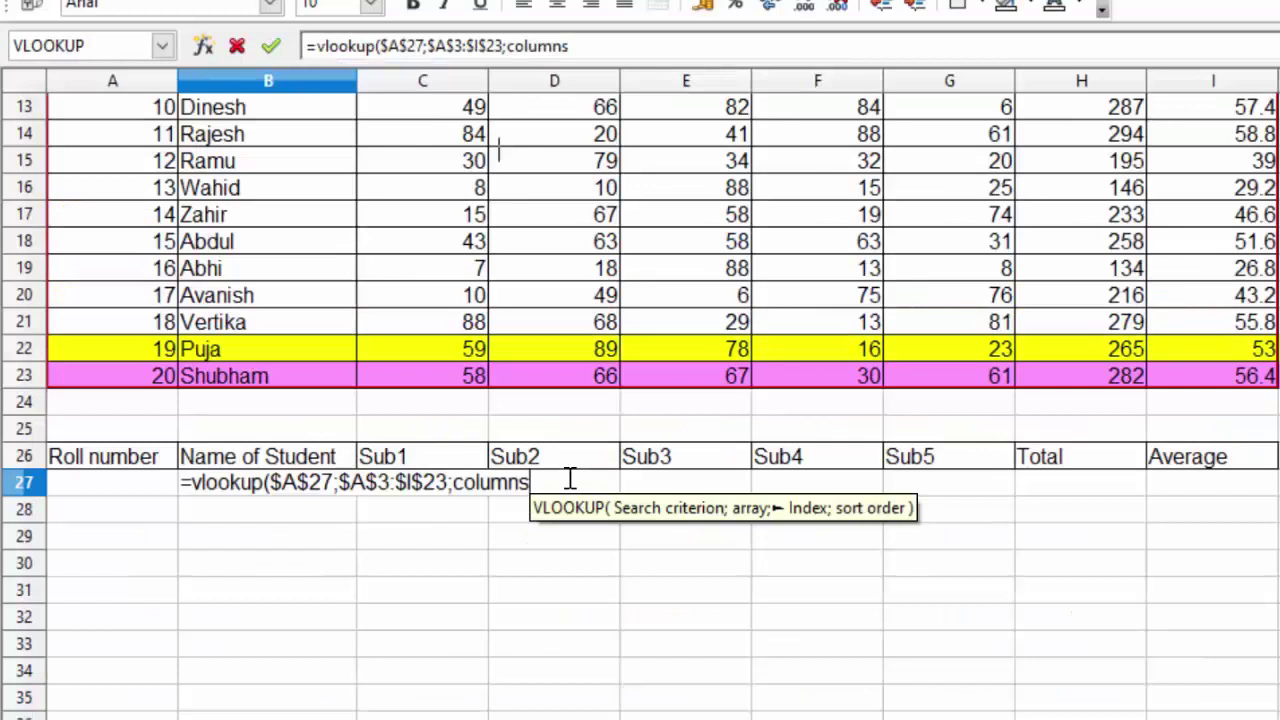
{"action": "type", "text": "("}
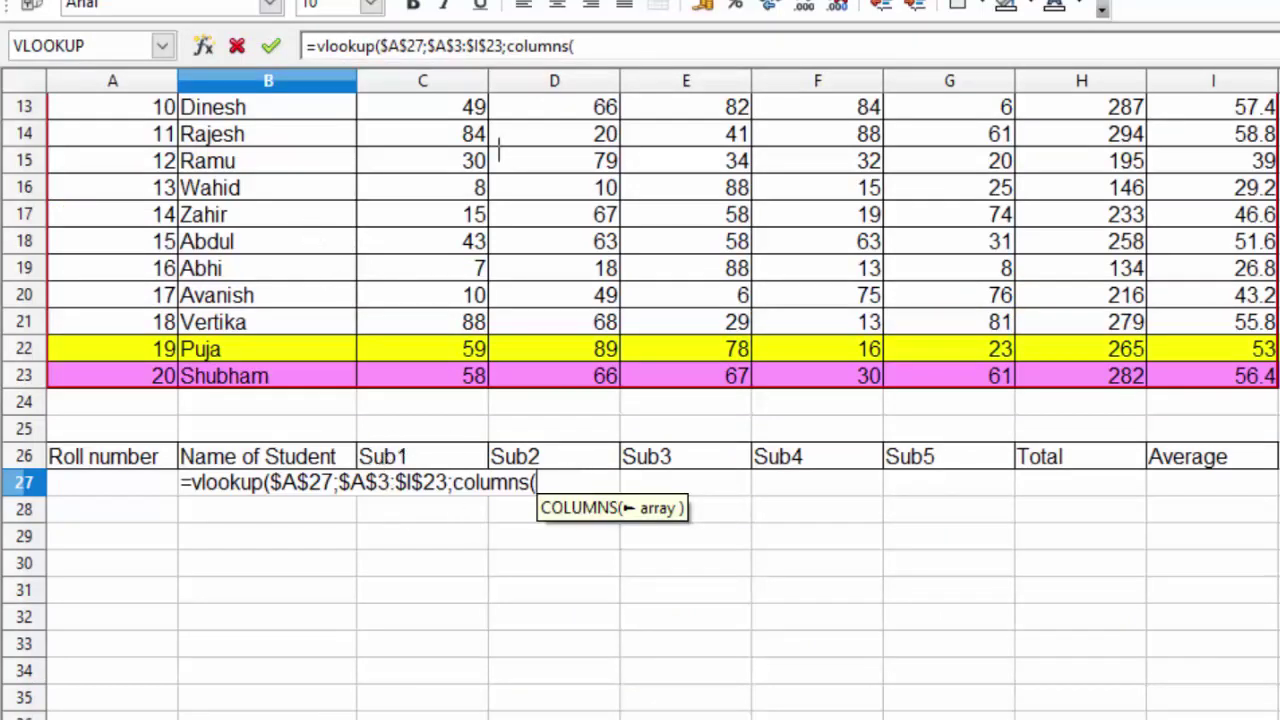
{"action": "scroll", "coordinate": [498, 150], "scroll_direction": "up", "scroll_amount": 4}
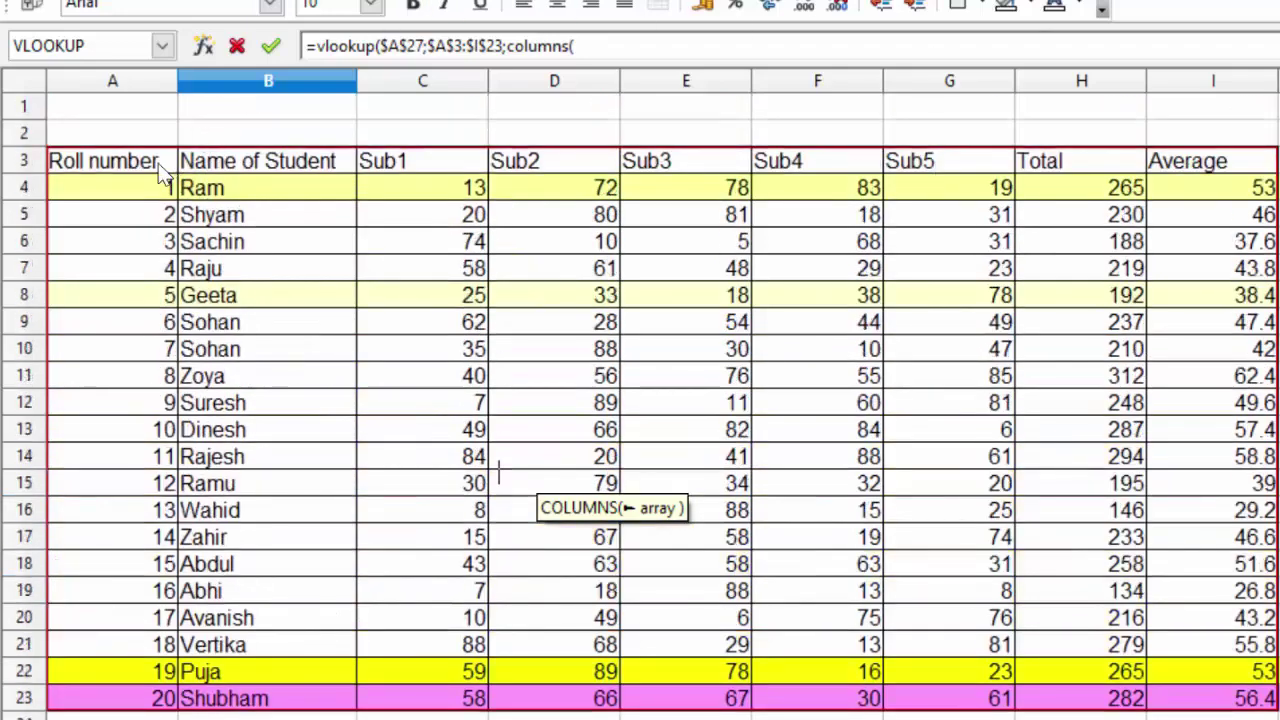
{"action": "left_click", "coordinate": [169, 170]}
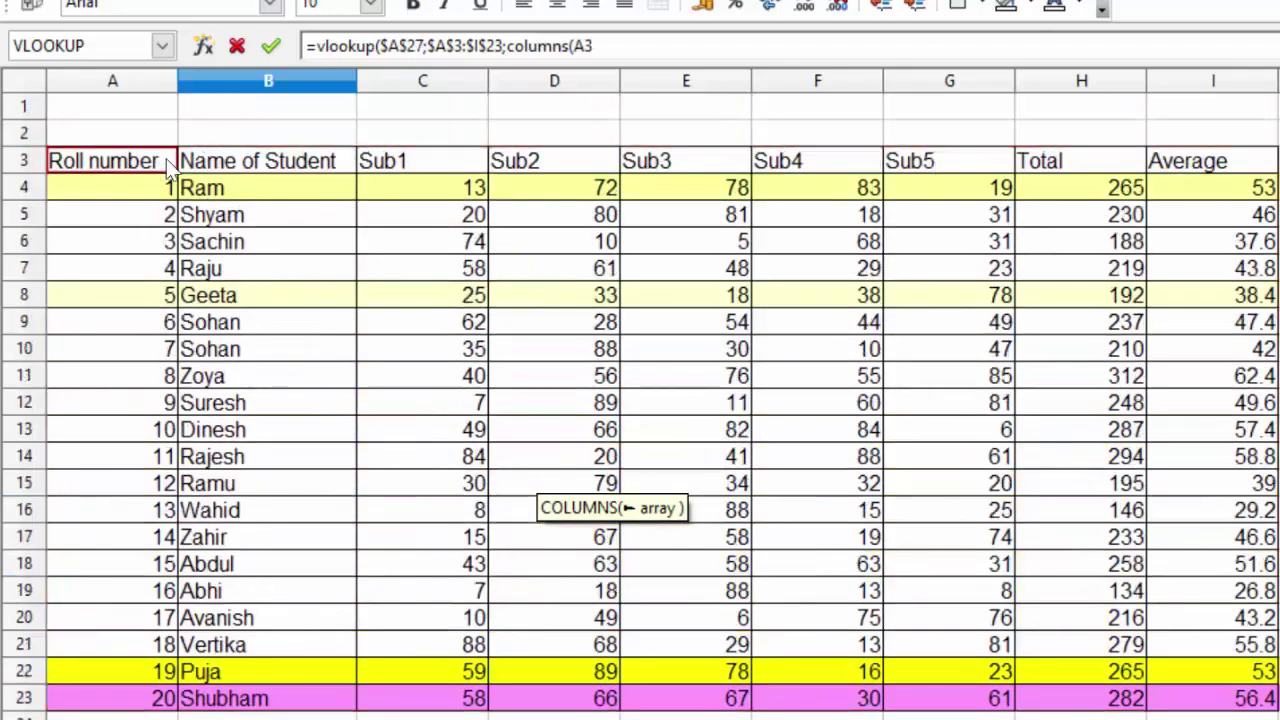
{"action": "left_click_drag", "start_coordinate": [169, 170], "coordinate": [250, 164]}
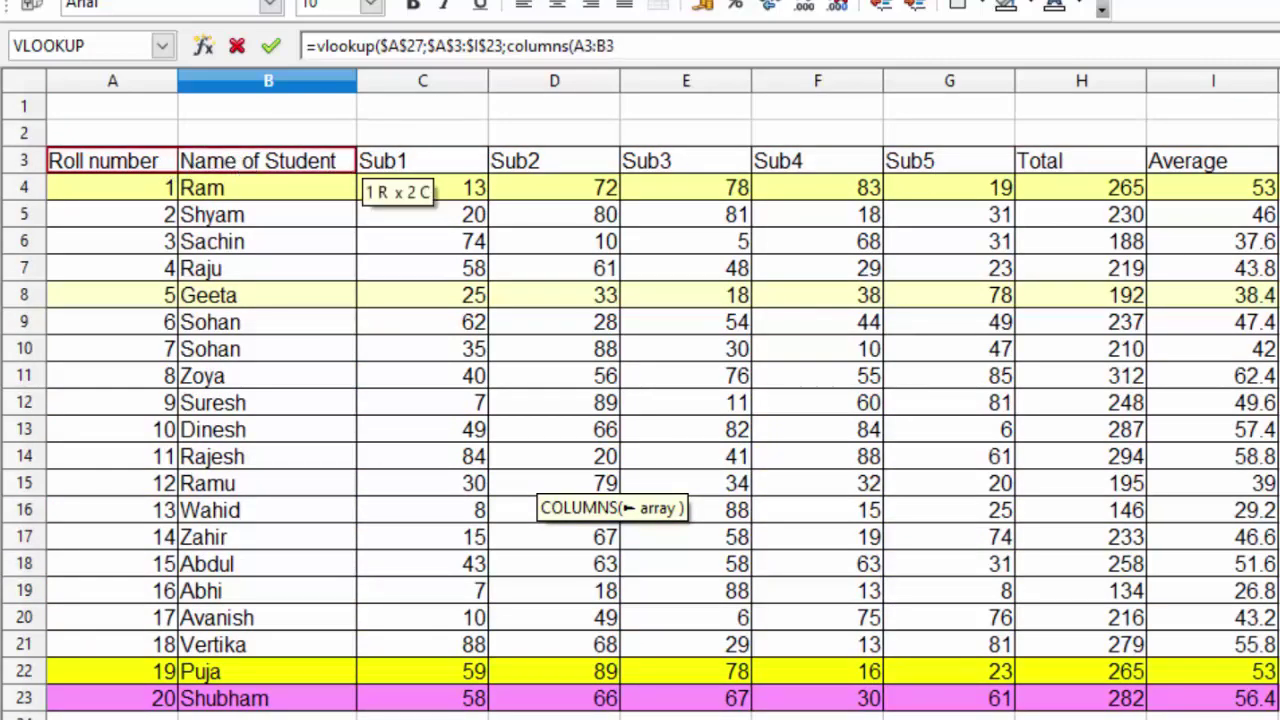
{"action": "scroll", "coordinate": [640, 400], "scroll_direction": "down", "scroll_amount": 1}
{"action": "scroll", "coordinate": [595, 455], "scroll_direction": "down", "scroll_amount": 1}
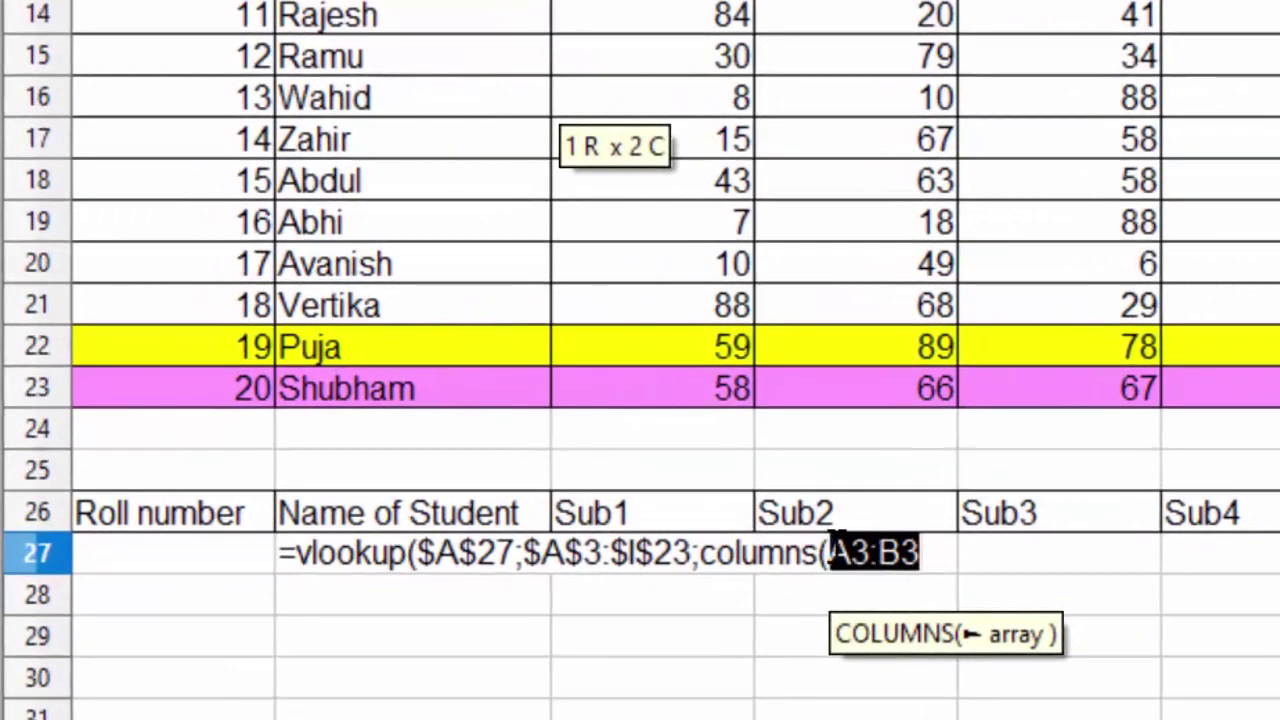
{"action": "key", "text": "Right"}
Step: Fix the COLUMNS start as $A$3, close with ;0) and commit the B27 formula
{"action": "left_click", "coordinate": [832, 552]}
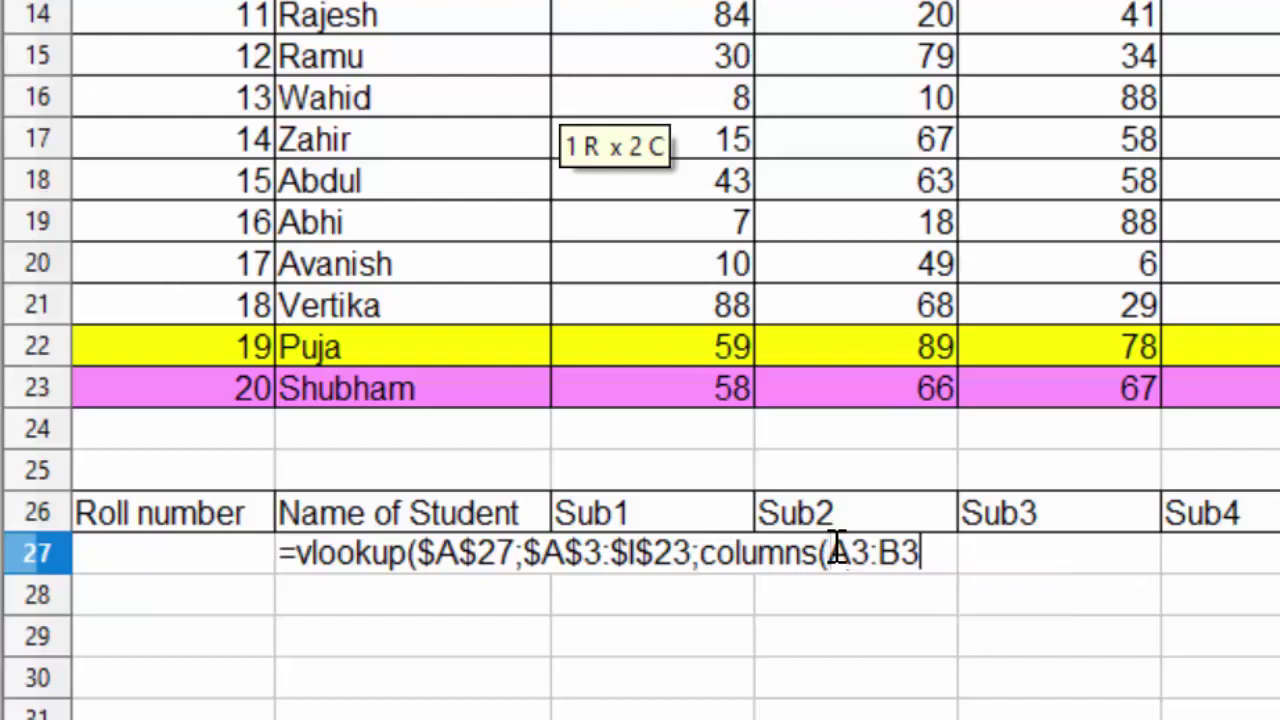
{"action": "type", "text": "$"}
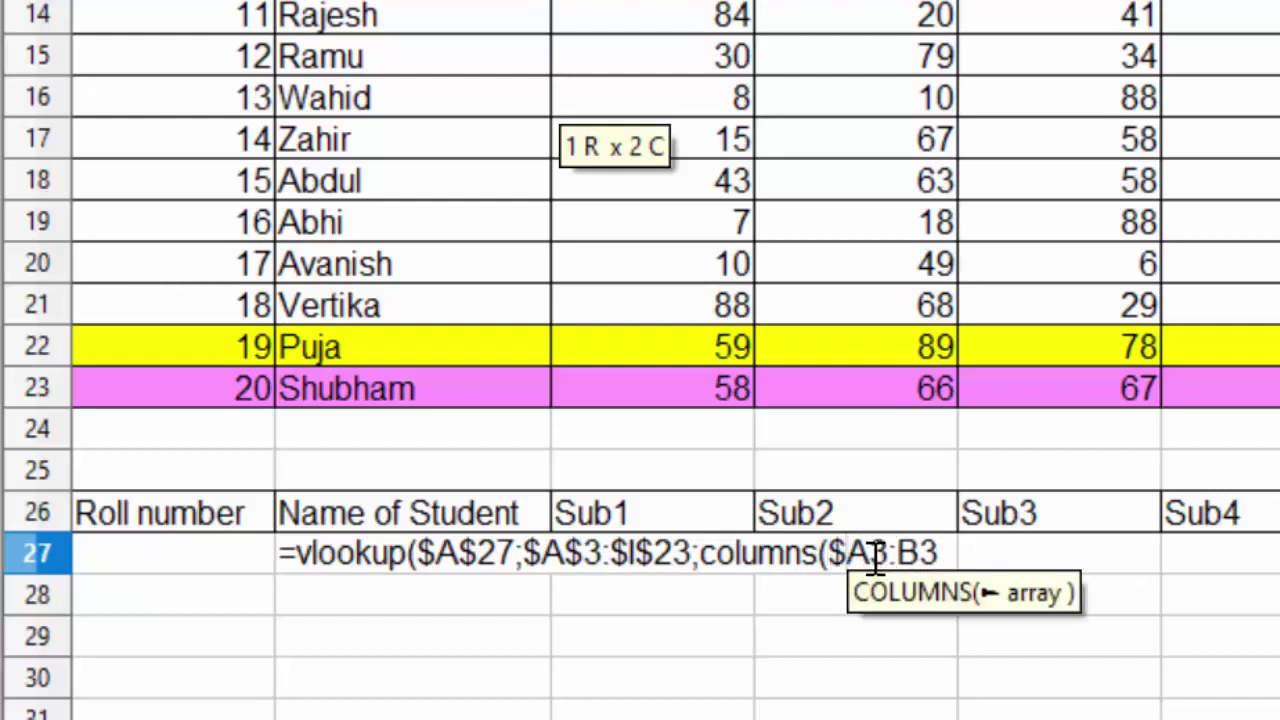
{"action": "left_click", "coordinate": [872, 553]}
{"action": "type", "text": "$"}
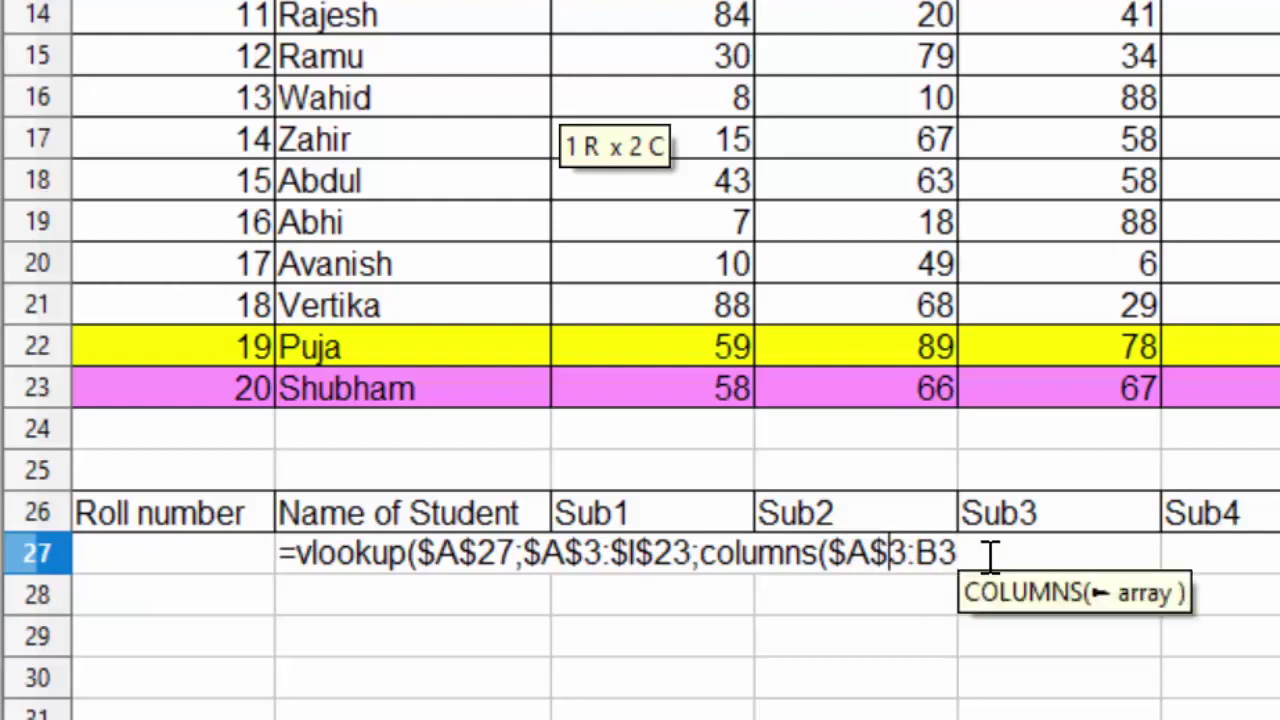
{"action": "left_click", "coordinate": [988, 556]}
{"action": "type", "text": ")"}
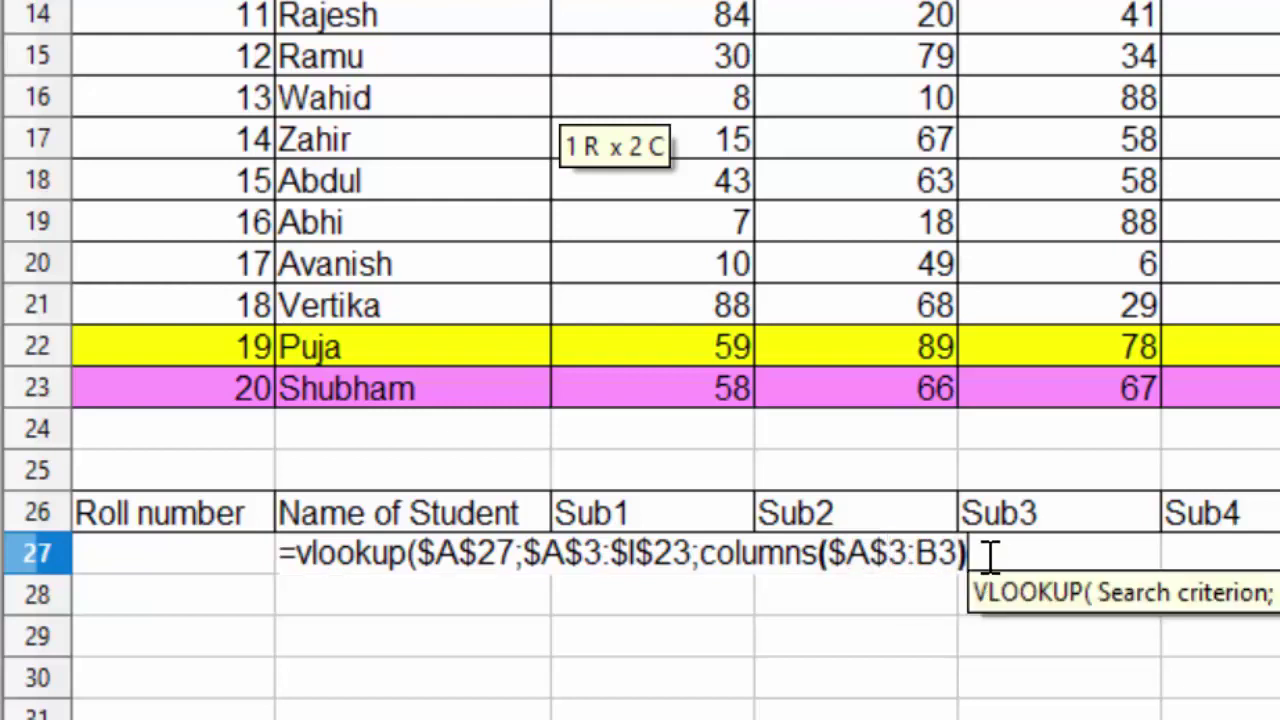
{"action": "type", "text": ";"}
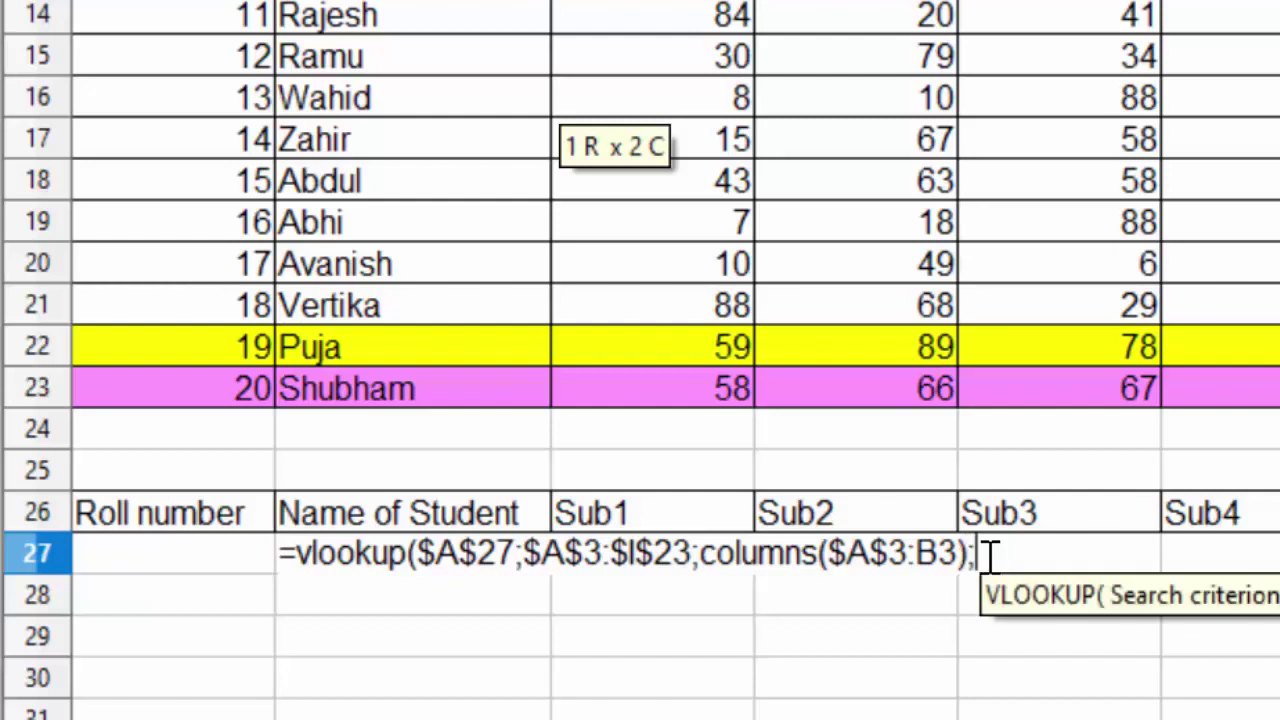
{"action": "type", "text": "0"}
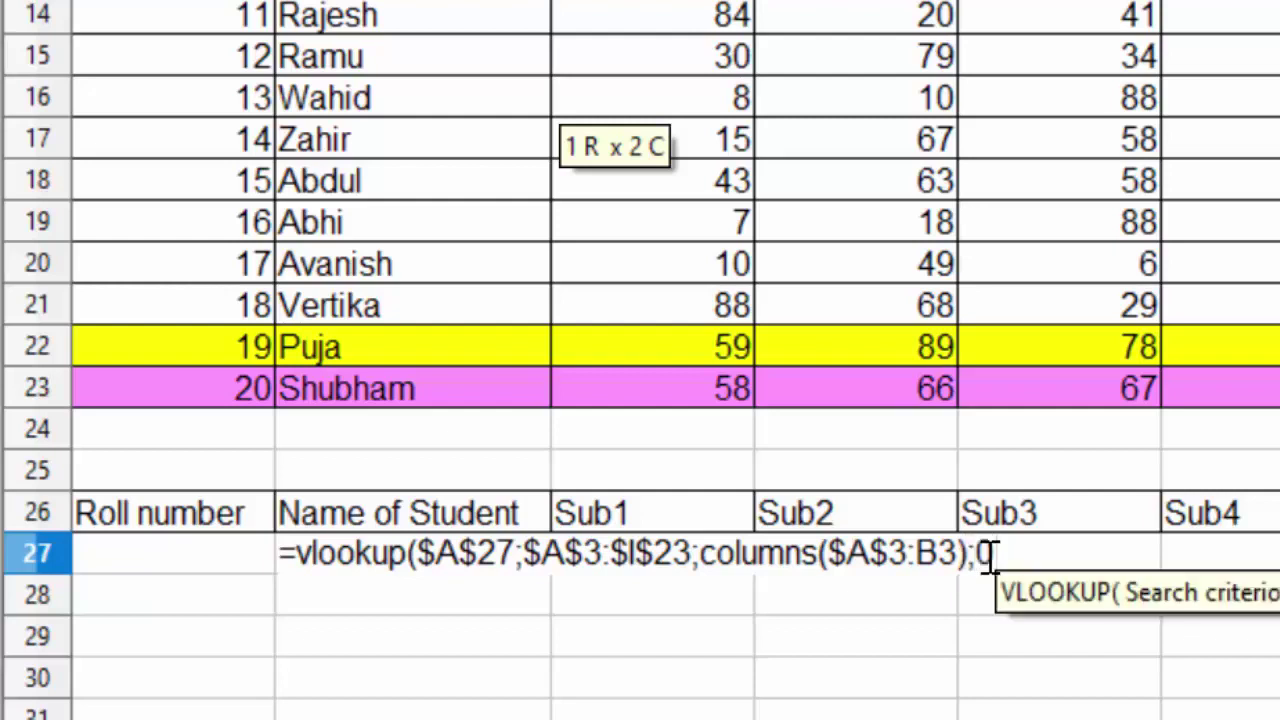
{"action": "type", "text": ")"}
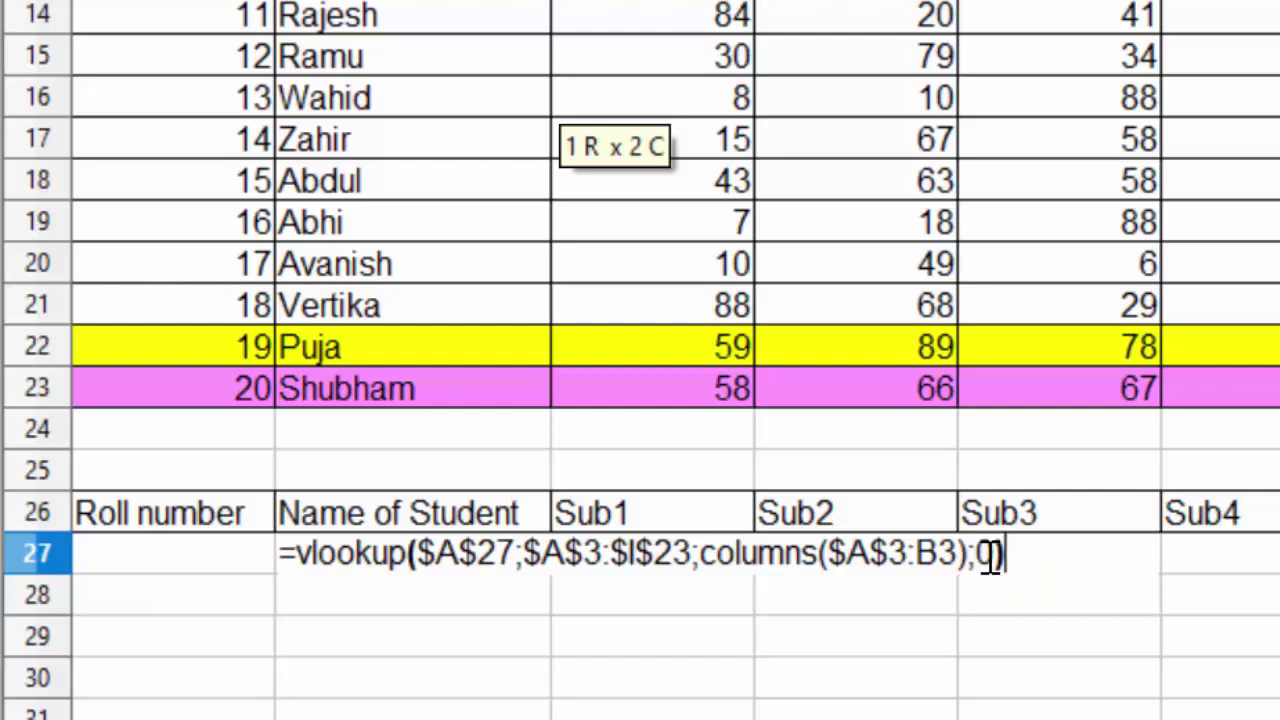
{"action": "key", "text": "ctrl+Return"}
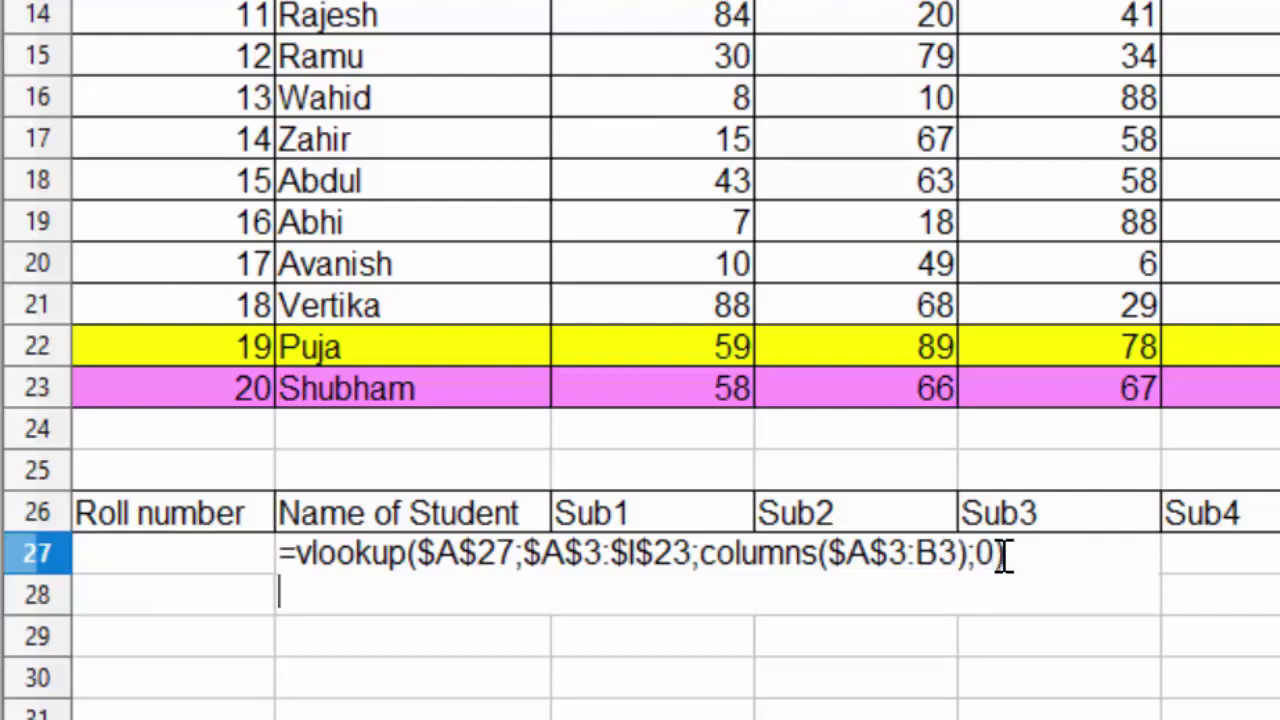
{"action": "key", "text": "Return"}
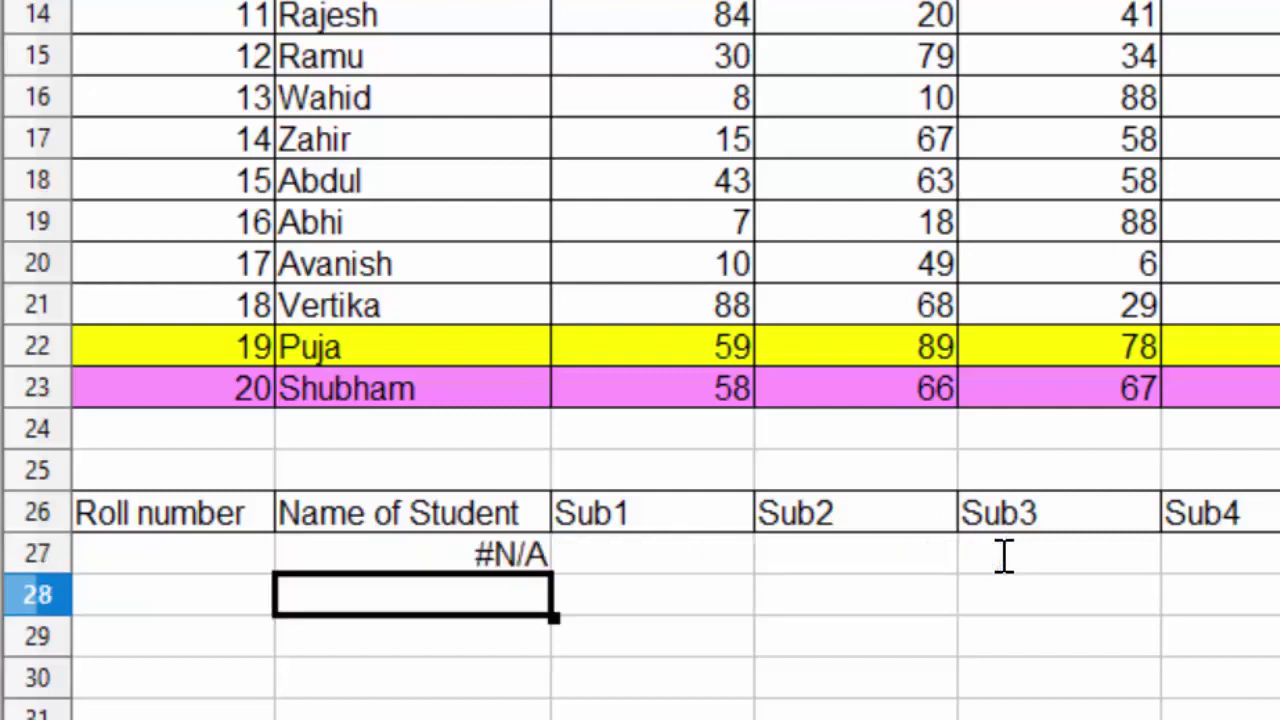
{"action": "left_click", "coordinate": [205, 565]}
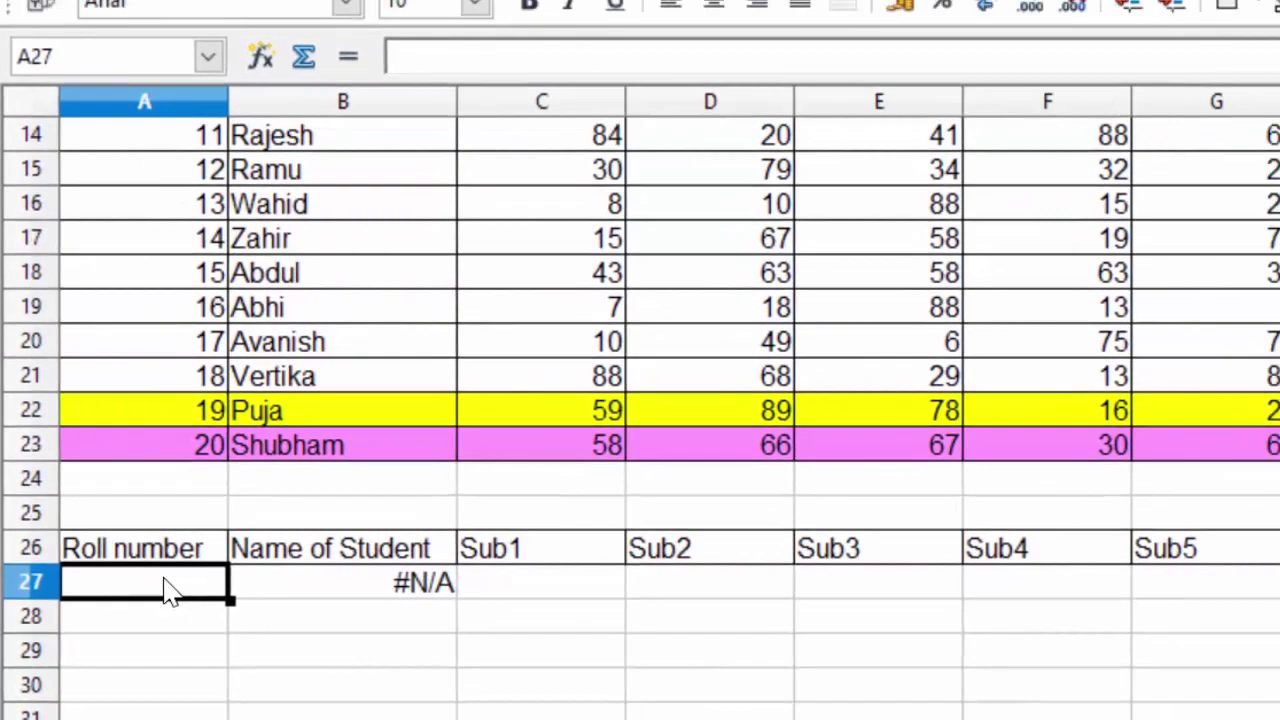
Step: Enter roll number 4 in A27 so the lookup returns Raju
{"action": "type", "text": "4"}
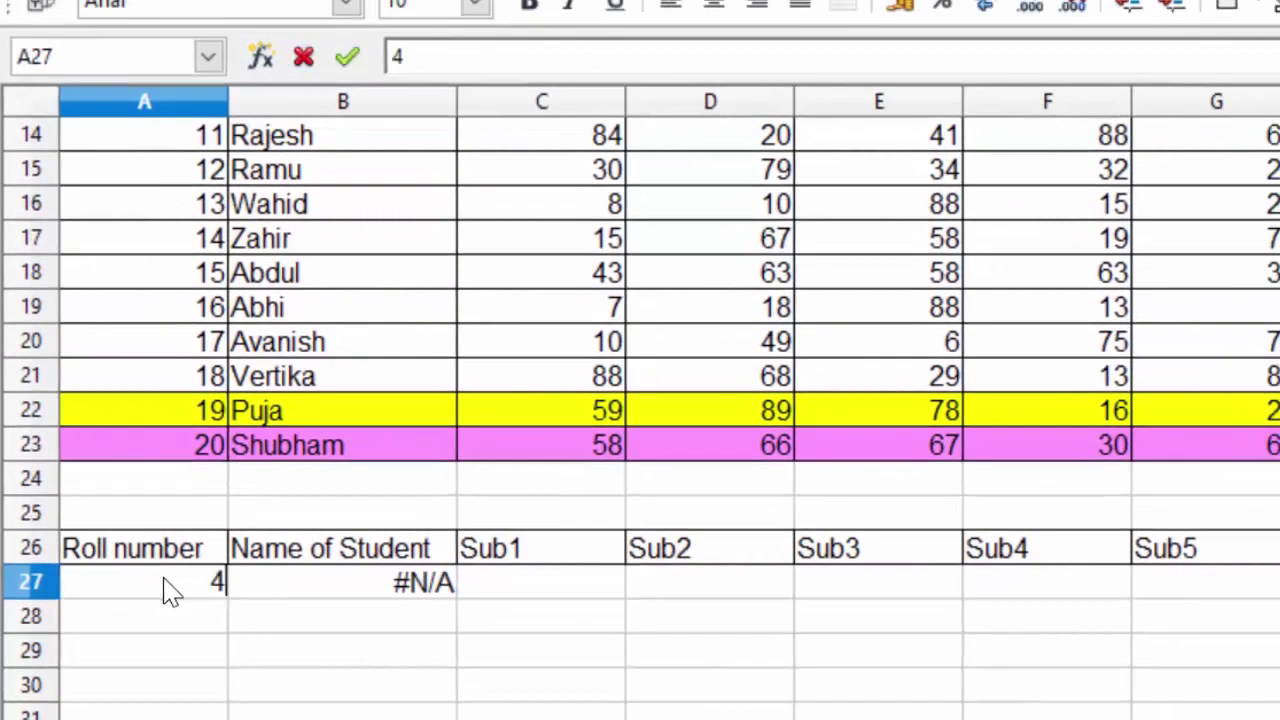
{"action": "key", "text": "Return"}
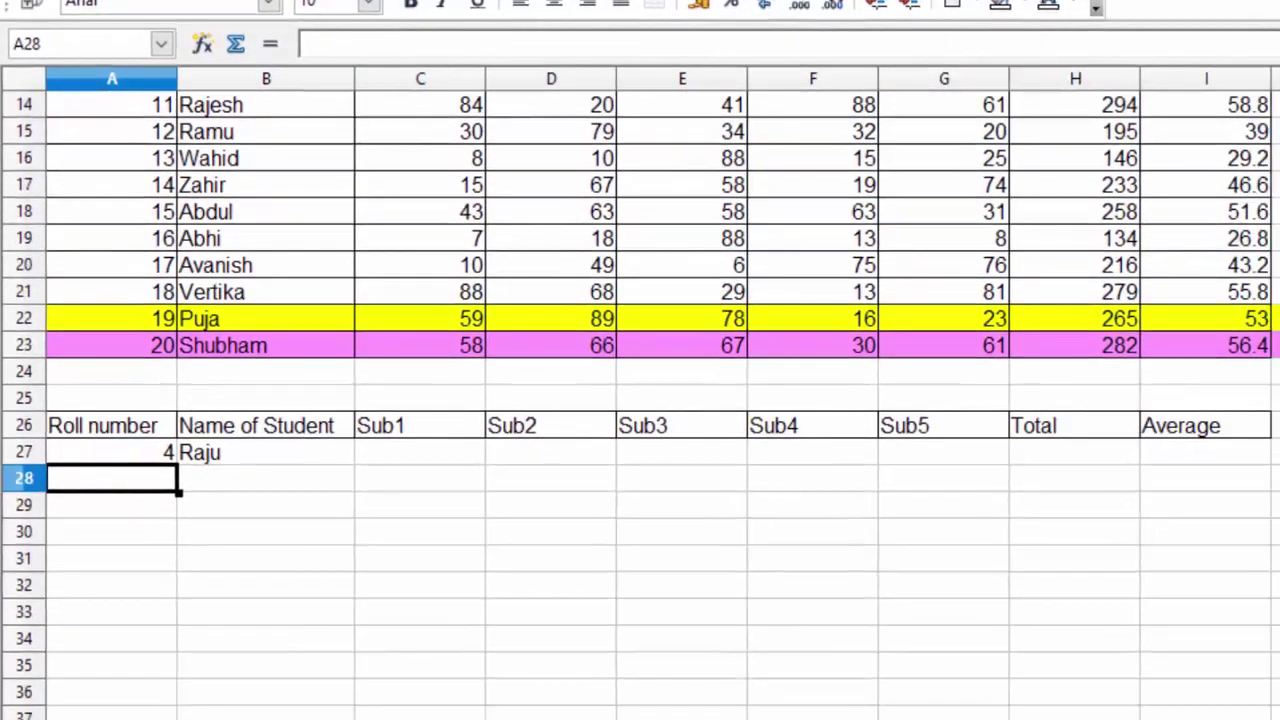
{"action": "scroll", "coordinate": [640, 400], "scroll_direction": "up", "scroll_amount": 3}
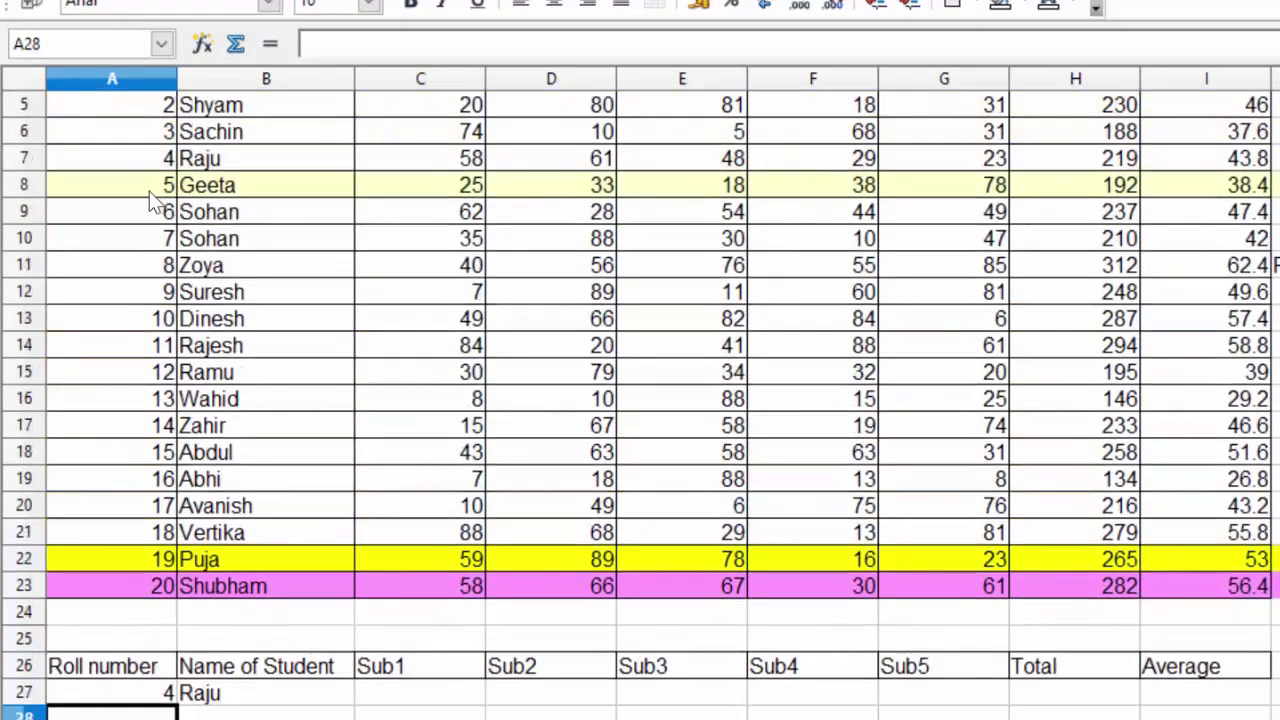
Step: Give Raju's row 7 a light yellow background fill
{"action": "left_click", "coordinate": [137, 160]}
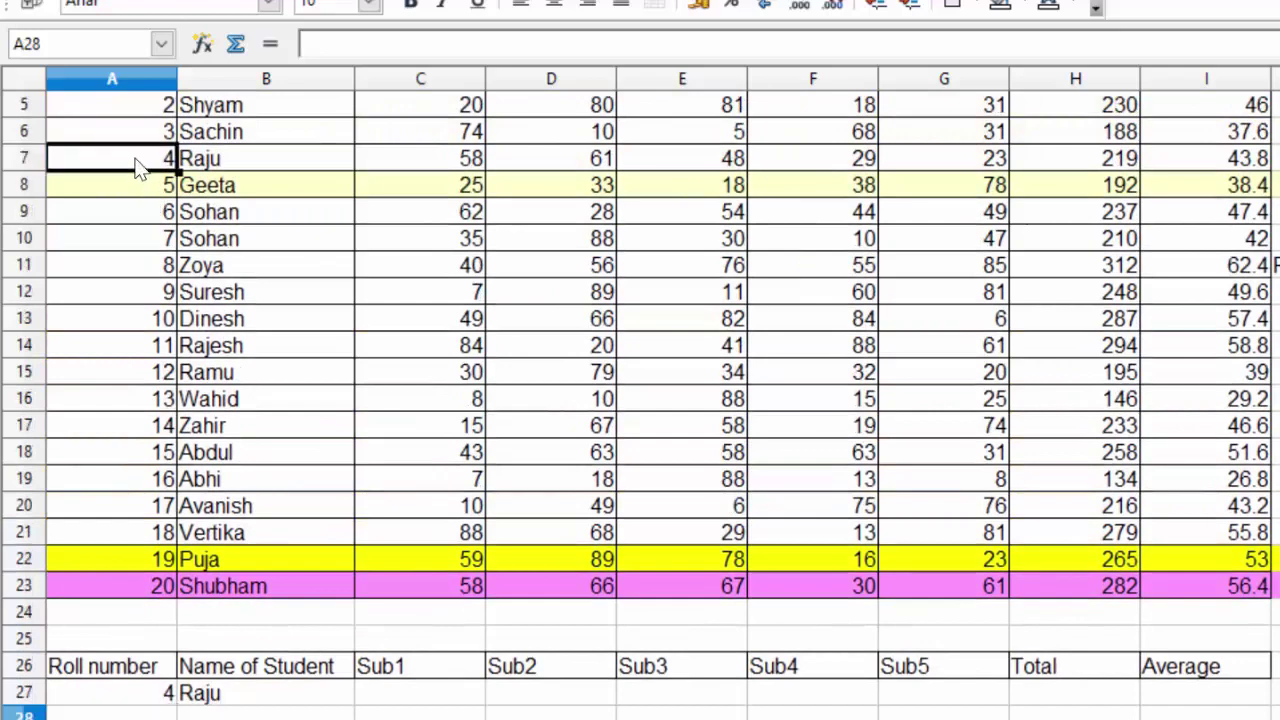
{"action": "left_click", "coordinate": [18, 158]}
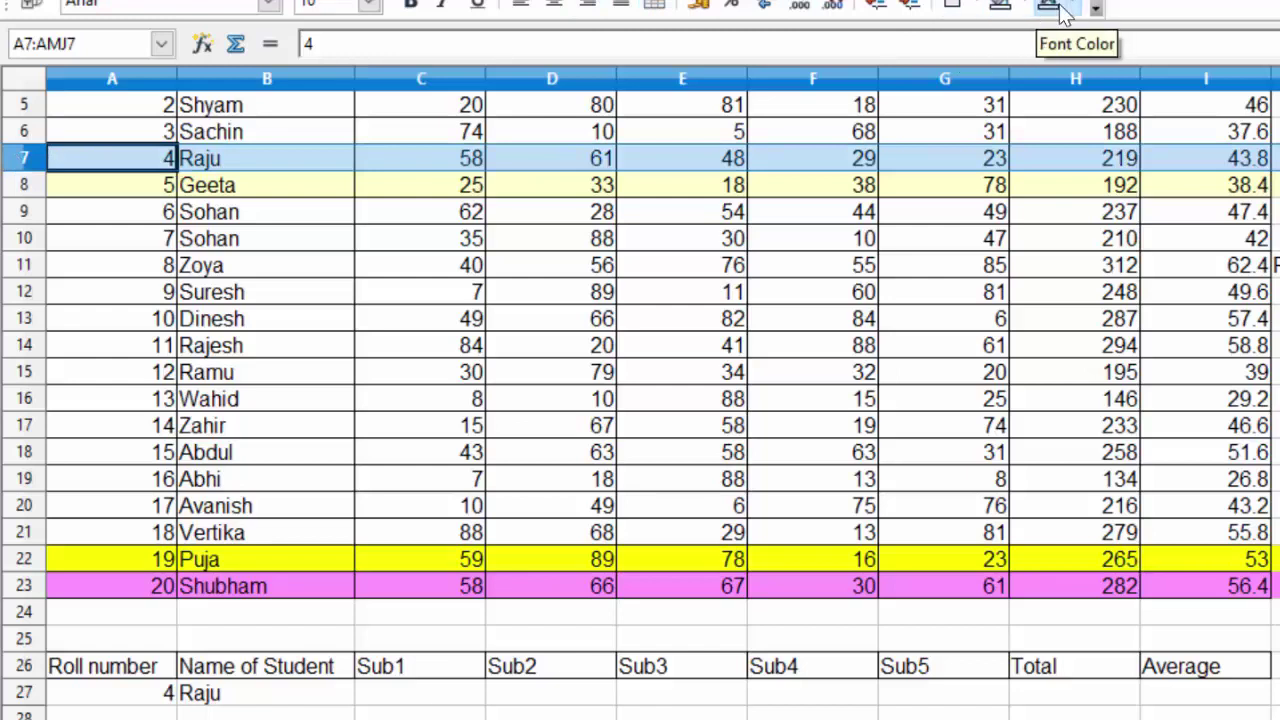
{"action": "left_click", "coordinate": [1000, 8]}
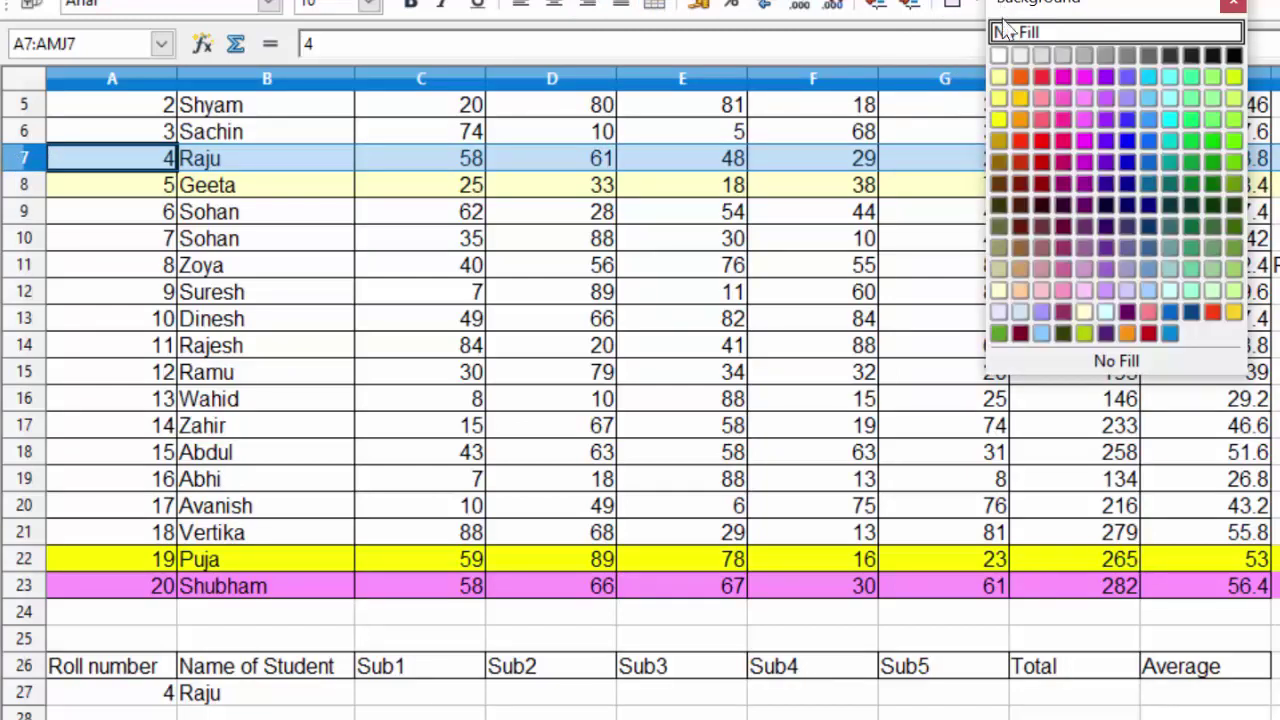
{"action": "left_click", "coordinate": [998, 78]}
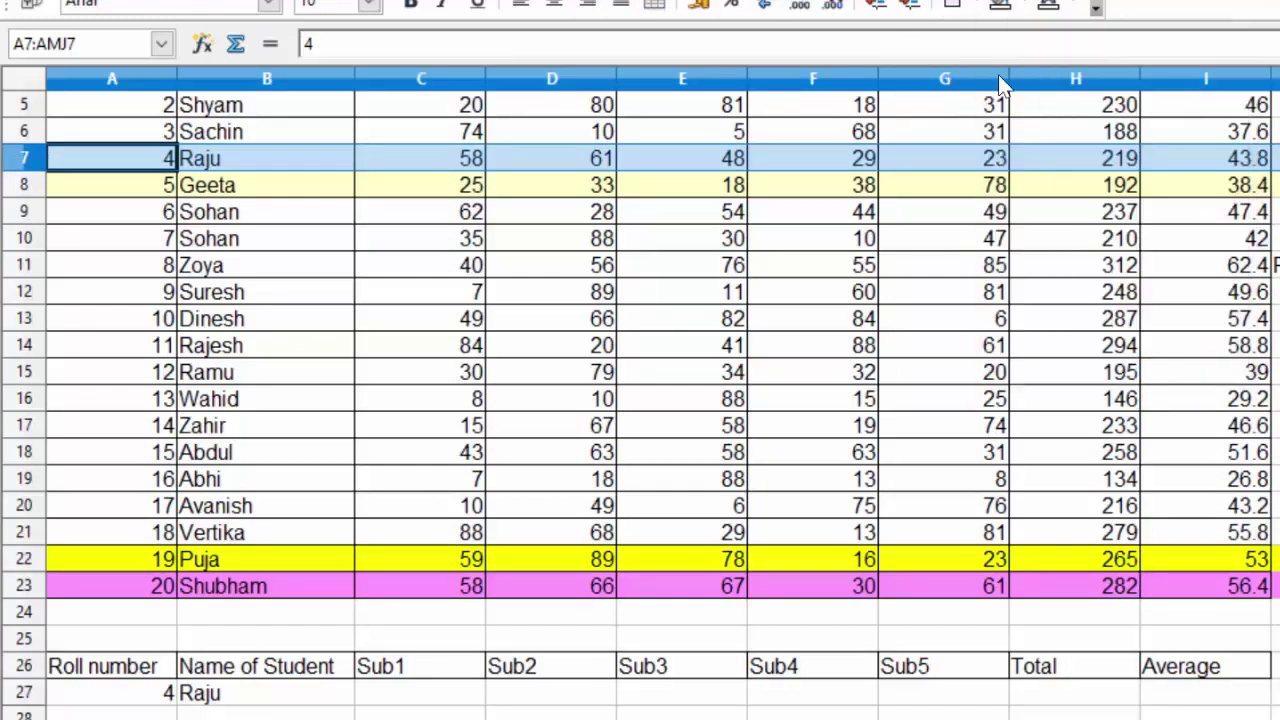
{"action": "left_click", "coordinate": [787, 326]}
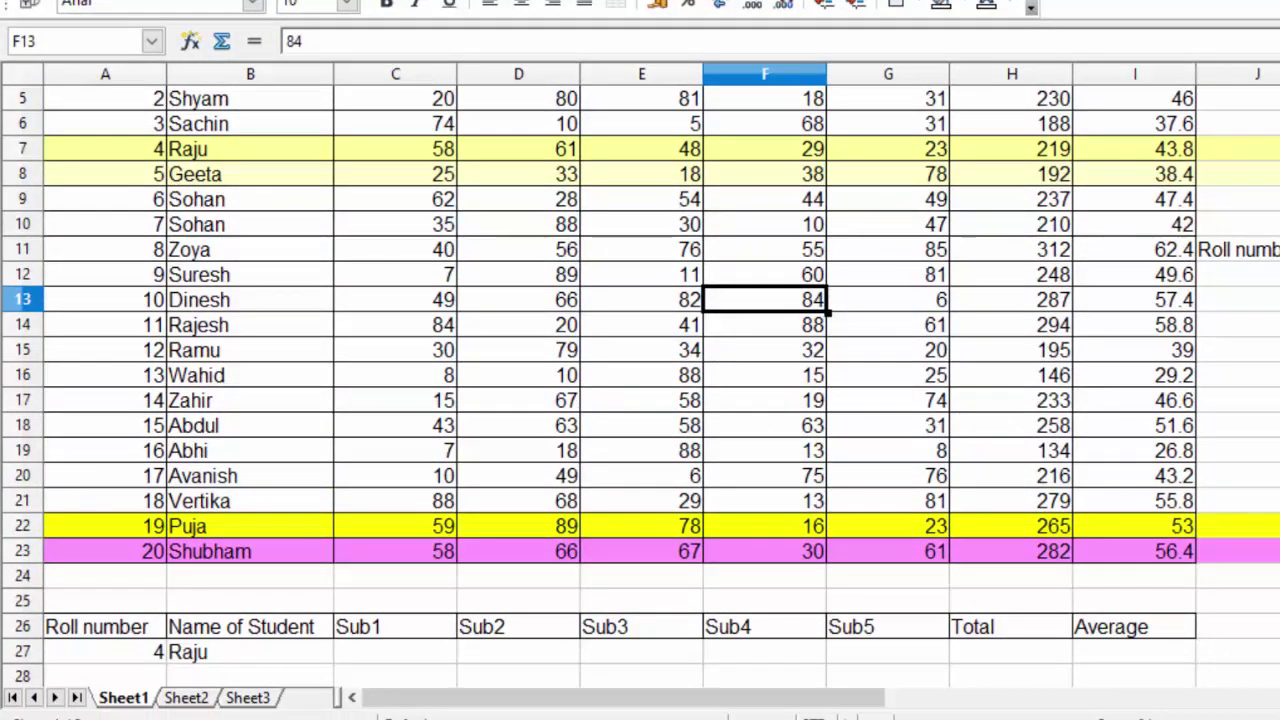
{"action": "scroll", "coordinate": [640, 385], "scroll_direction": "down", "scroll_amount": 2}
{"action": "scroll", "coordinate": [640, 385], "scroll_direction": "down", "scroll_amount": 1}
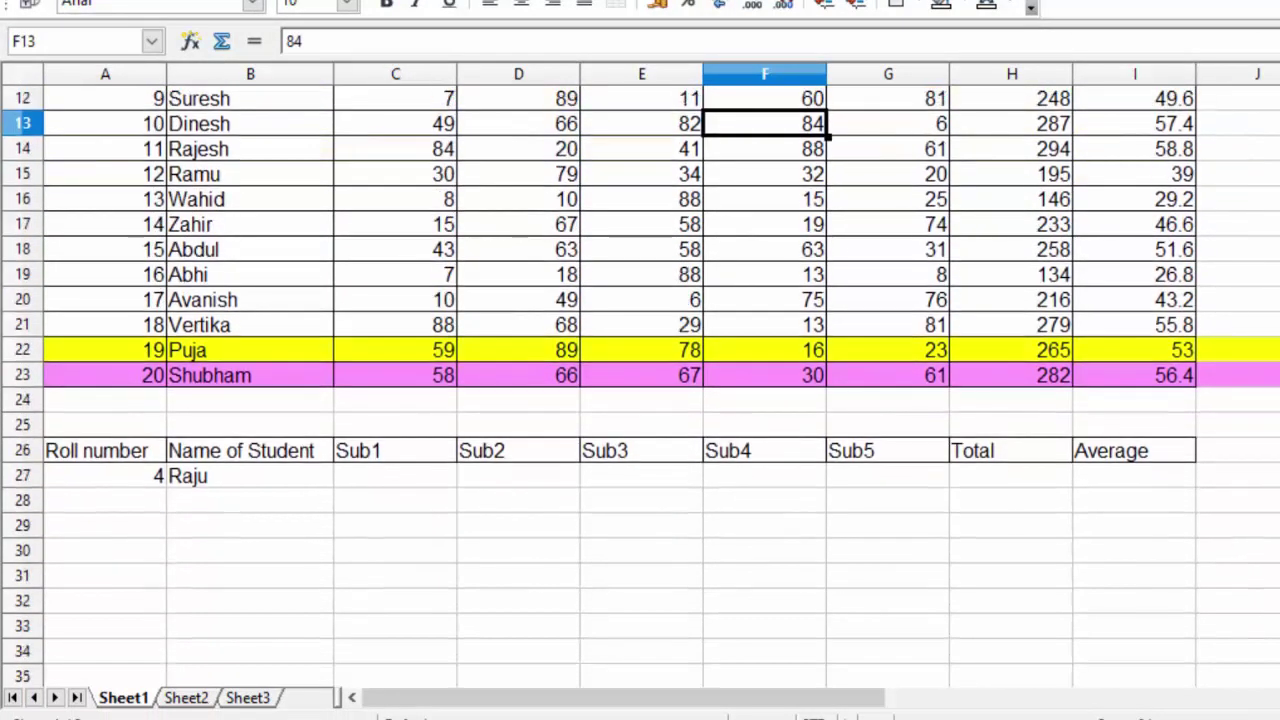
Step: Fill the B27 lookup formula right through I27 to show Raju's full record
{"action": "left_click", "coordinate": [326, 486]}
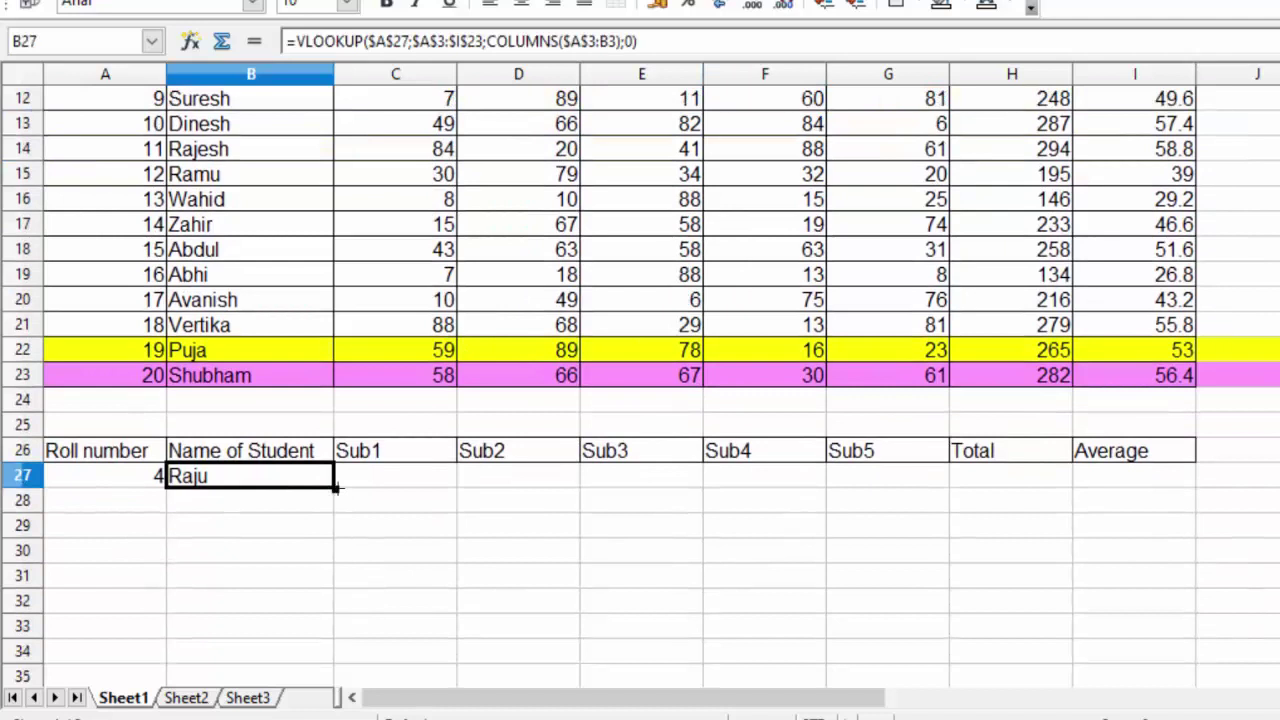
{"action": "mouse_move", "coordinate": [336, 486]}
{"action": "left_mouse_down"}
{"action": "mouse_move", "coordinate": [417, 492]}
{"action": "mouse_move", "coordinate": [610, 470]}
{"action": "mouse_move", "coordinate": [914, 494]}
{"action": "left_mouse_up"}
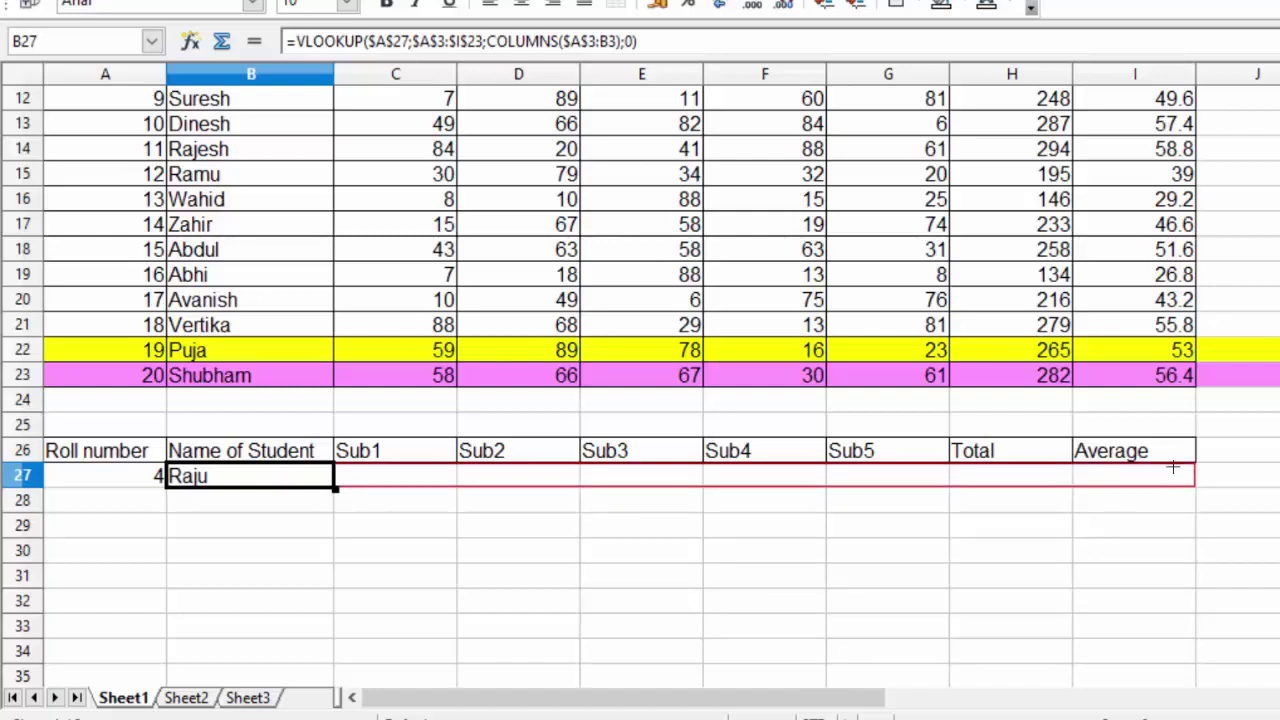
{"action": "left_click_drag", "start_coordinate": [1000, 486], "coordinate": [1175, 470]}
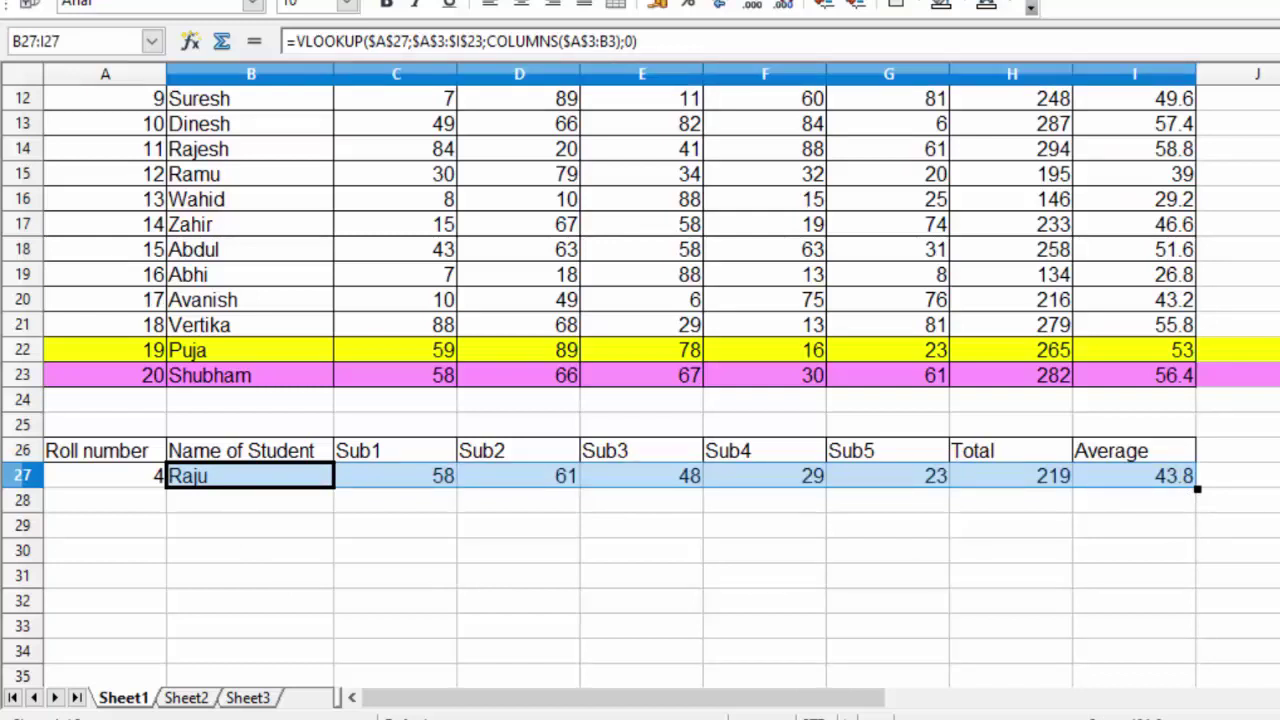
Step: Compare Raju's Sub1–Sub3, Total and Average in row 7 against the lookup row
{"action": "scroll", "coordinate": [640, 386], "scroll_direction": "up", "scroll_amount": 1}
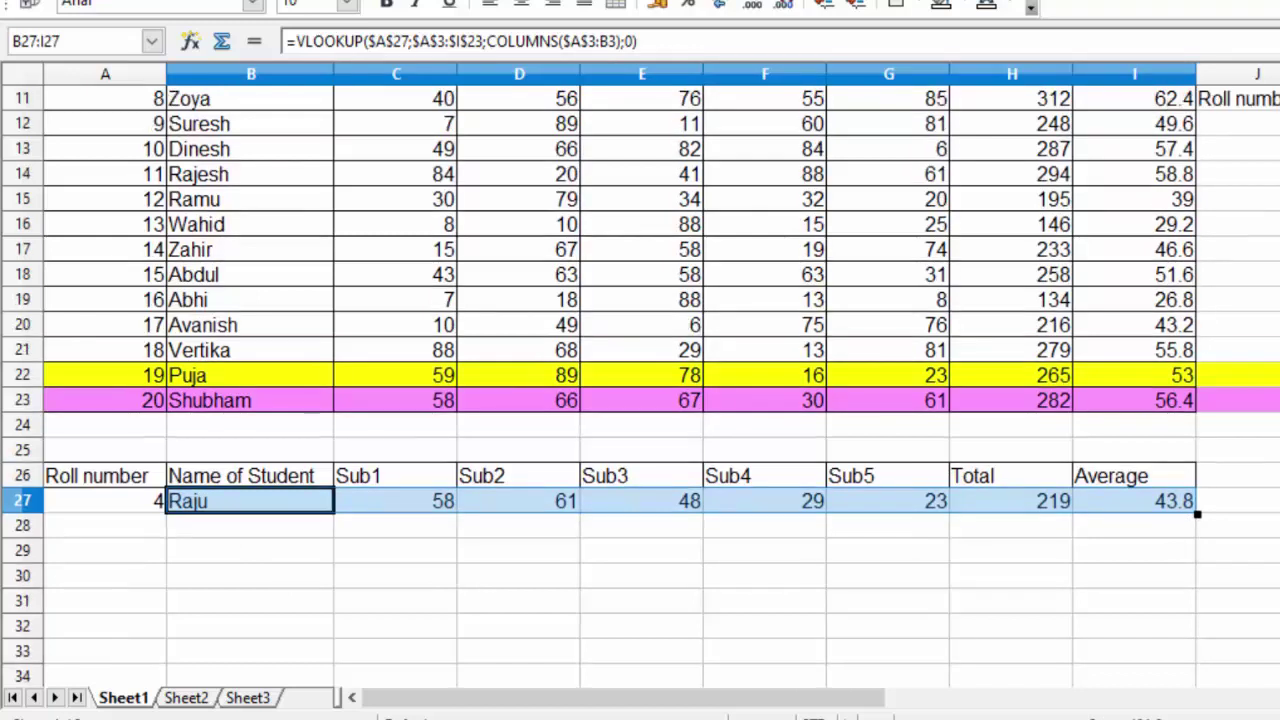
{"action": "scroll", "coordinate": [640, 386], "scroll_direction": "up", "scroll_amount": 1}
{"action": "scroll", "coordinate": [640, 386], "scroll_direction": "up", "scroll_amount": 1}
{"action": "scroll", "coordinate": [640, 386], "scroll_direction": "up", "scroll_amount": 2}
{"action": "scroll", "coordinate": [640, 386], "scroll_direction": "up", "scroll_amount": 1}
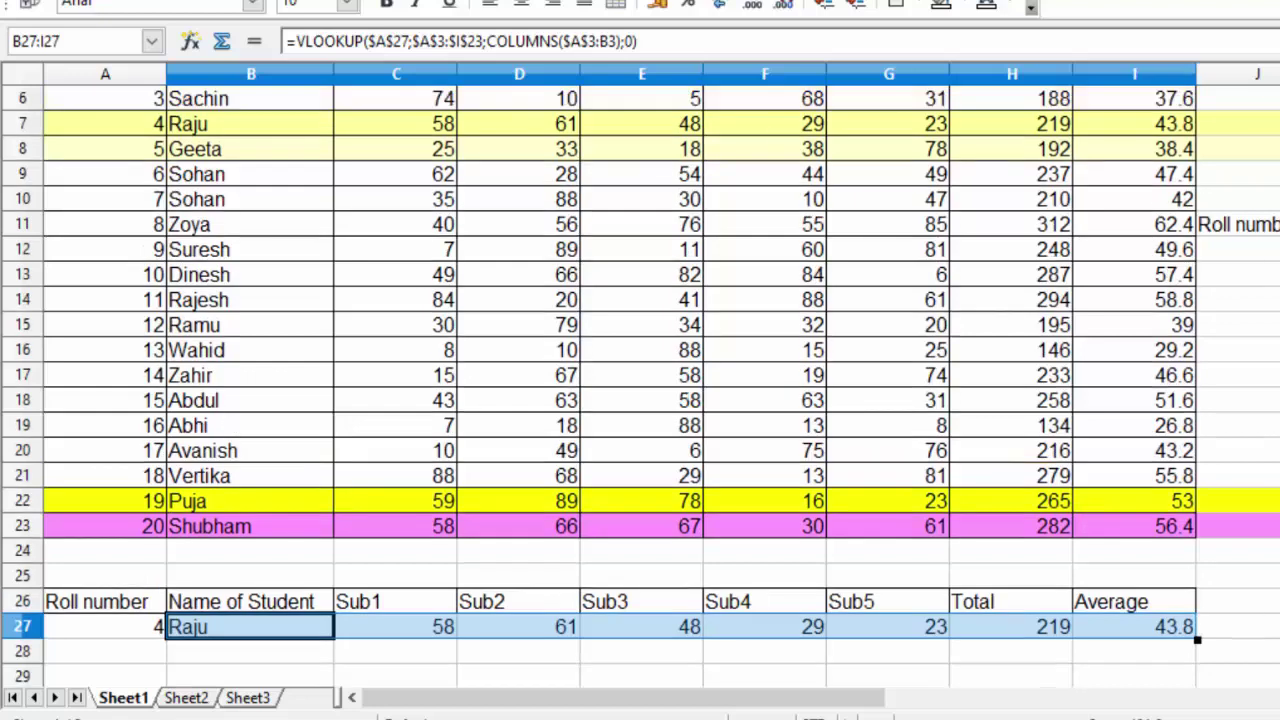
{"action": "scroll", "coordinate": [640, 386], "scroll_direction": "up", "scroll_amount": 2}
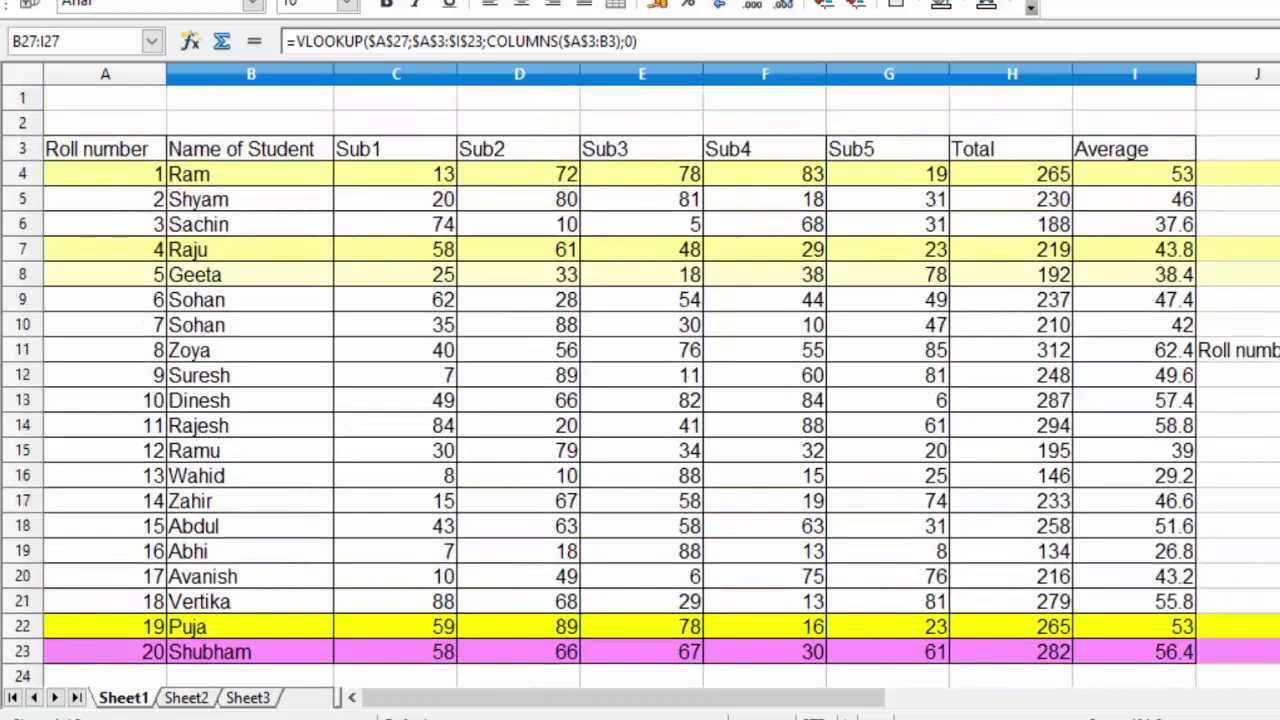
{"action": "left_click", "coordinate": [410, 248]}
{"action": "left_click", "coordinate": [492, 249]}
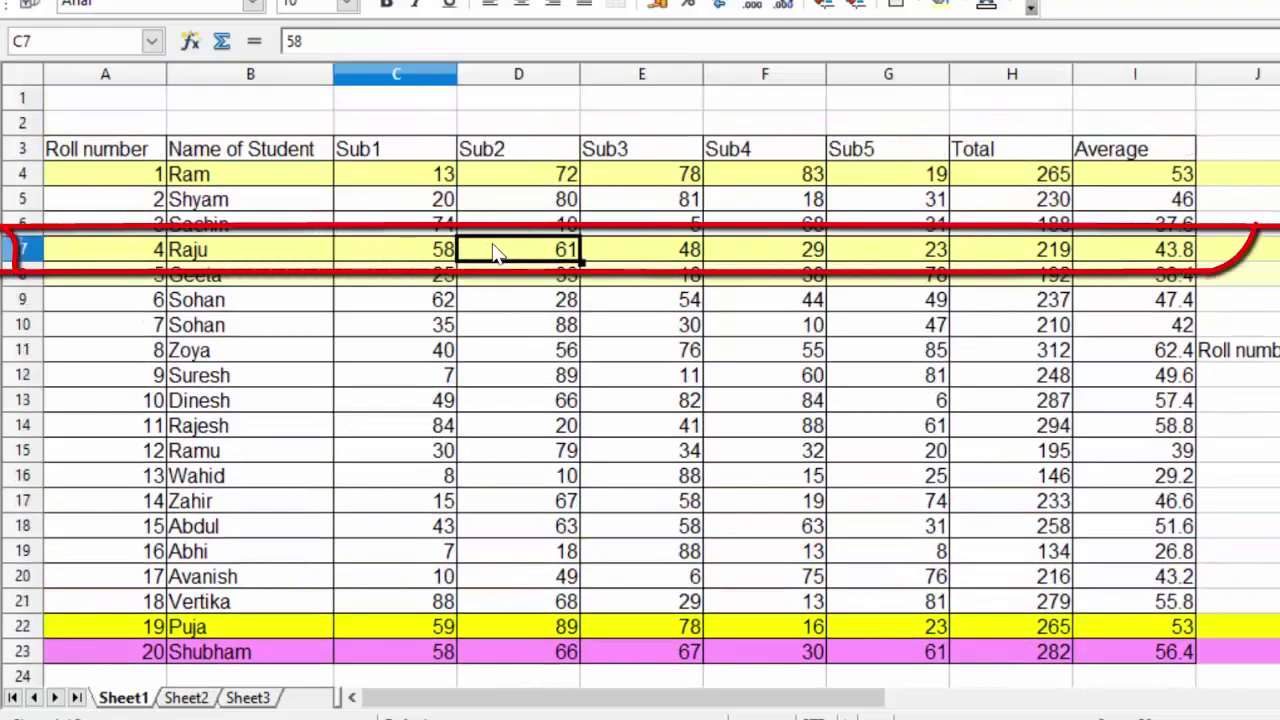
{"action": "left_click", "coordinate": [660, 249]}
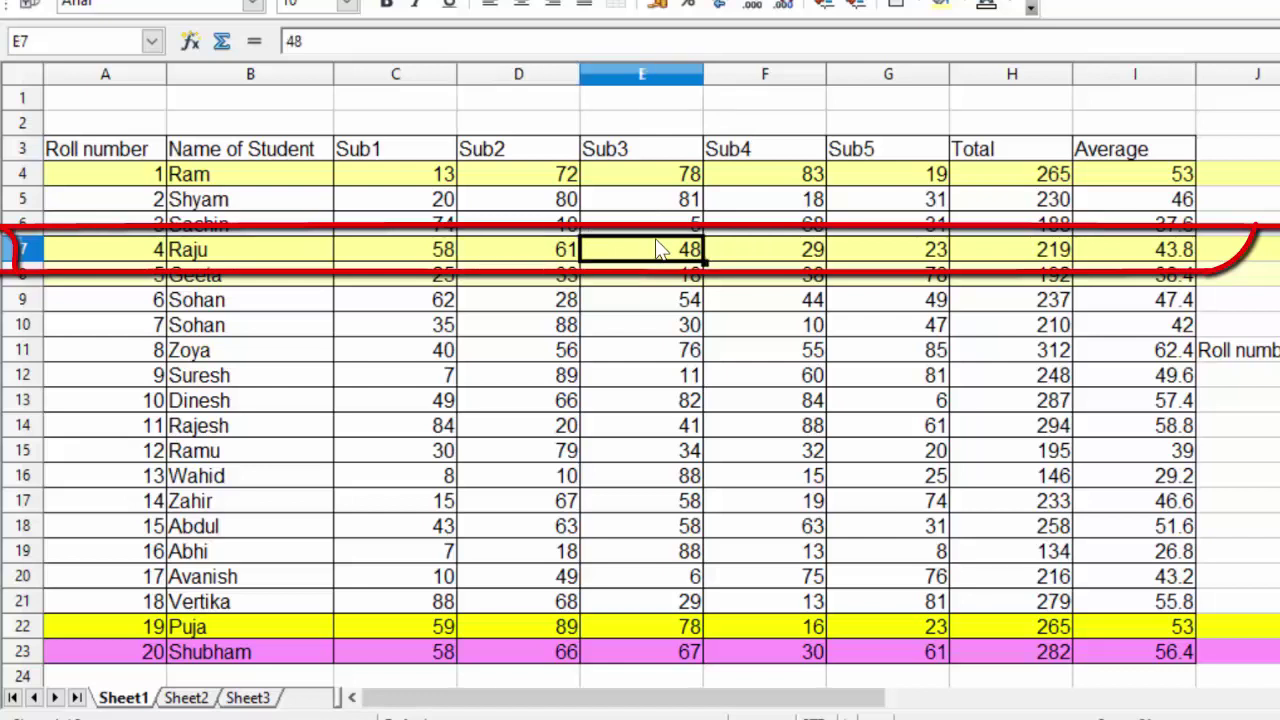
{"action": "left_click", "coordinate": [1066, 255]}
{"action": "left_click", "coordinate": [1150, 255]}
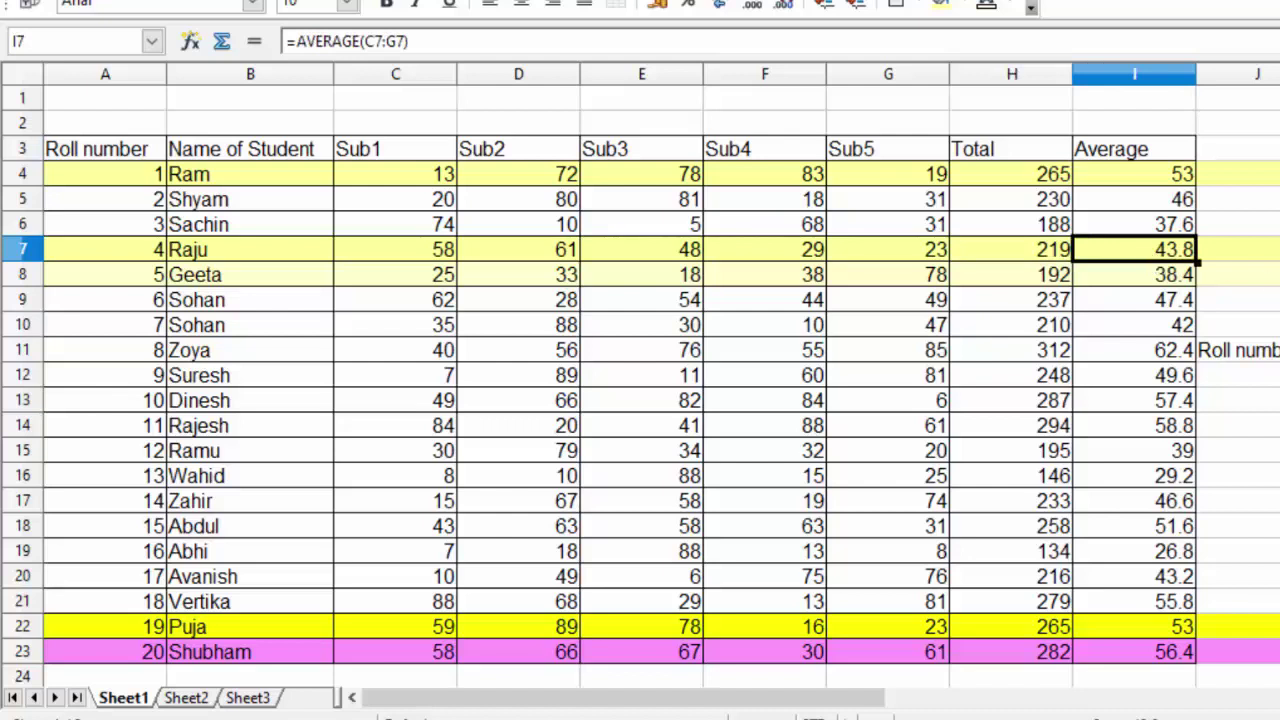
{"action": "scroll", "coordinate": [1165, 545], "scroll_direction": "down", "scroll_amount": 3}
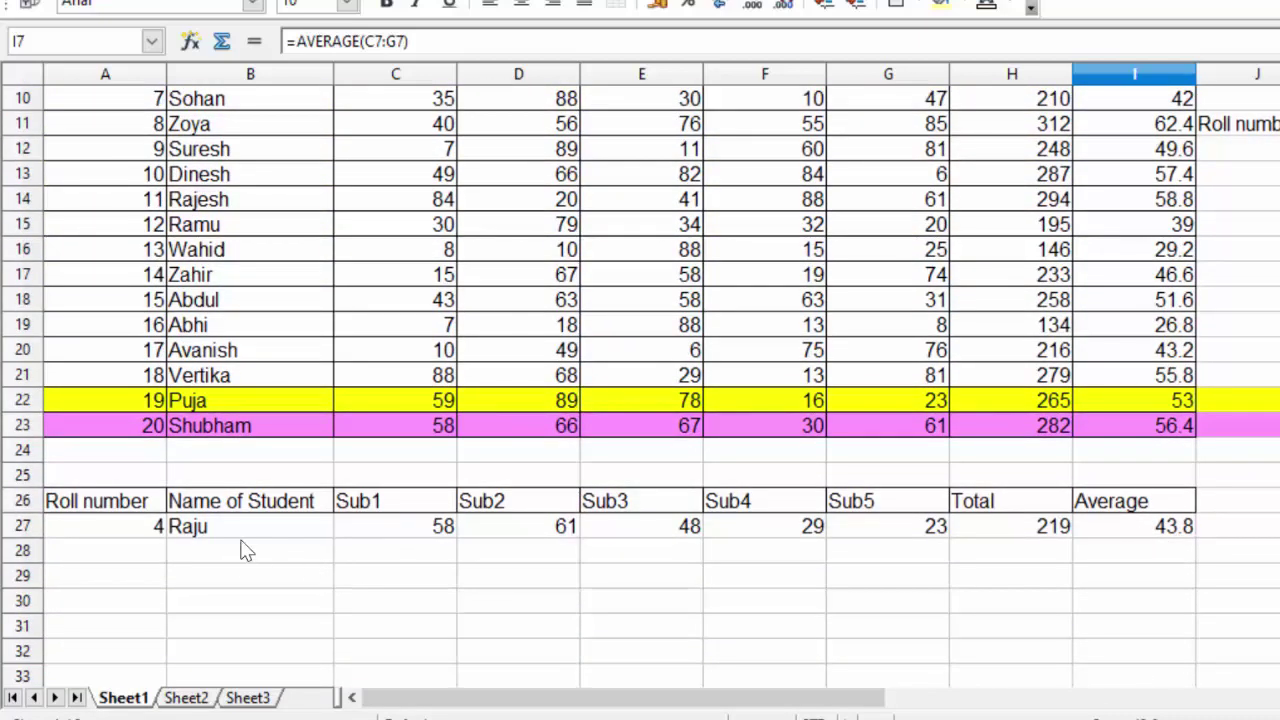
Step: Look up roll number 1 in A27 to fill in Ram's record
{"action": "left_click", "coordinate": [134, 528]}
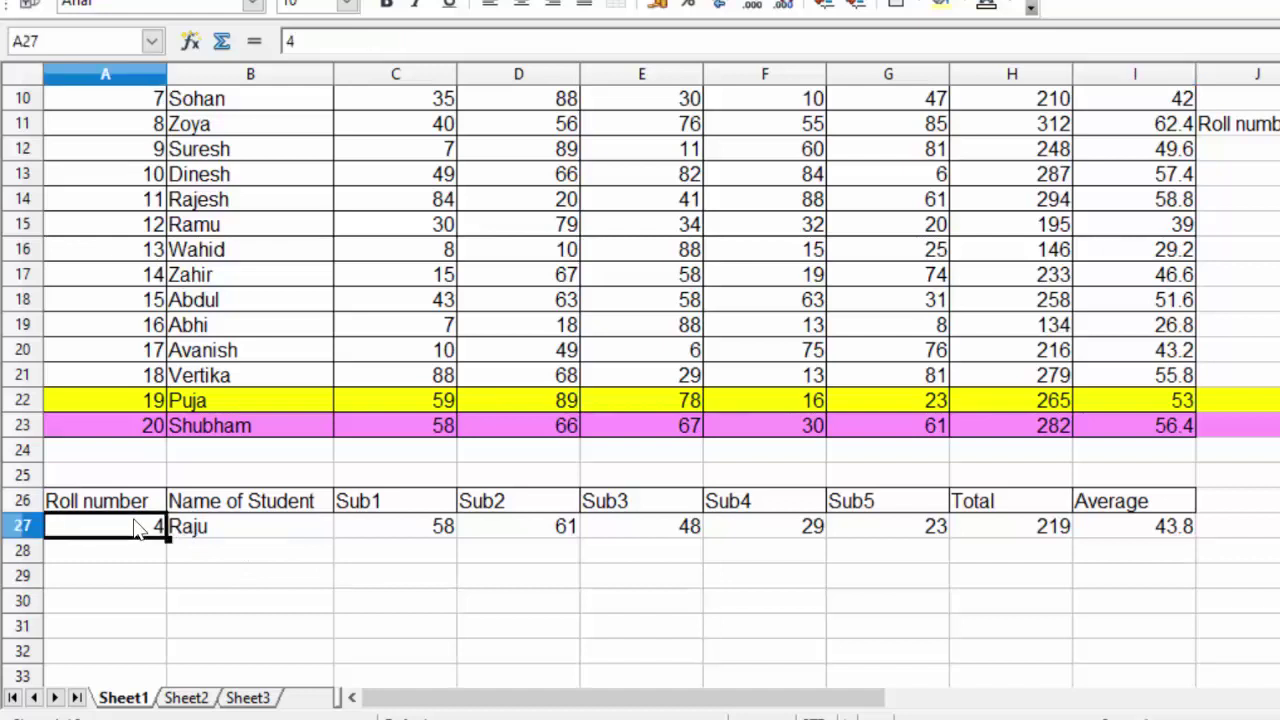
{"action": "key", "text": "Delete"}
{"action": "type", "text": "1"}
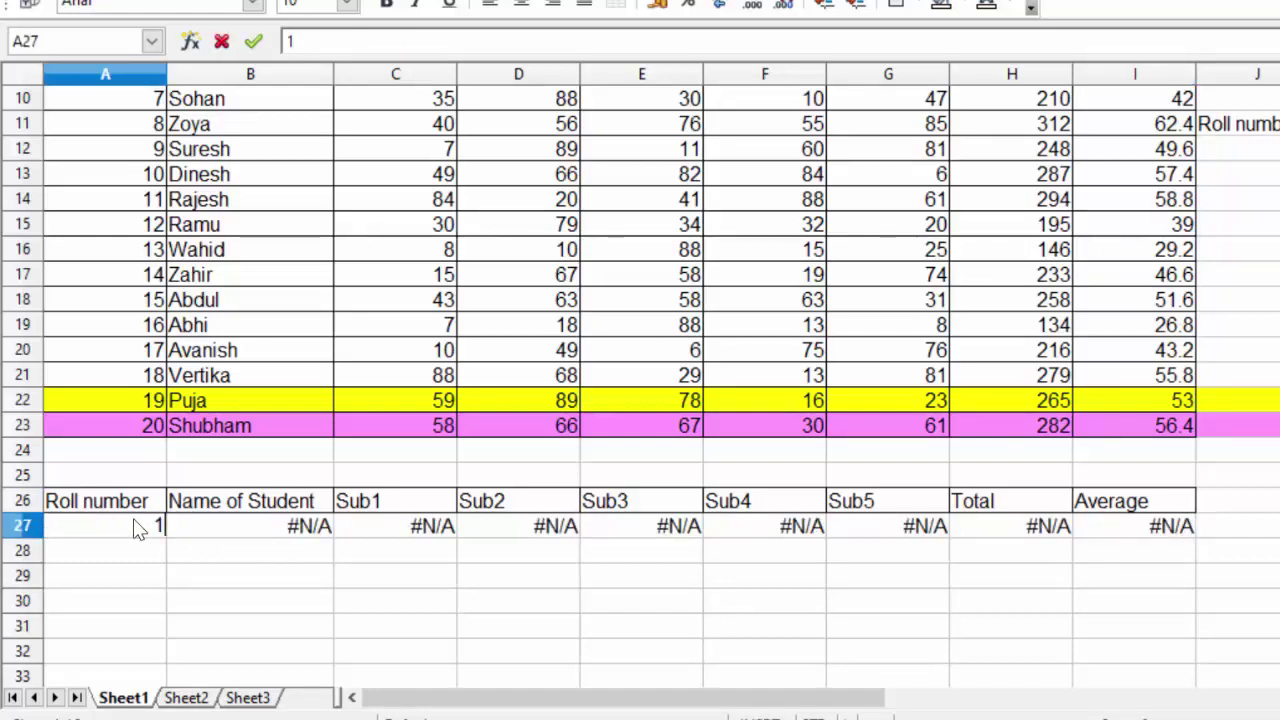
{"action": "key", "text": "Return"}
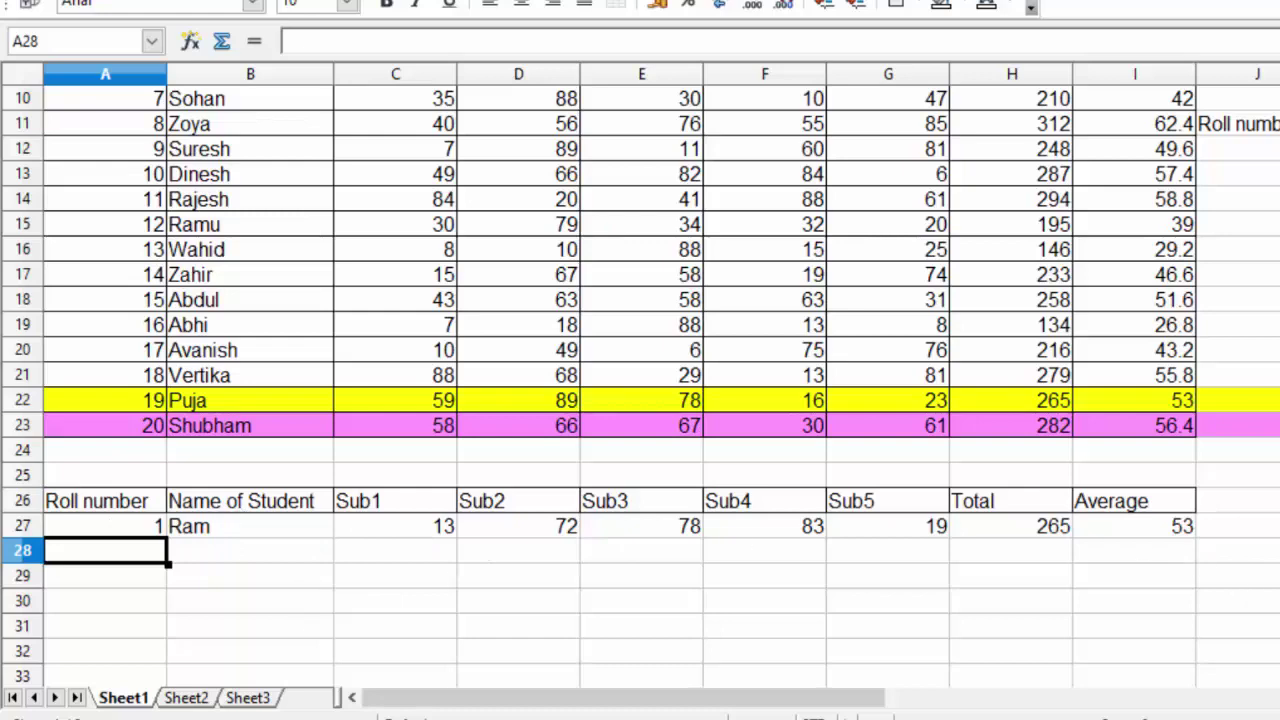
{"action": "scroll", "coordinate": [640, 386], "scroll_direction": "up", "scroll_amount": 1}
{"action": "scroll", "coordinate": [463, 313], "scroll_direction": "up", "scroll_amount": 2}
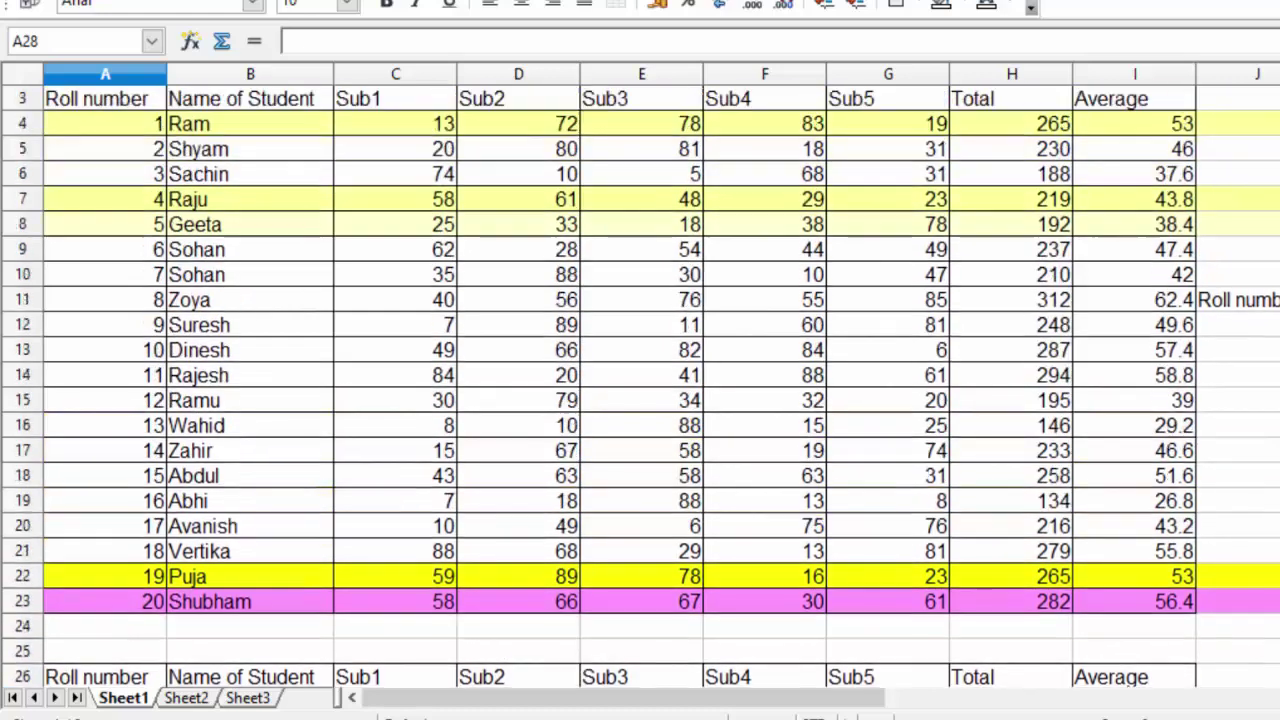
{"action": "scroll", "coordinate": [463, 313], "scroll_direction": "up", "scroll_amount": 1}
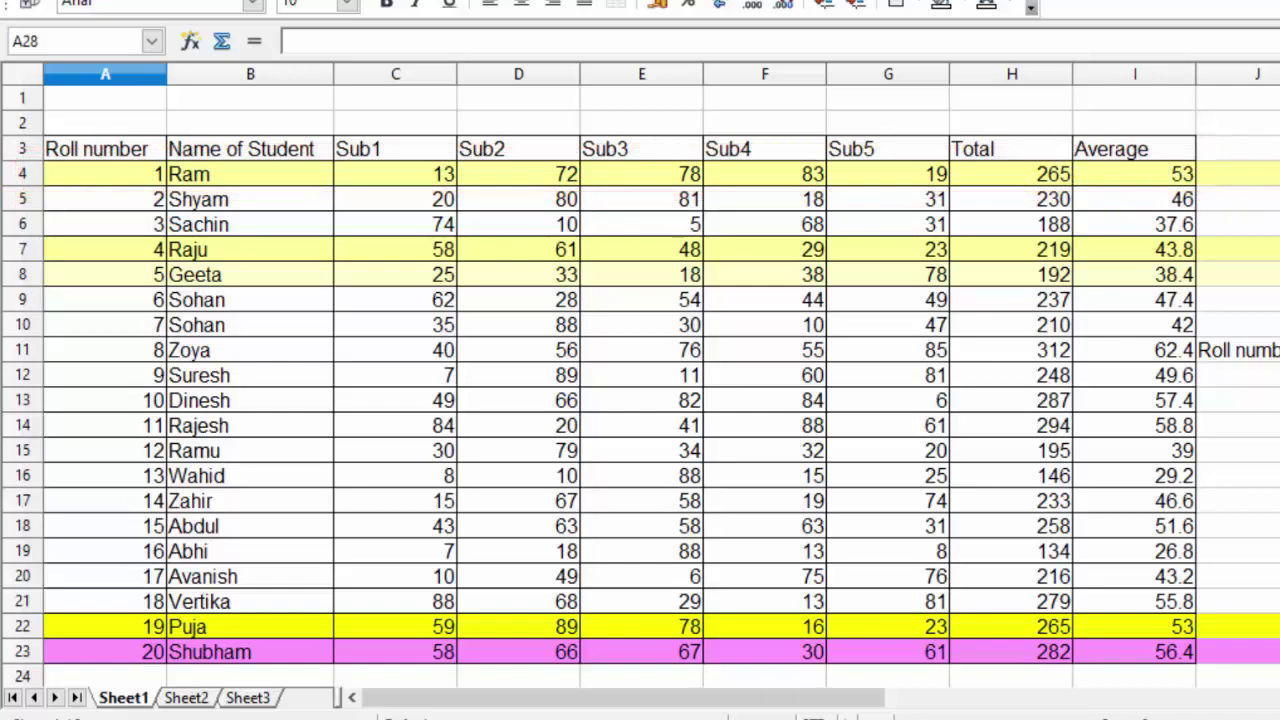
{"action": "scroll", "coordinate": [640, 386], "scroll_direction": "down", "scroll_amount": 3}
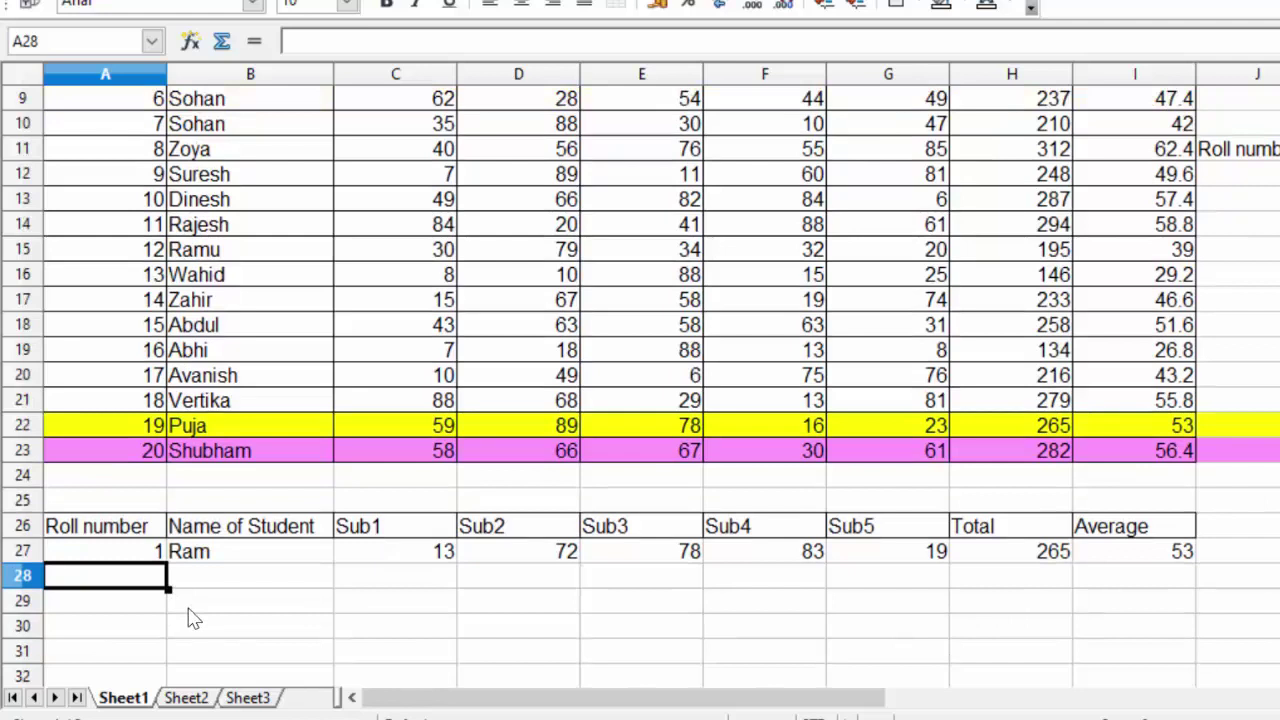
Step: Look up roll number 20 and inspect Shubham's Average, Total and H27 lookup formulas
{"action": "left_click", "coordinate": [138, 556]}
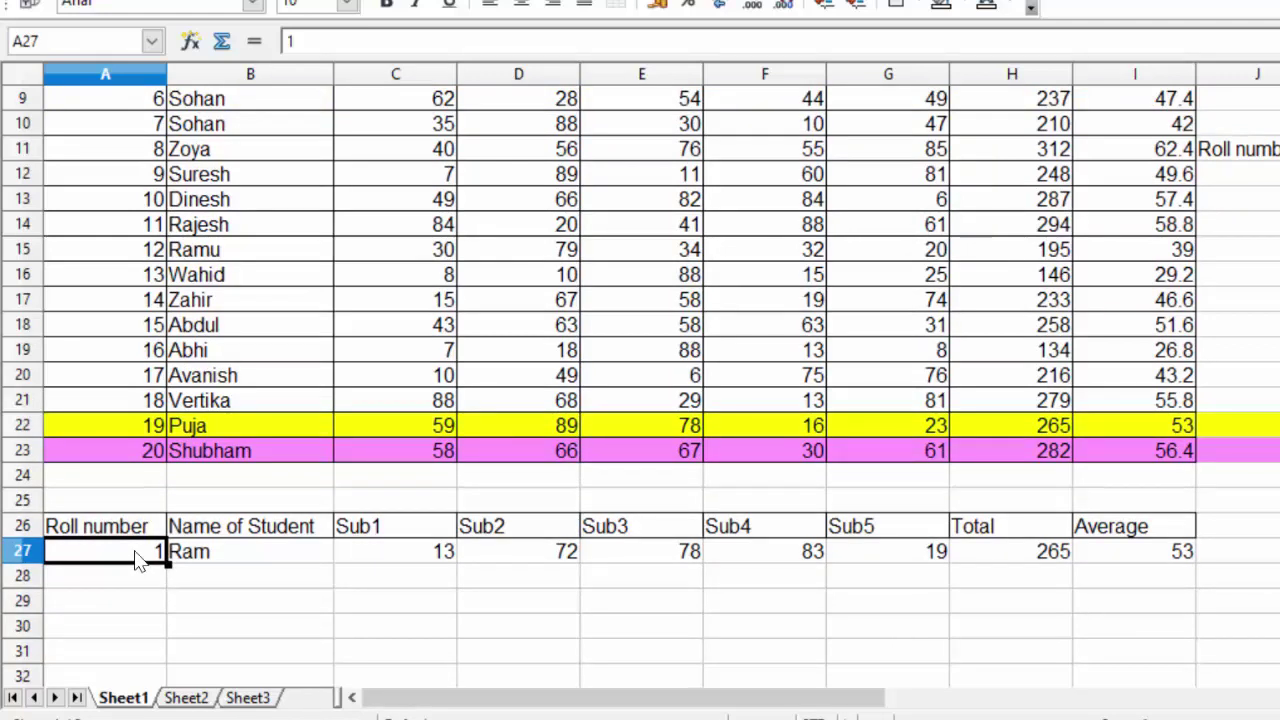
{"action": "key", "text": "Delete"}
{"action": "type", "text": "20"}
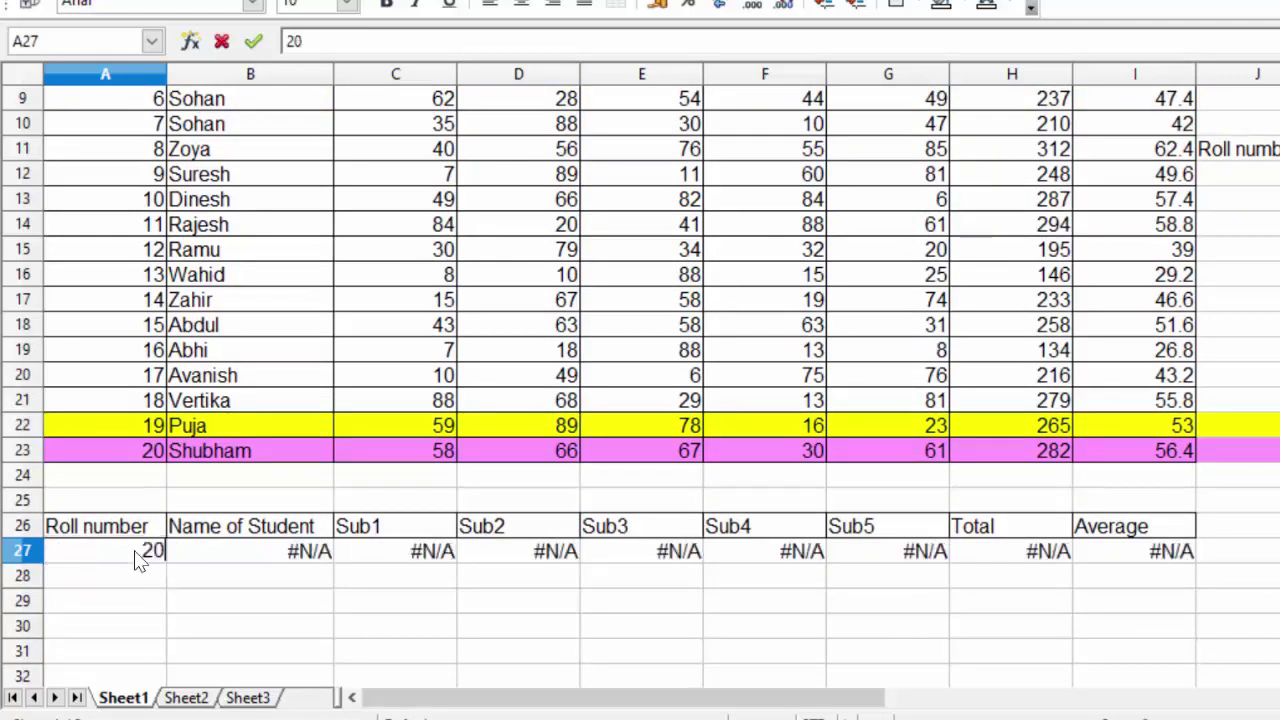
{"action": "key", "text": "Return"}
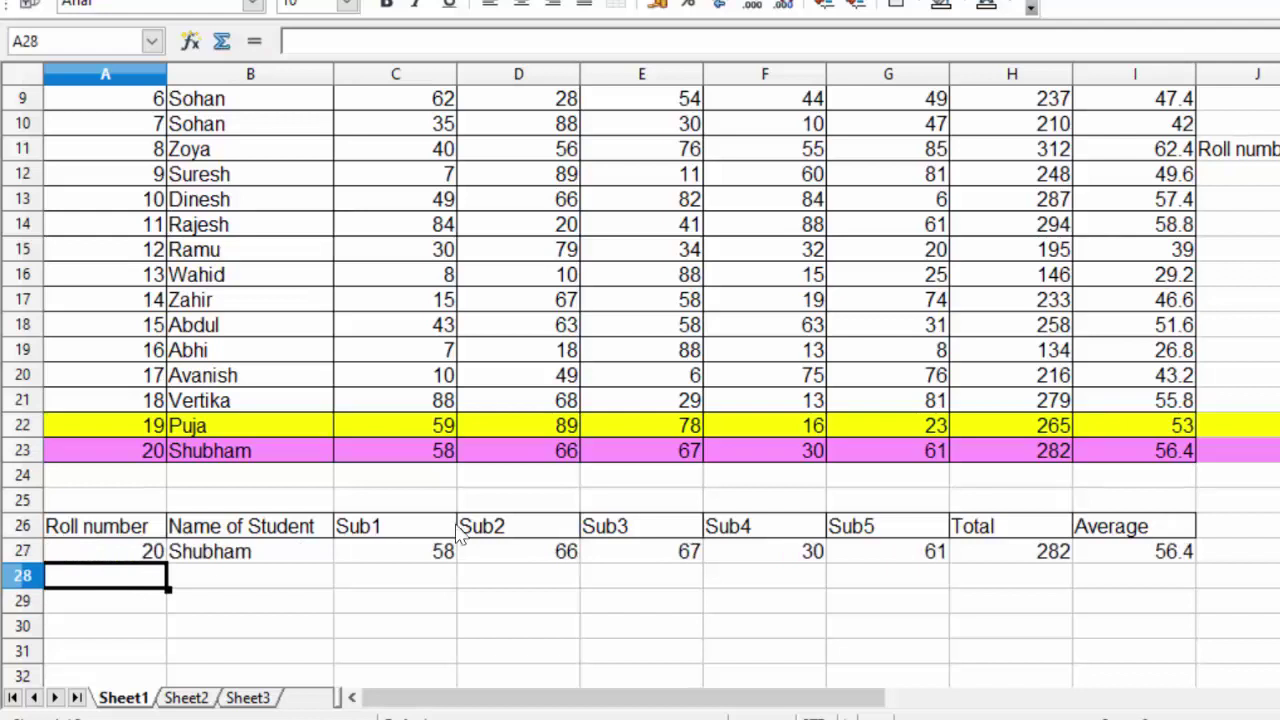
{"action": "left_click", "coordinate": [1160, 462]}
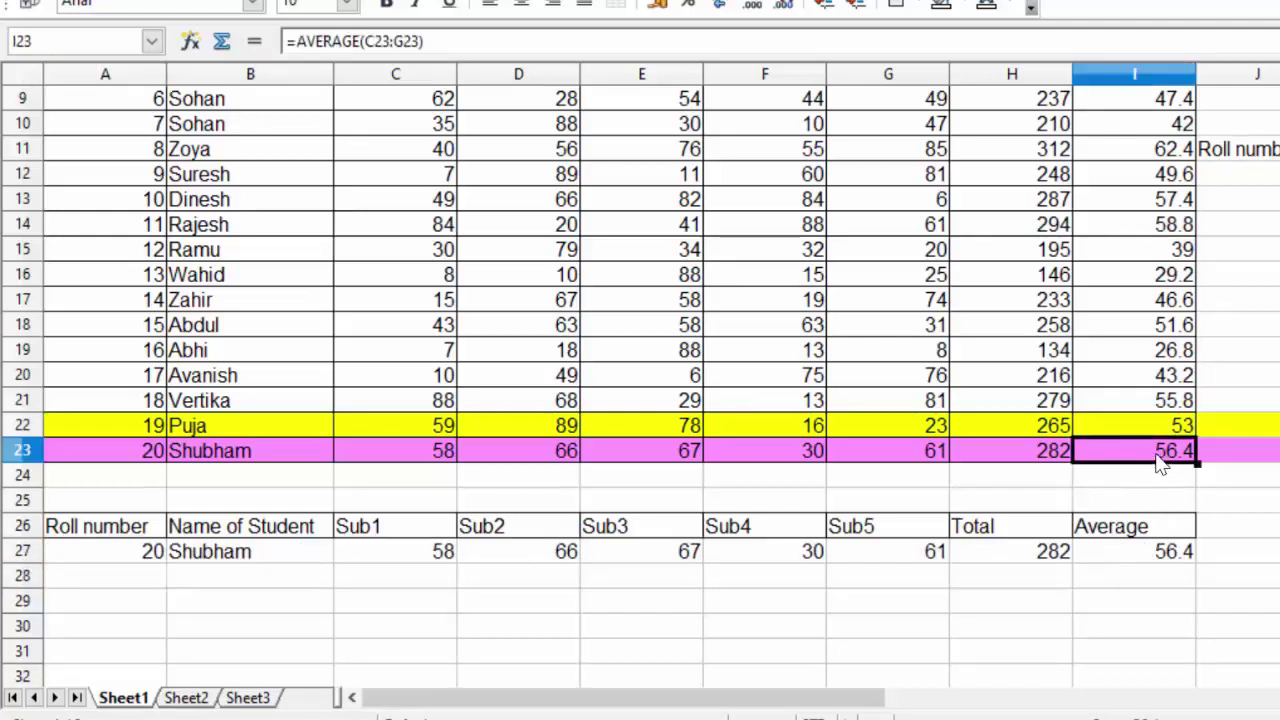
{"action": "left_click", "coordinate": [1060, 558]}
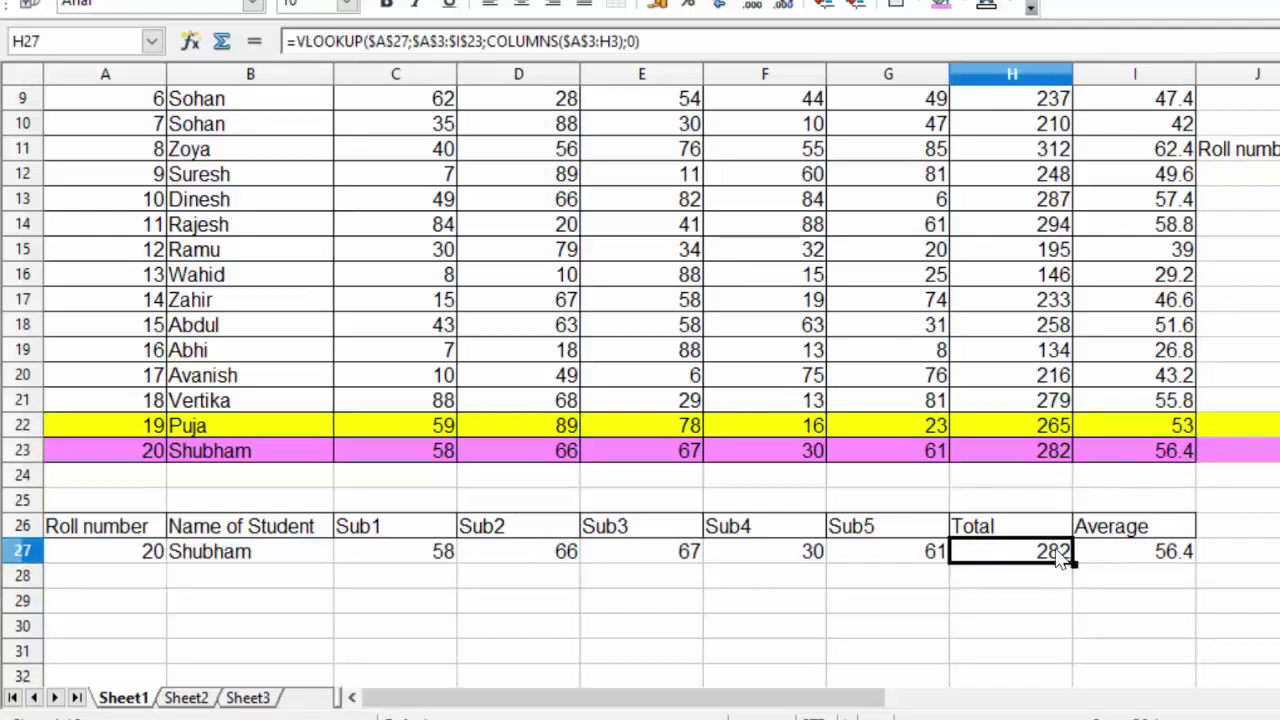
{"action": "left_click", "coordinate": [1052, 460]}
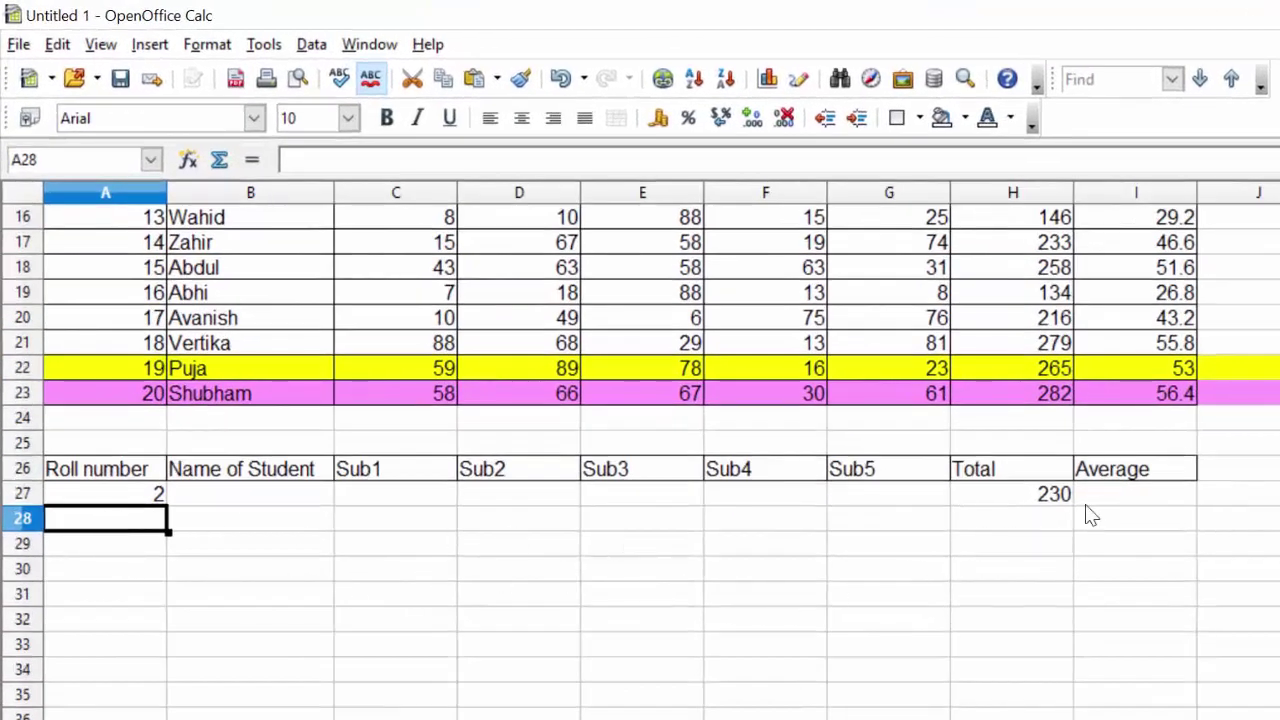
Step: Change A27's roll number to 3 so the lookup Total reads 188
{"action": "left_click", "coordinate": [1055, 498]}
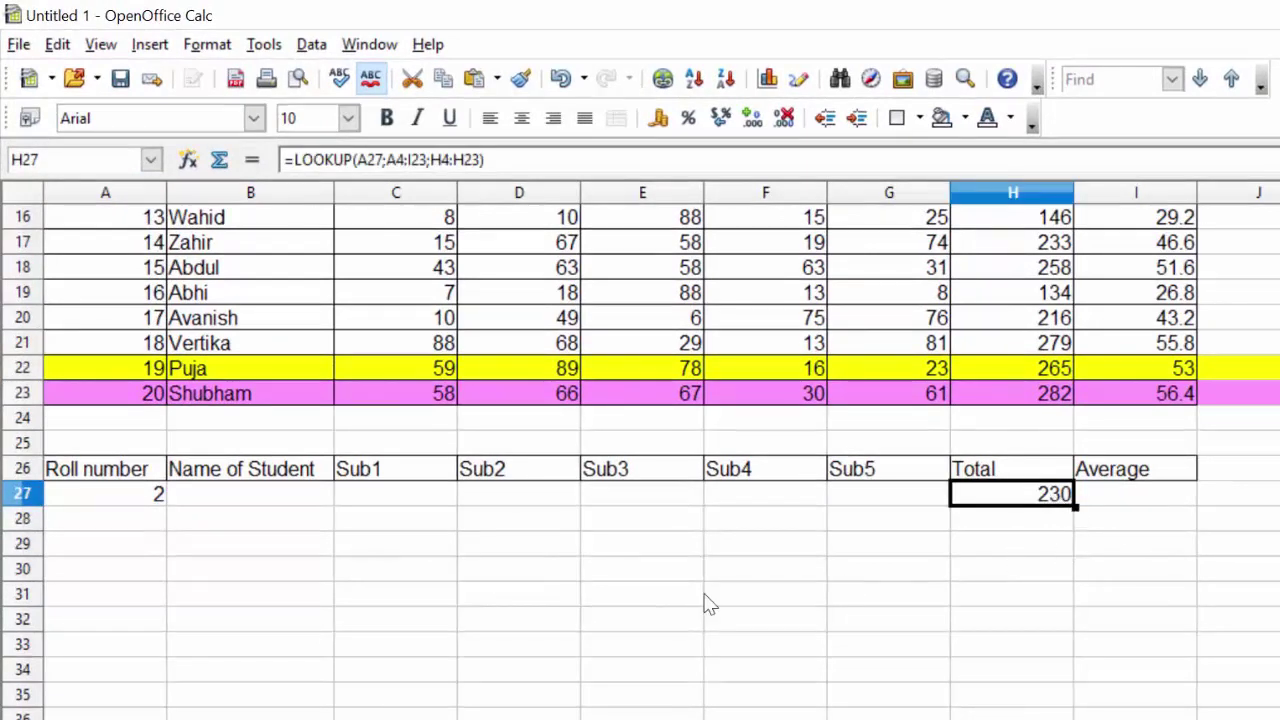
{"action": "left_click", "coordinate": [115, 497]}
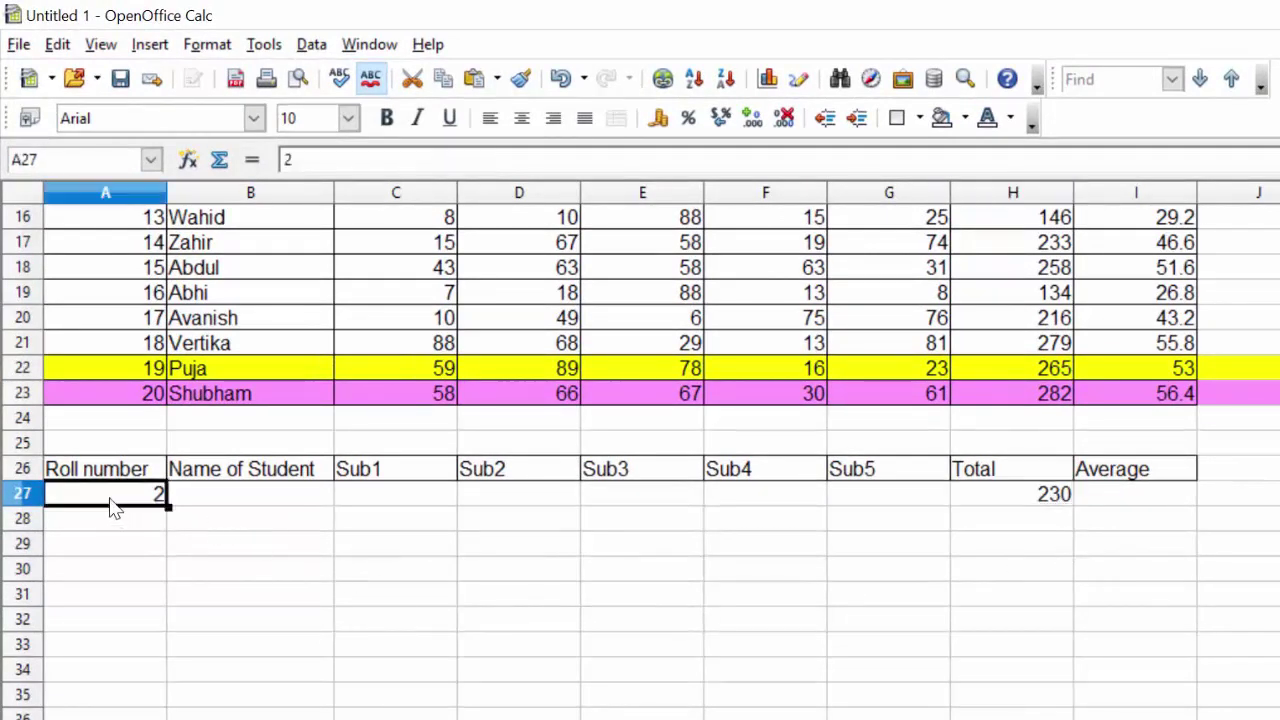
{"action": "key", "text": "Delete"}
{"action": "type", "text": "3"}
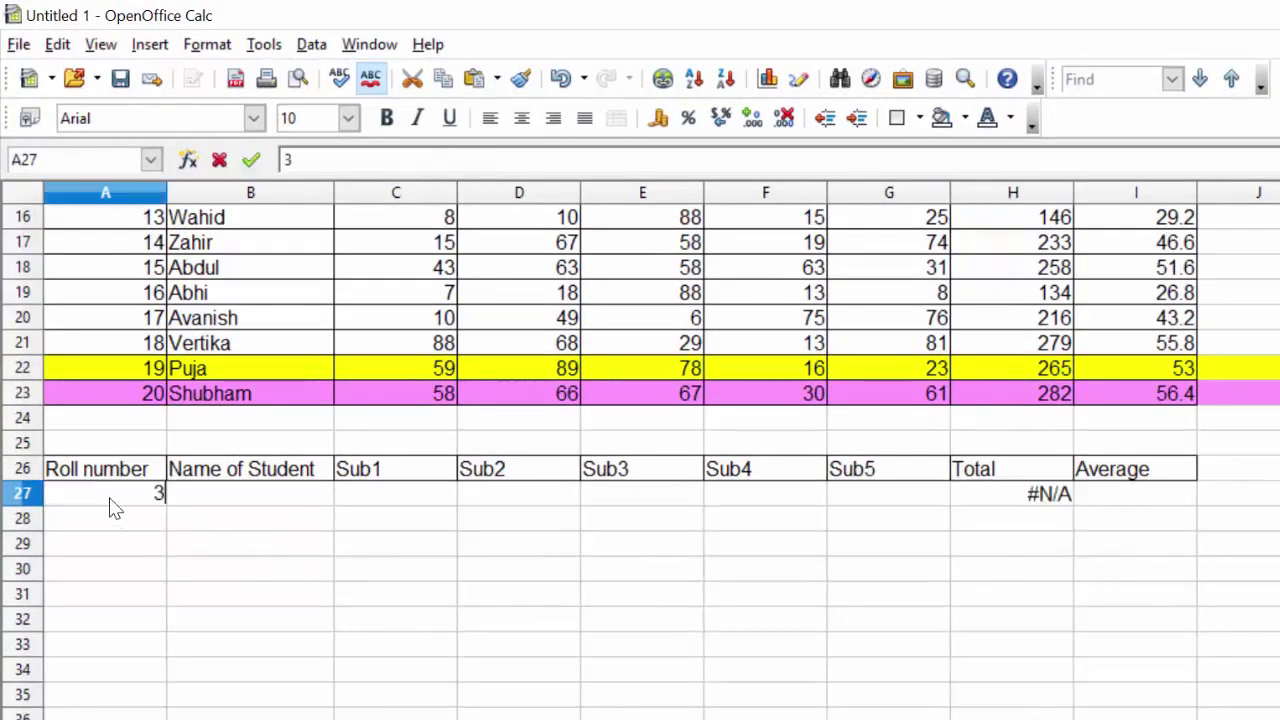
{"action": "left_click", "coordinate": [295, 548]}
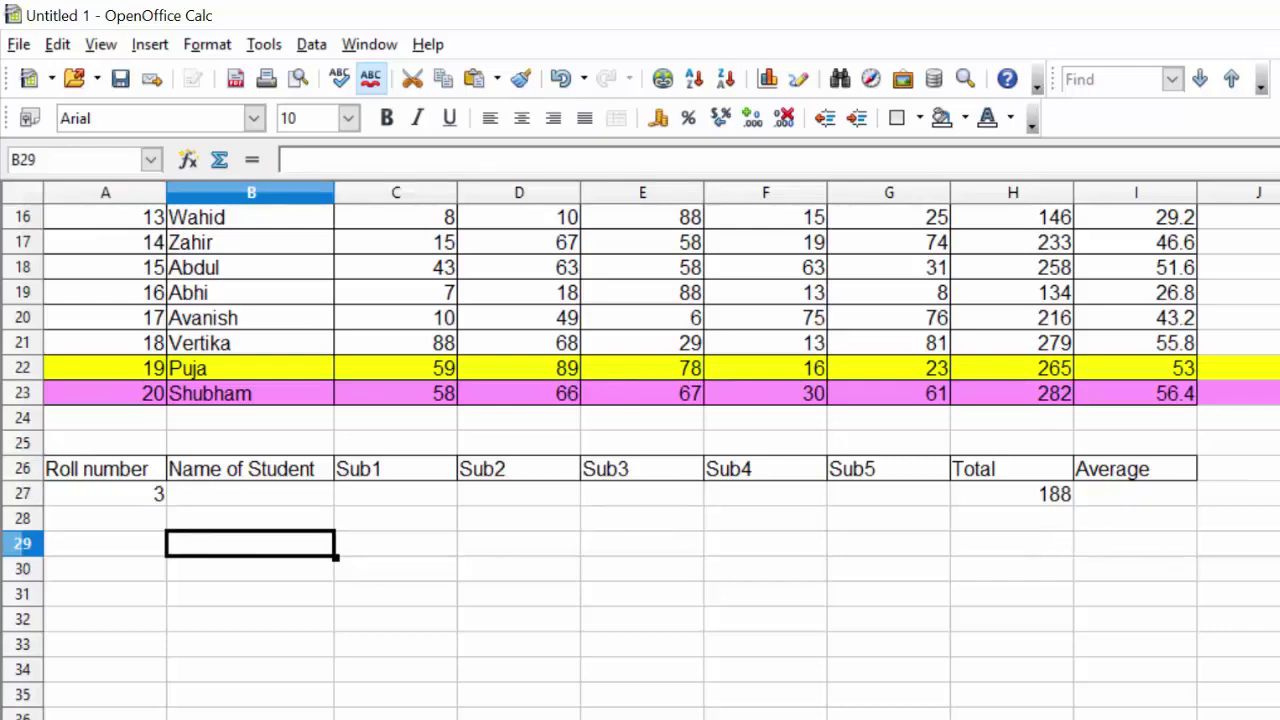
{"action": "scroll", "coordinate": [640, 455], "scroll_direction": "up", "scroll_amount": 3}
Step: Give Sachin's row 6 a Cyan 2 background fill
{"action": "scroll", "coordinate": [640, 455], "scroll_direction": "up", "scroll_amount": 1}
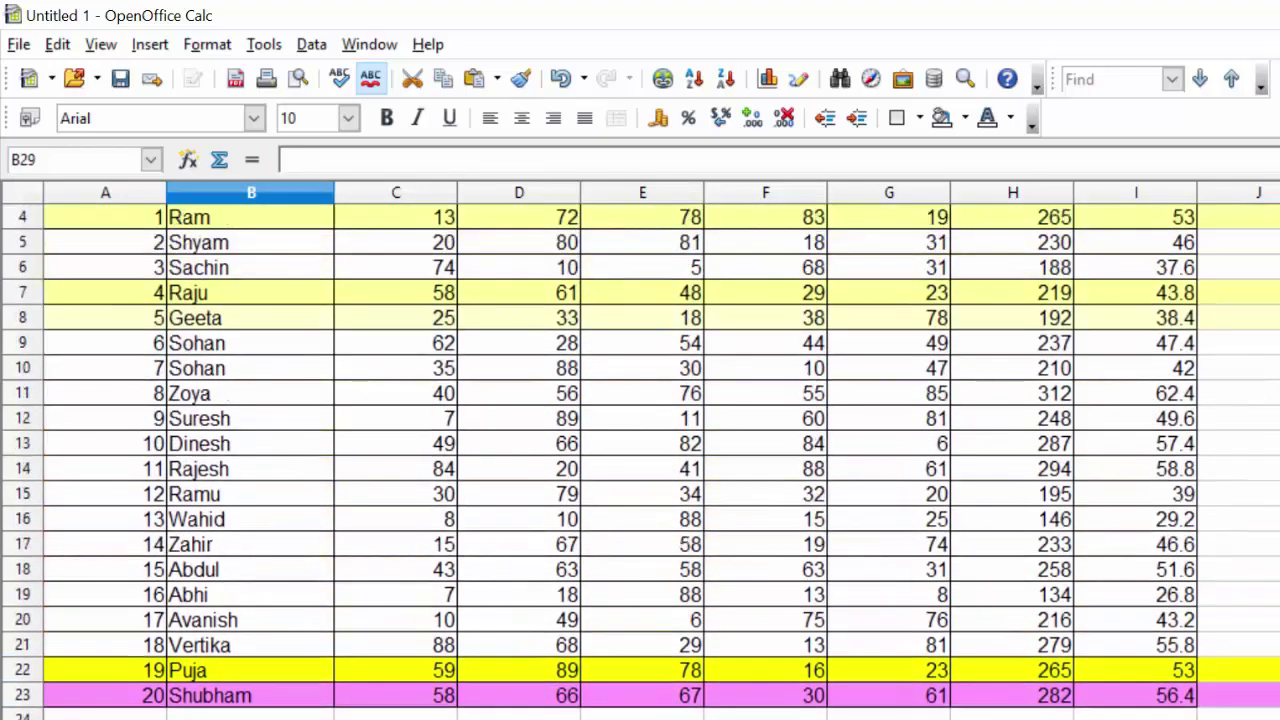
{"action": "scroll", "coordinate": [1130, 488], "scroll_direction": "up", "scroll_amount": 1}
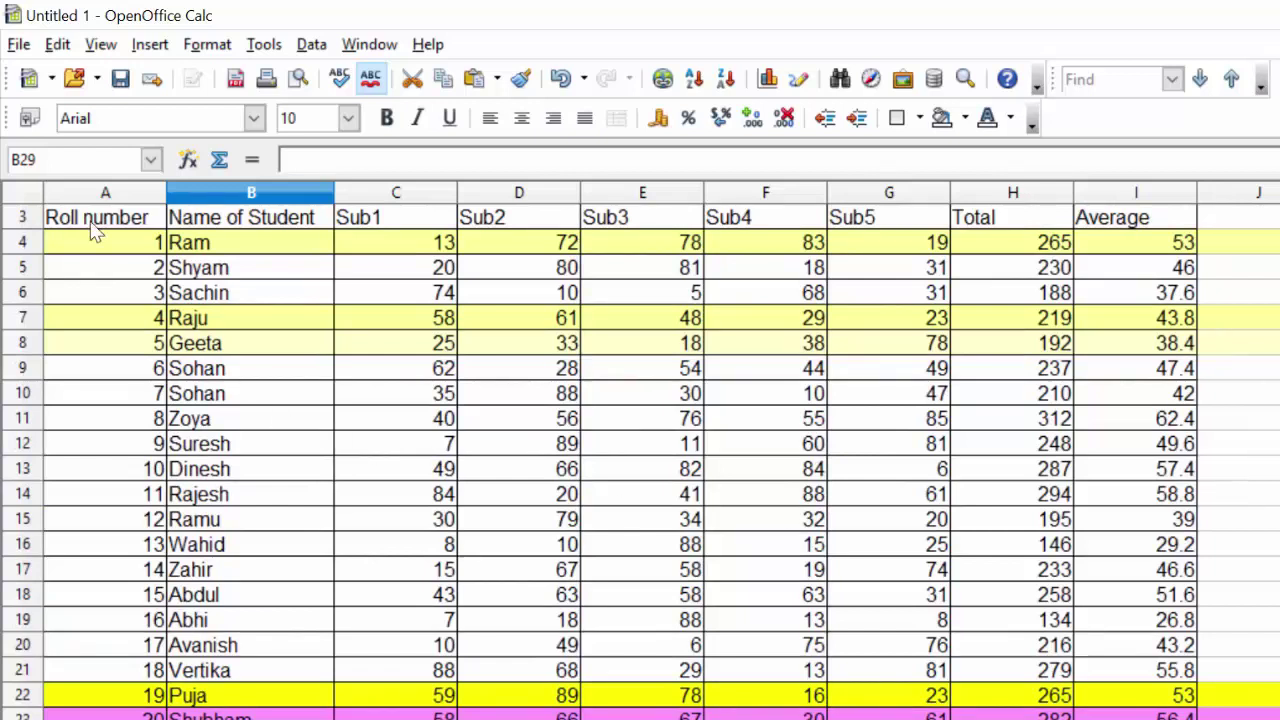
{"action": "left_click", "coordinate": [30, 293]}
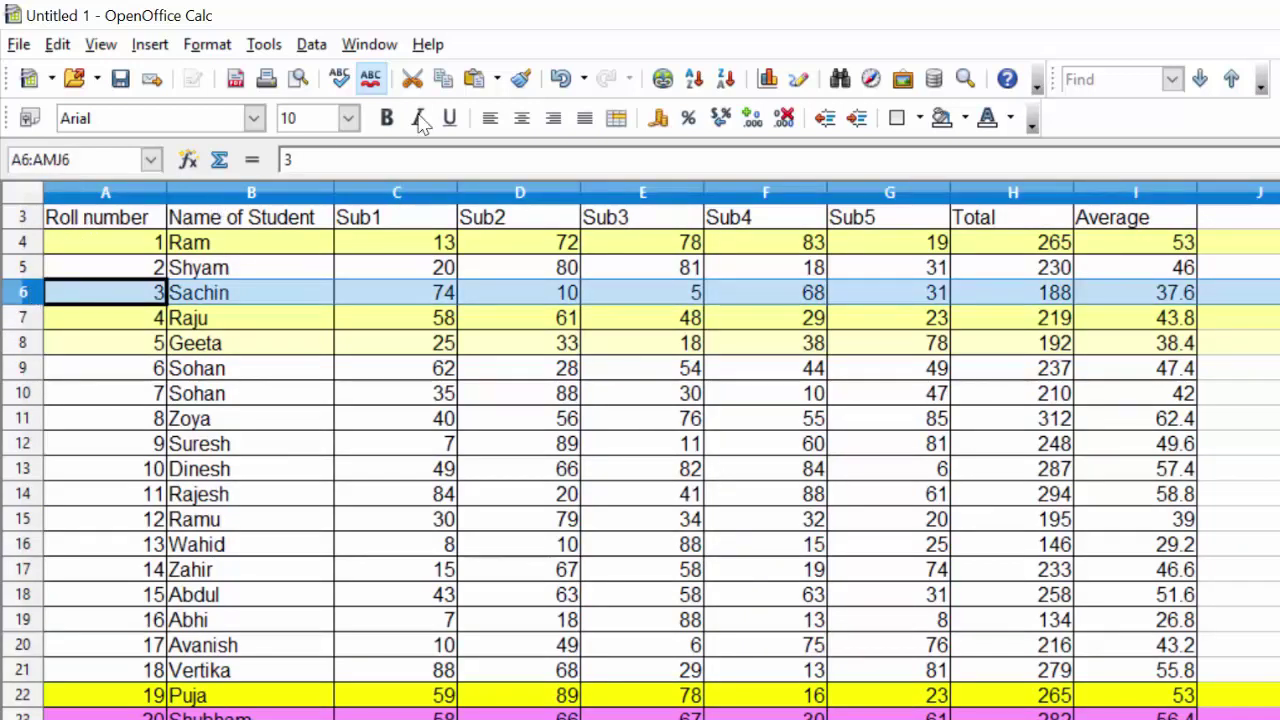
{"action": "left_click", "coordinate": [966, 118]}
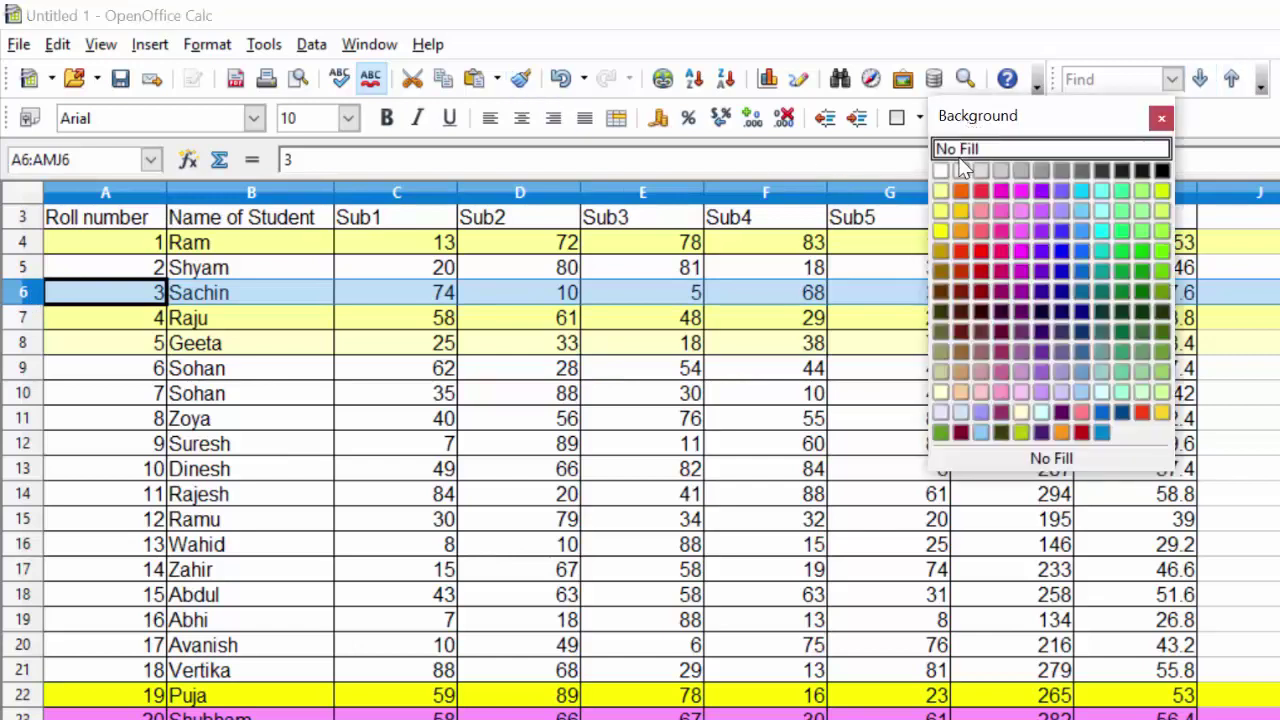
{"action": "left_click", "coordinate": [1105, 210]}
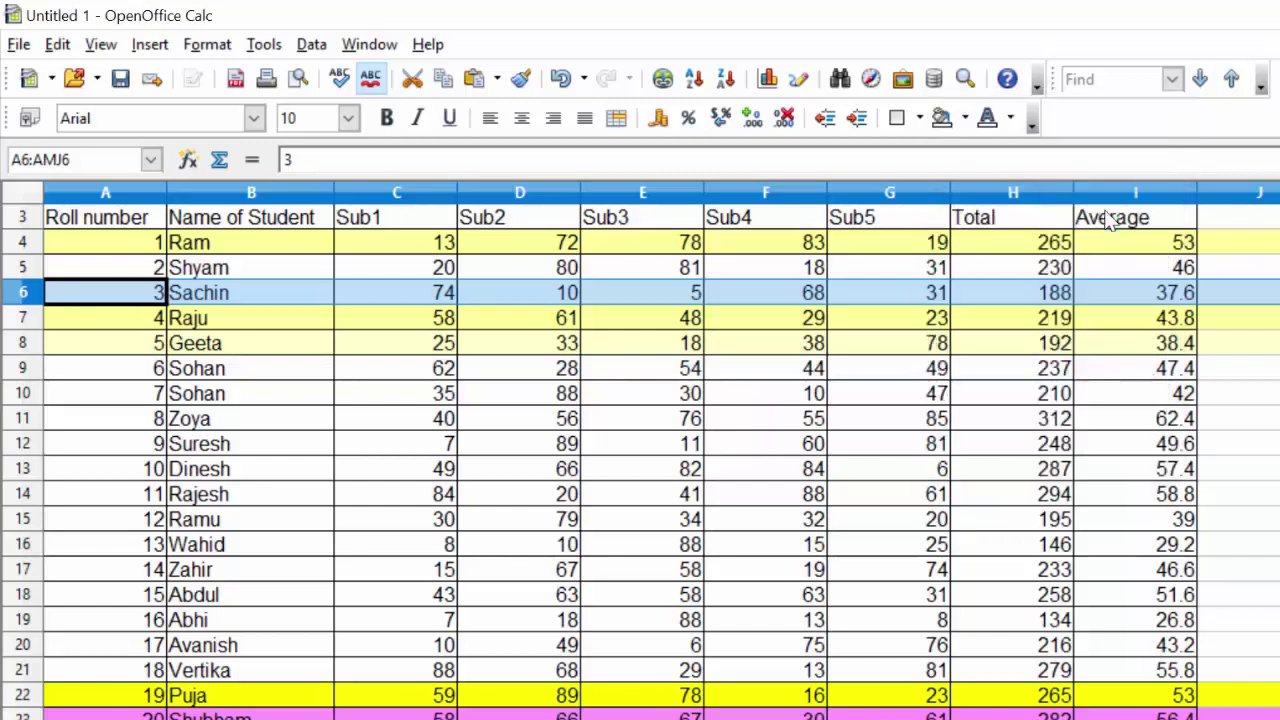
{"action": "left_click", "coordinate": [1275, 350]}
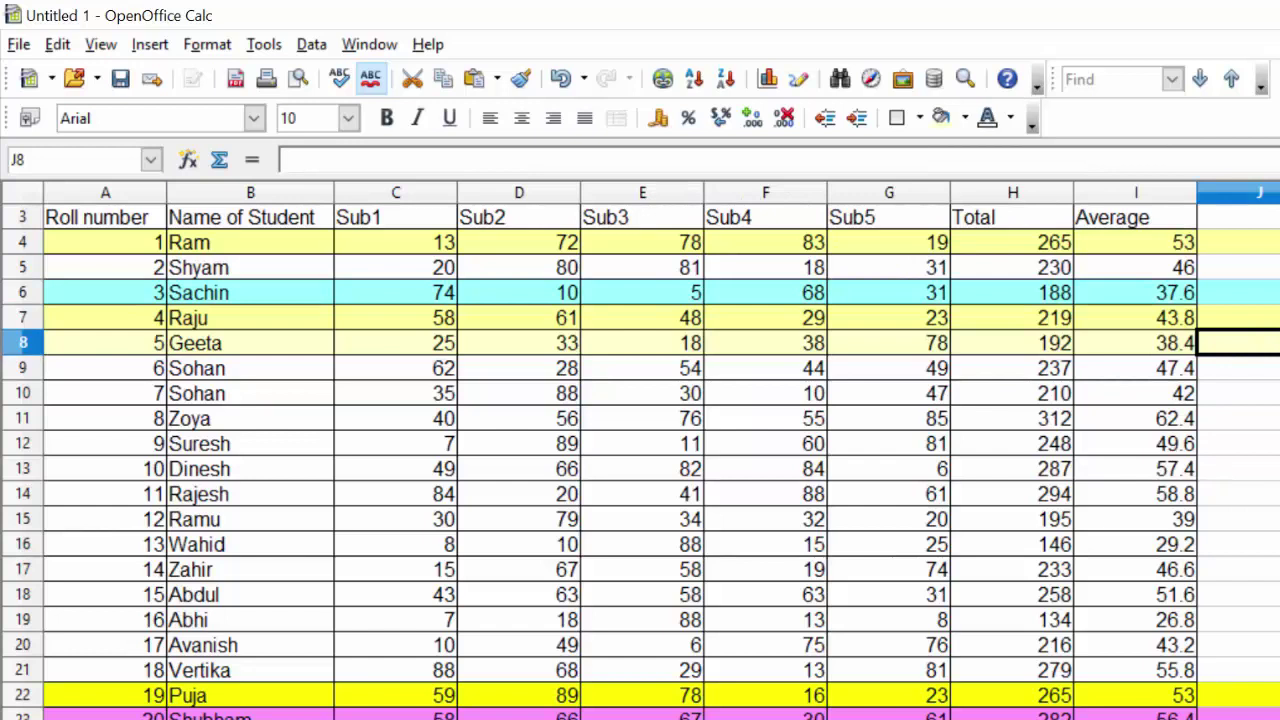
{"action": "left_click_drag", "start_coordinate": [22, 368], "coordinate": [22, 393]}
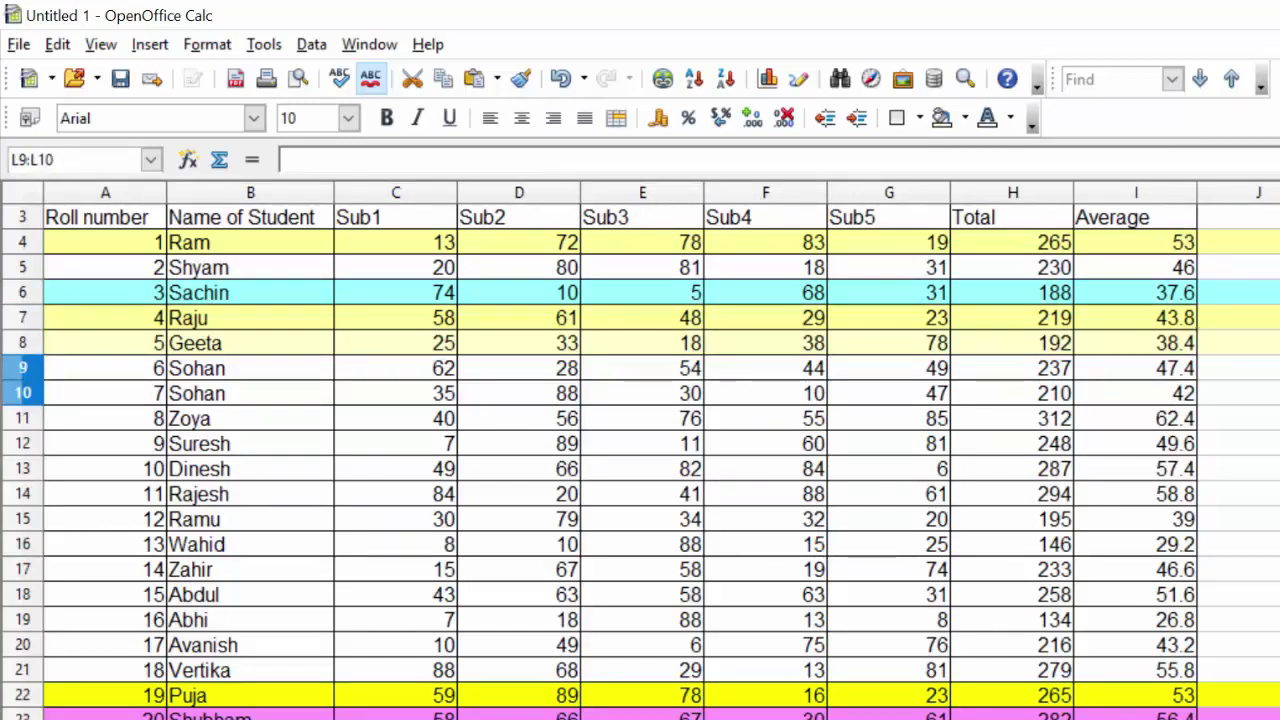
Step: Start =LOOKUP in I27 with search value A27 and search range A4:I23
{"action": "scroll", "coordinate": [640, 450], "scroll_direction": "down", "scroll_amount": 2}
{"action": "scroll", "coordinate": [640, 450], "scroll_direction": "down", "scroll_amount": 1}
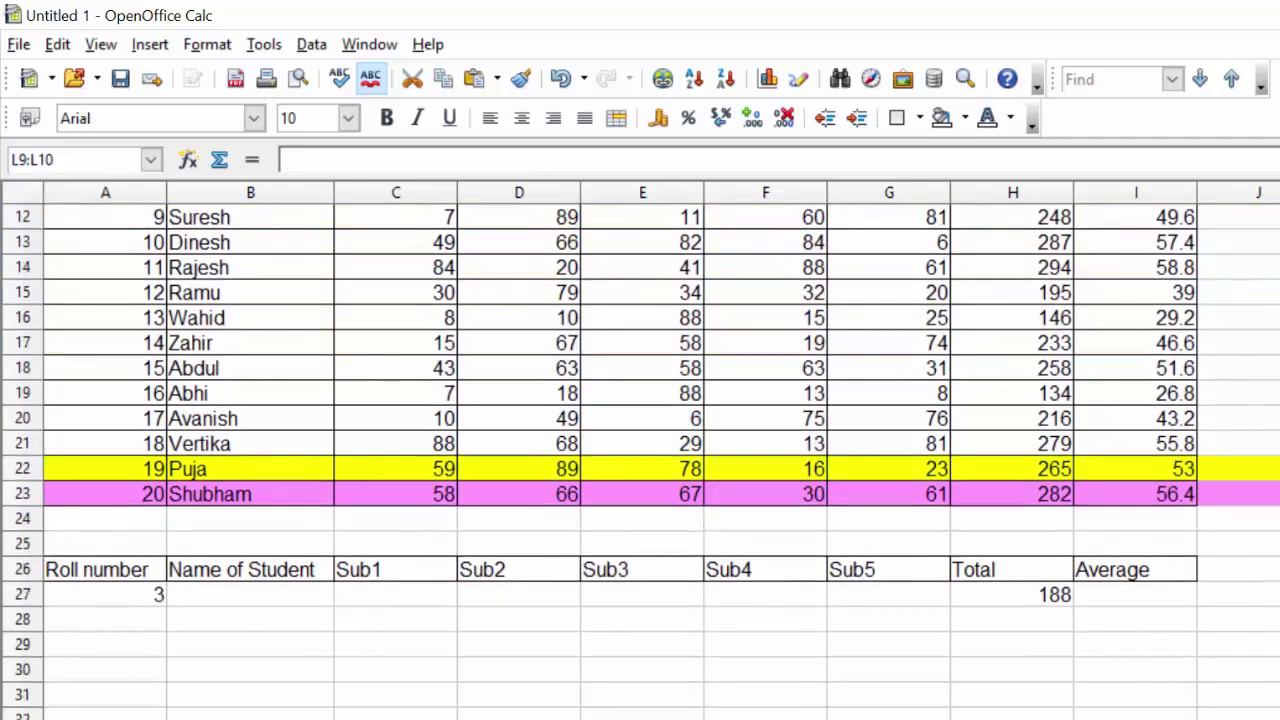
{"action": "left_click", "coordinate": [1118, 606]}
{"action": "type", "text": "="}
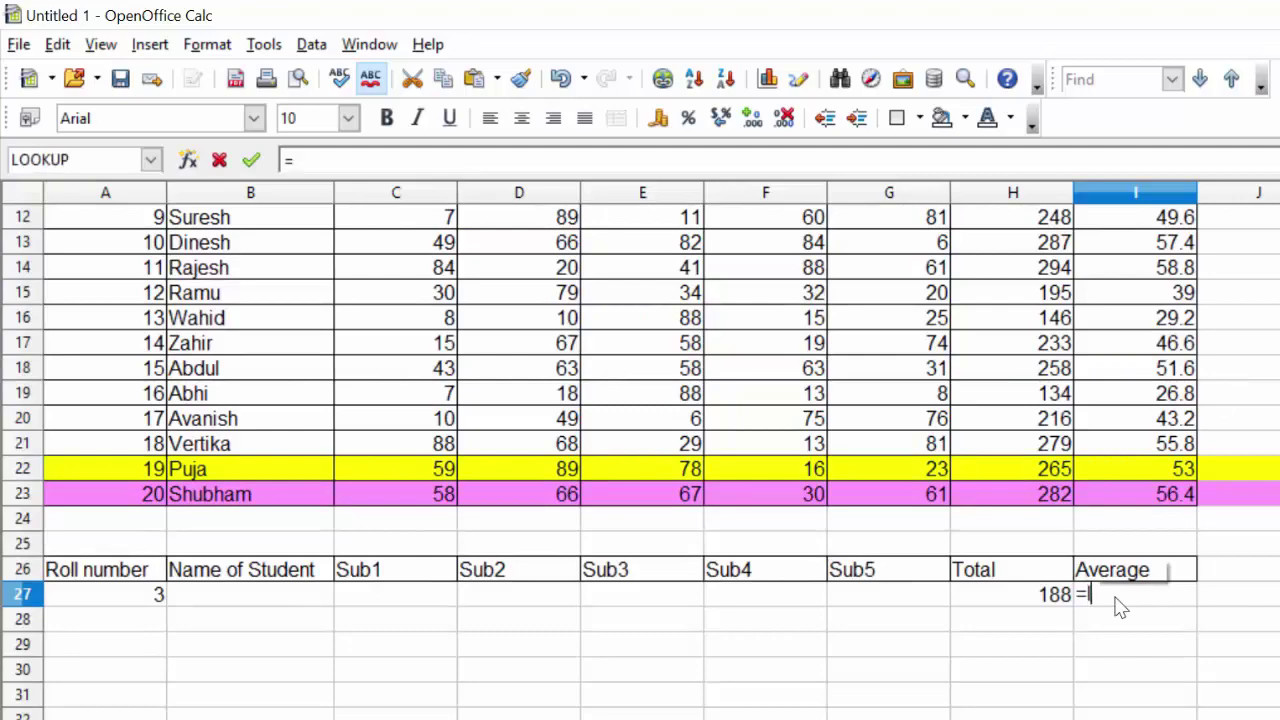
{"action": "type", "text": "look"}
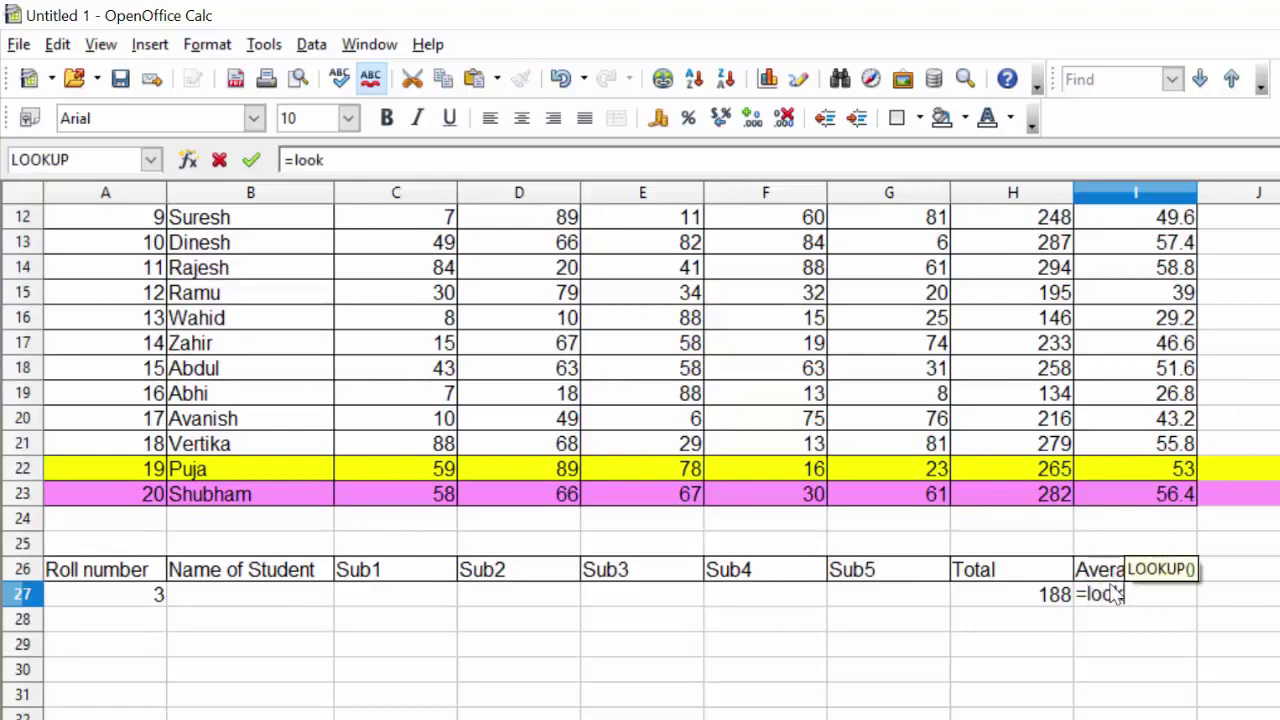
{"action": "type", "text": "u"}
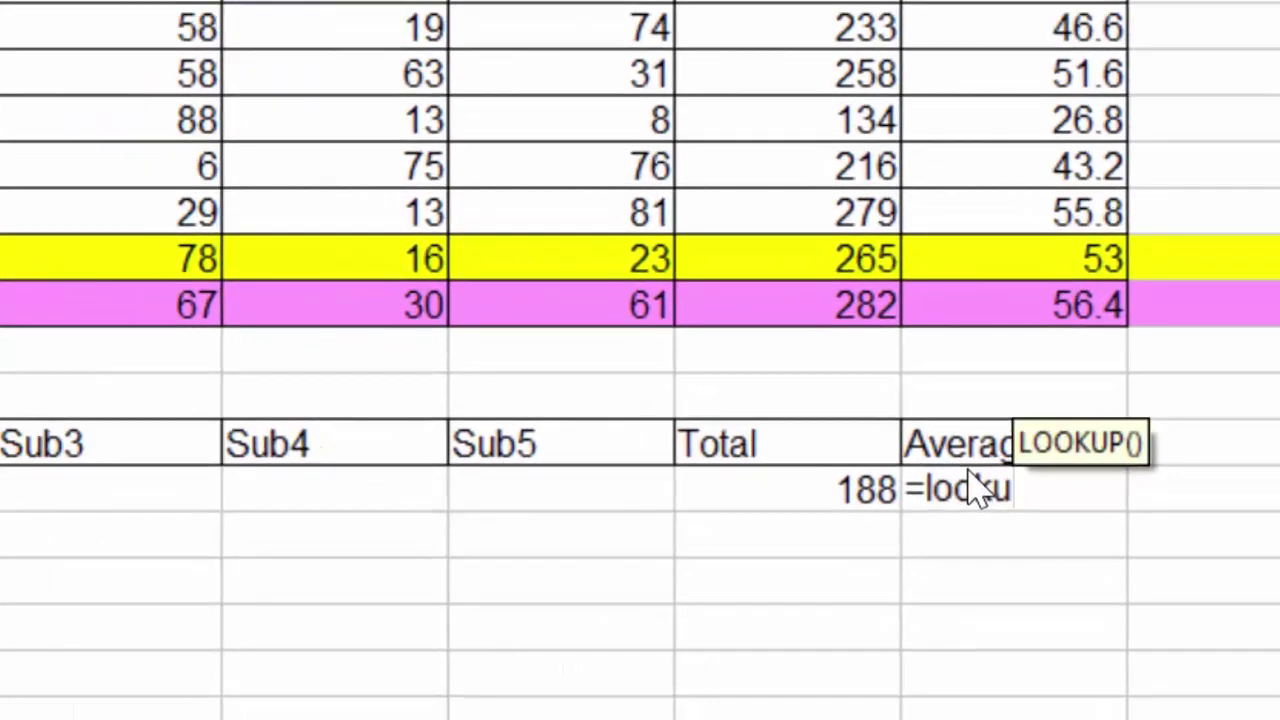
{"action": "type", "text": "p("}
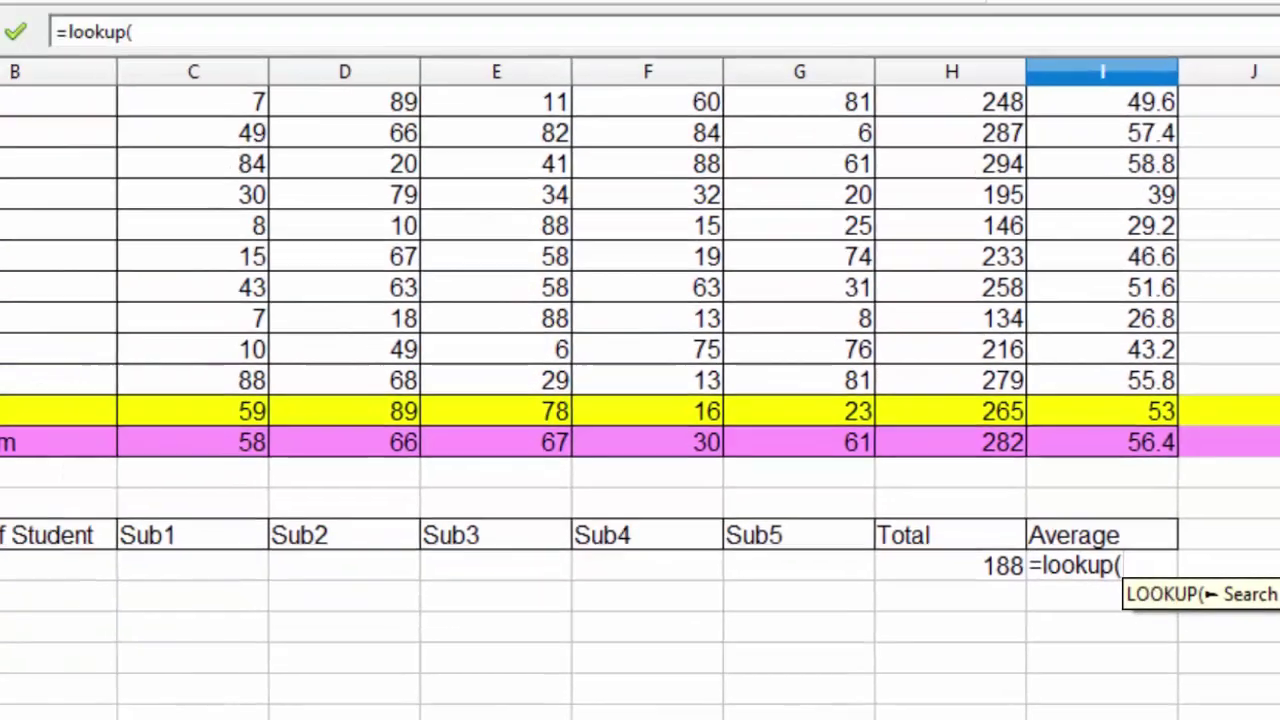
{"action": "left_click", "coordinate": [113, 598]}
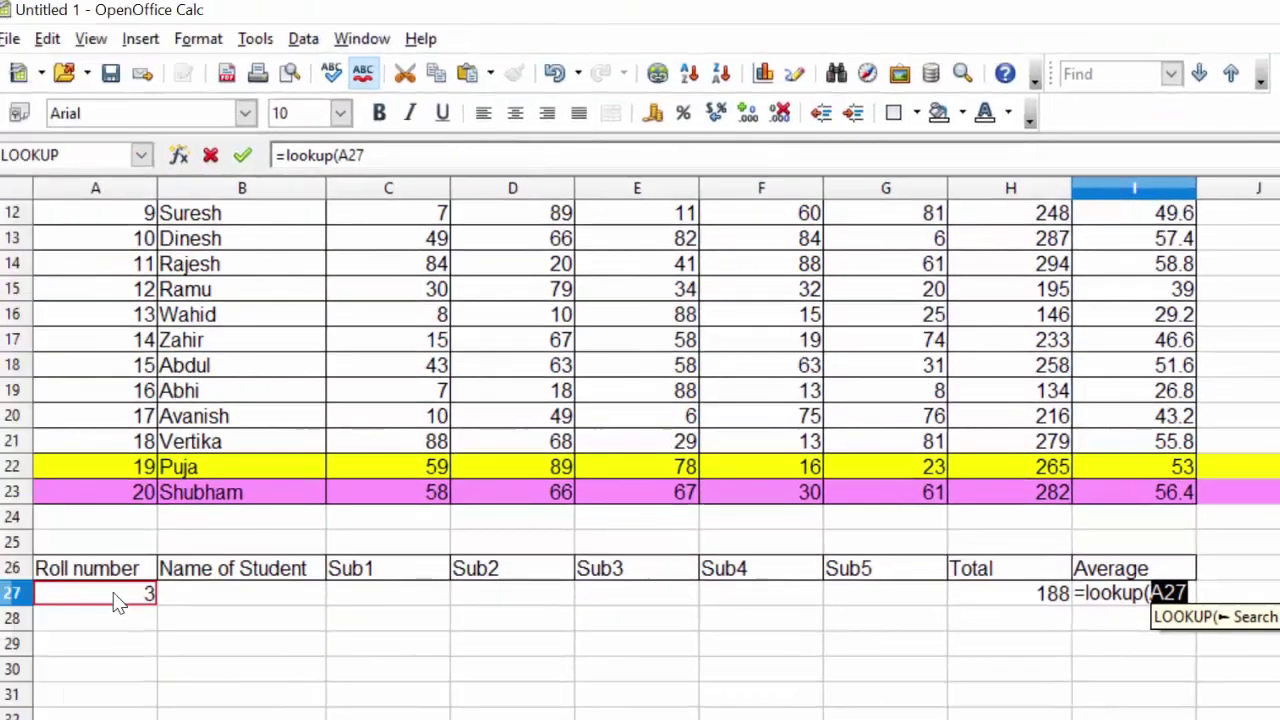
{"action": "type", "text": ";"}
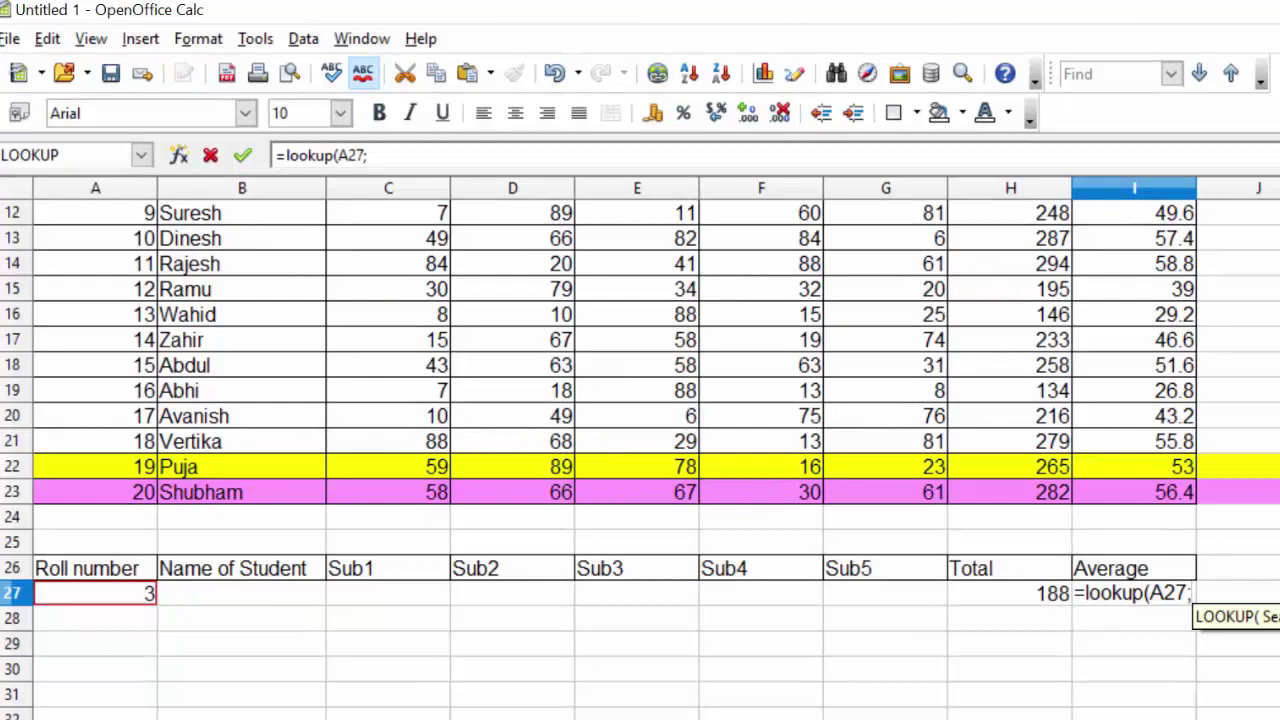
{"action": "scroll", "coordinate": [640, 450], "scroll_direction": "up", "scroll_amount": 1}
{"action": "scroll", "coordinate": [640, 450], "scroll_direction": "up", "scroll_amount": 3}
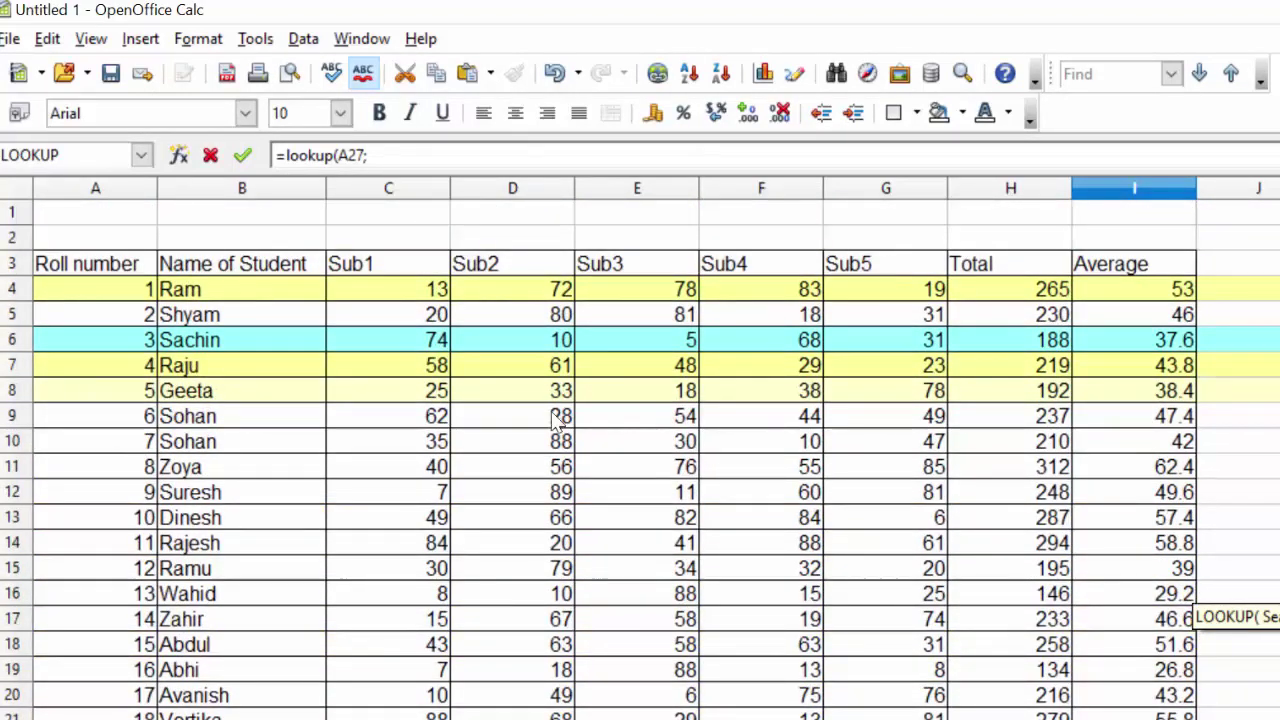
{"action": "left_click", "coordinate": [80, 297]}
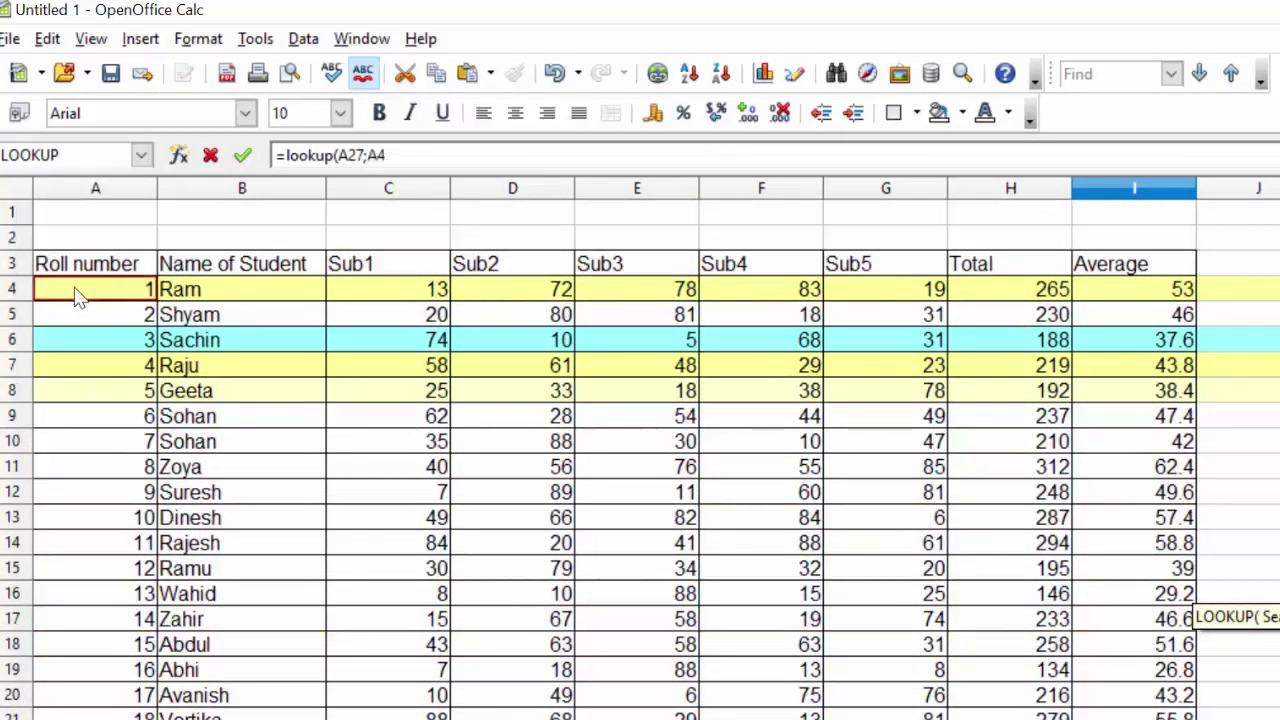
{"action": "mouse_move", "coordinate": [80, 297]}
{"action": "left_mouse_down"}
{"action": "mouse_move", "coordinate": [512, 514]}
{"action": "mouse_move", "coordinate": [1270, 545]}
{"action": "mouse_move", "coordinate": [1150, 716]}
{"action": "left_mouse_up"}
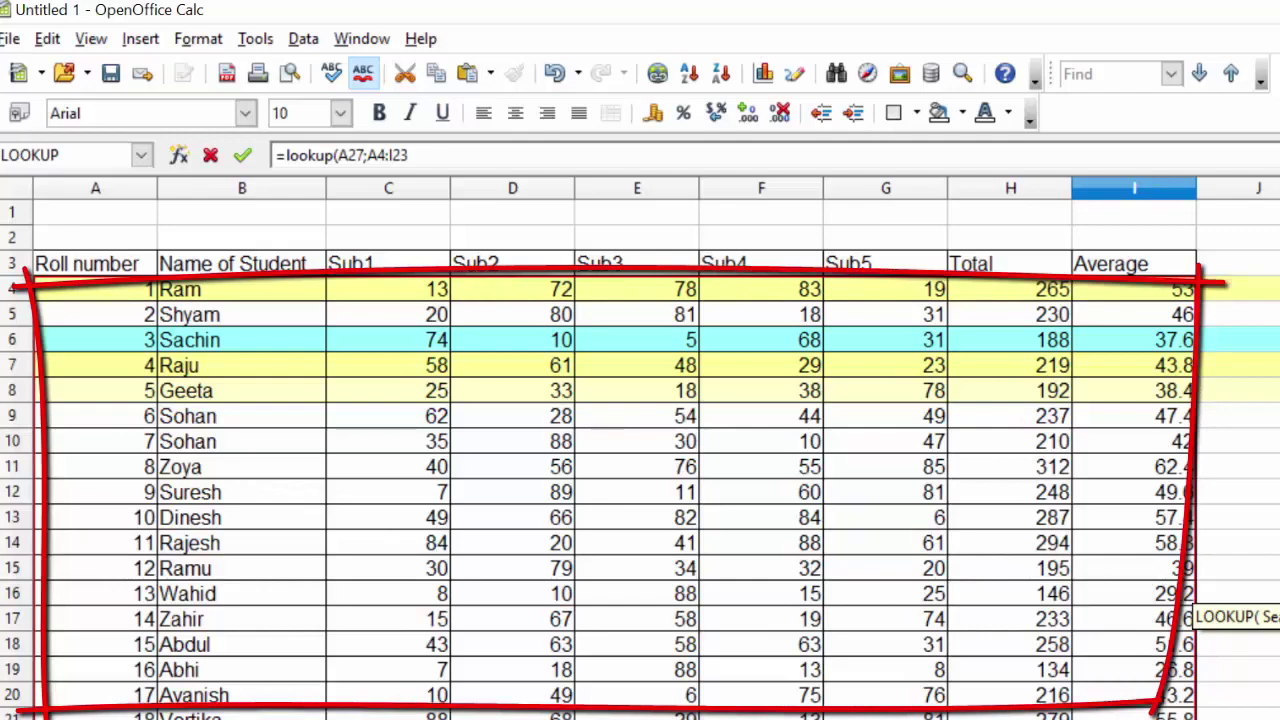
{"action": "scroll", "coordinate": [640, 460], "scroll_direction": "down", "scroll_amount": 2}
{"action": "scroll", "coordinate": [640, 460], "scroll_direction": "down", "scroll_amount": 2}
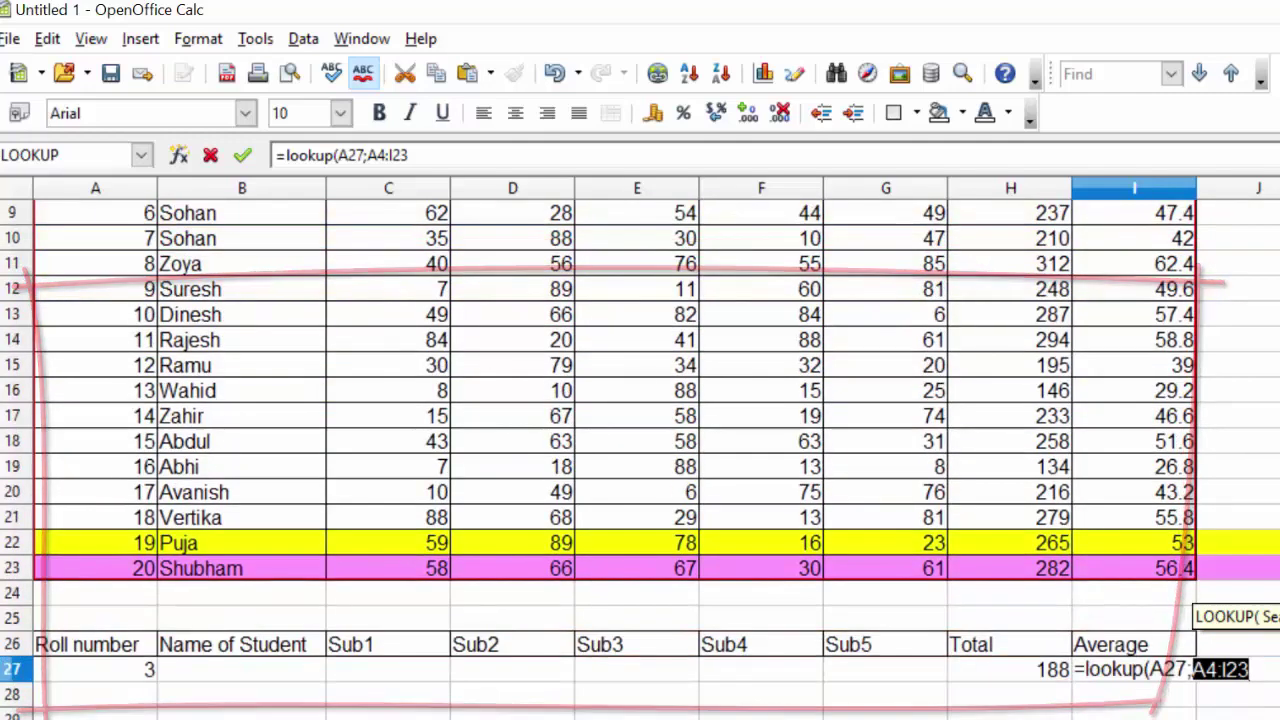
Step: Add result range I4:I23 to complete =LOOKUP(A27;A4:I23;I4:I23), returning 37.6
{"action": "left_click", "coordinate": [1266, 669]}
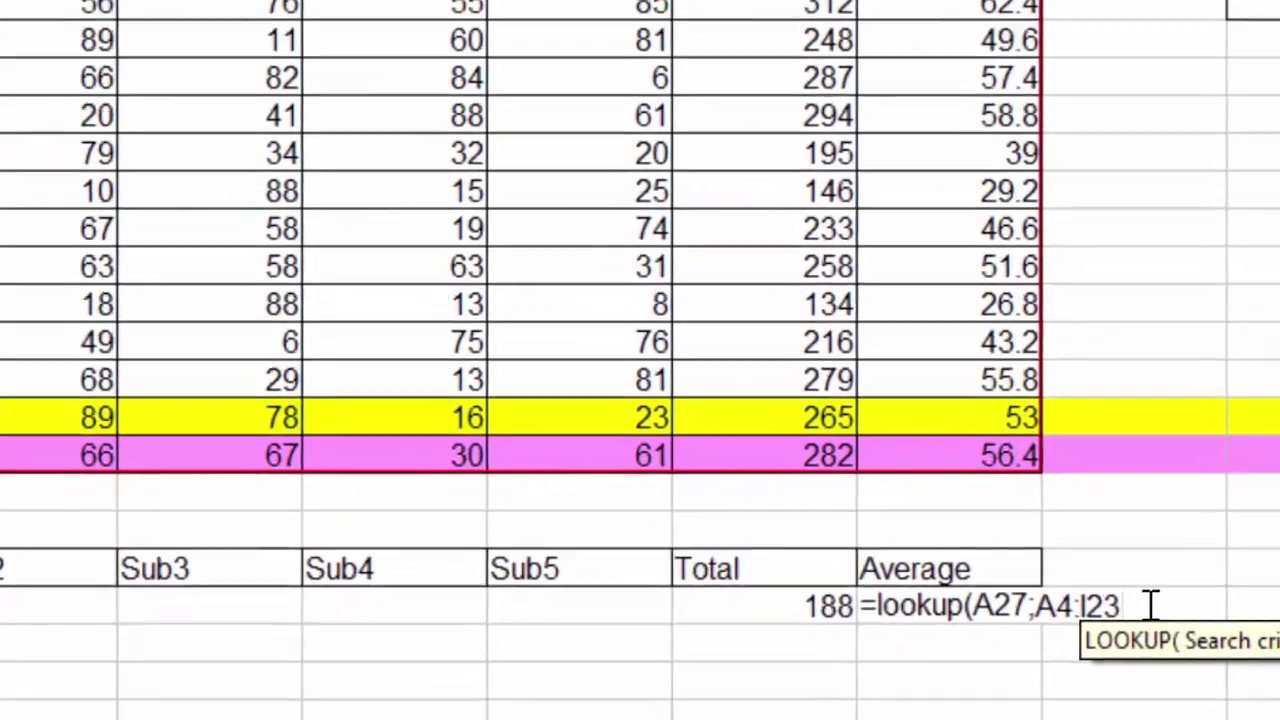
{"action": "type", "text": ";"}
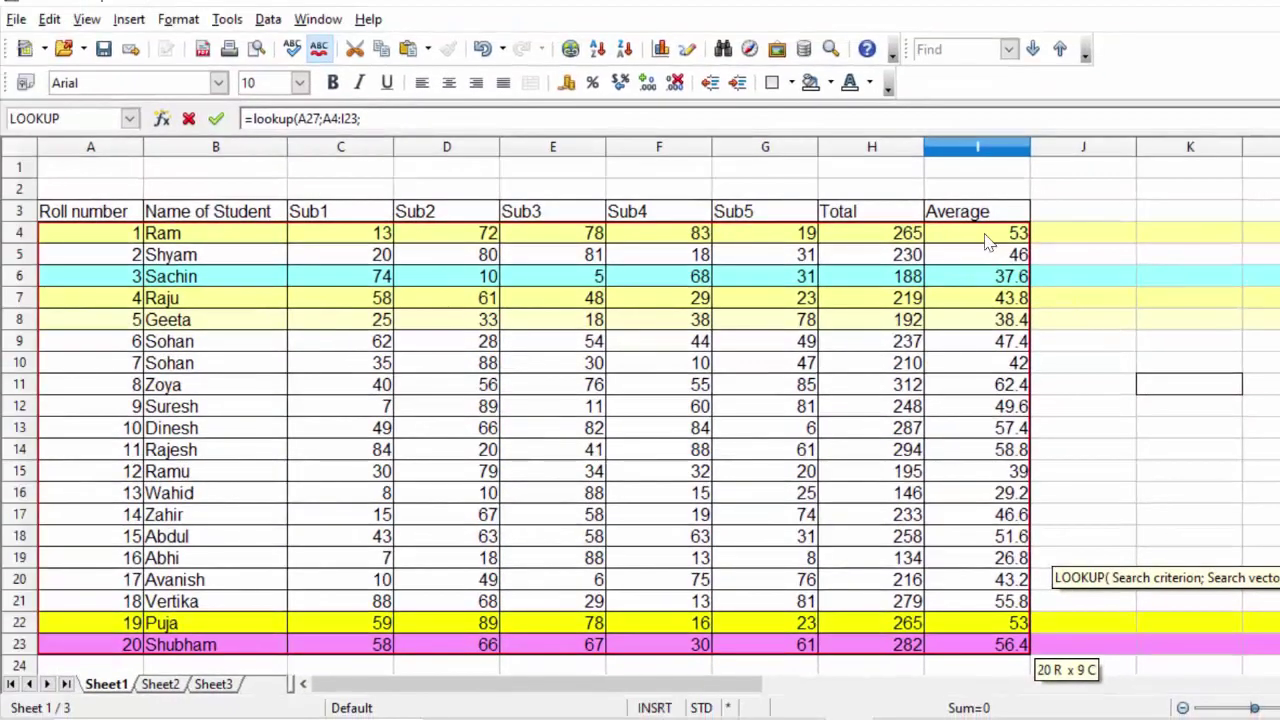
{"action": "left_click", "coordinate": [985, 240]}
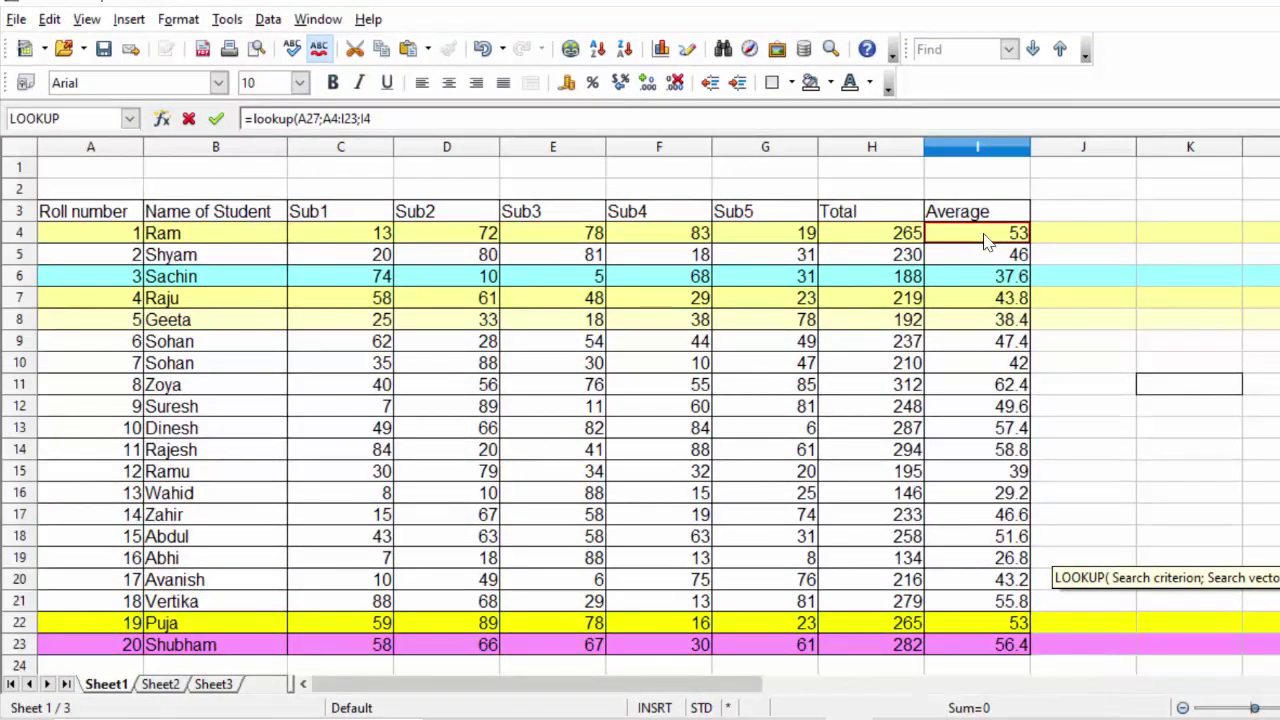
{"action": "left_click_drag", "start_coordinate": [985, 240], "coordinate": [1015, 647]}
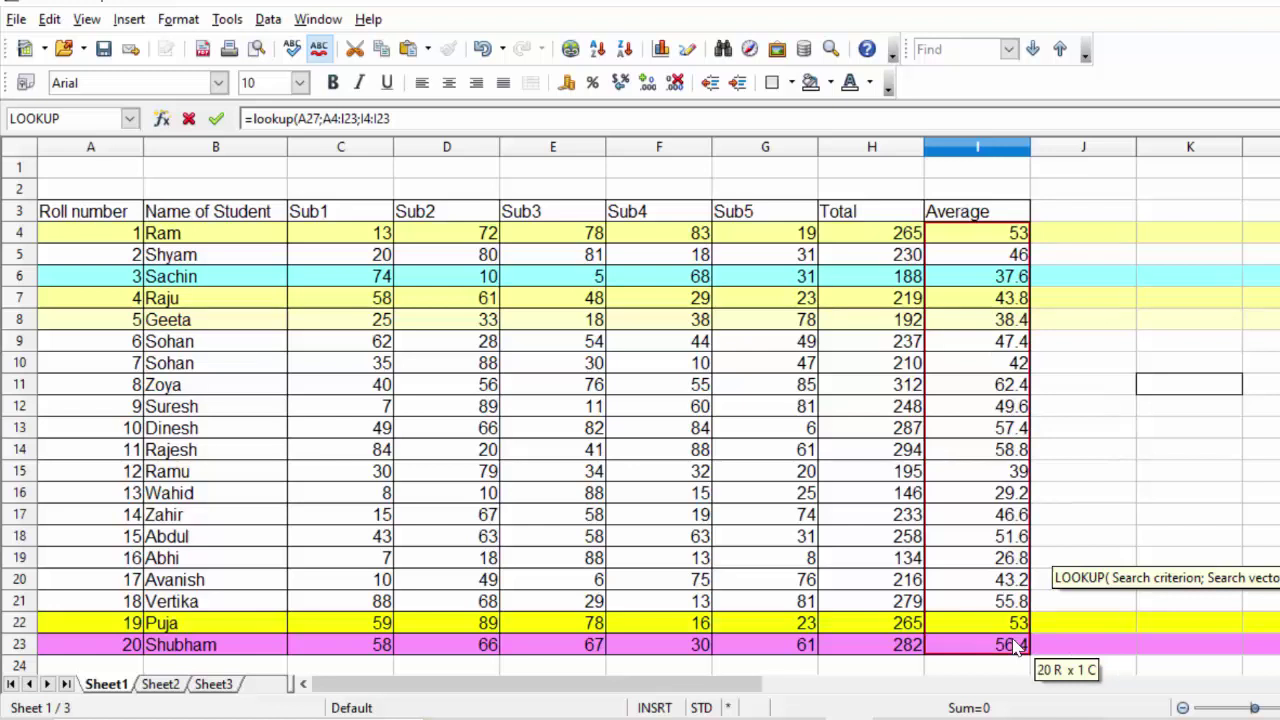
{"action": "type", "text": ")"}
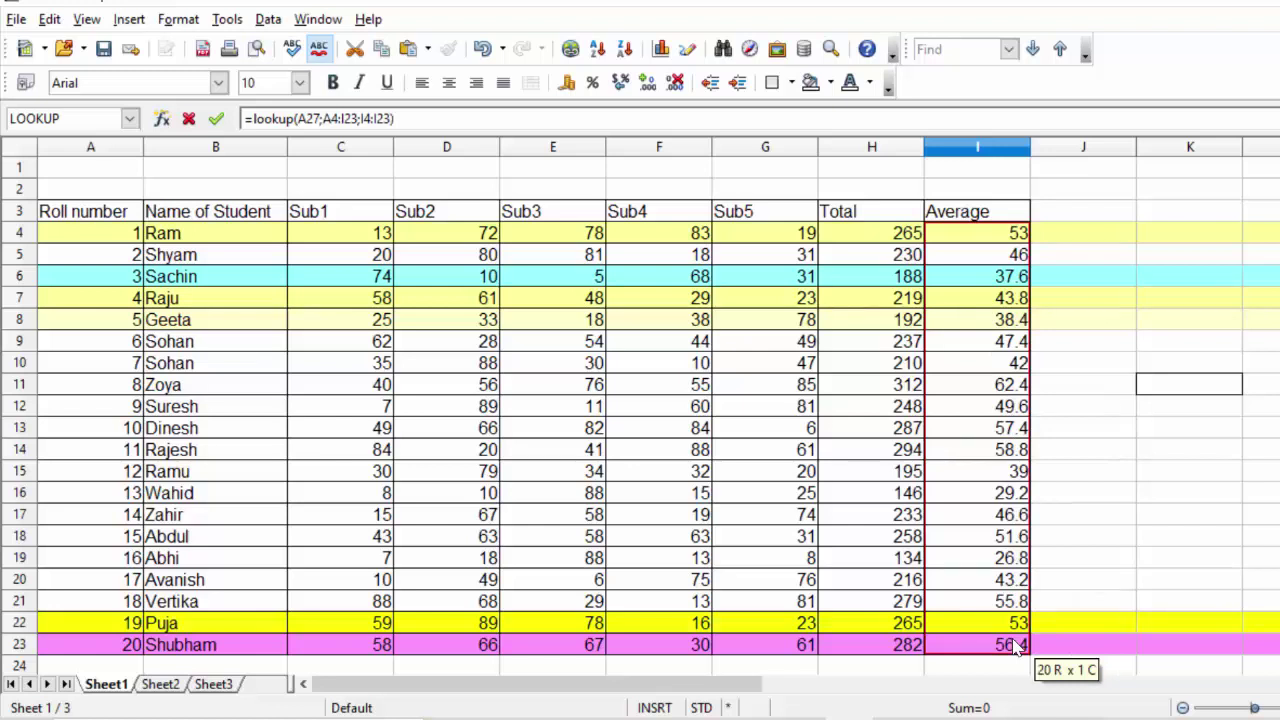
{"action": "key", "text": "Return"}
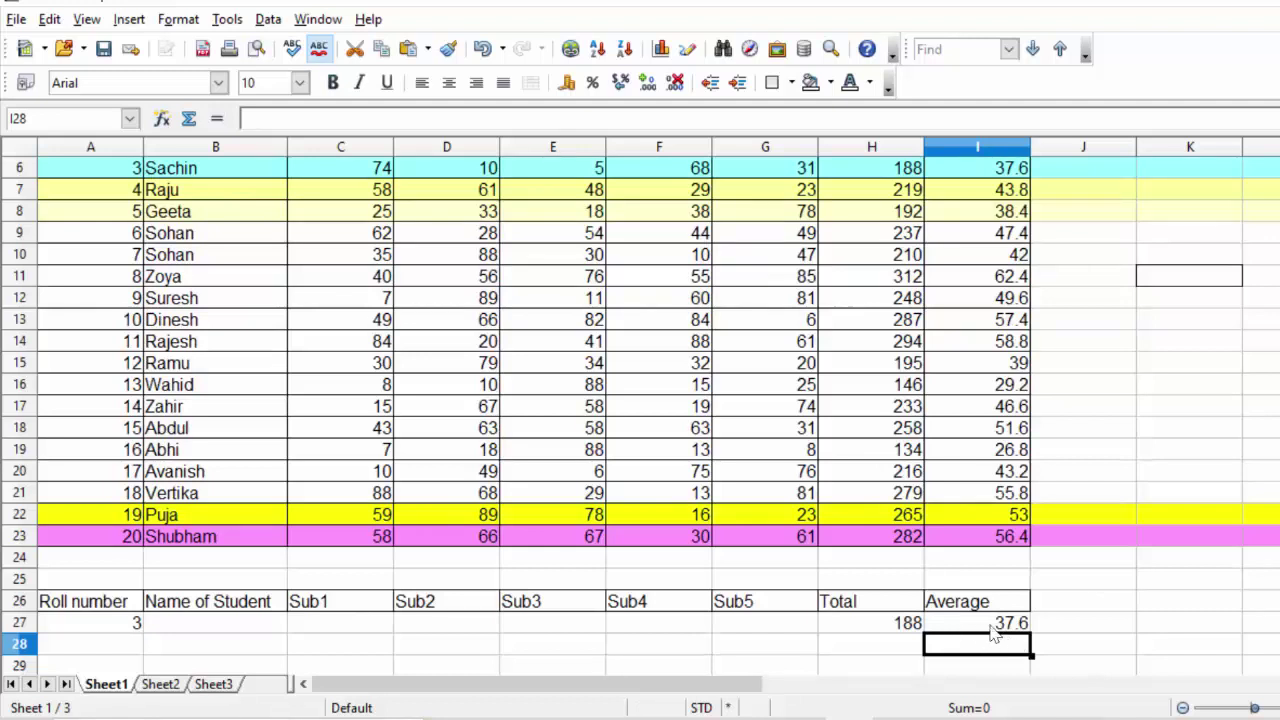
{"action": "key", "text": "Up"}
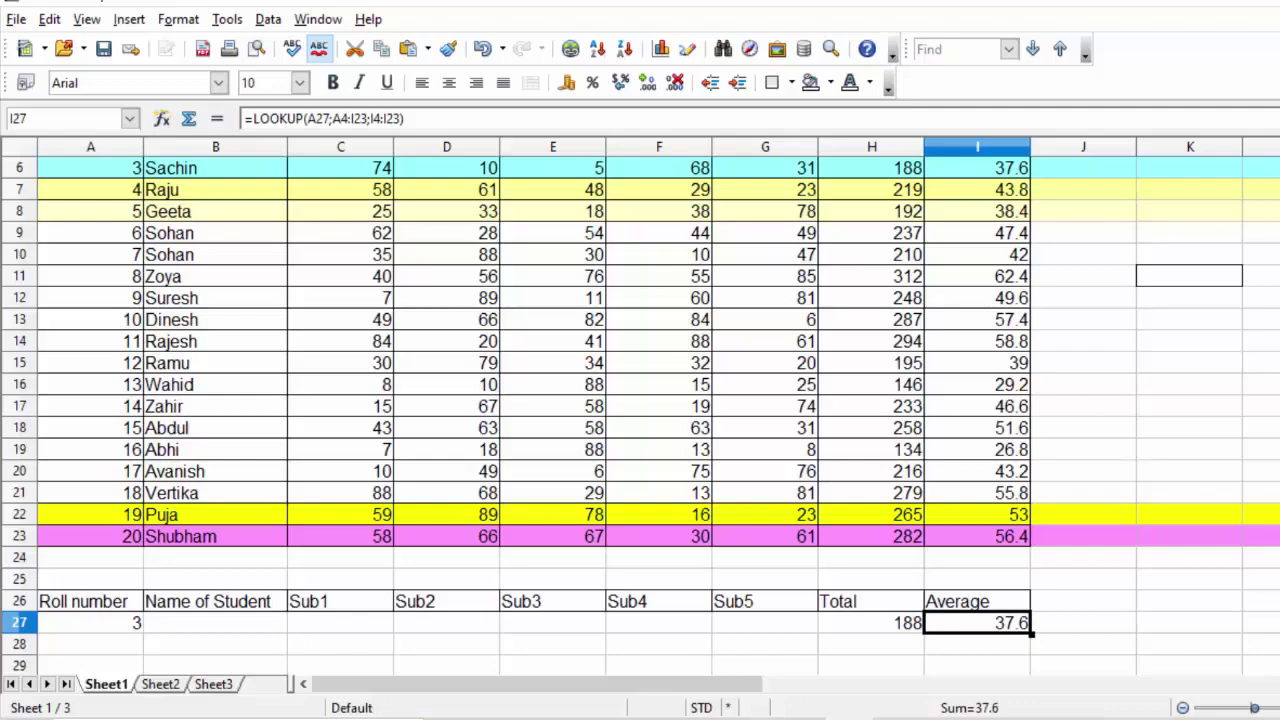
Step: Replace A27's roll number 3 with 5, giving Total 192 and Average 38.4
{"action": "scroll", "coordinate": [640, 400], "scroll_direction": "up", "scroll_amount": 1}
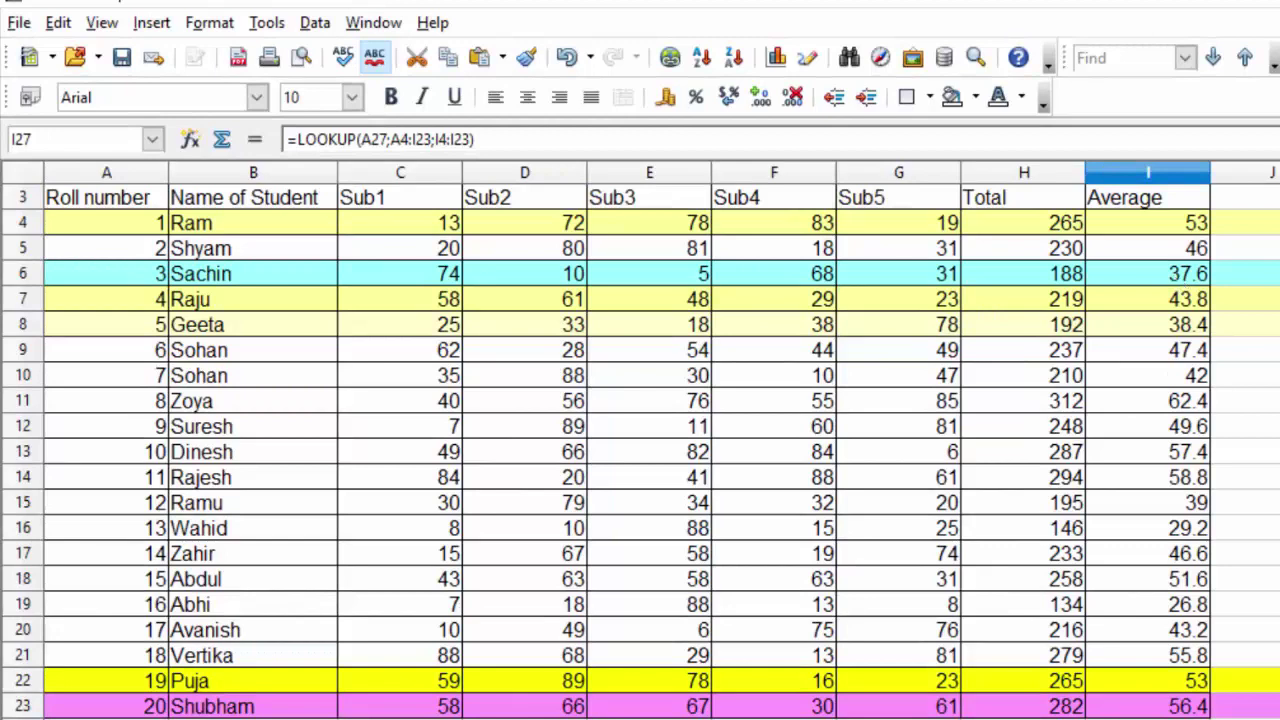
{"action": "scroll", "coordinate": [526, 663], "scroll_direction": "down", "scroll_amount": 3}
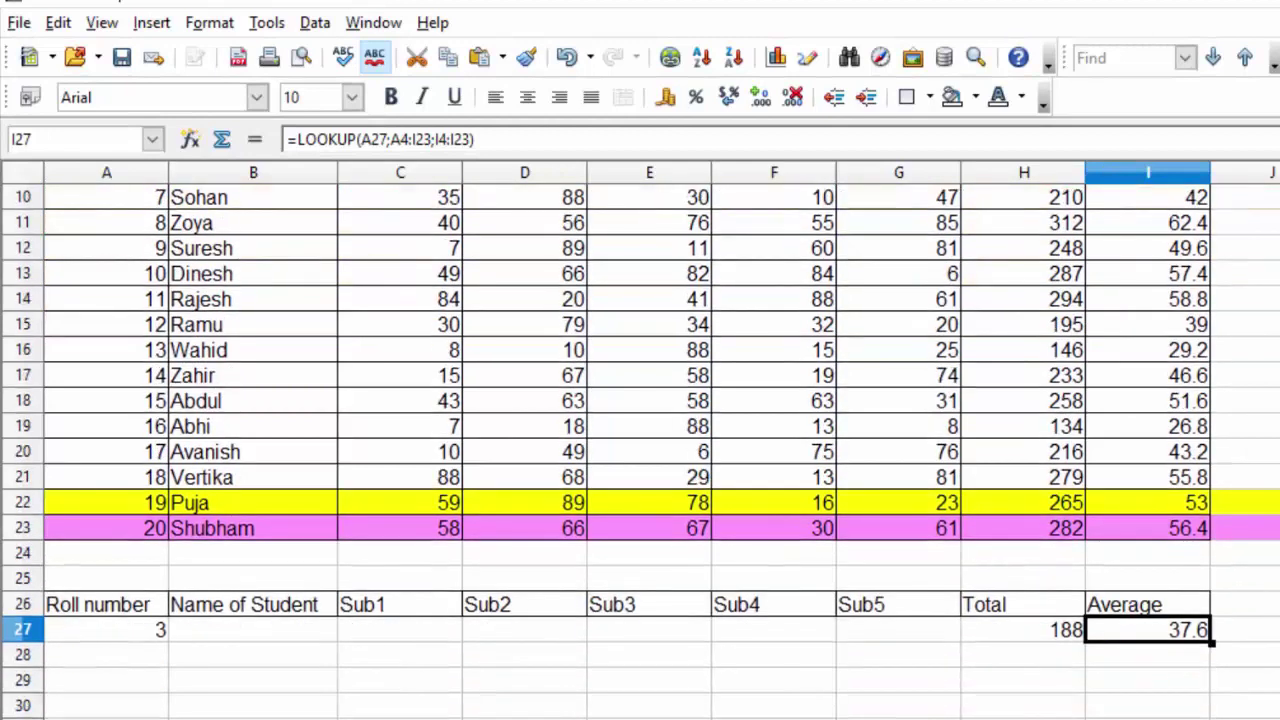
{"action": "left_click", "coordinate": [143, 640]}
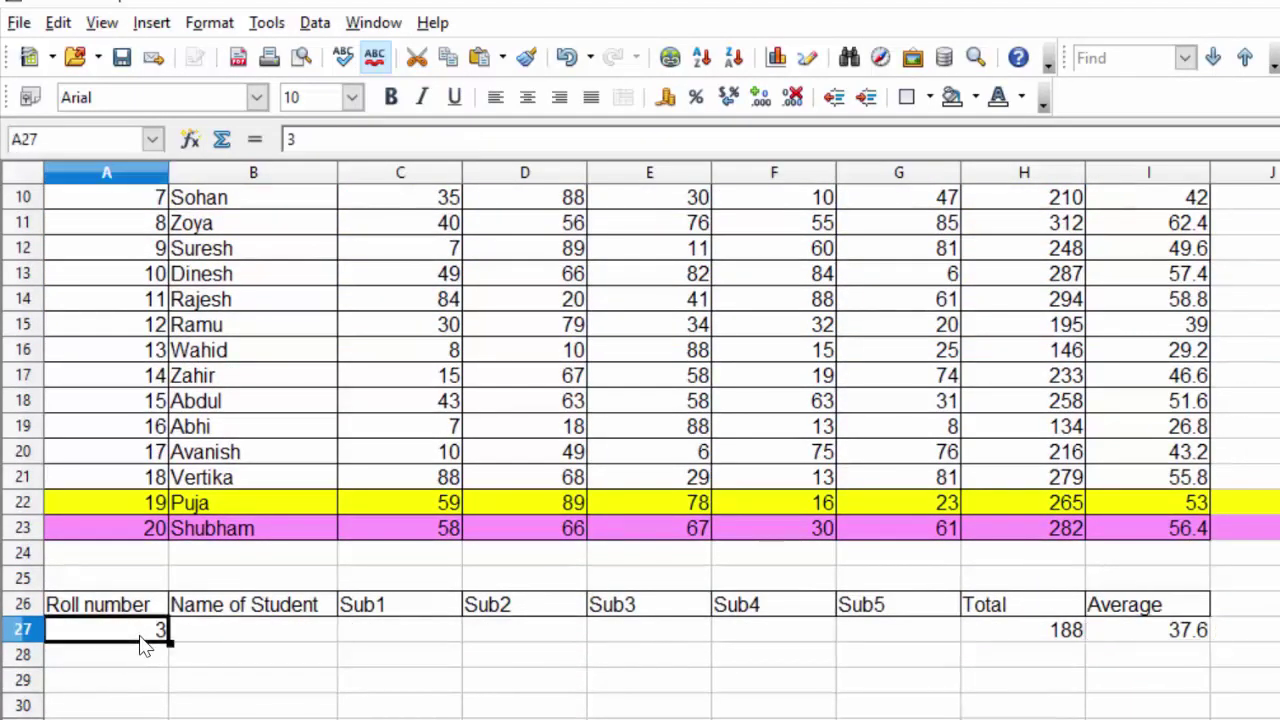
{"action": "key", "text": "Delete"}
{"action": "type", "text": "5"}
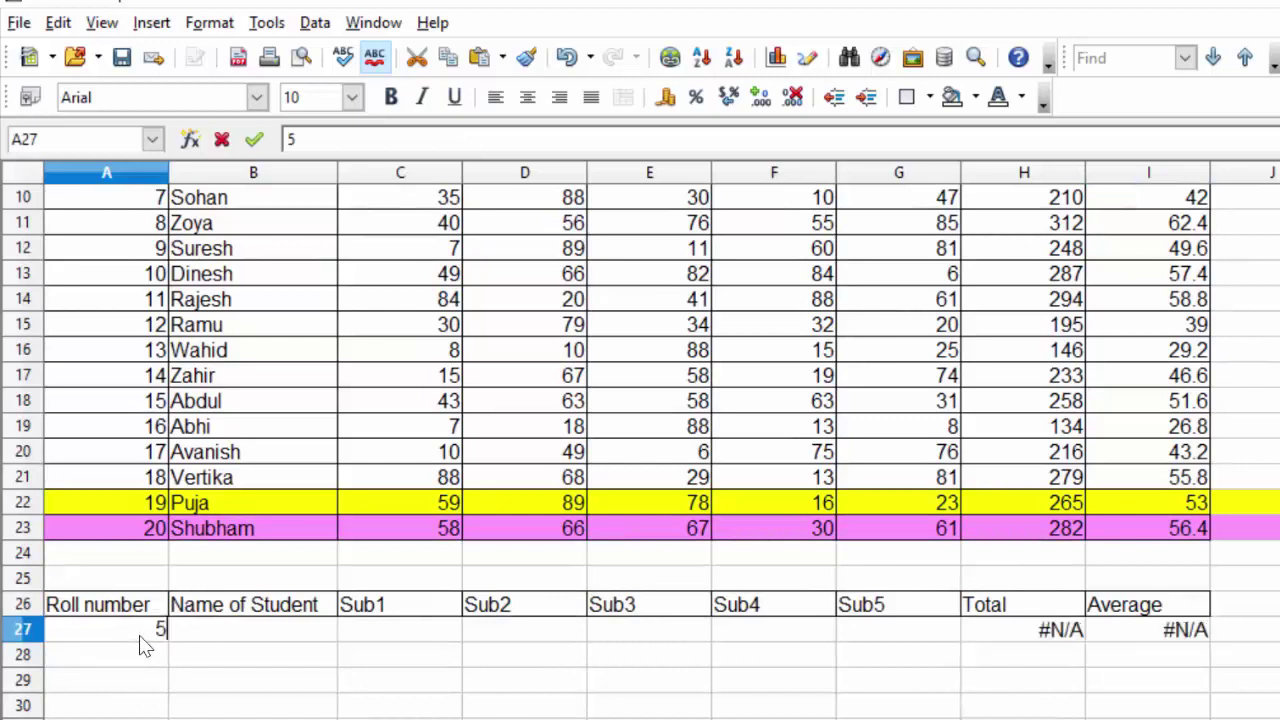
{"action": "key", "text": "Return"}
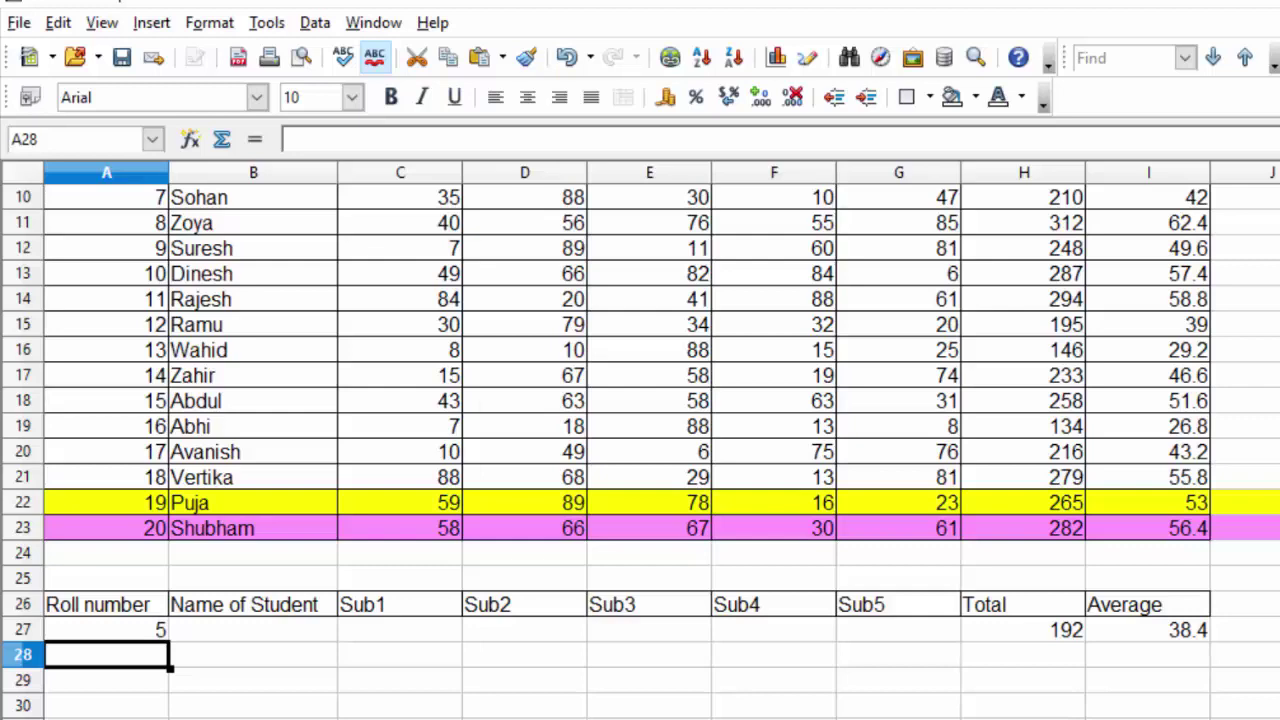
{"action": "left_click", "coordinate": [1275, 426]}
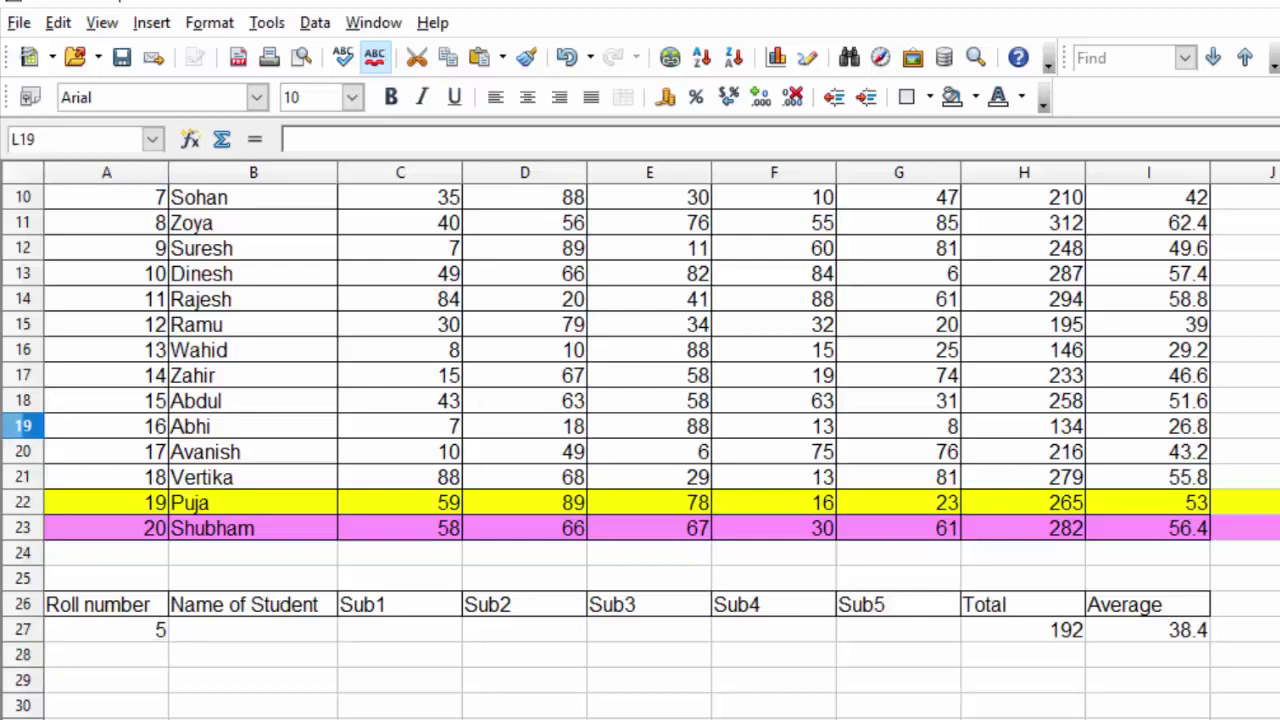
{"action": "scroll", "coordinate": [640, 450], "scroll_direction": "up", "scroll_amount": 1}
{"action": "scroll", "coordinate": [640, 450], "scroll_direction": "up", "scroll_amount": 1}
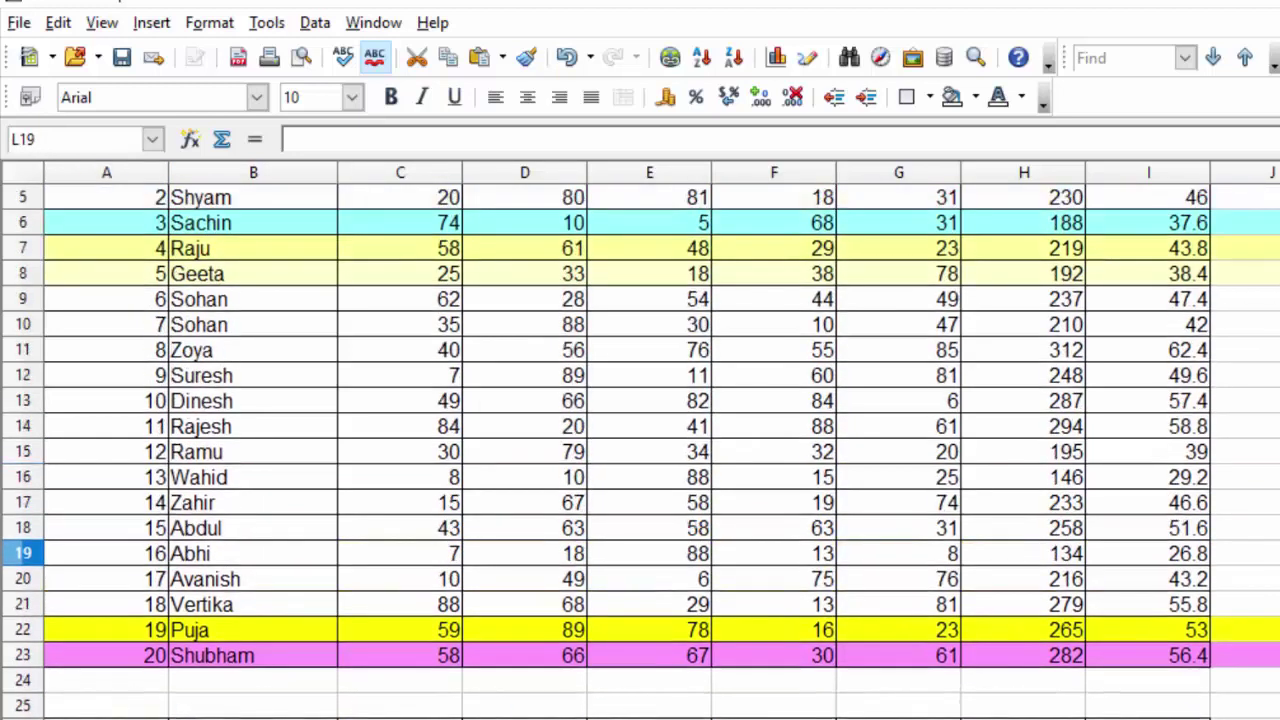
{"action": "scroll", "coordinate": [640, 450], "scroll_direction": "up", "scroll_amount": 2}
{"action": "scroll", "coordinate": [640, 450], "scroll_direction": "down", "scroll_amount": 1}
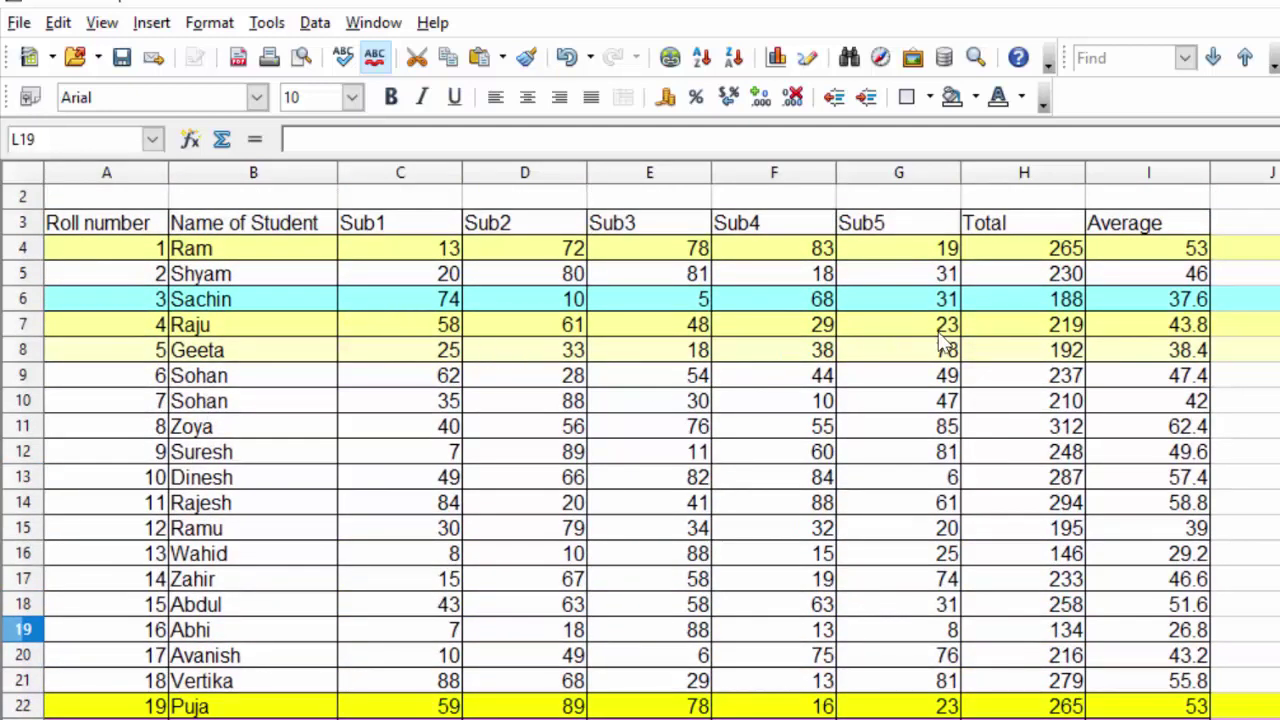
{"action": "left_click", "coordinate": [1055, 353]}
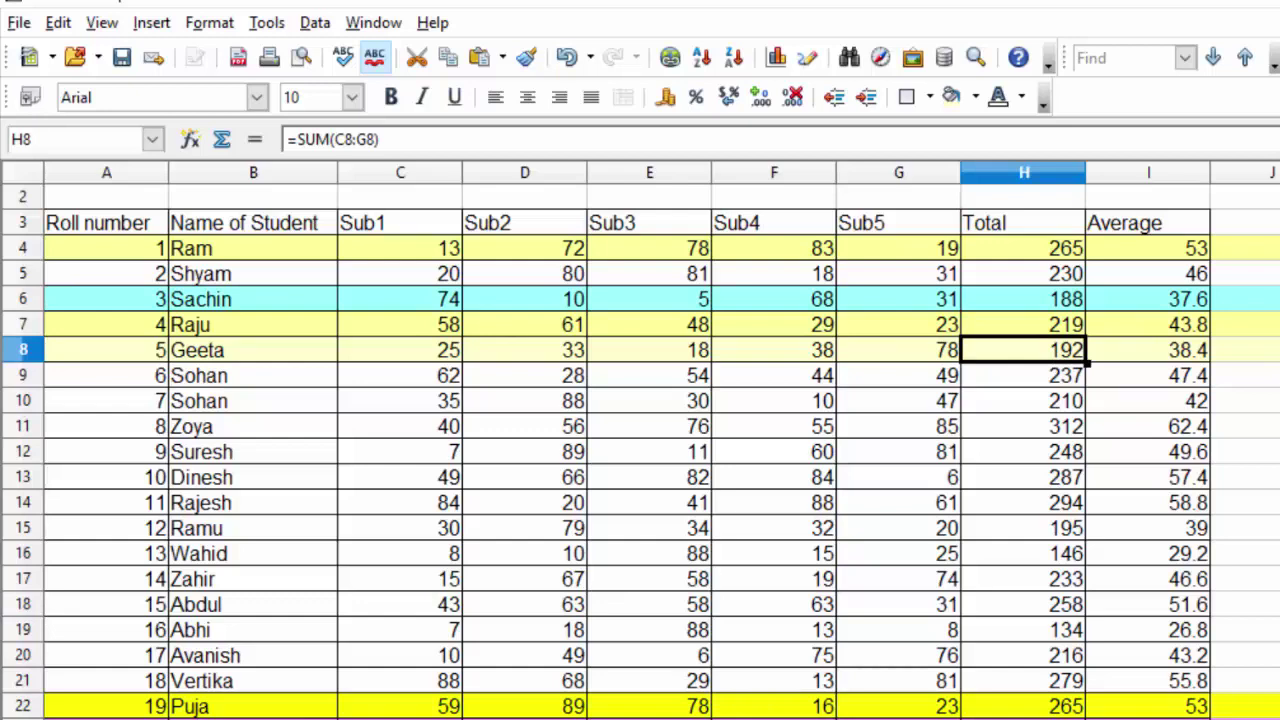
{"action": "scroll", "coordinate": [640, 450], "scroll_direction": "down", "scroll_amount": 3}
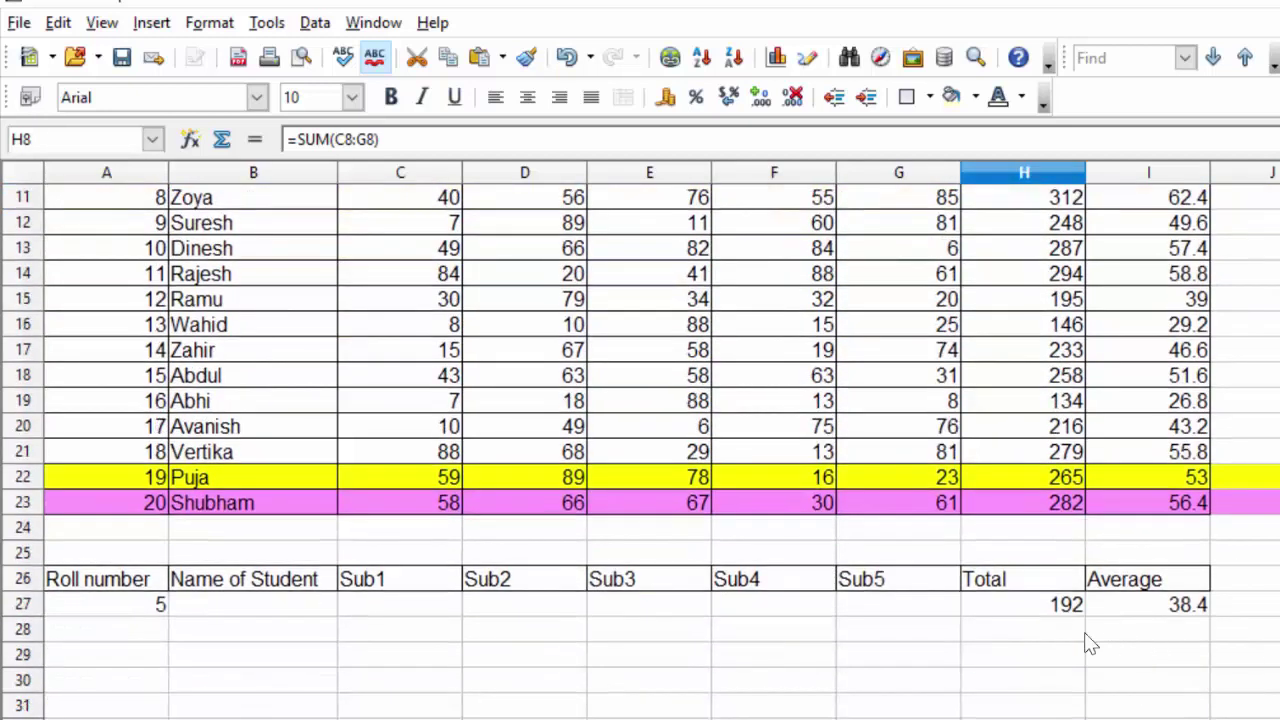